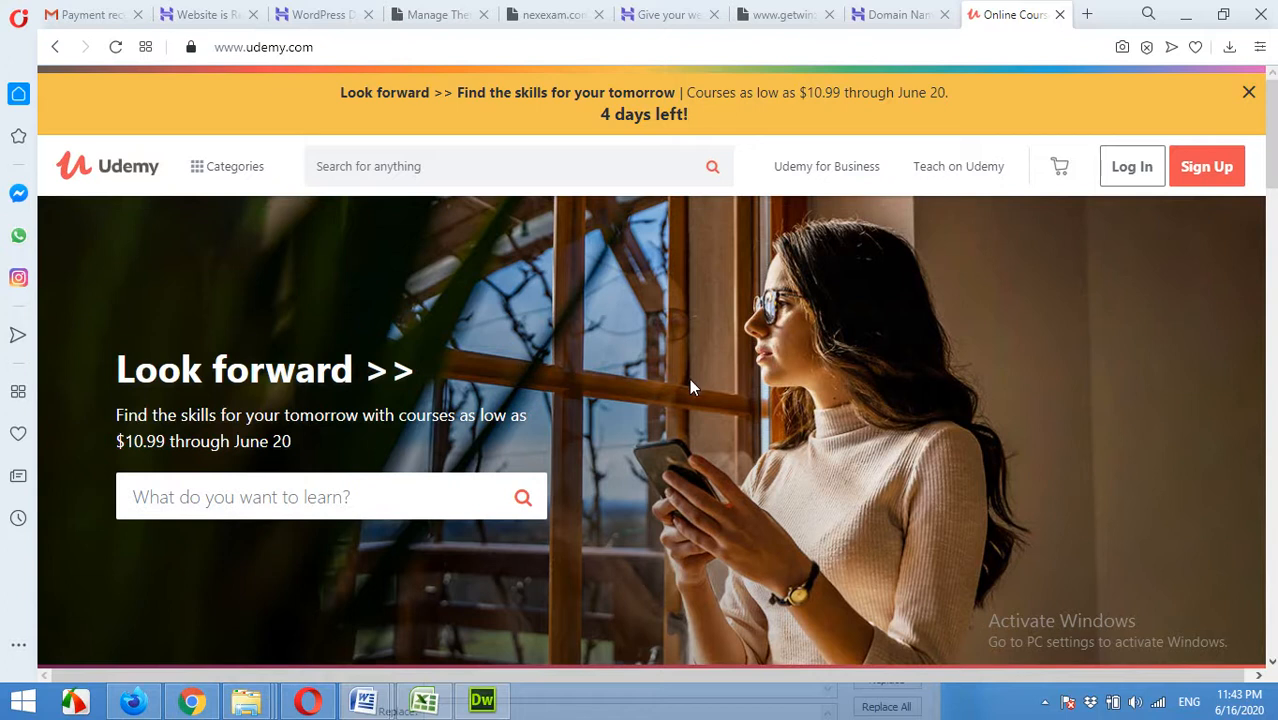
Compare the Udemy home page with the current nexexam.com front page, viewing both from header to footer
scroll(736, 394, "down", 5)
scroll(648, 378, "up", 5)
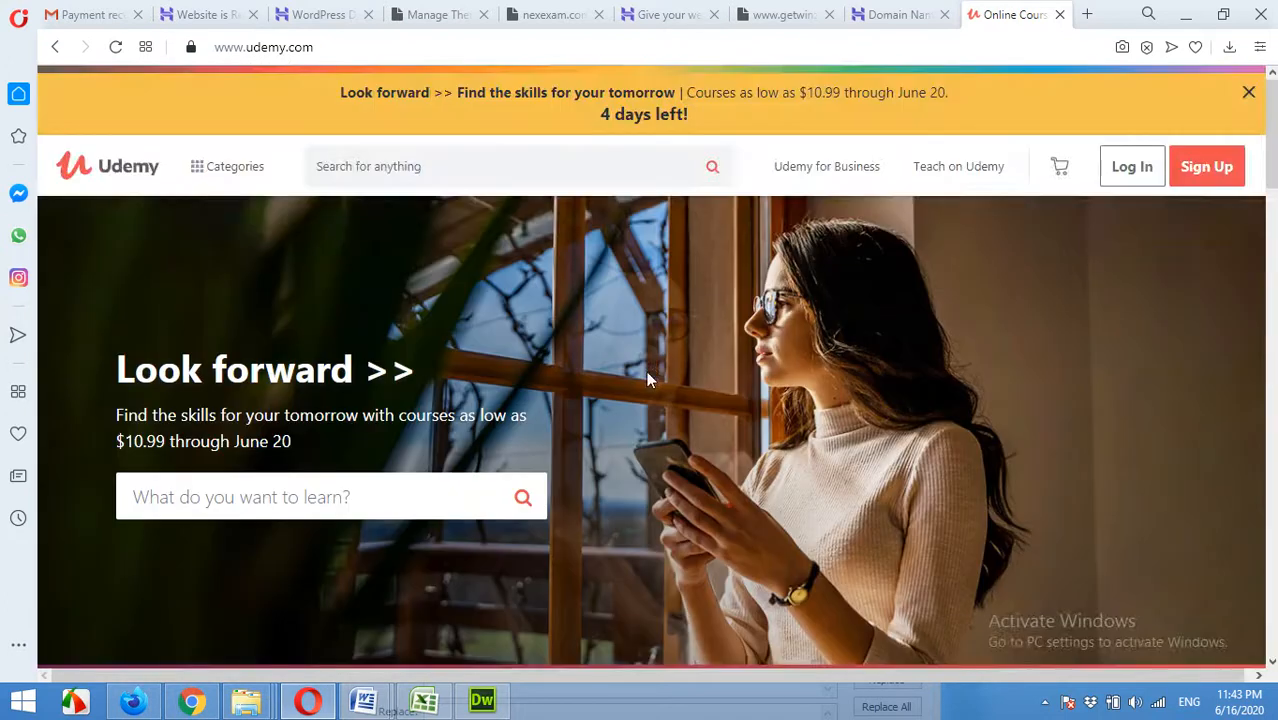
left_click(549, 14)
scroll(663, 333, "down", 9)
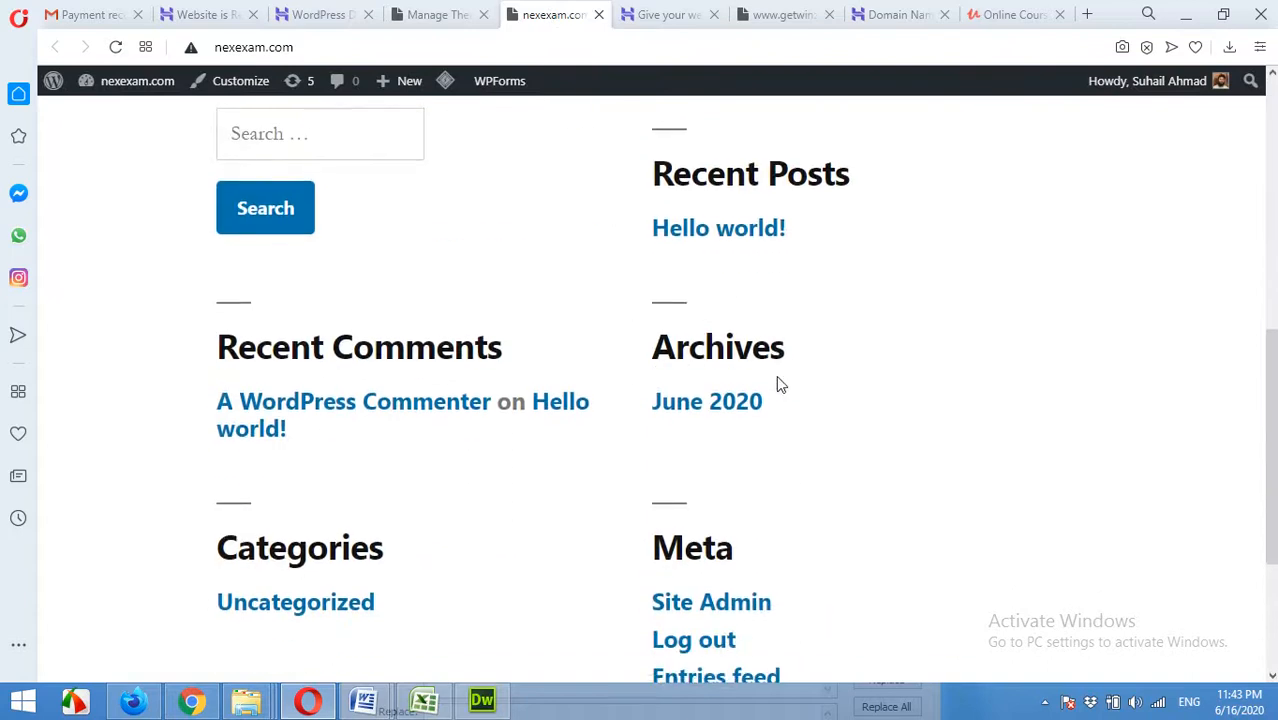
scroll(721, 343, "up", 7)
scroll(519, 314, "up", 3)
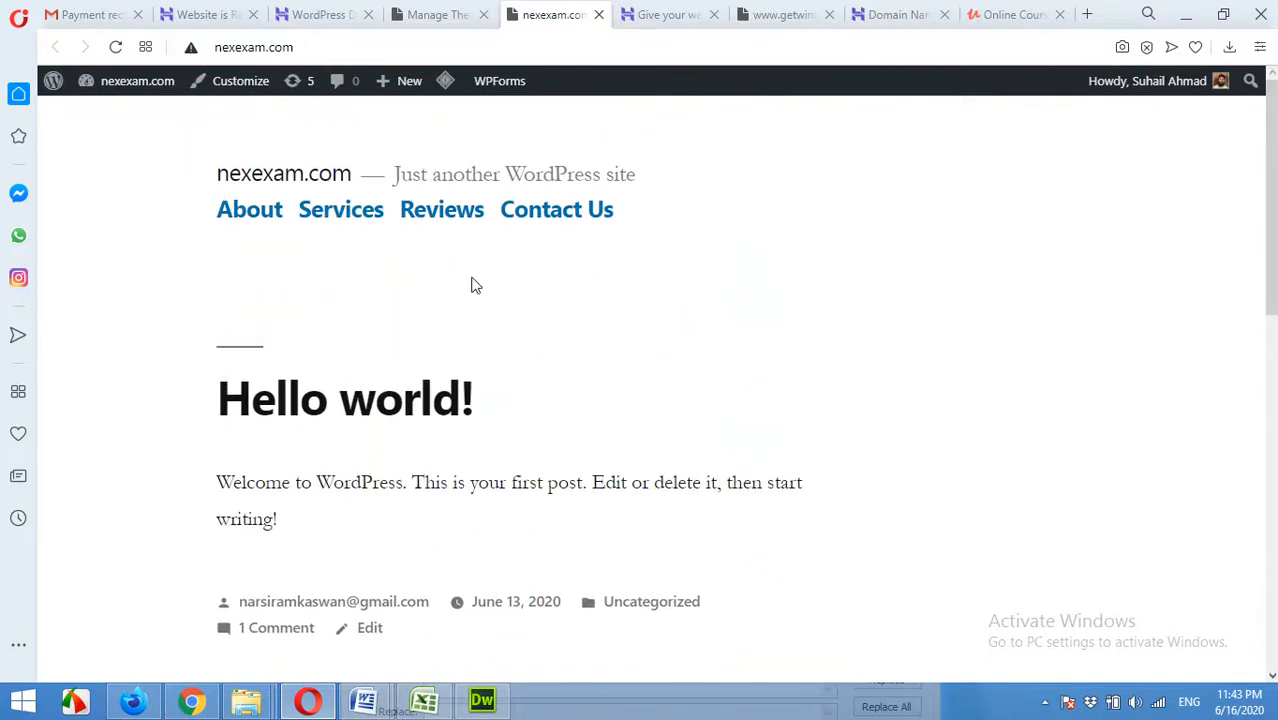
scroll(640, 360, "down", 10)
scroll(653, 374, "up", 10)
left_click(982, 15)
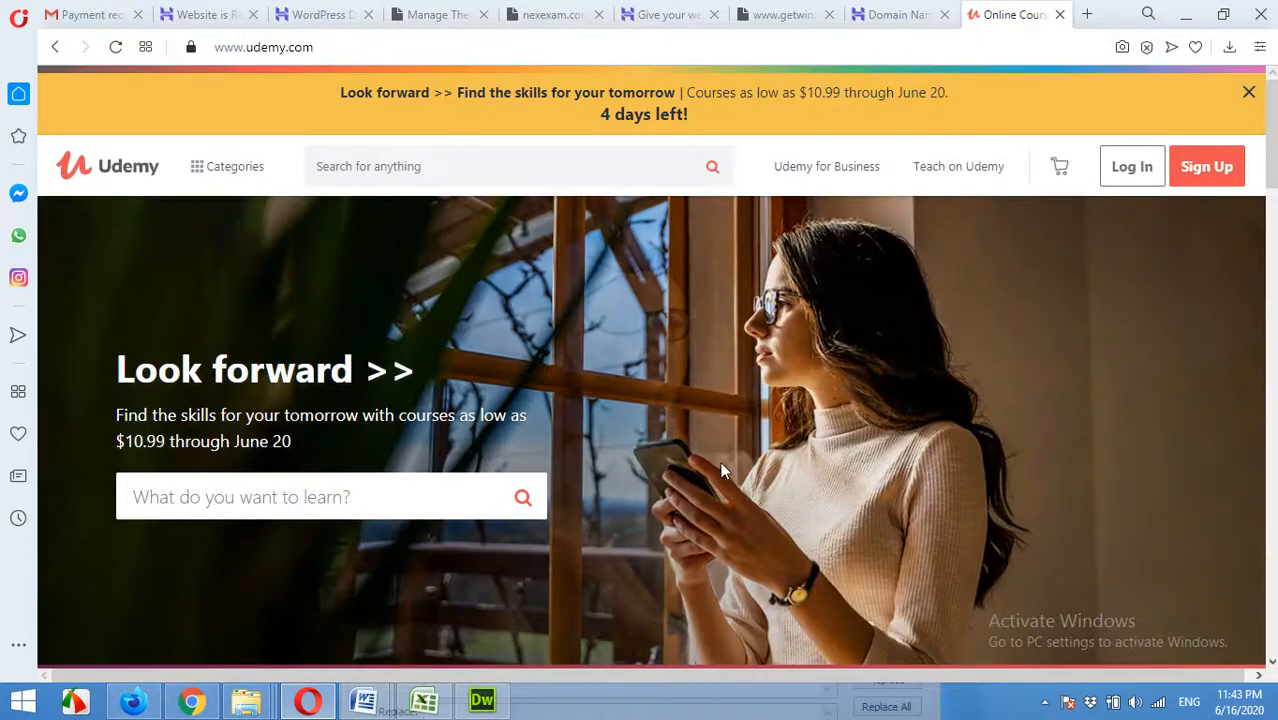
left_click(555, 15)
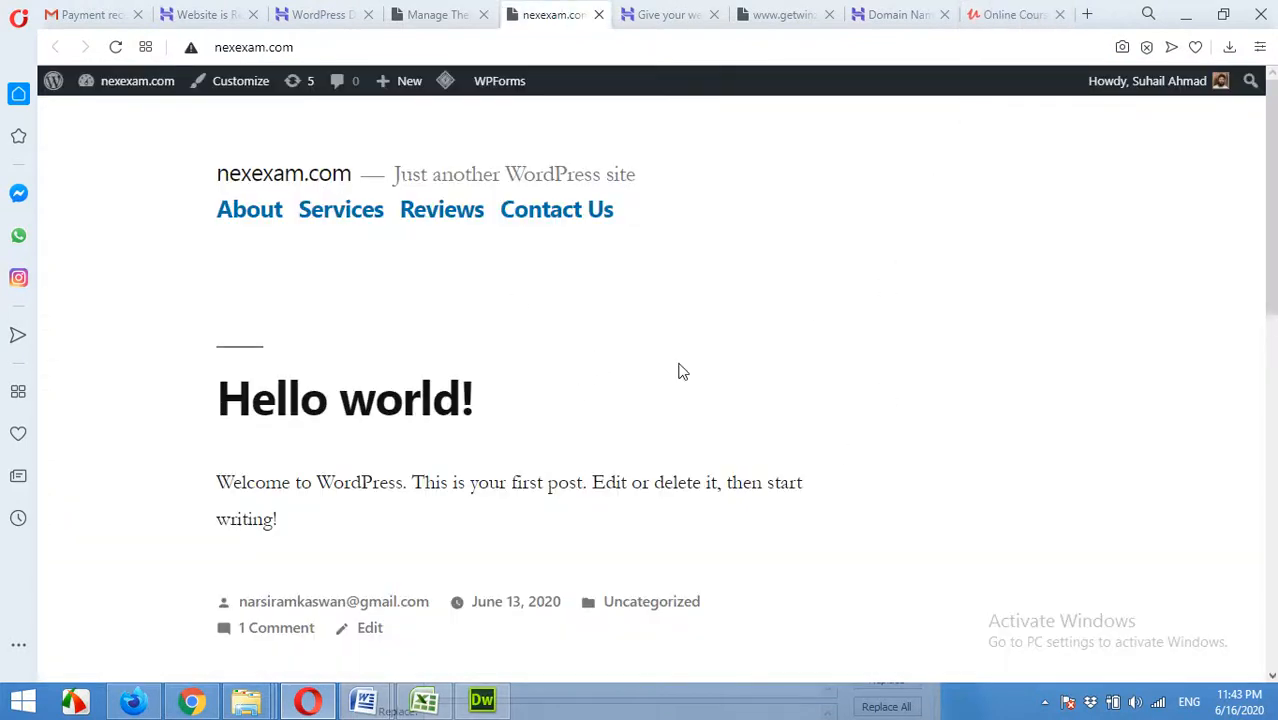
Find the Gutenwp theme in the WordPress theme directory, install it and activate it on nexexam.com
left_click(436, 16)
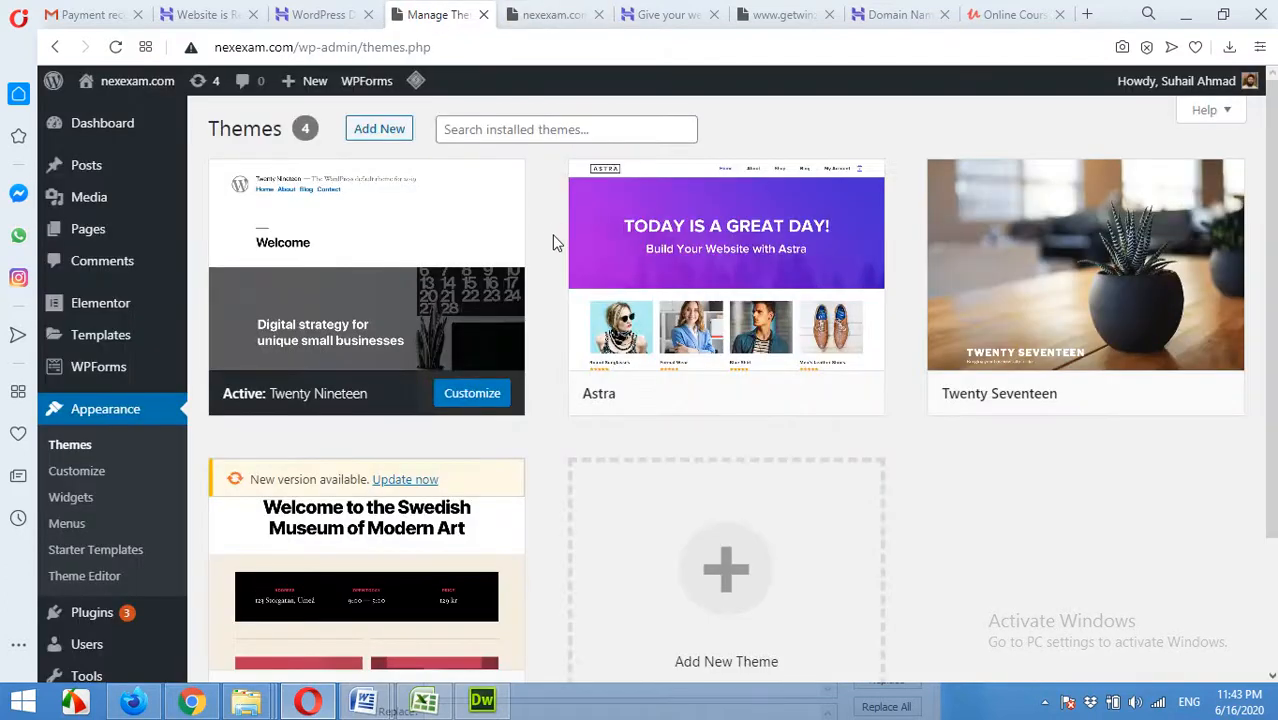
left_click(372, 134)
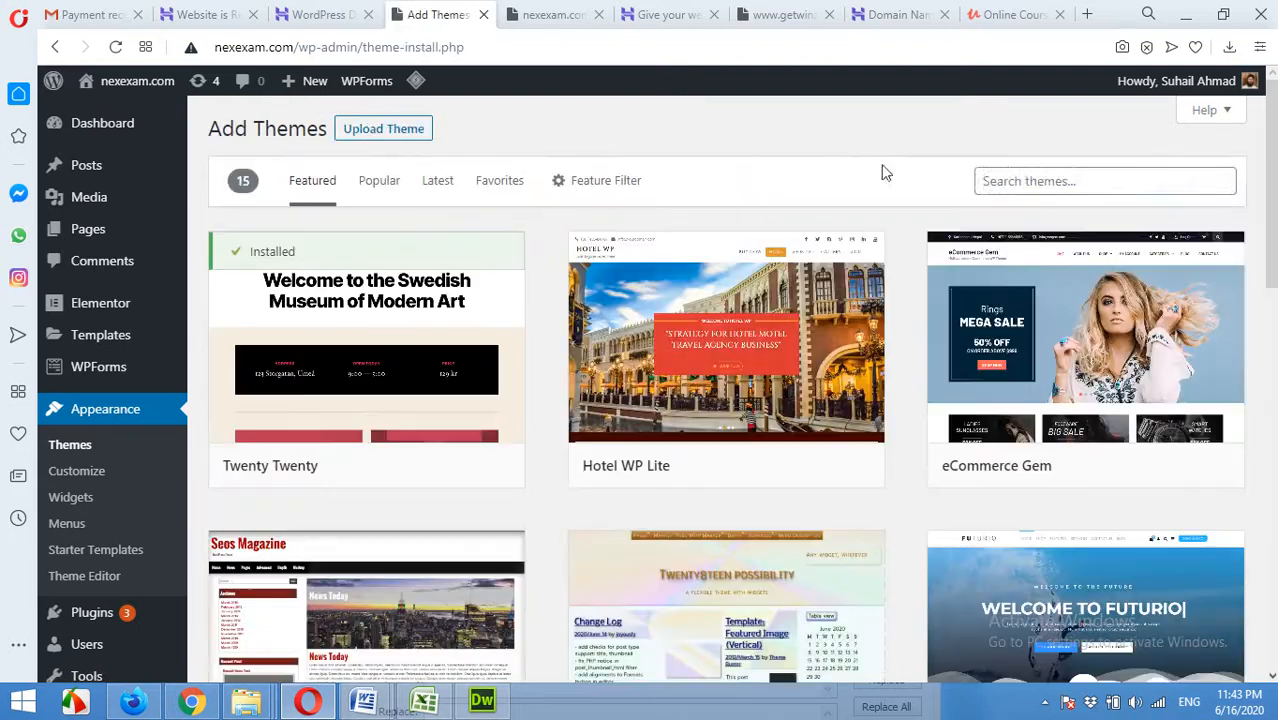
left_click(1037, 182)
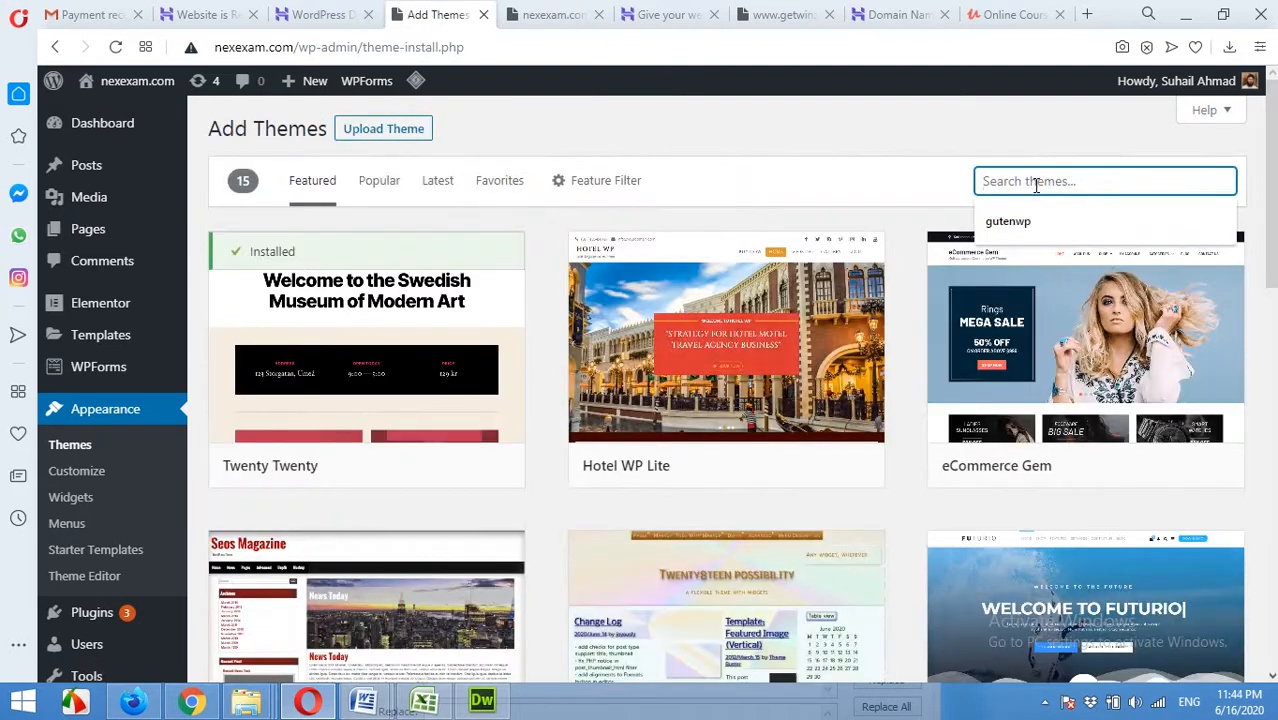
type("gutenwp")
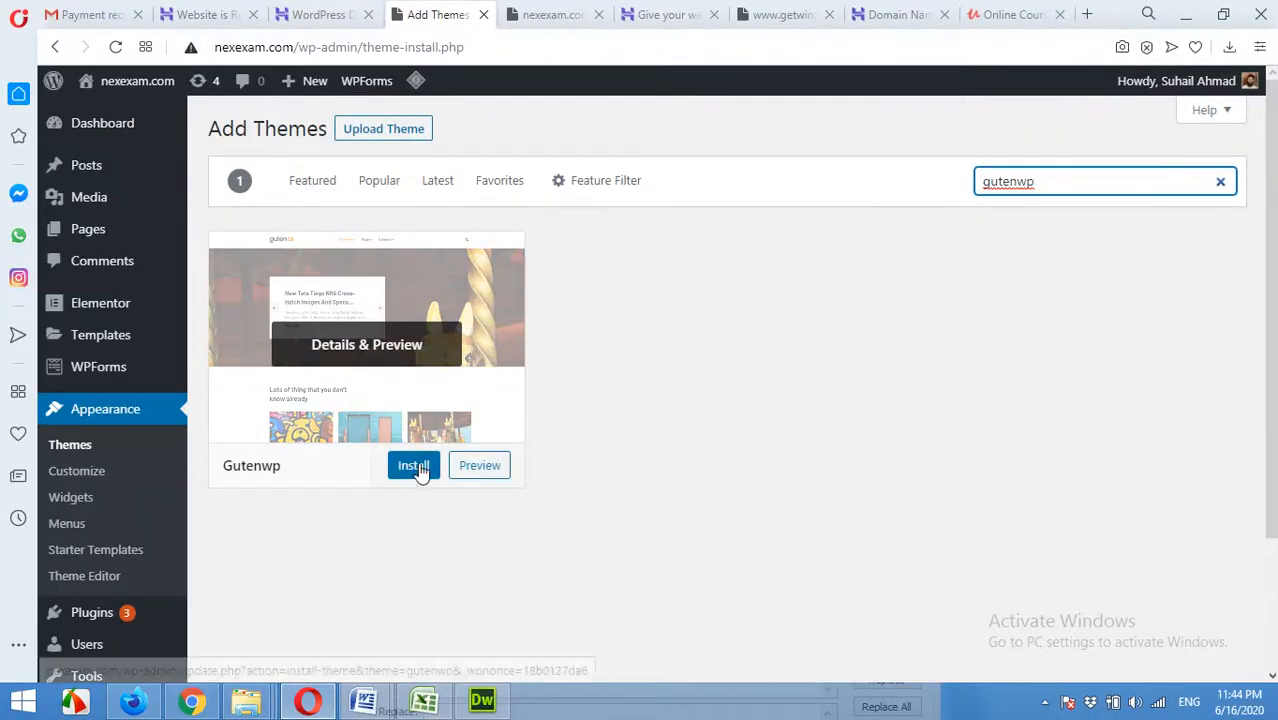
left_click(420, 477)
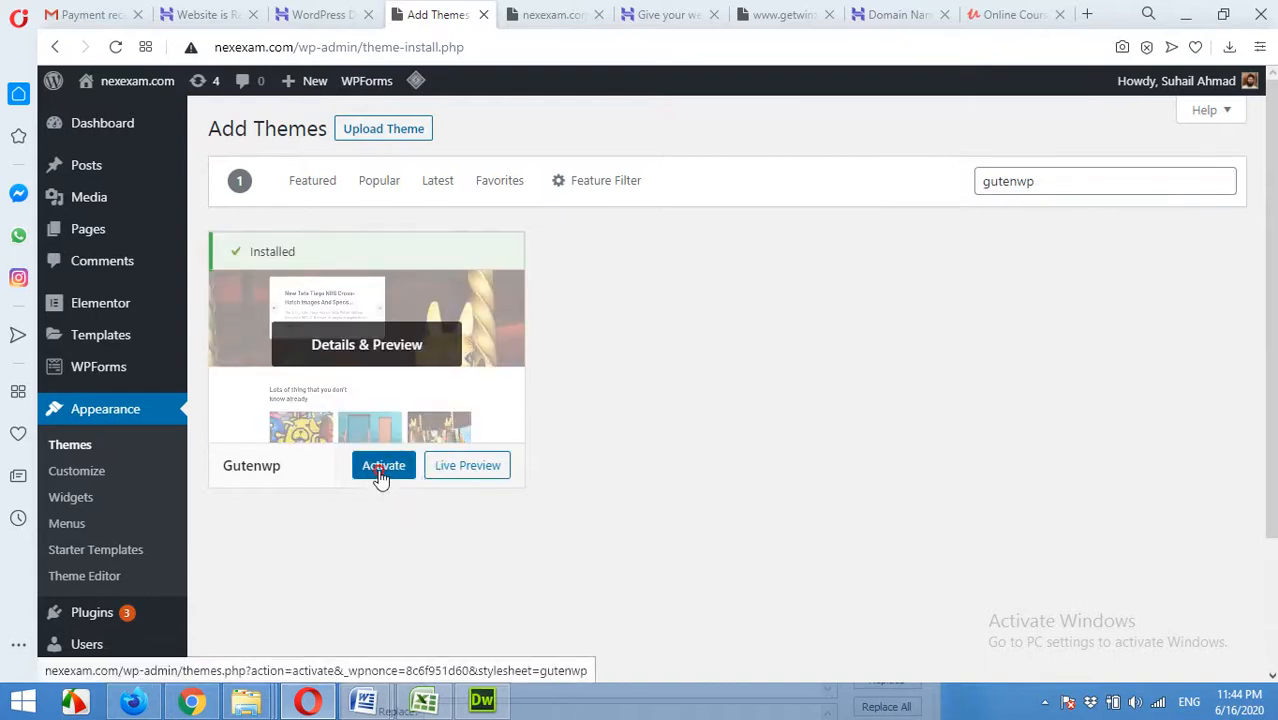
left_click(381, 470)
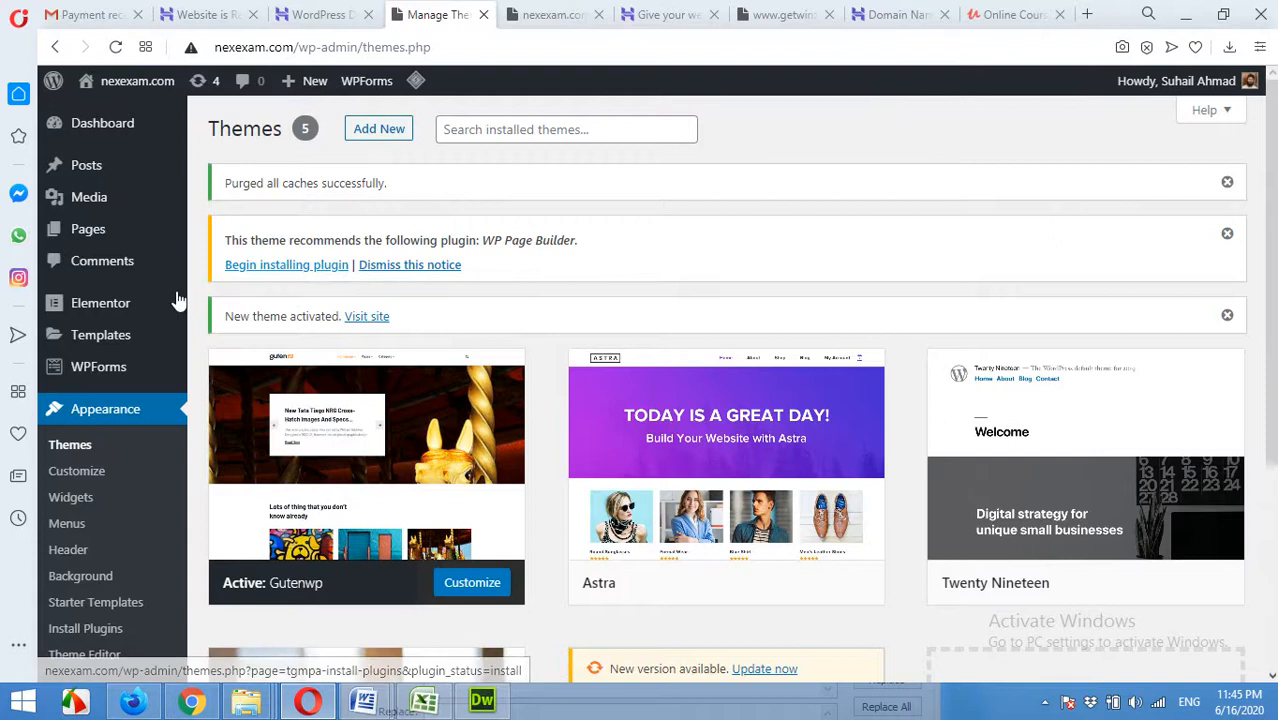
Install and activate the WP Page Builder plugin recommended by the Gutenwp theme
scroll(131, 293, "down", 1)
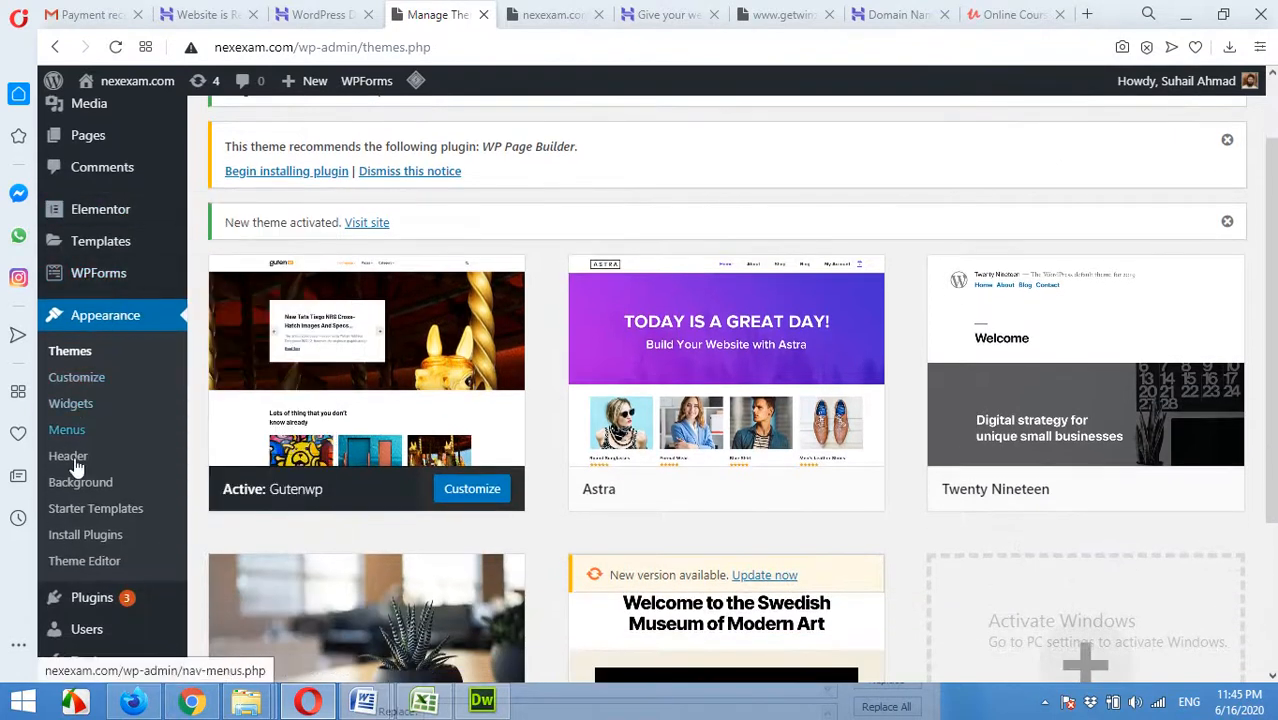
left_click(84, 541)
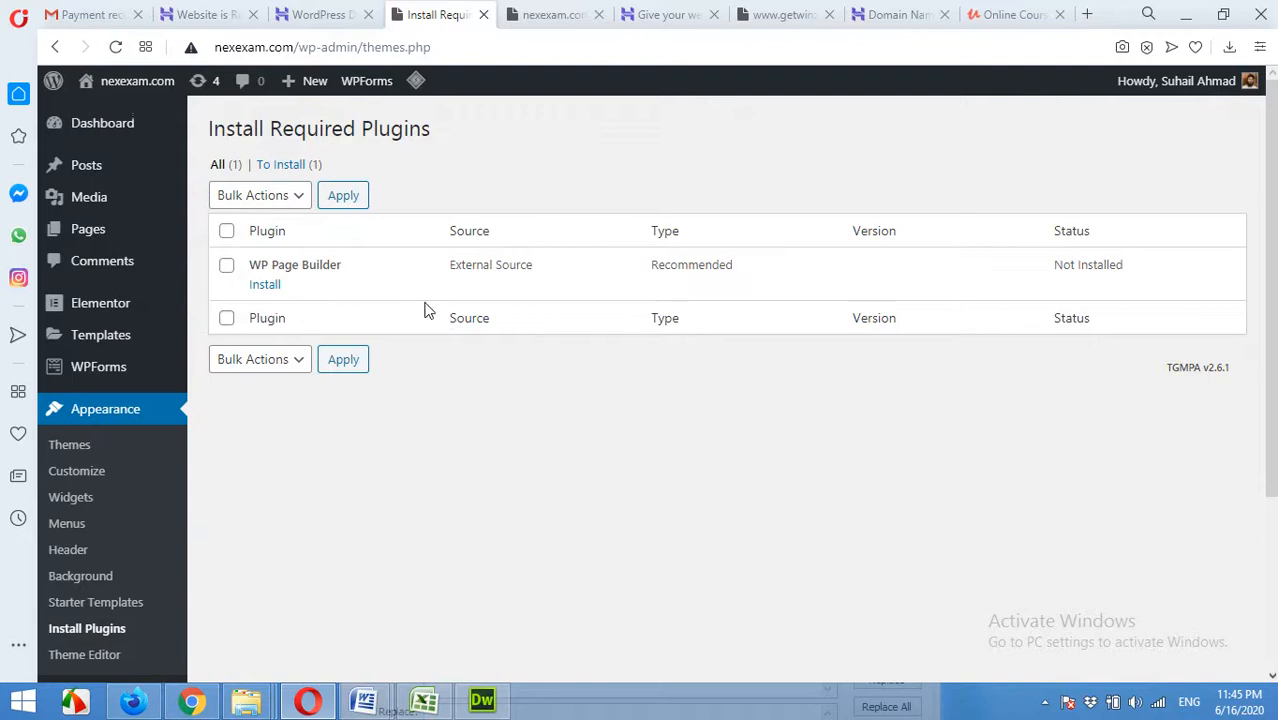
left_click(266, 285)
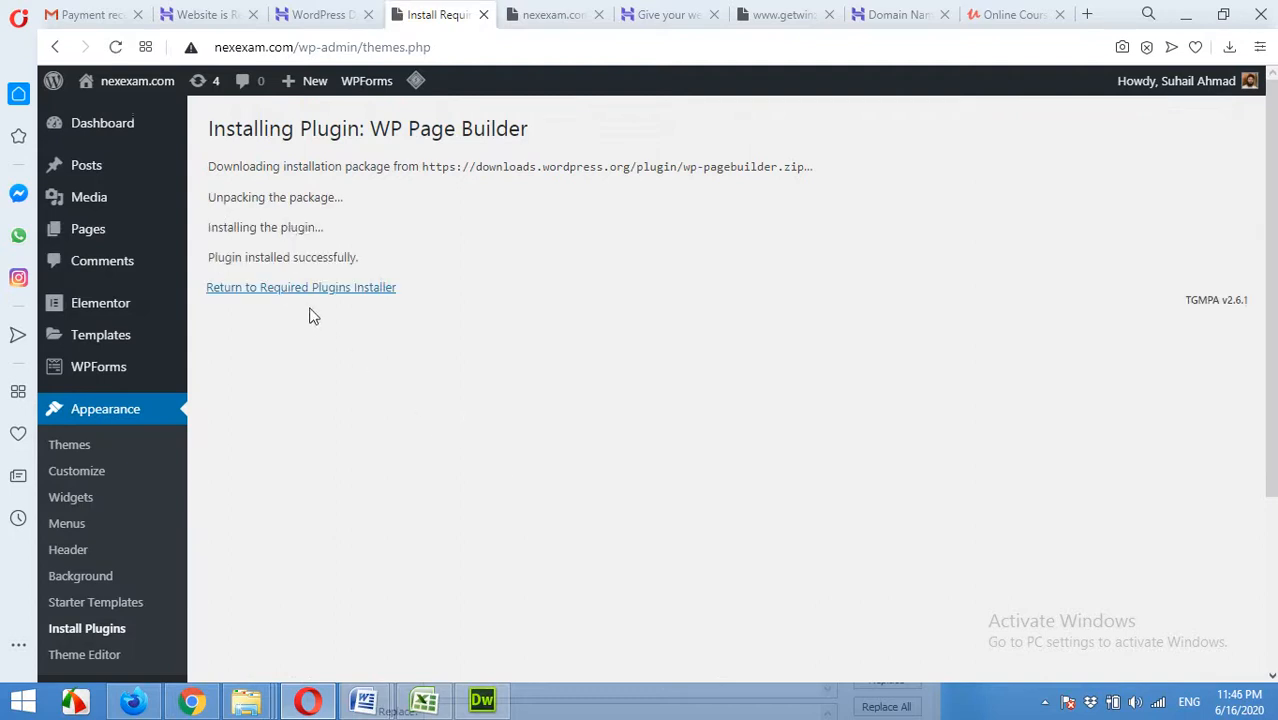
left_click(308, 290)
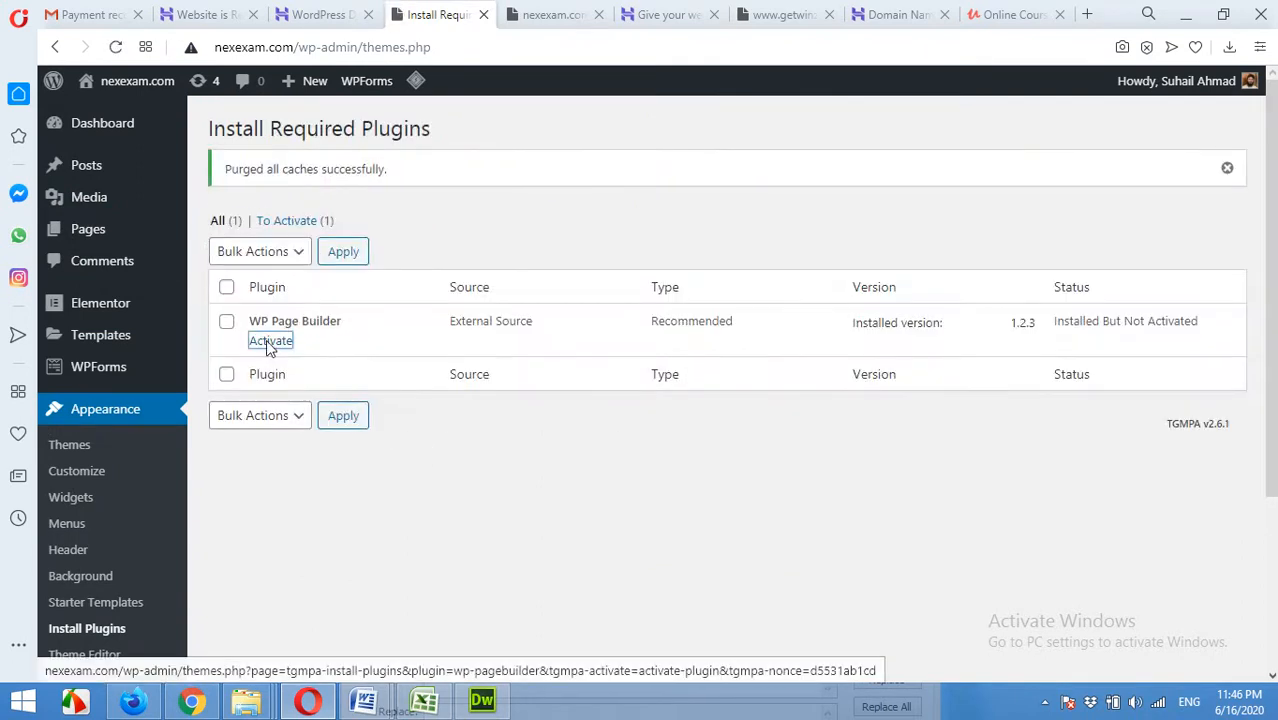
left_click(268, 341)
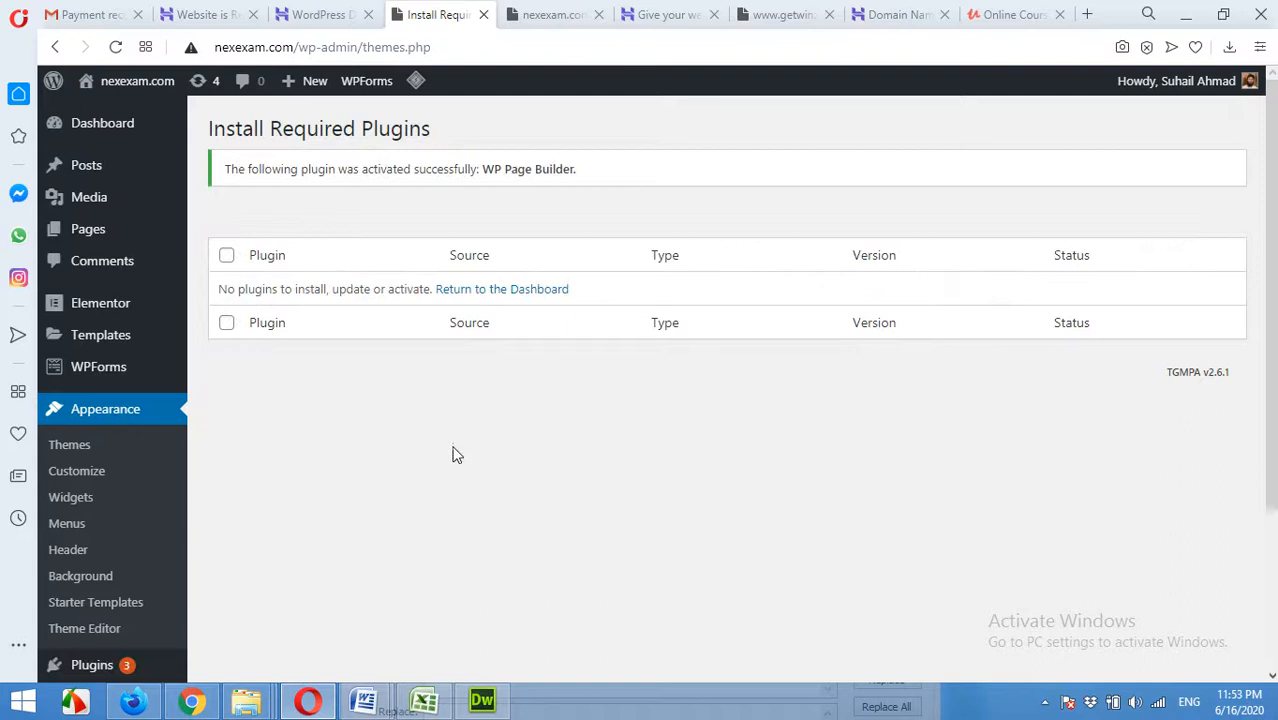
Search the plugin directory for "tutor lms", then install and activate Tutor LMS – eLearning and online course solution
scroll(390, 461, "down", 2)
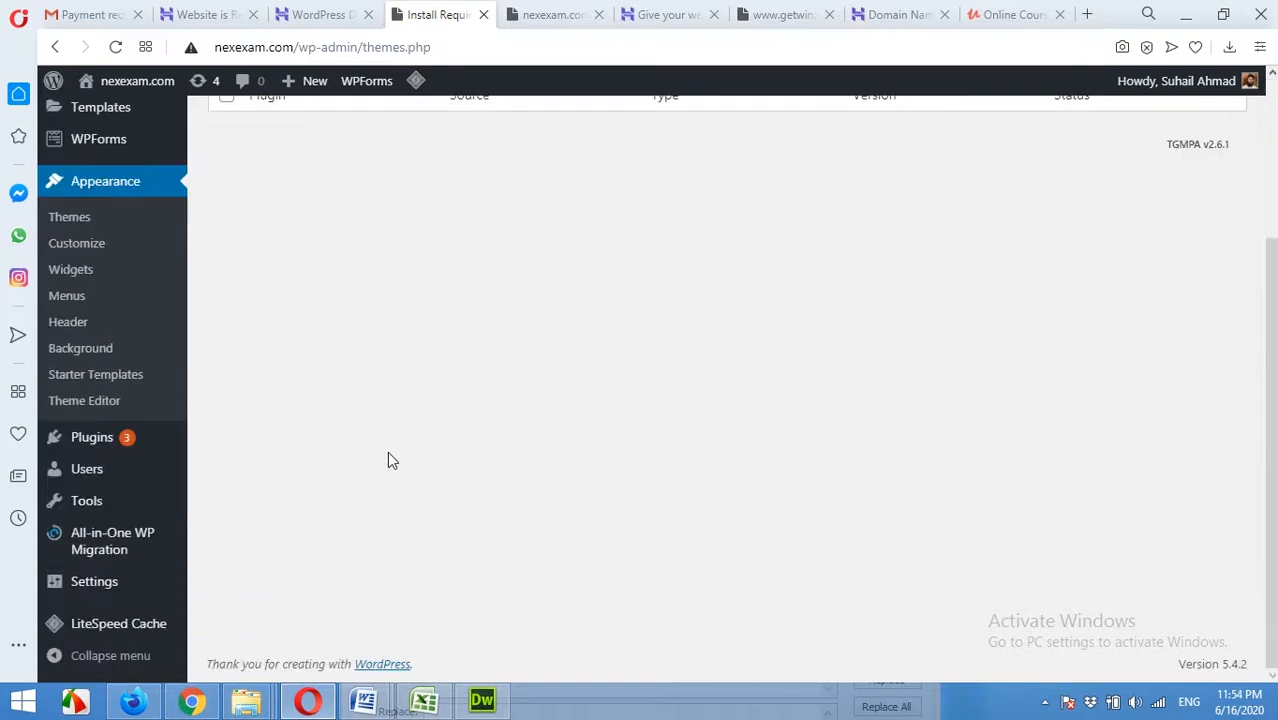
mouse_move(128, 441)
left_click(236, 470)
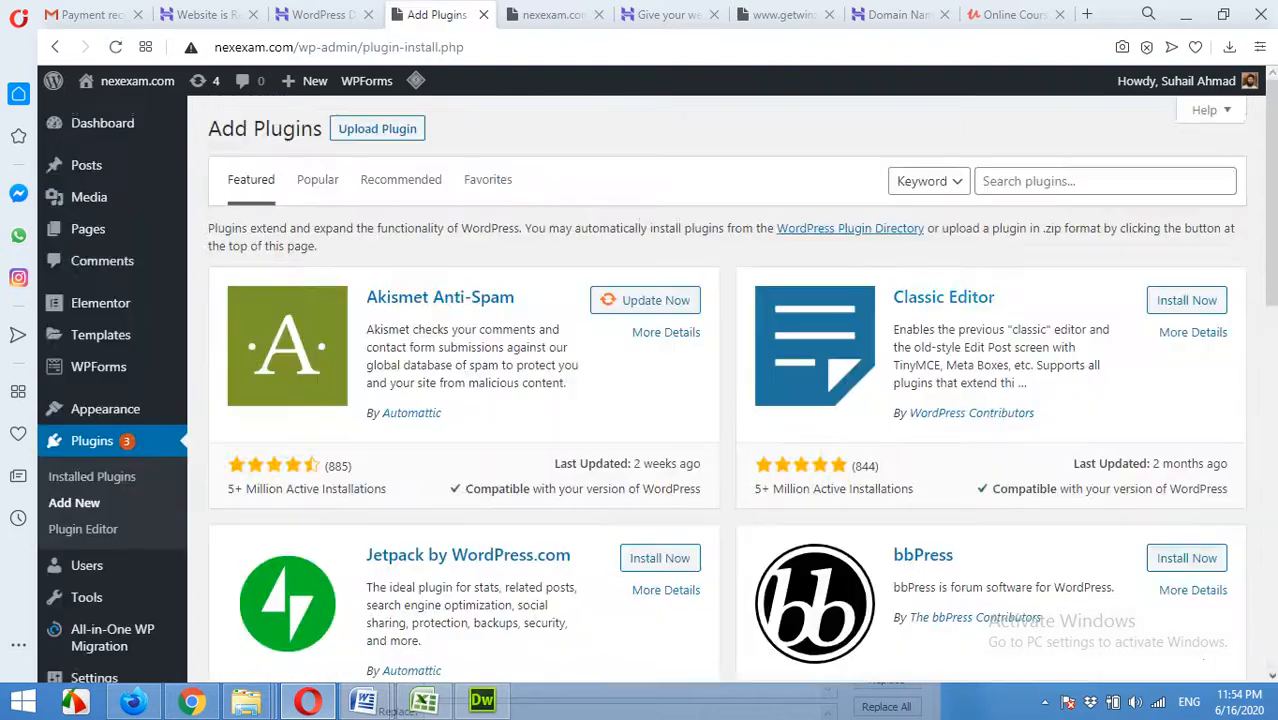
left_click(1053, 183)
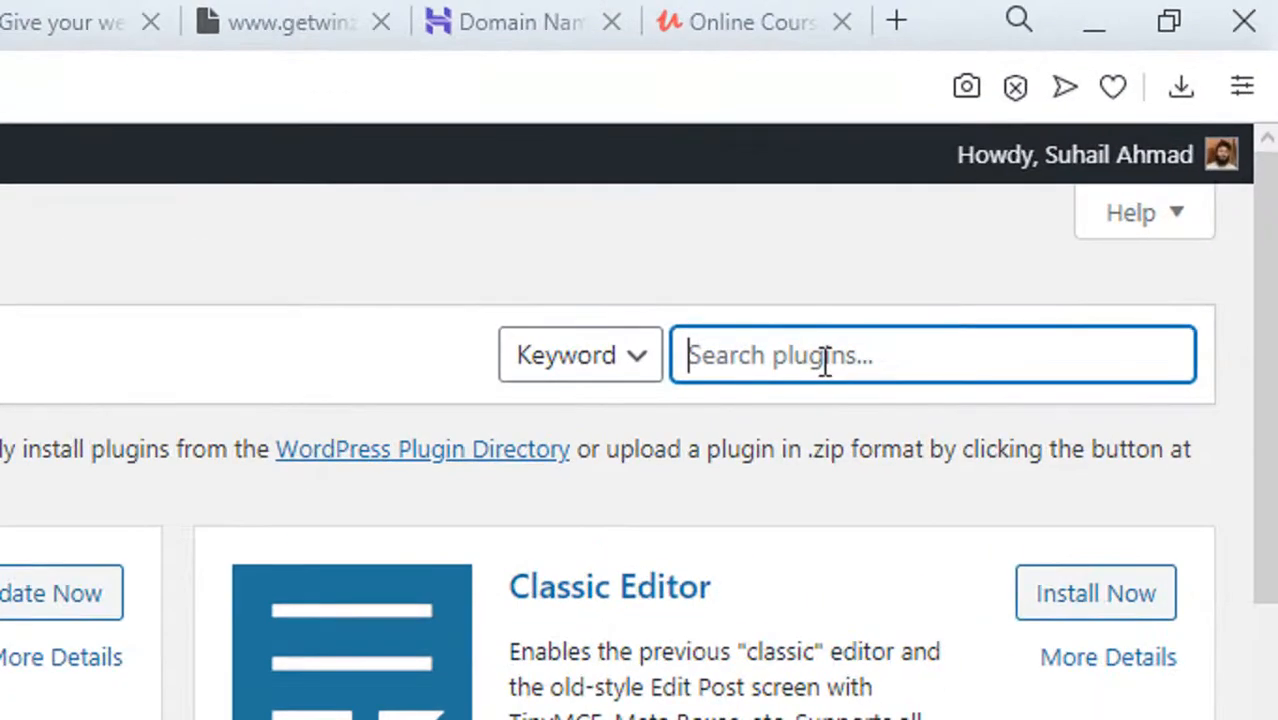
type("tutor lms")
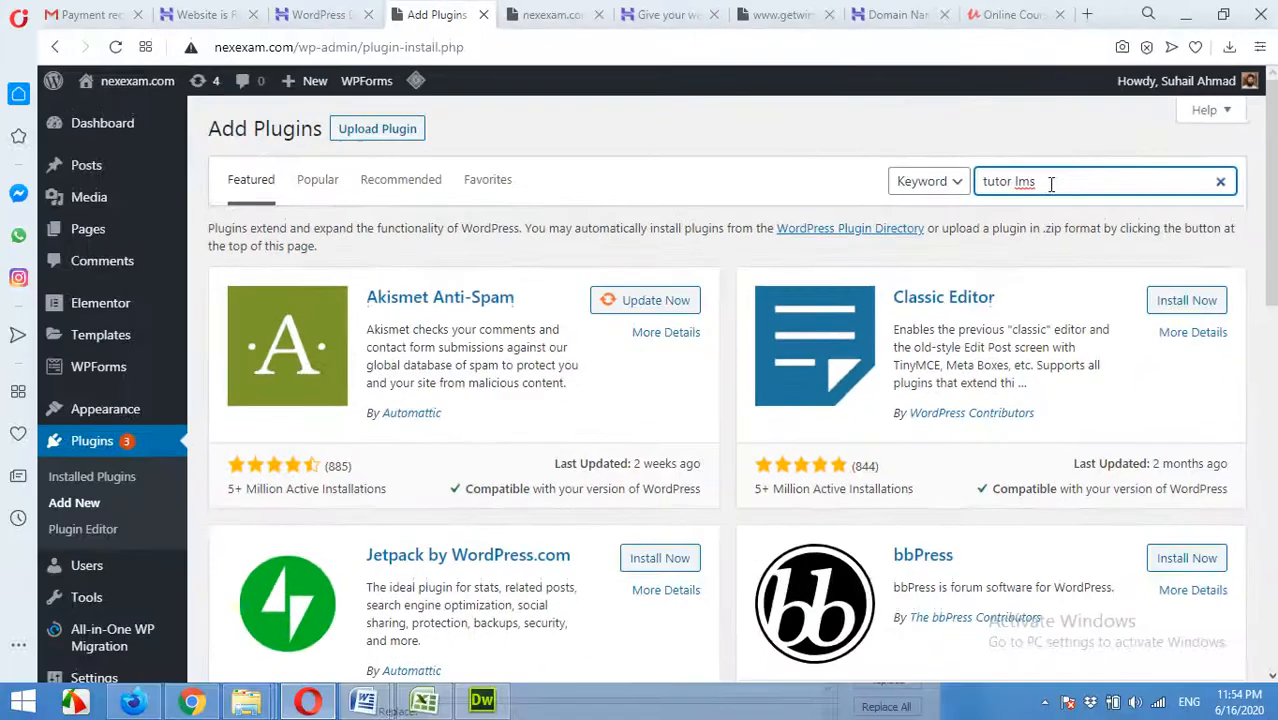
left_click(662, 287)
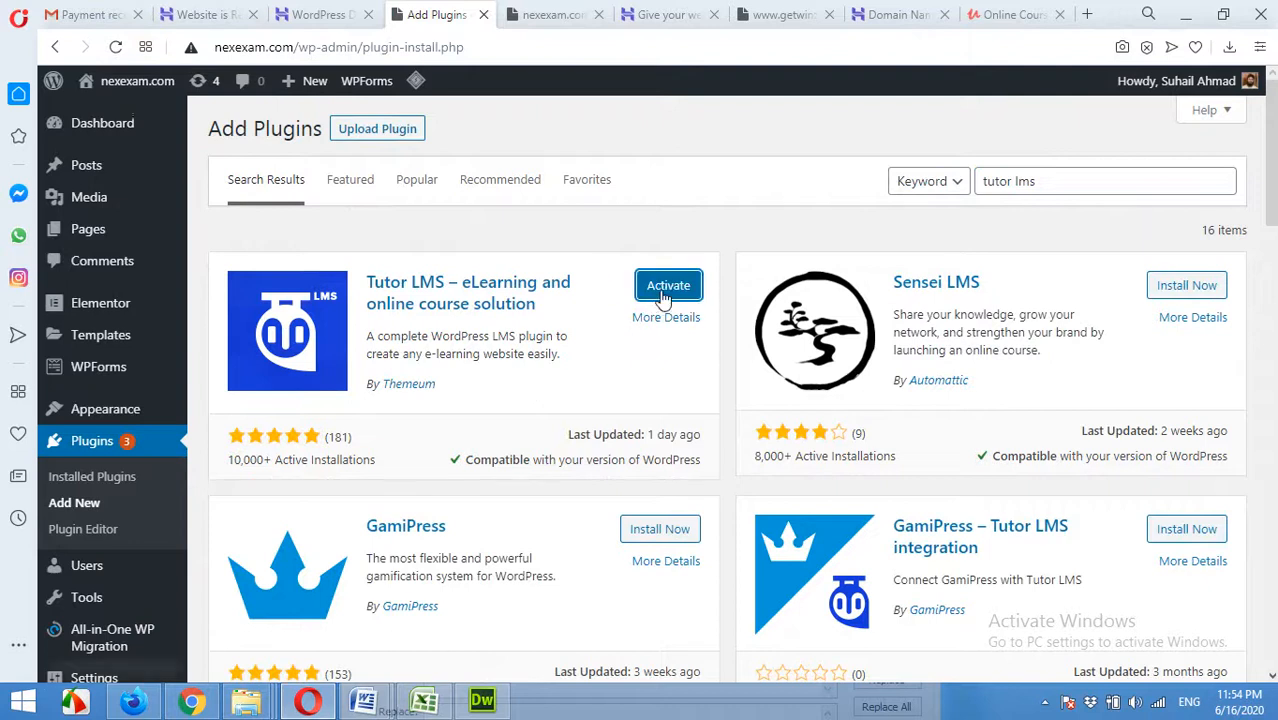
left_click(665, 296)
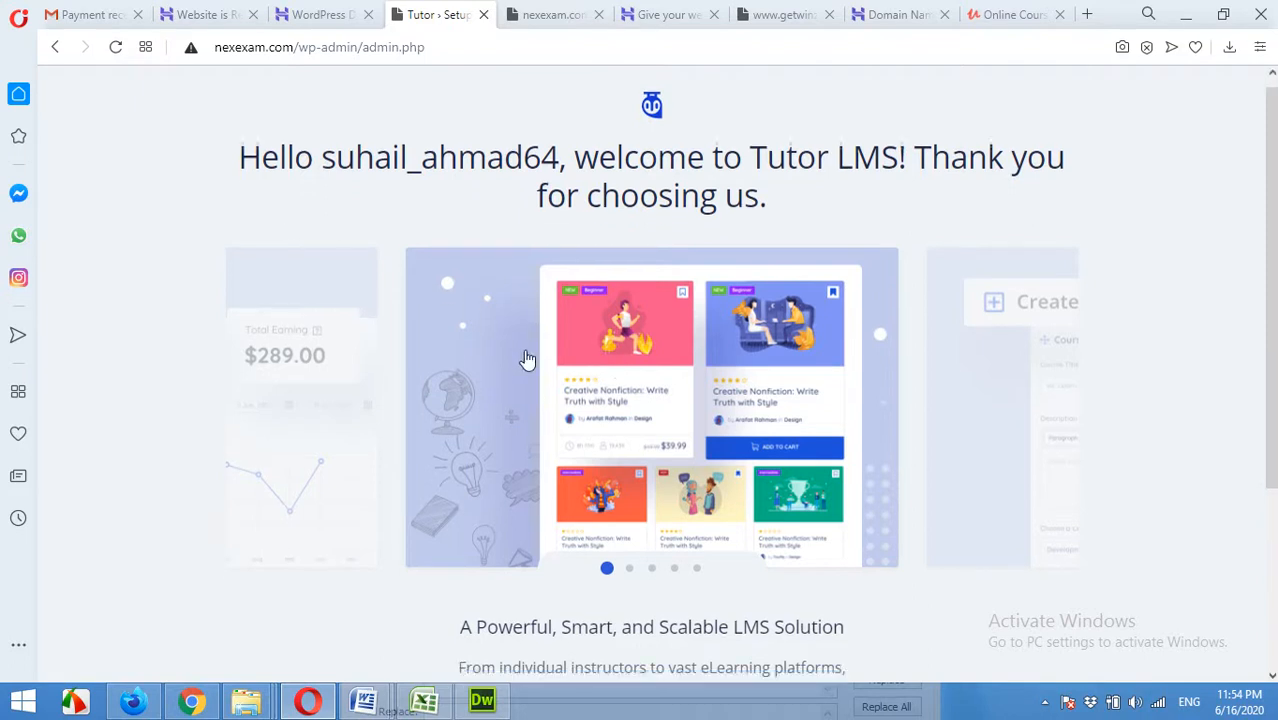
Start the Tutor LMS setup wizard and continue with the Individual platform category
scroll(528, 358, "down", 3)
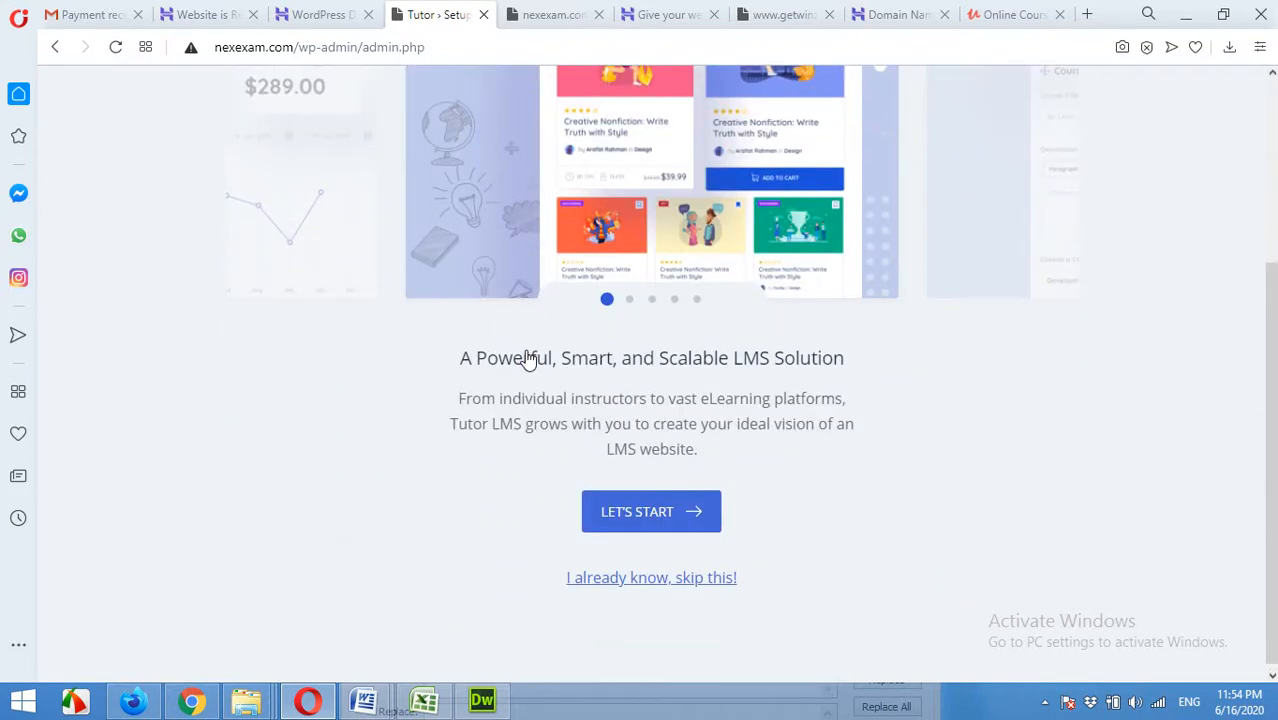
left_click(650, 514)
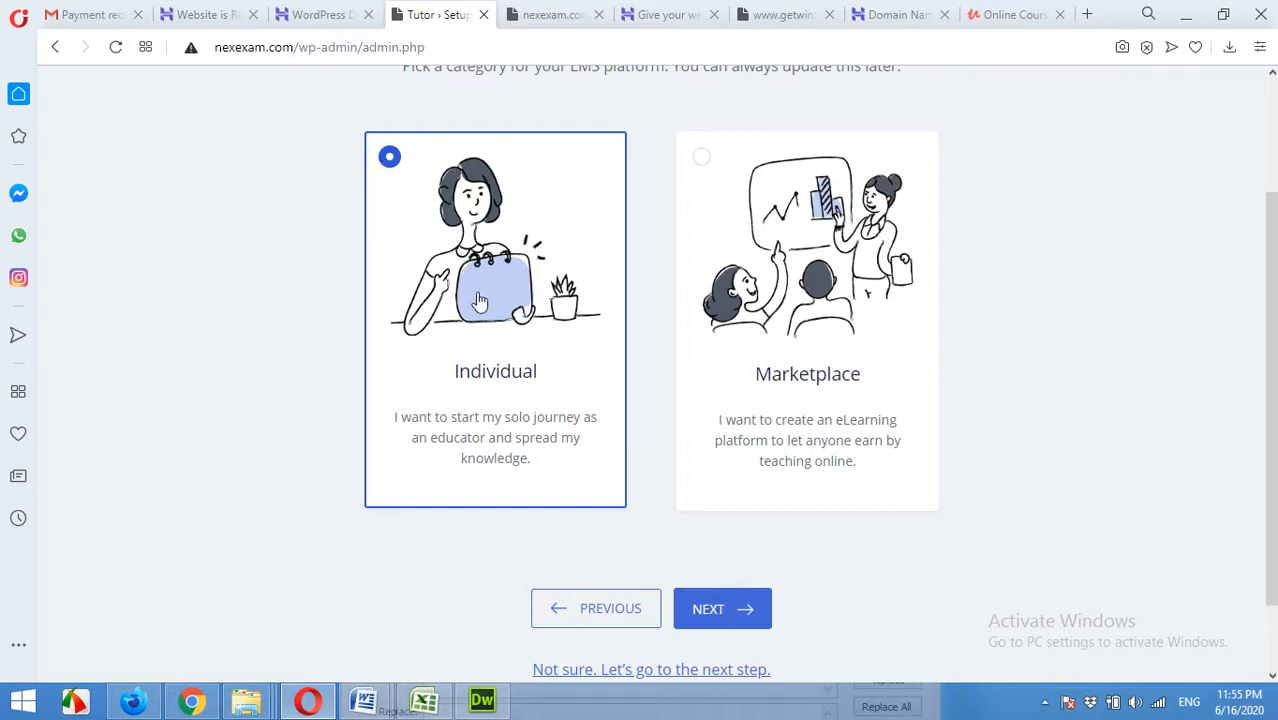
left_click(712, 610)
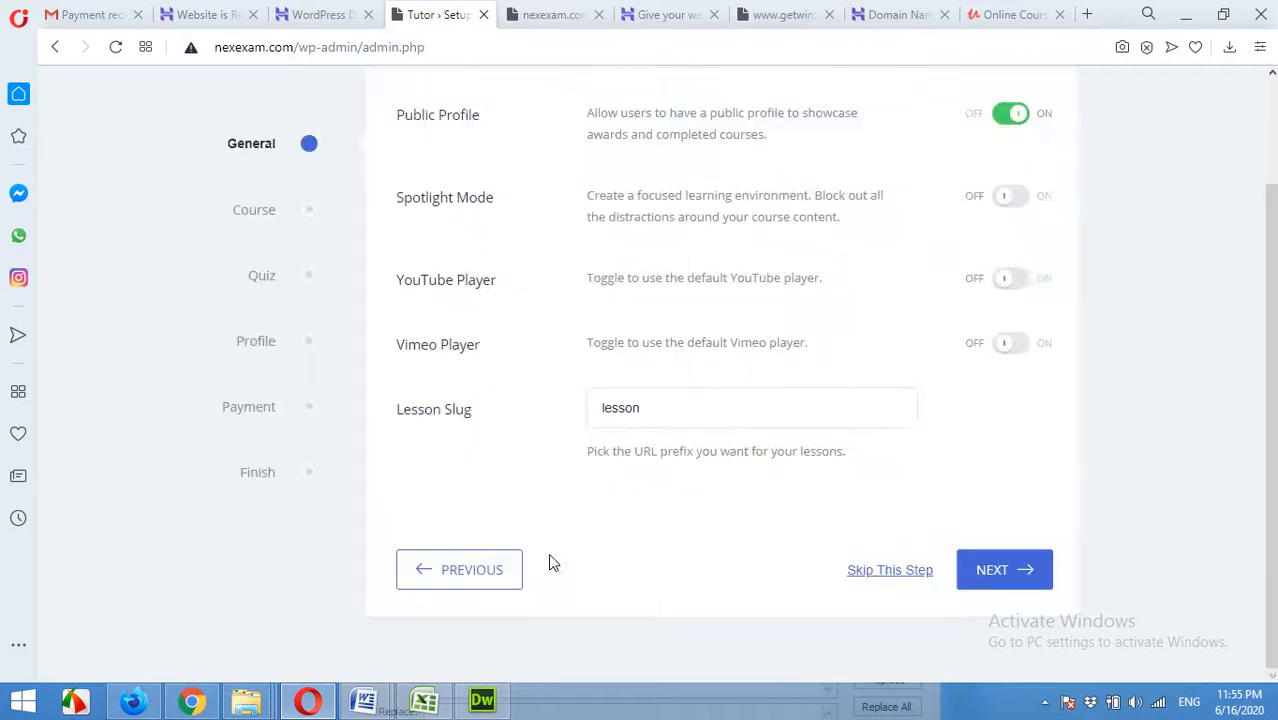
Turn on the default YouTube Player in the wizard's general settings and proceed to the course settings
scroll(616, 477, "up", 2)
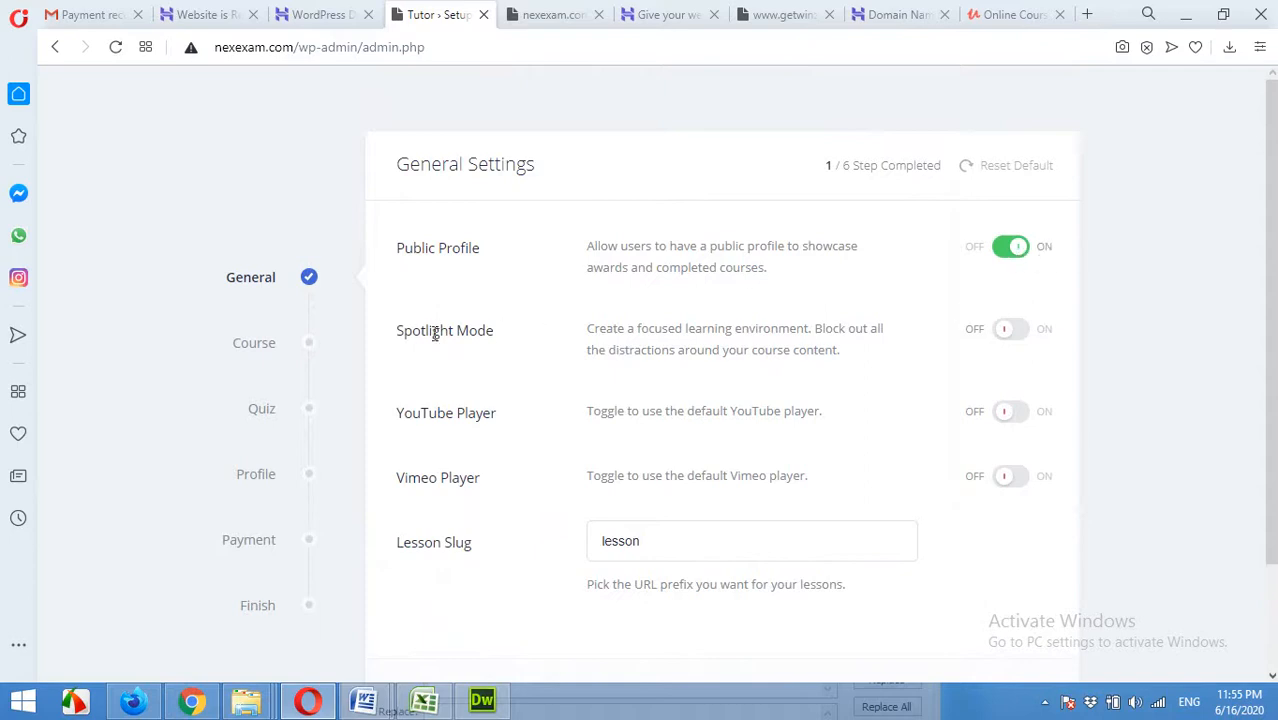
scroll(456, 402, "down", 1)
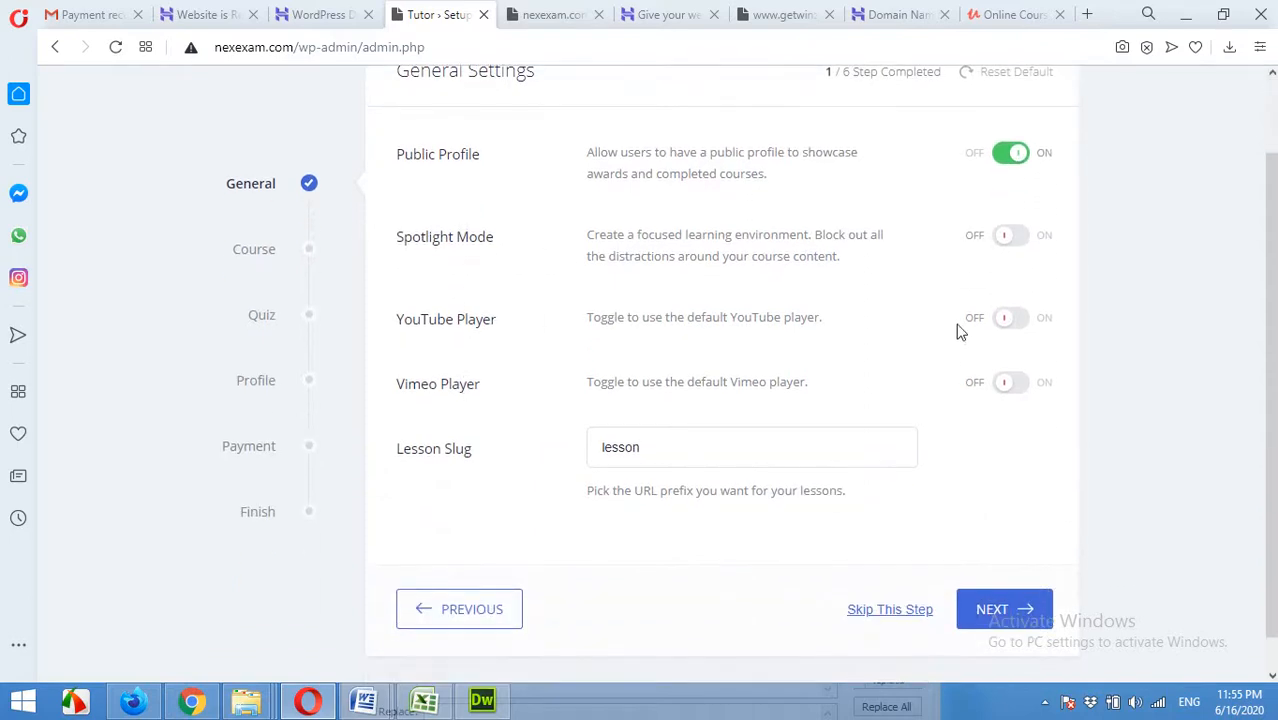
left_click(1011, 320)
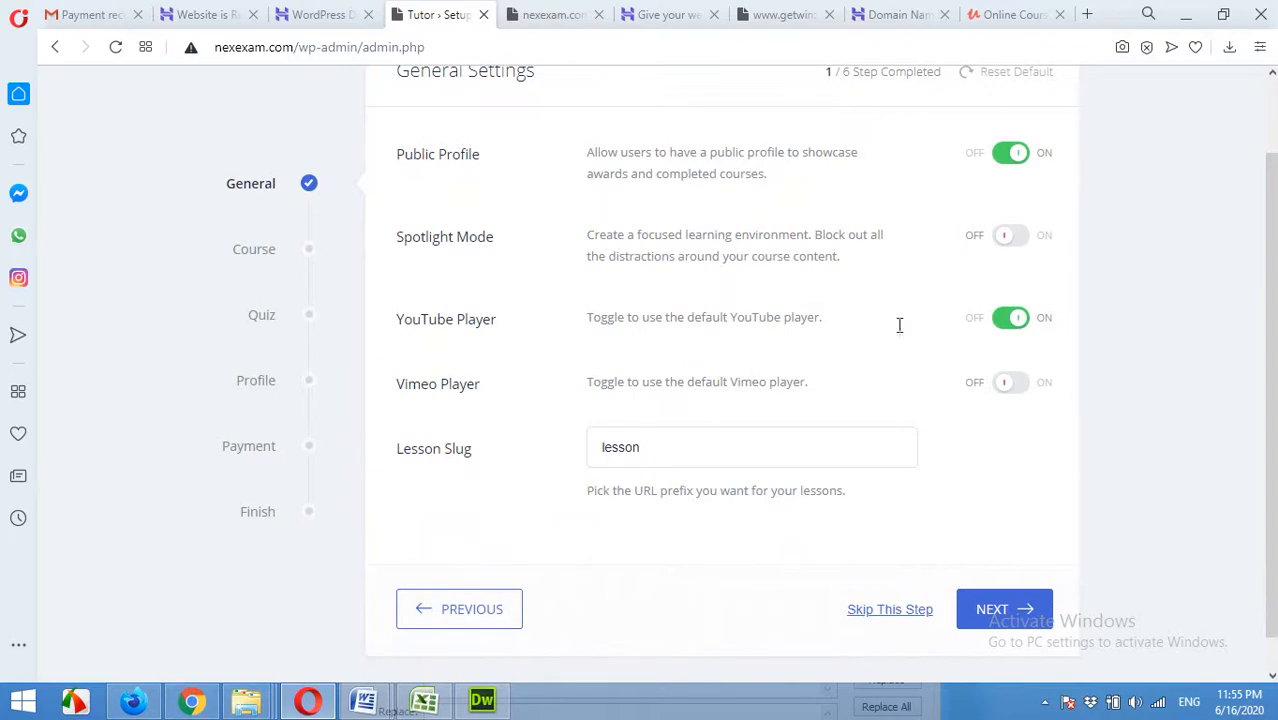
scroll(467, 452, "down", 1)
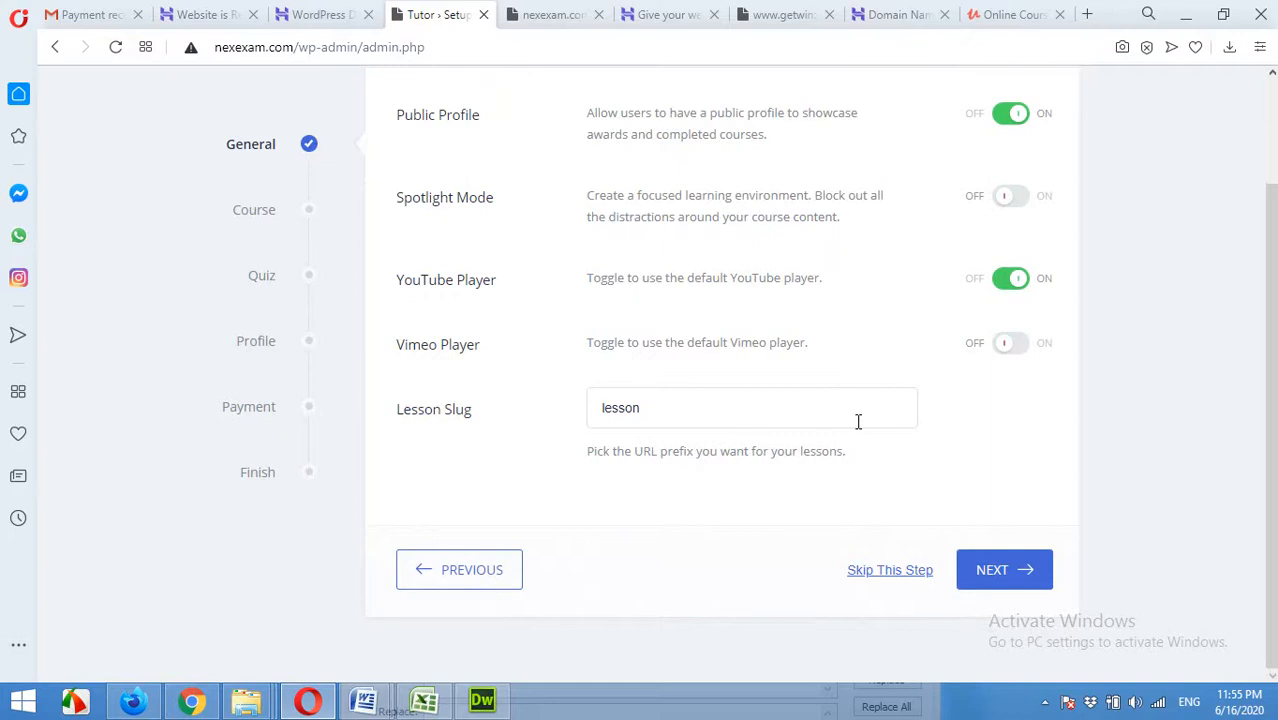
left_click(1021, 568)
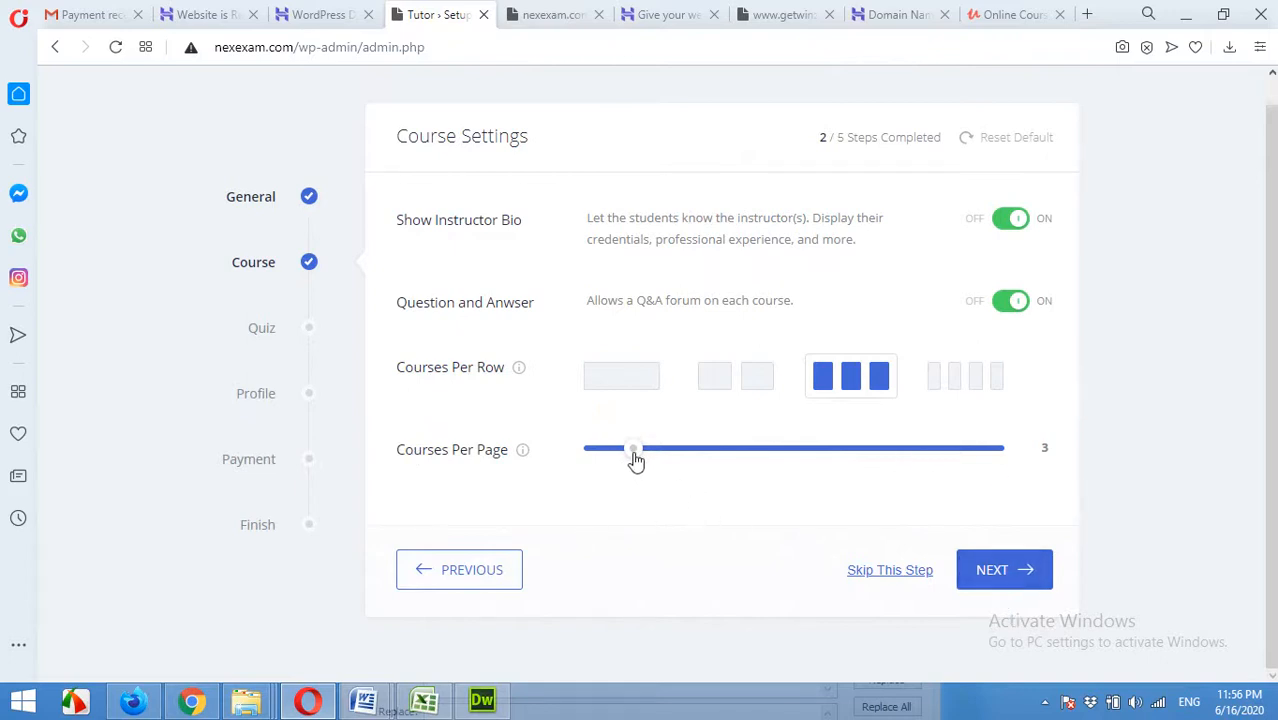
Increase the number of courses per page in the course settings and proceed to the quiz settings
left_click_drag(636, 458, 673, 457)
left_click(1025, 570)
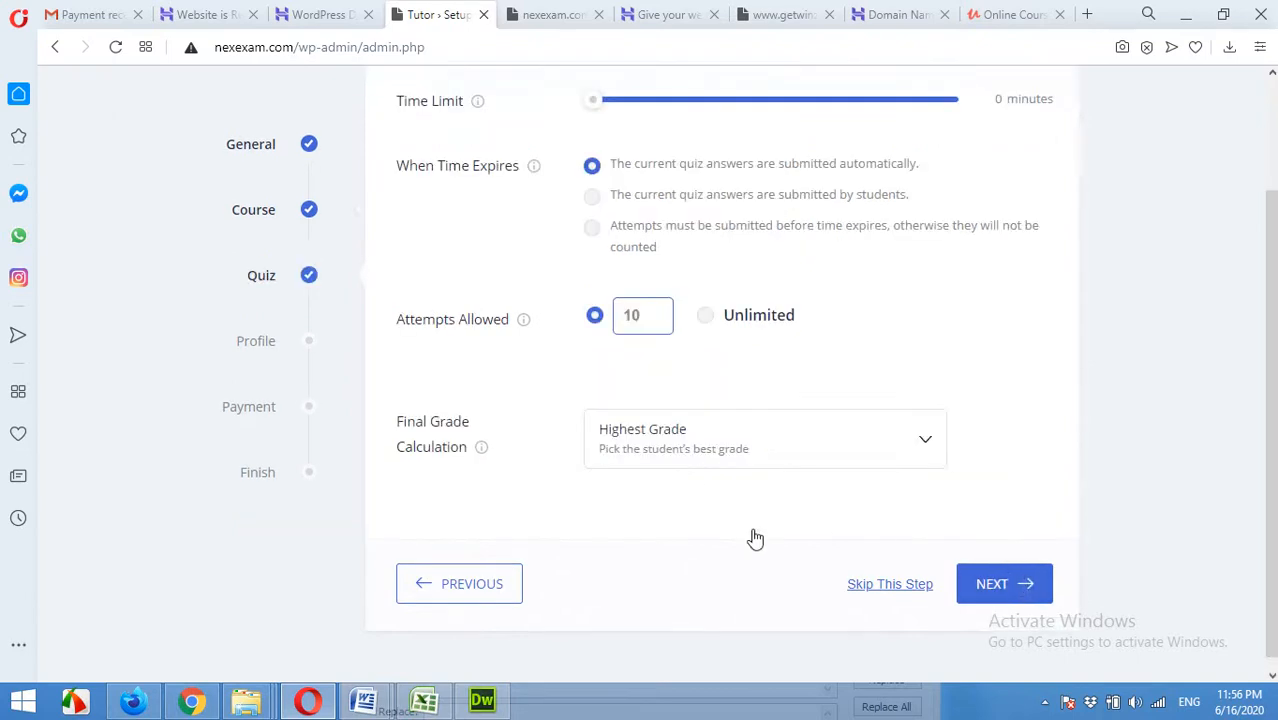
Set the quiz time limit to 15 minutes, review the grade calculation options and proceed to the profile settings
scroll(560, 290, "up", 2)
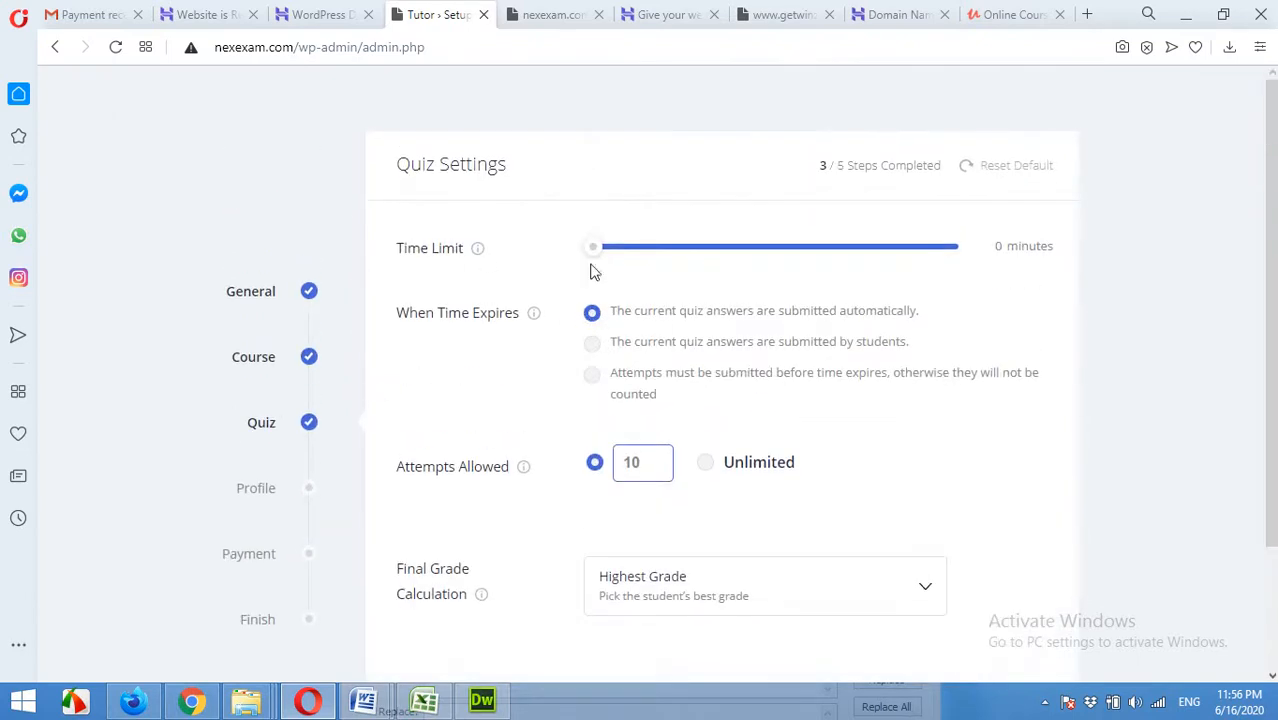
left_click_drag(608, 257, 686, 256)
scroll(700, 498, "down", 1)
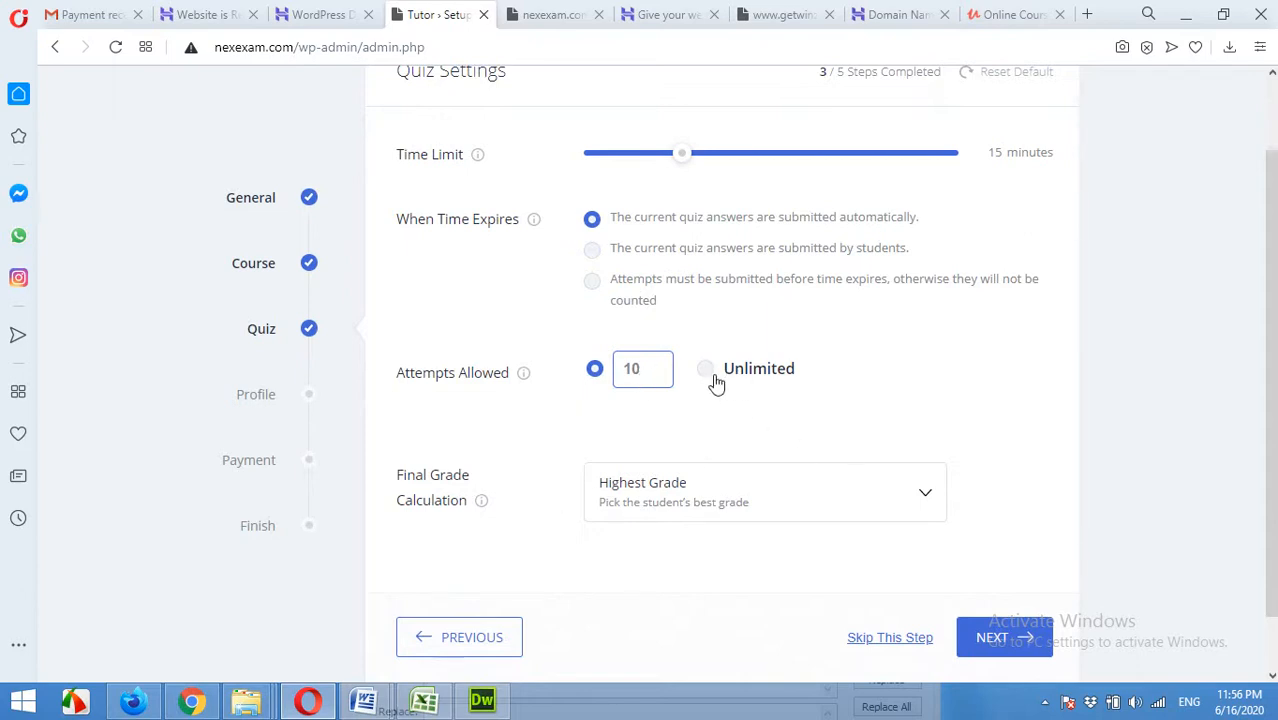
scroll(399, 516, "down", 1)
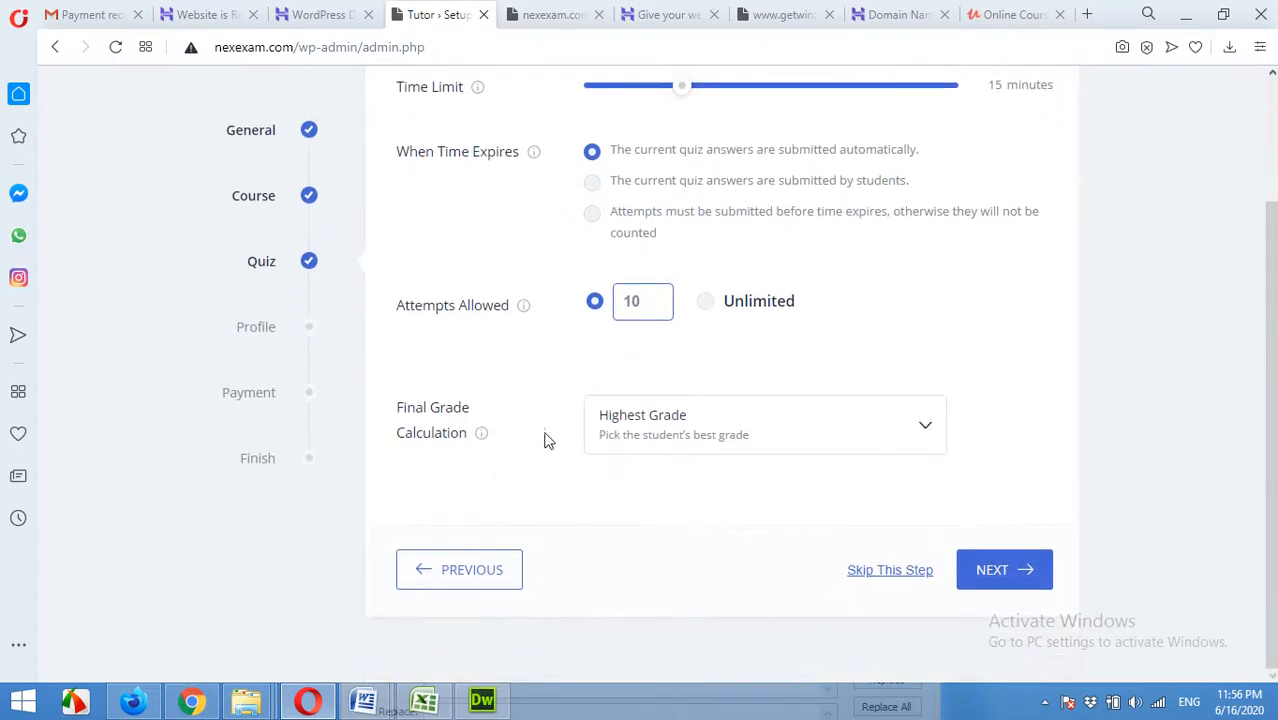
left_click(784, 426)
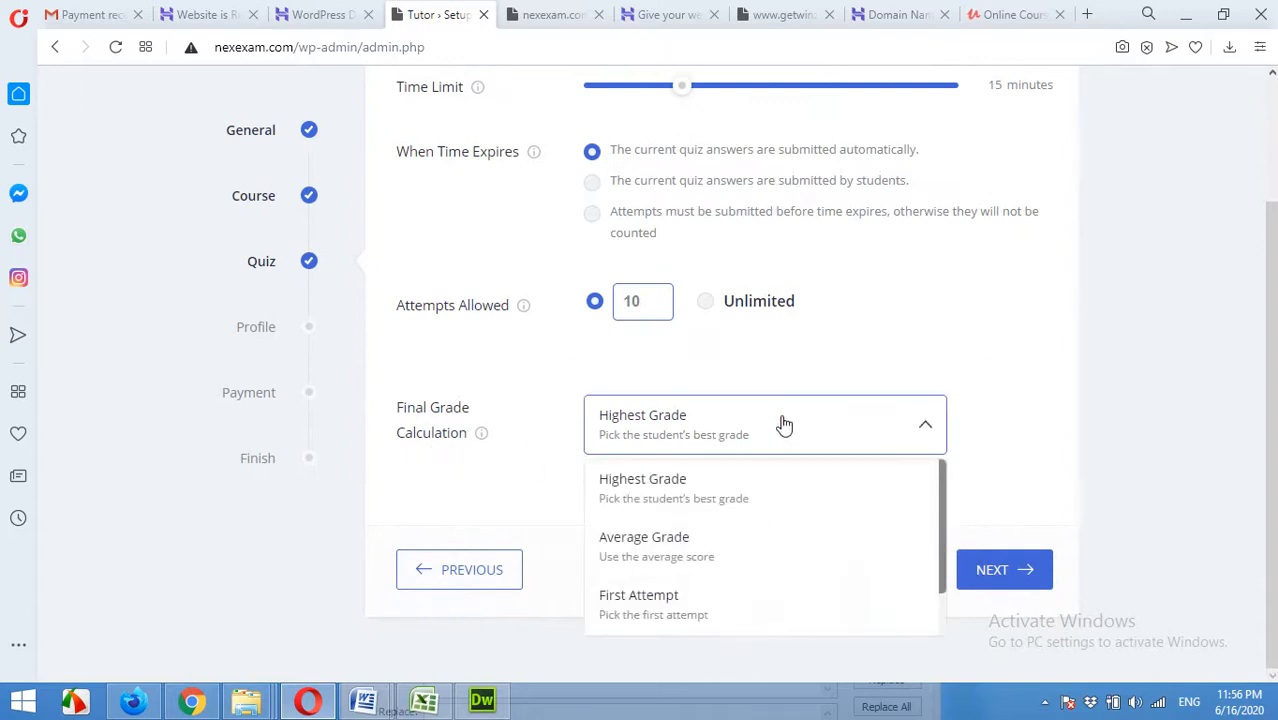
left_click(784, 426)
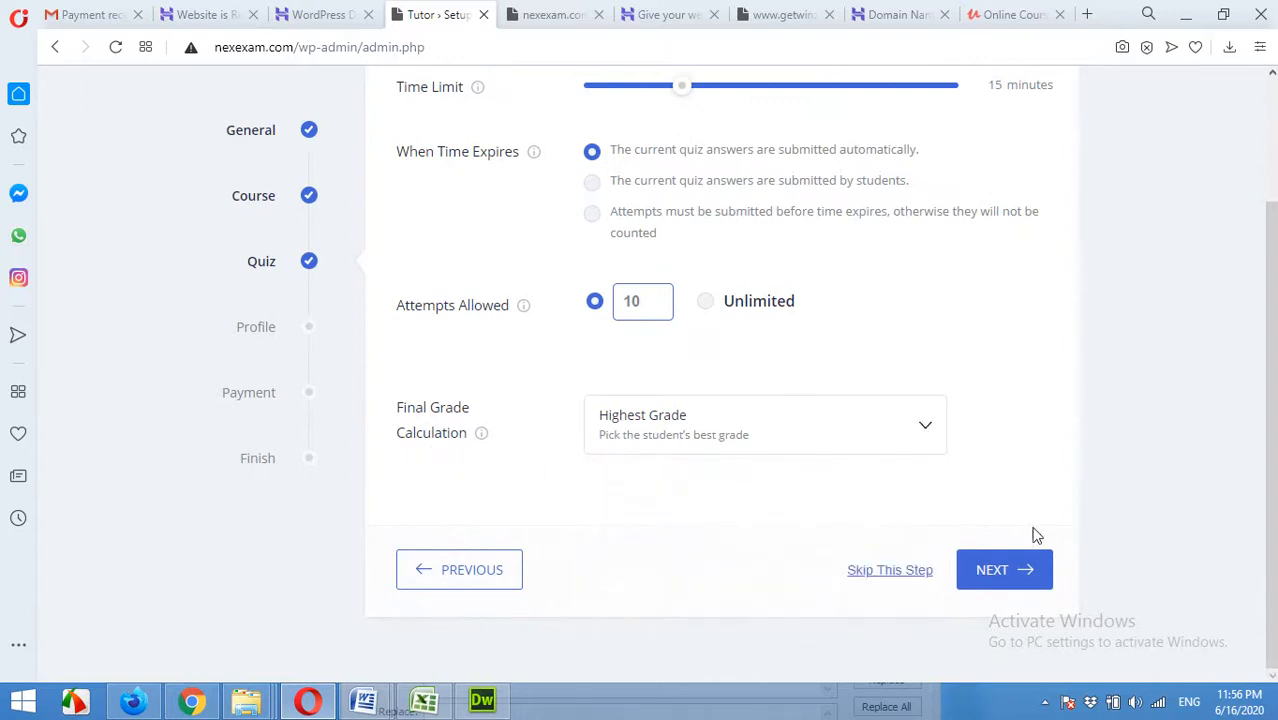
left_click(1016, 576)
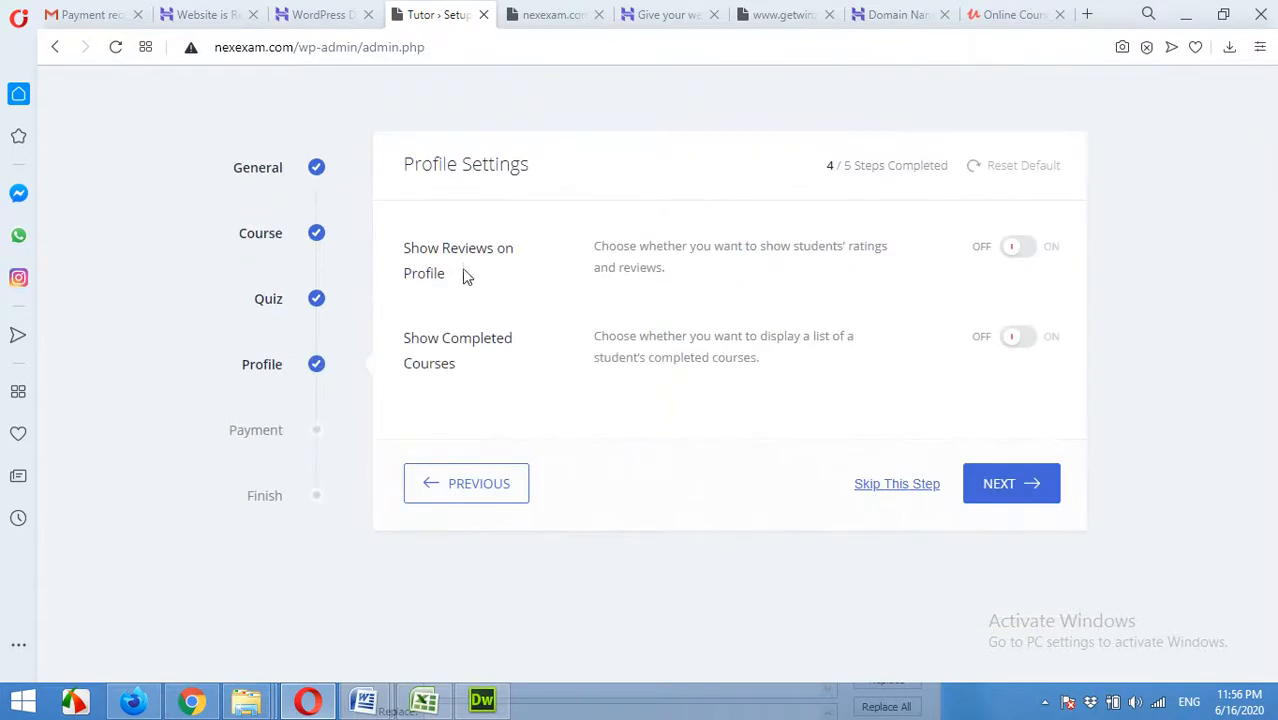
Turn on Show Reviews on Profile and Show Completed Courses, and proceed to the payment settings
left_click(1017, 250)
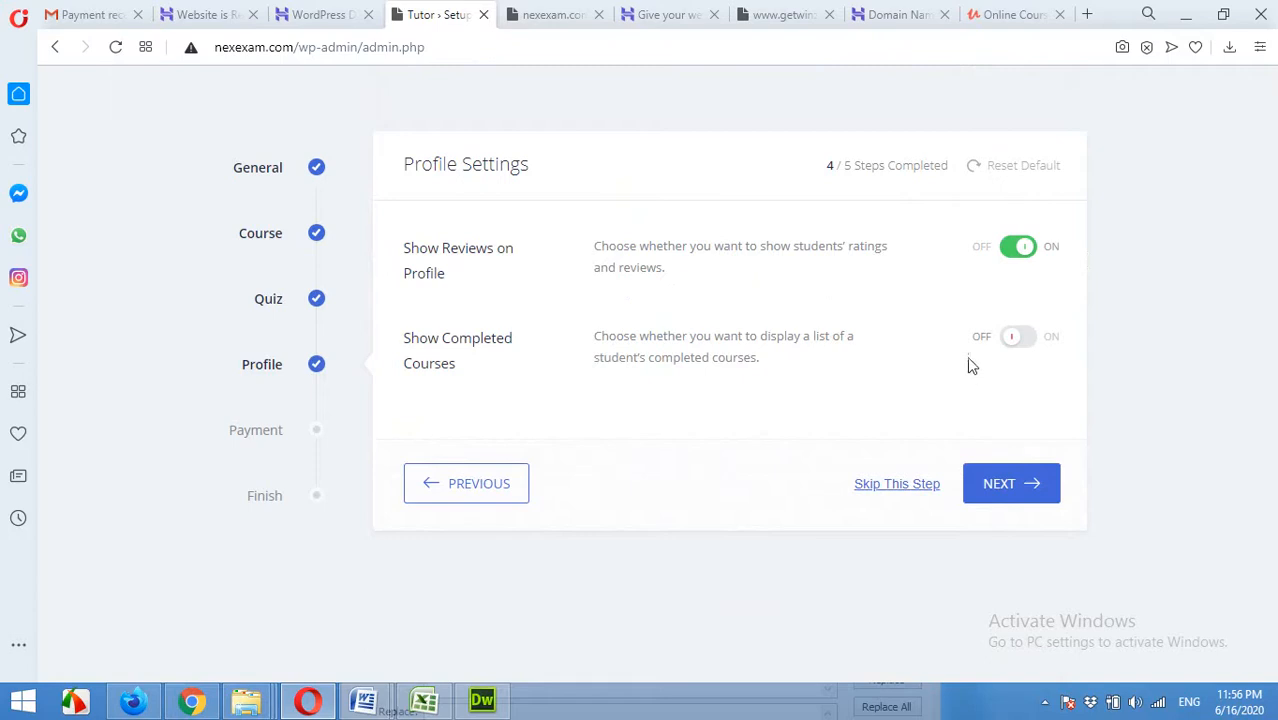
left_click(1019, 338)
left_click(999, 483)
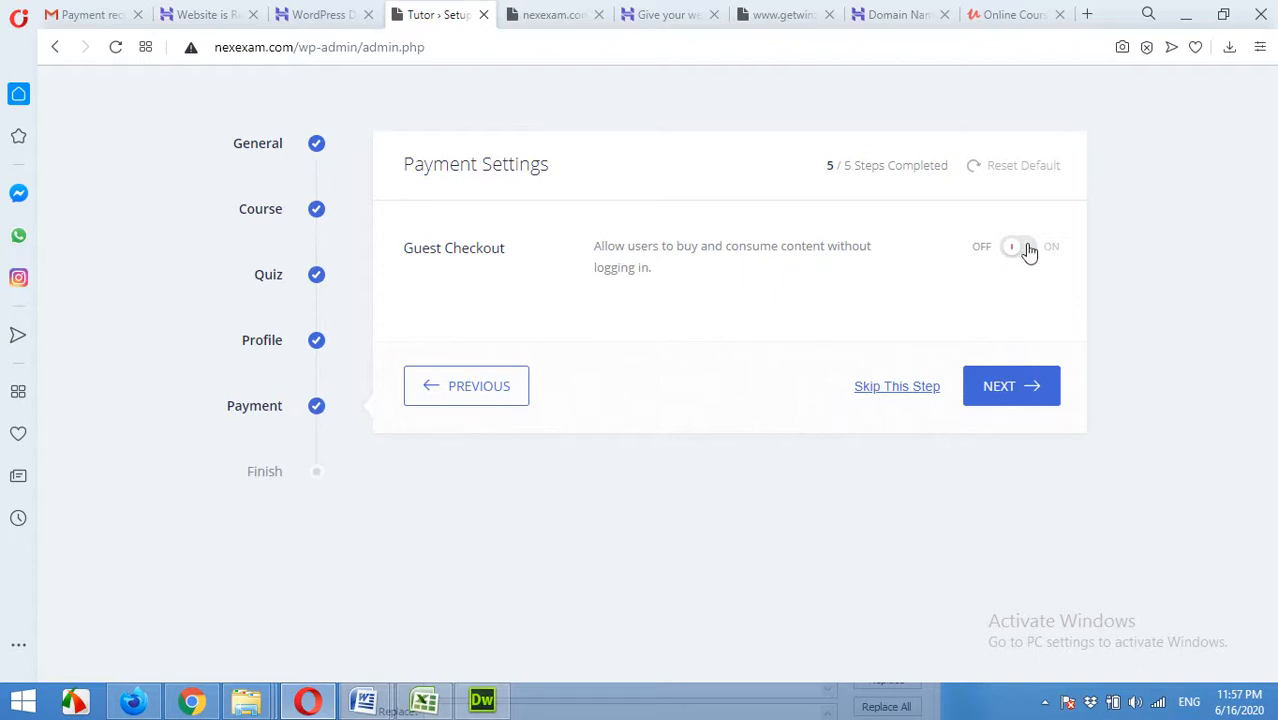
Proceed past the payment settings, finish the setup wizard and open the form for adding a new course
left_click(1000, 396)
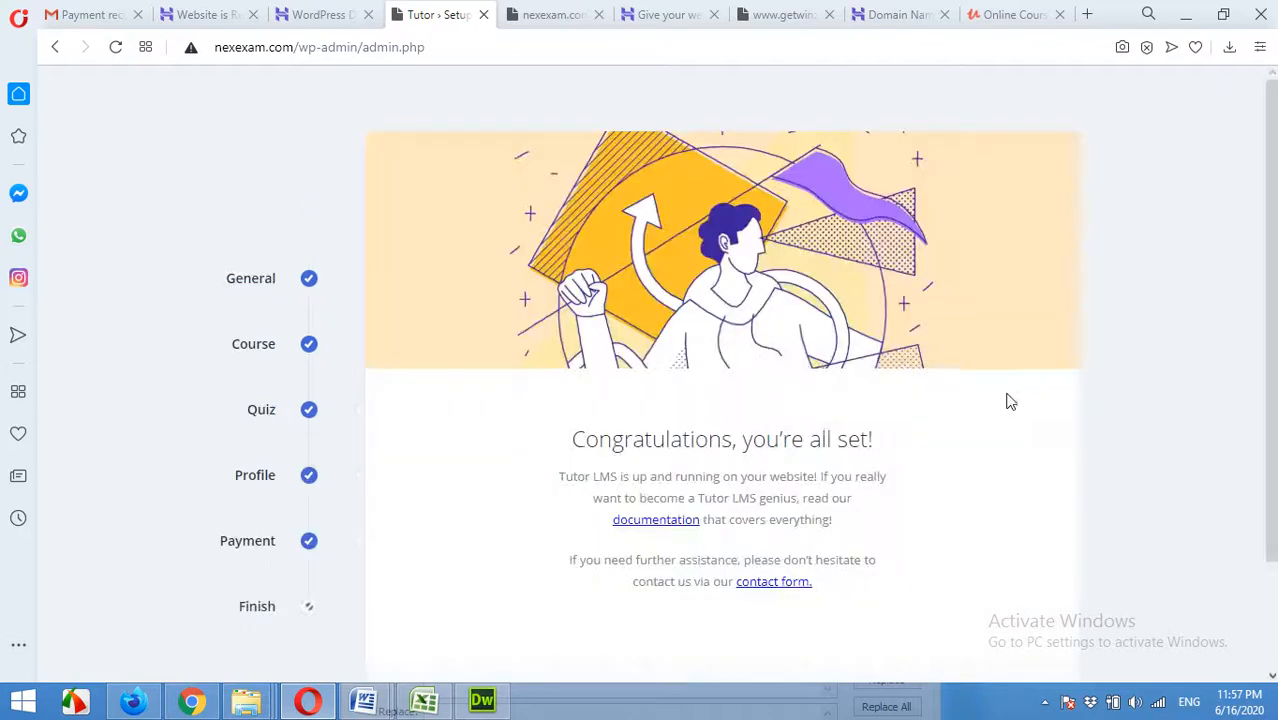
scroll(806, 494, "down", 2)
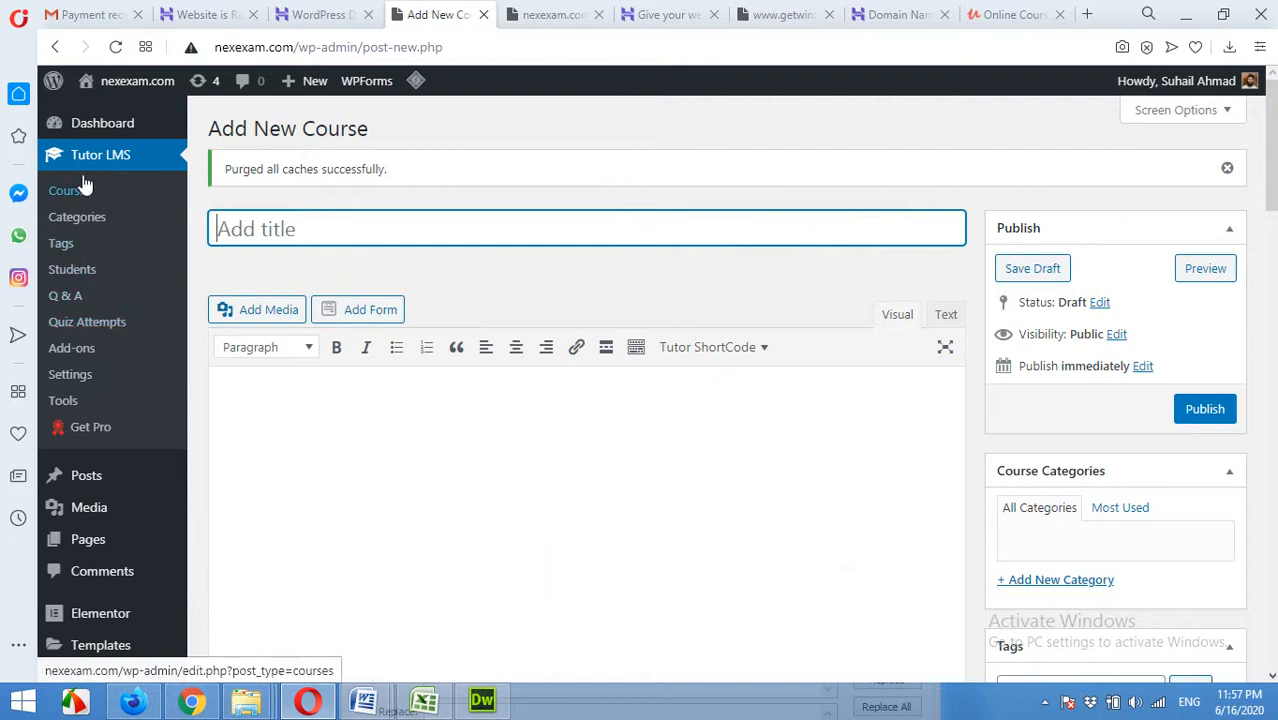
scroll(369, 352, "down", 2)
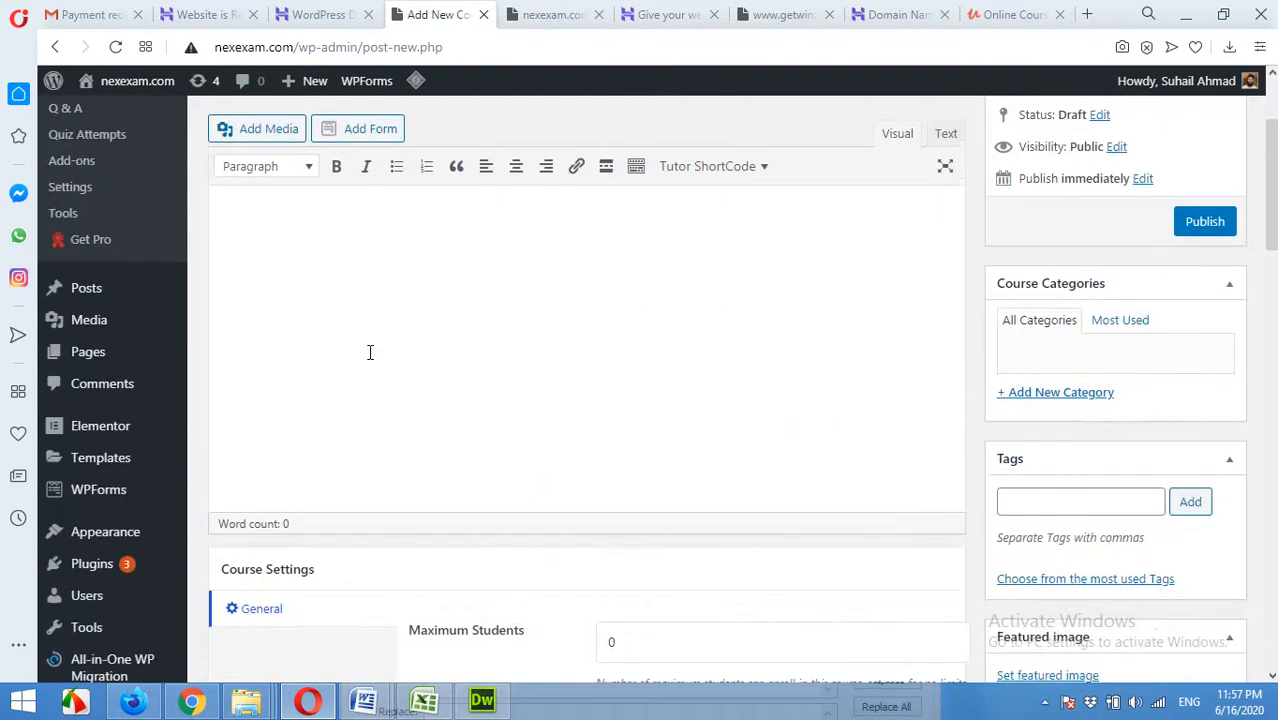
scroll(369, 352, "up", 2)
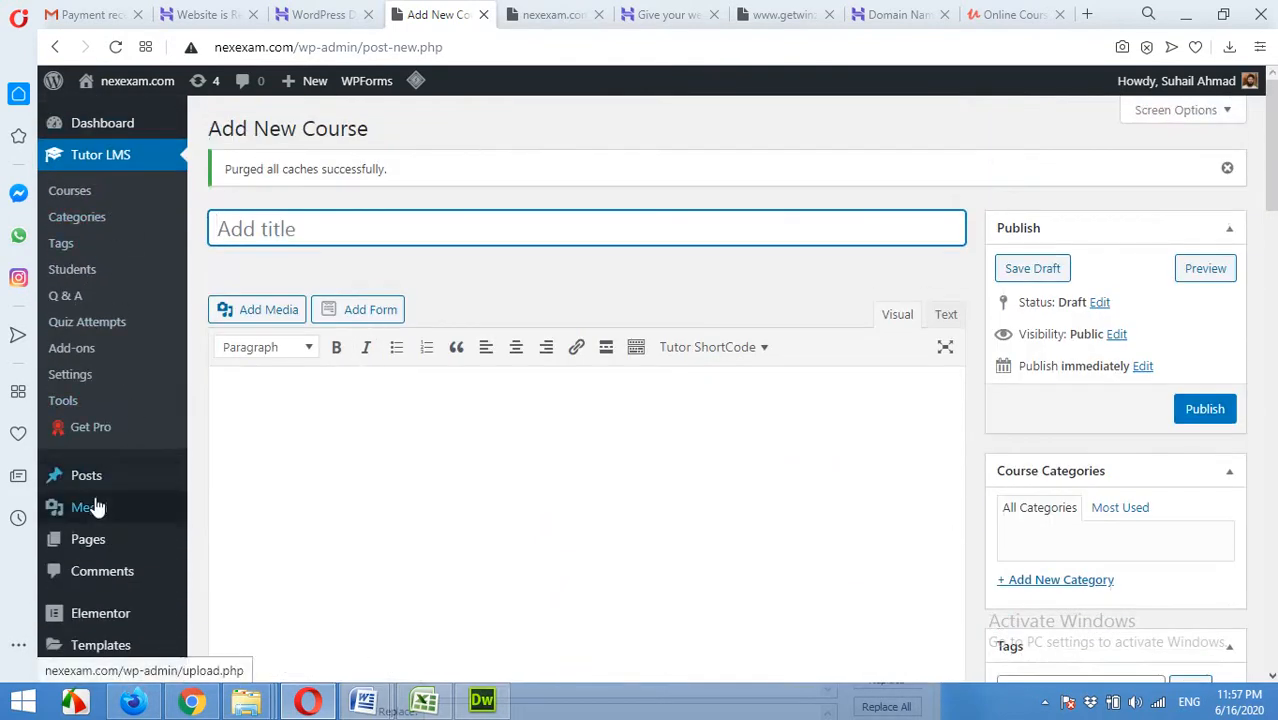
View the site's front page in a new tab and return to the WordPress admin
mouse_move(113, 555)
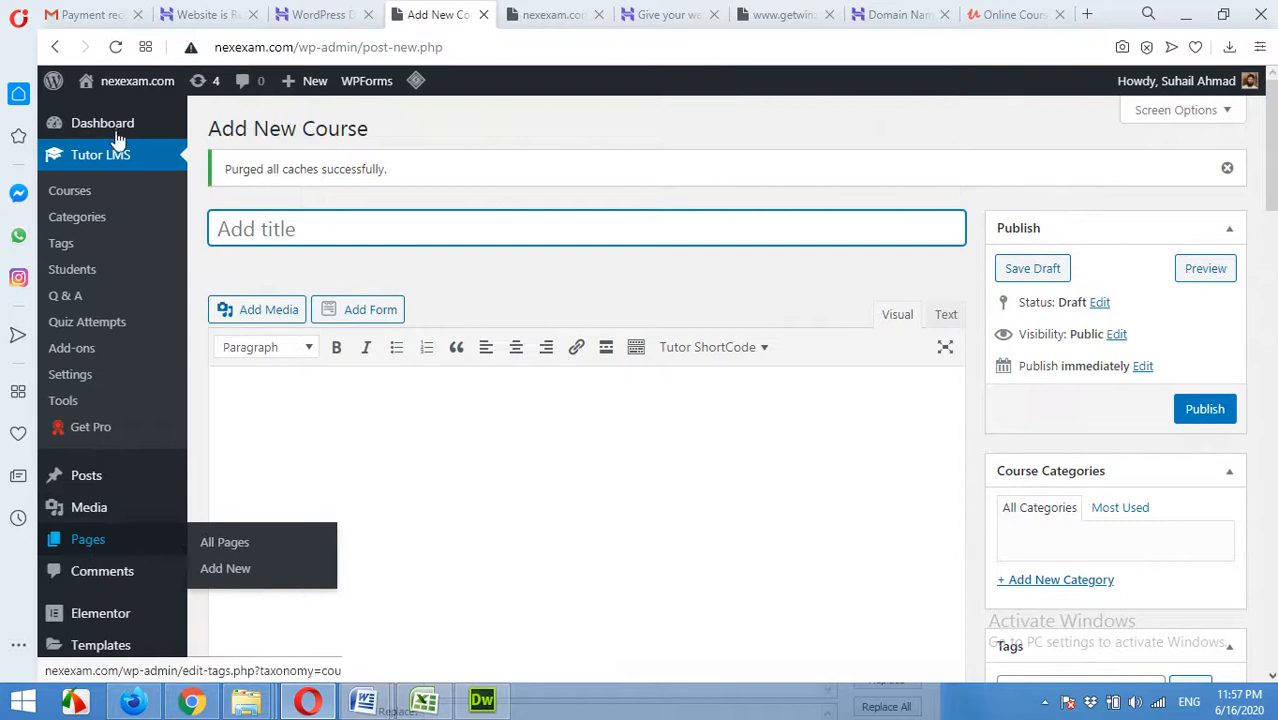
right_click(123, 92)
left_click(132, 100)
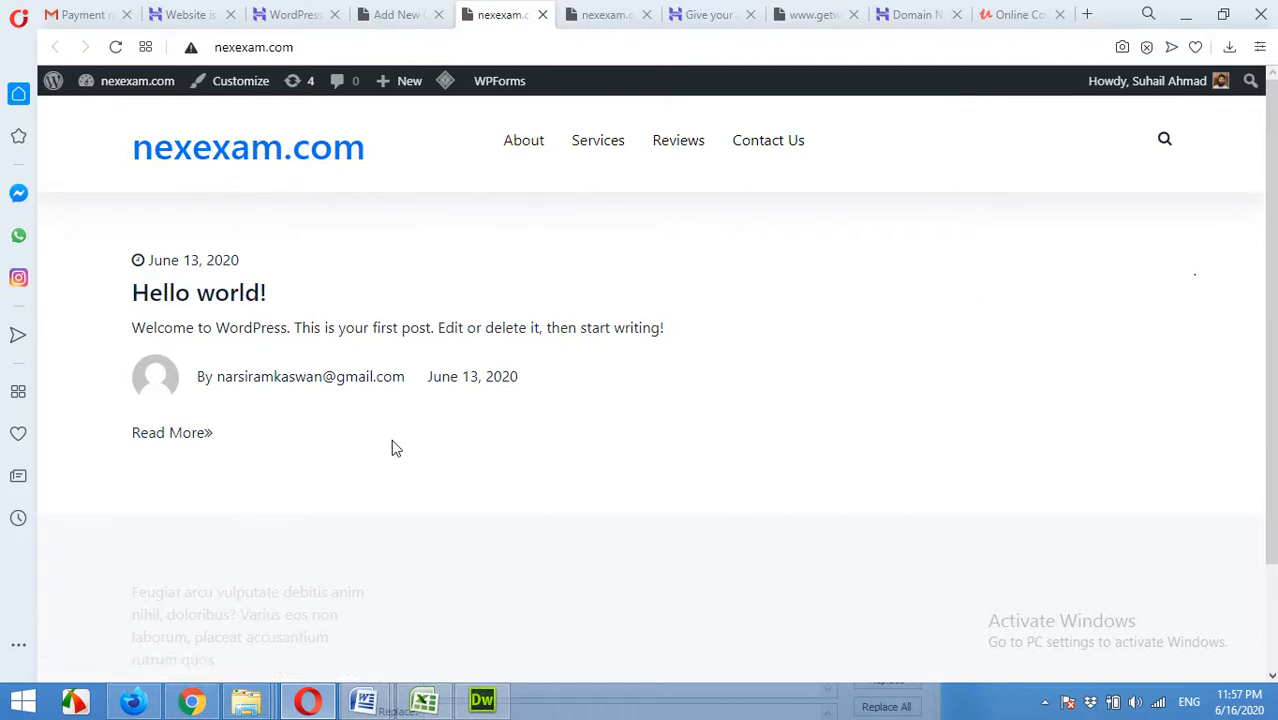
left_click(396, 12)
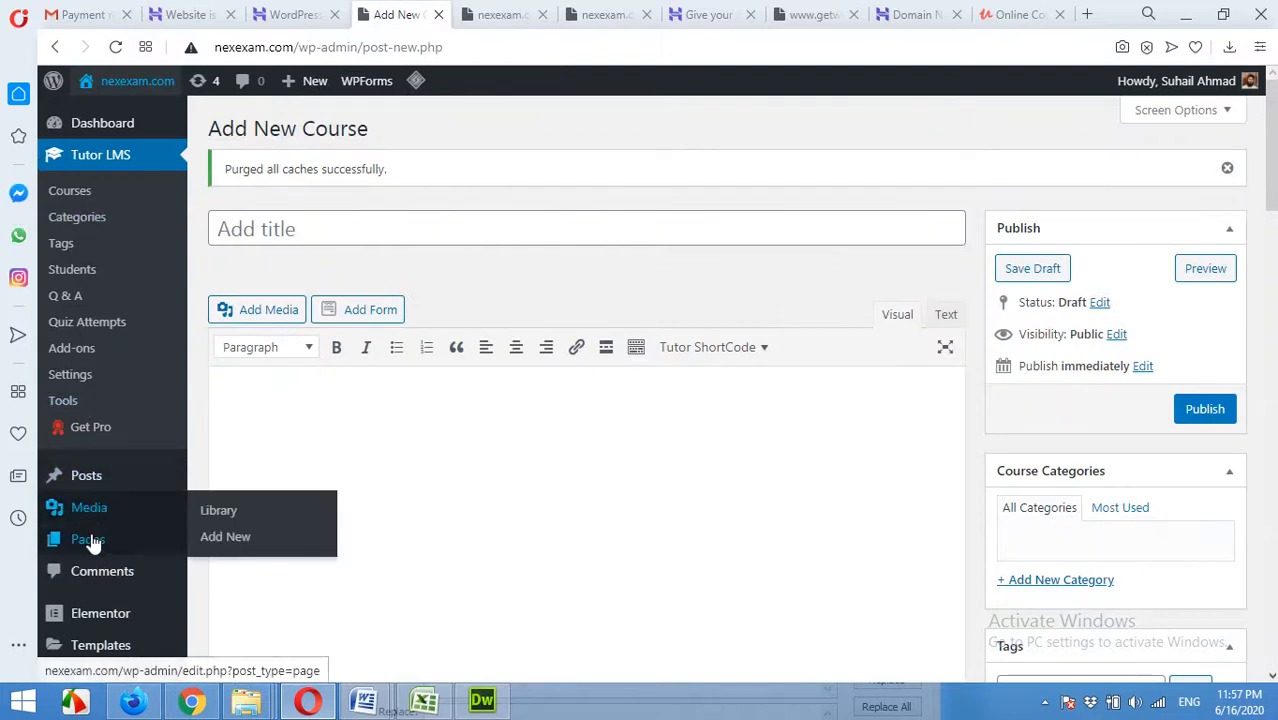
Create a new page and go through the Block Editor welcome guide until it closes
mouse_move(90, 541)
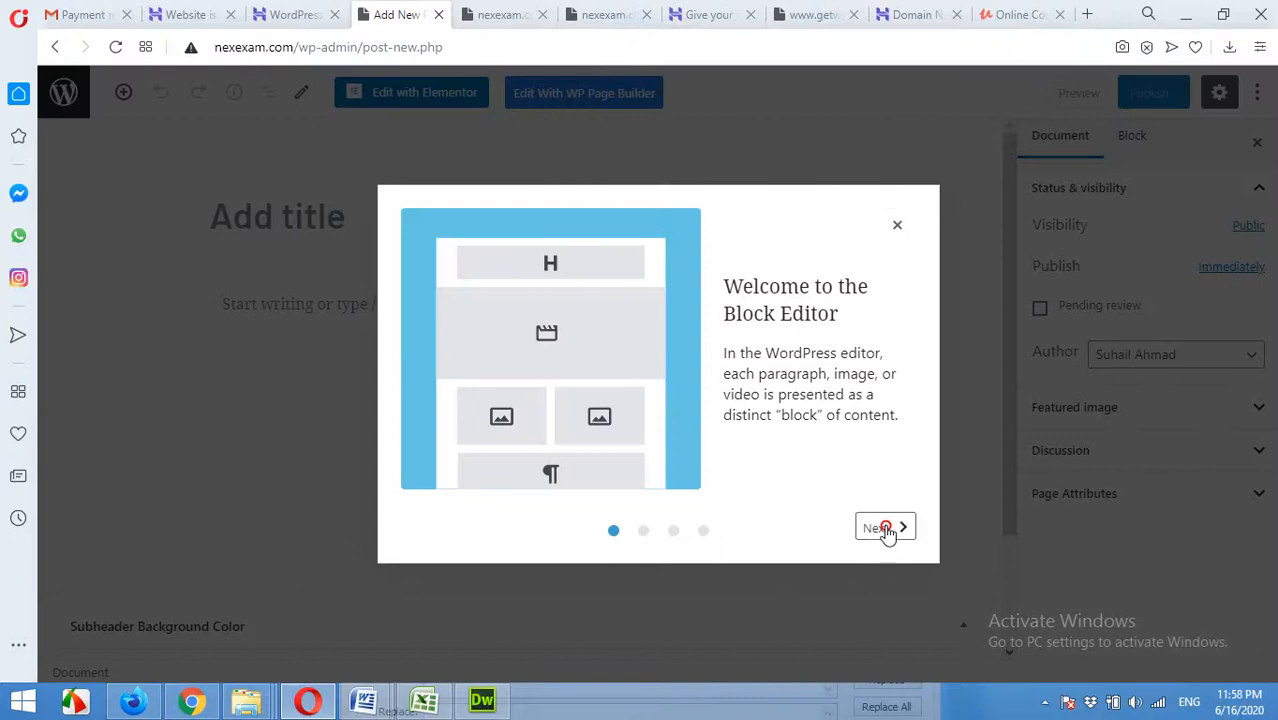
left_click(884, 529)
left_click(886, 534)
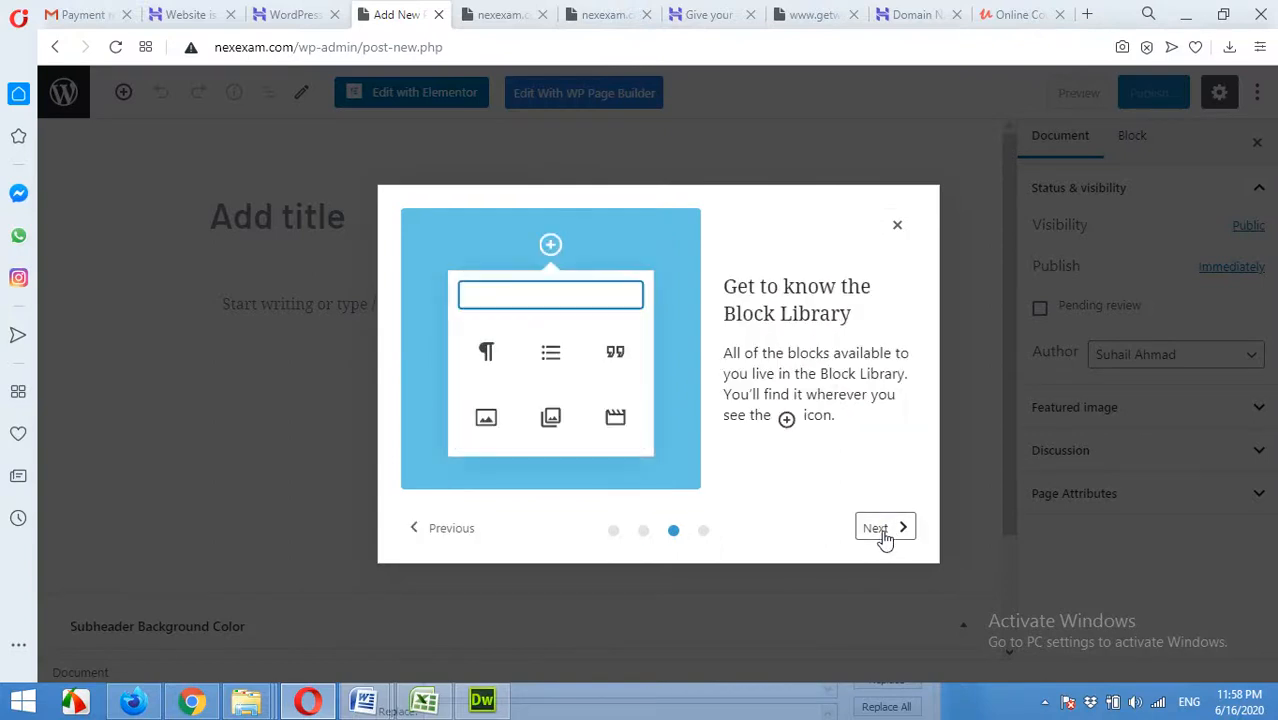
left_click(884, 534)
left_click(884, 532)
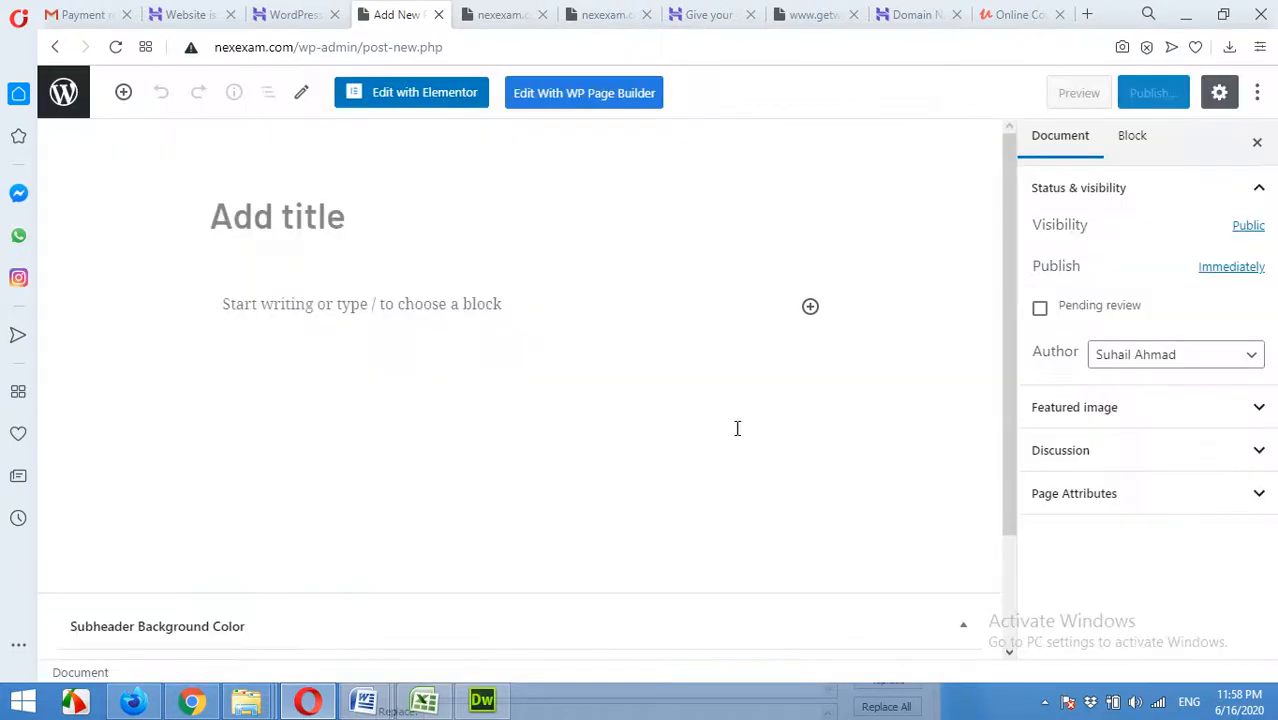
Title the new page "Homepage" and assign it the WP Page Builder Template
left_click(403, 218)
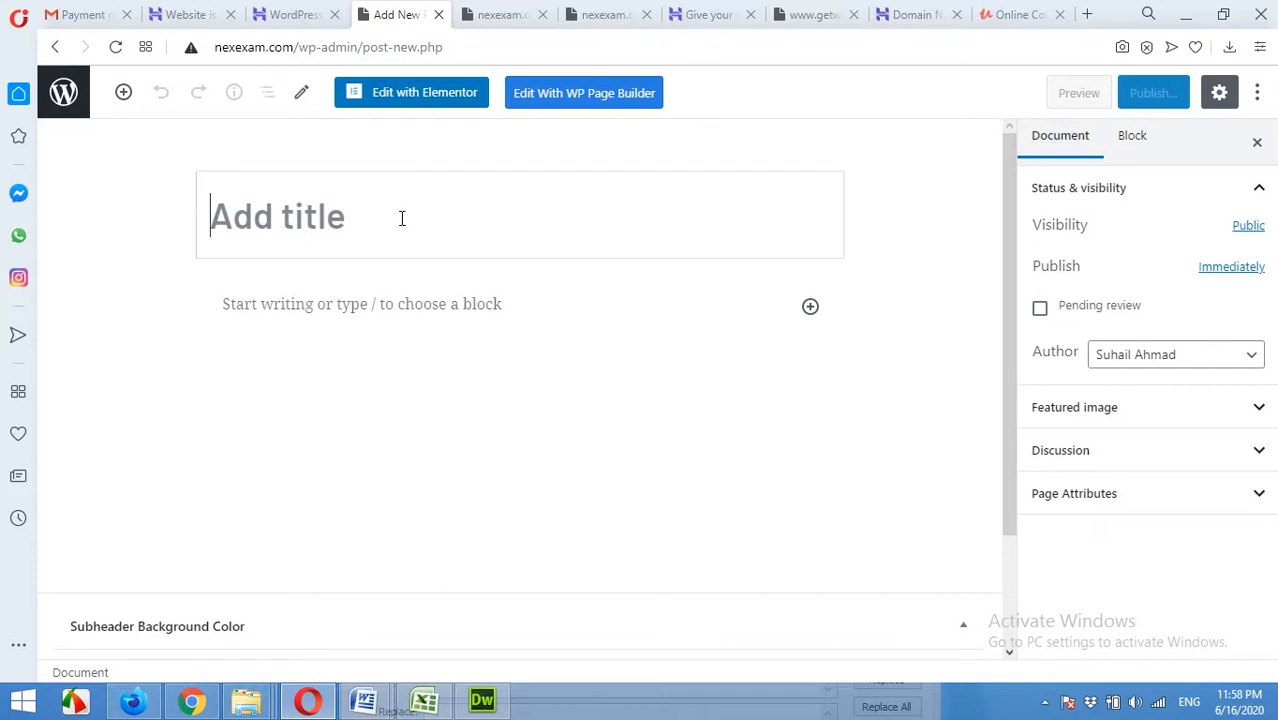
type("Homepage")
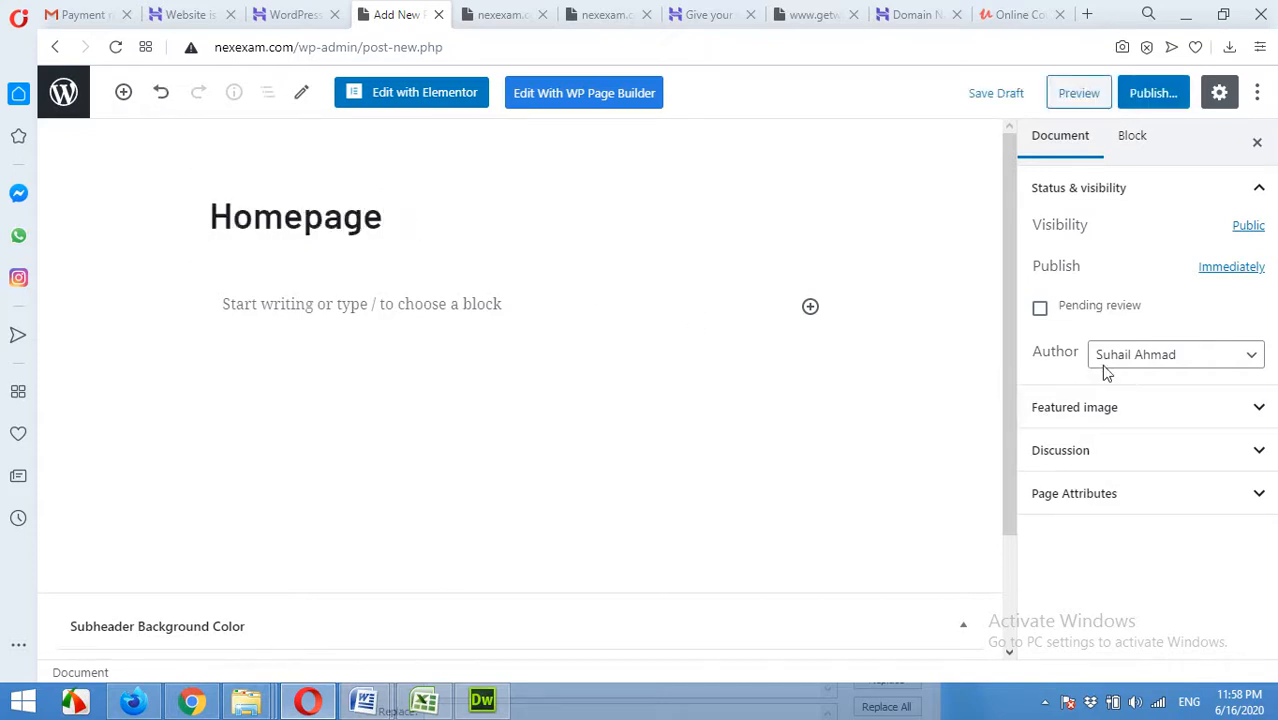
left_click(1073, 500)
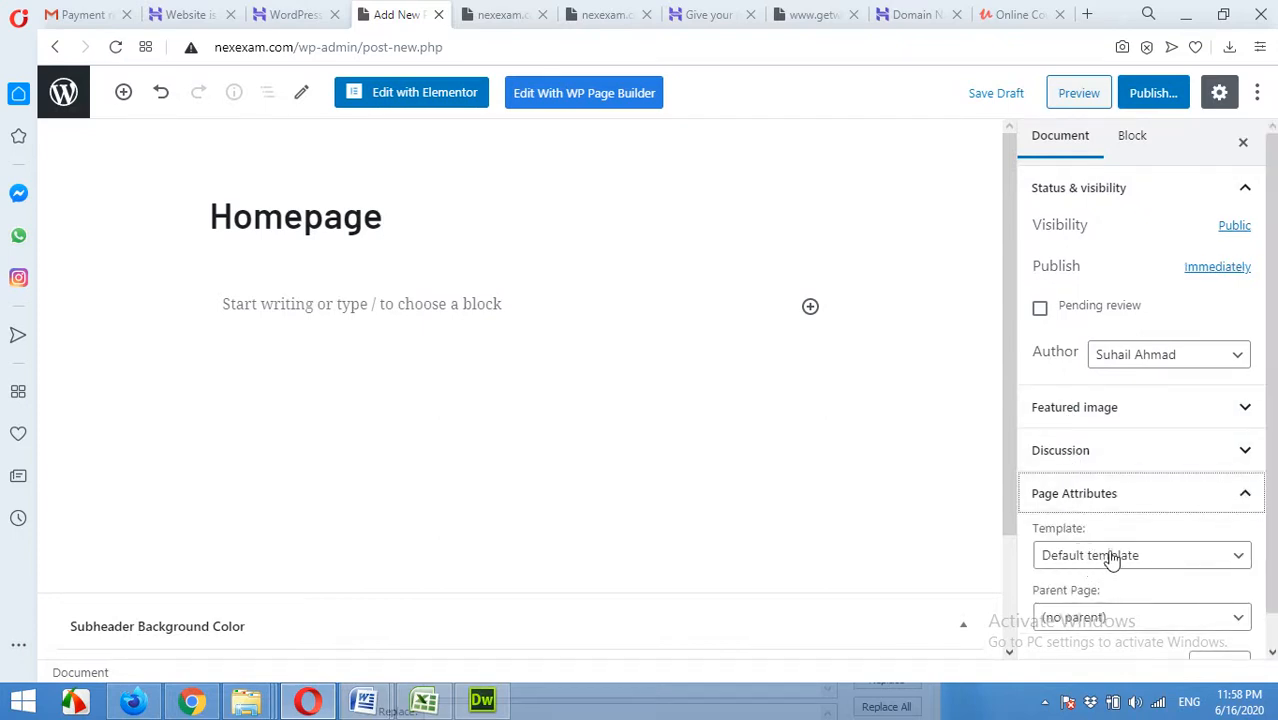
left_click(1110, 558)
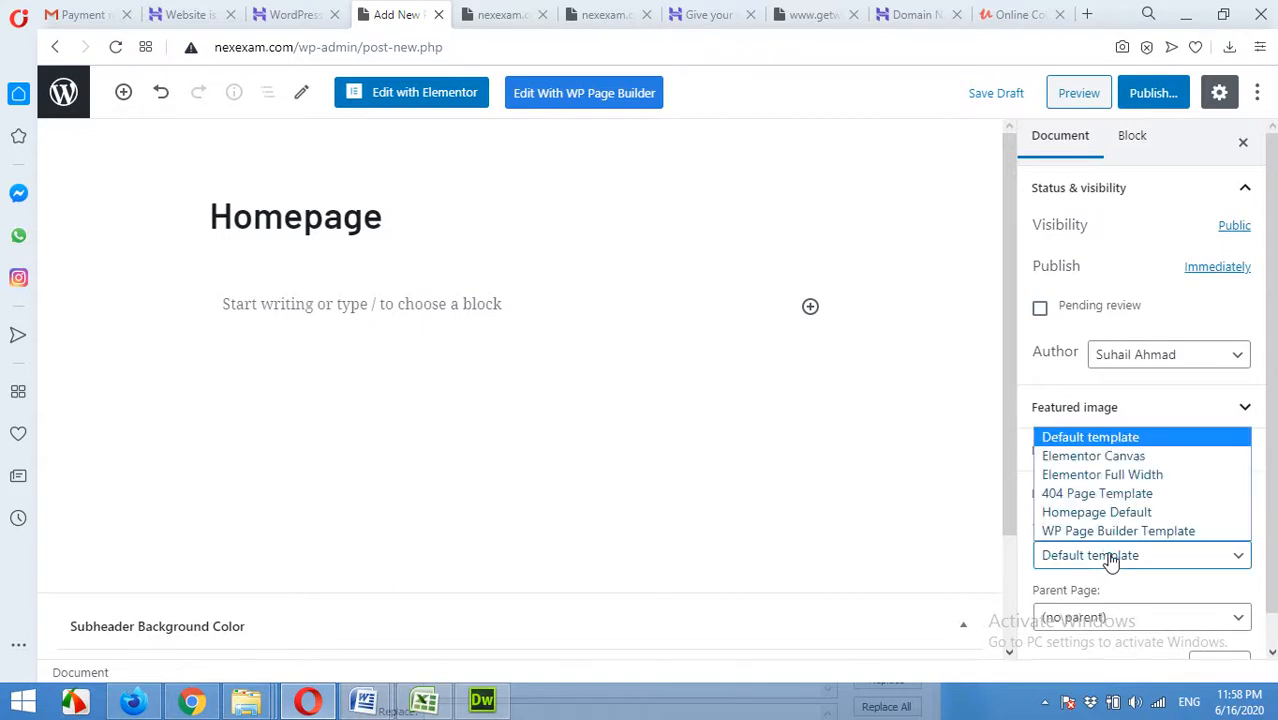
left_click(1156, 531)
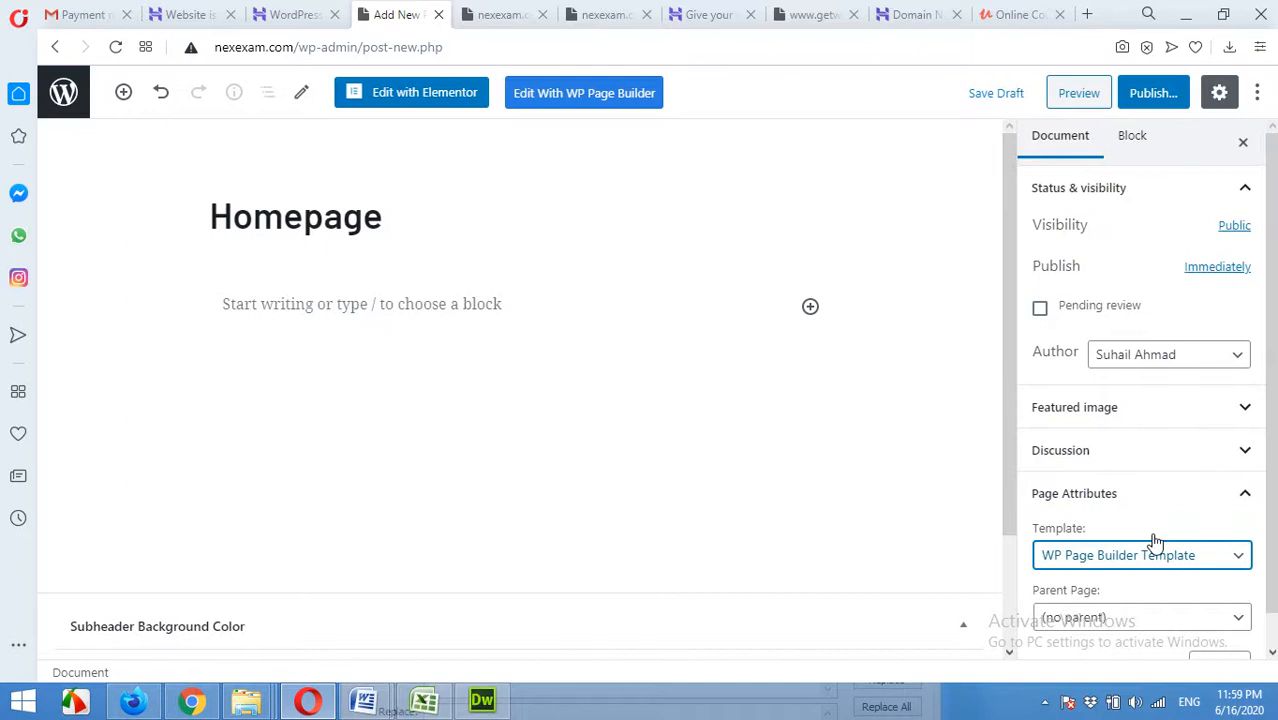
left_click(1148, 558)
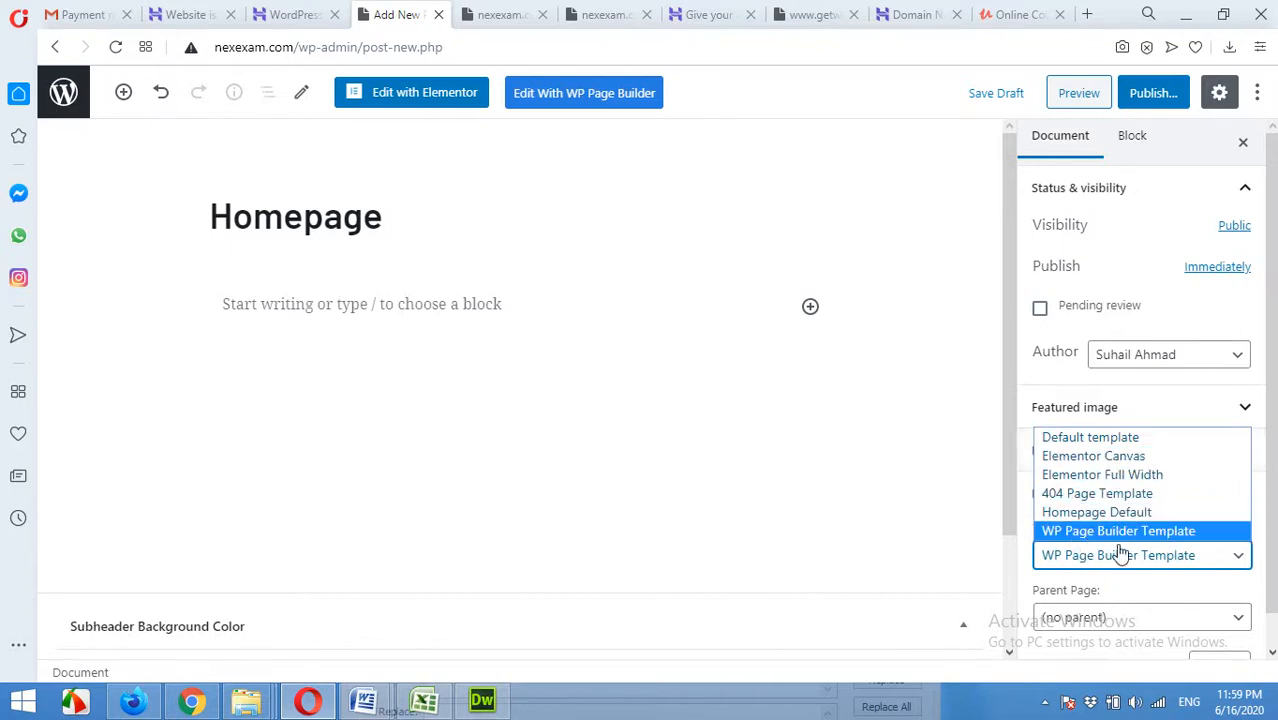
left_click(1118, 563)
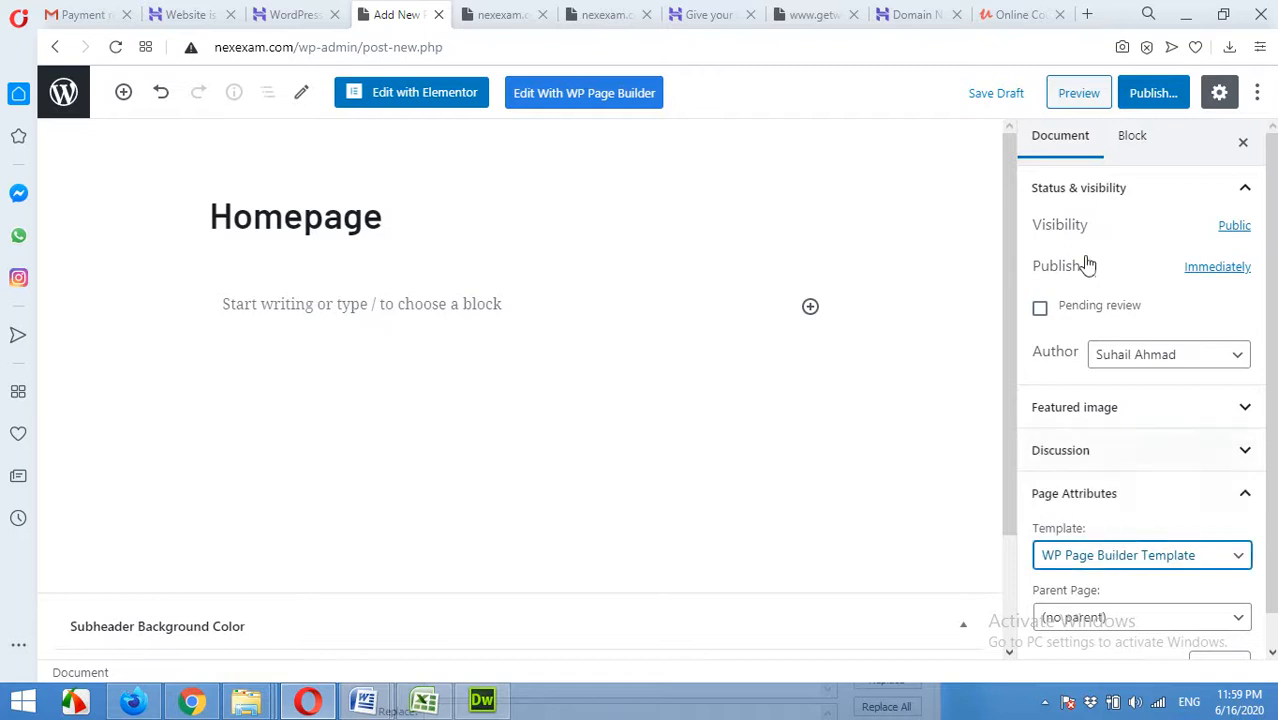
Publish the Homepage and open it with WP Page Builder in a new tab
left_click(1145, 104)
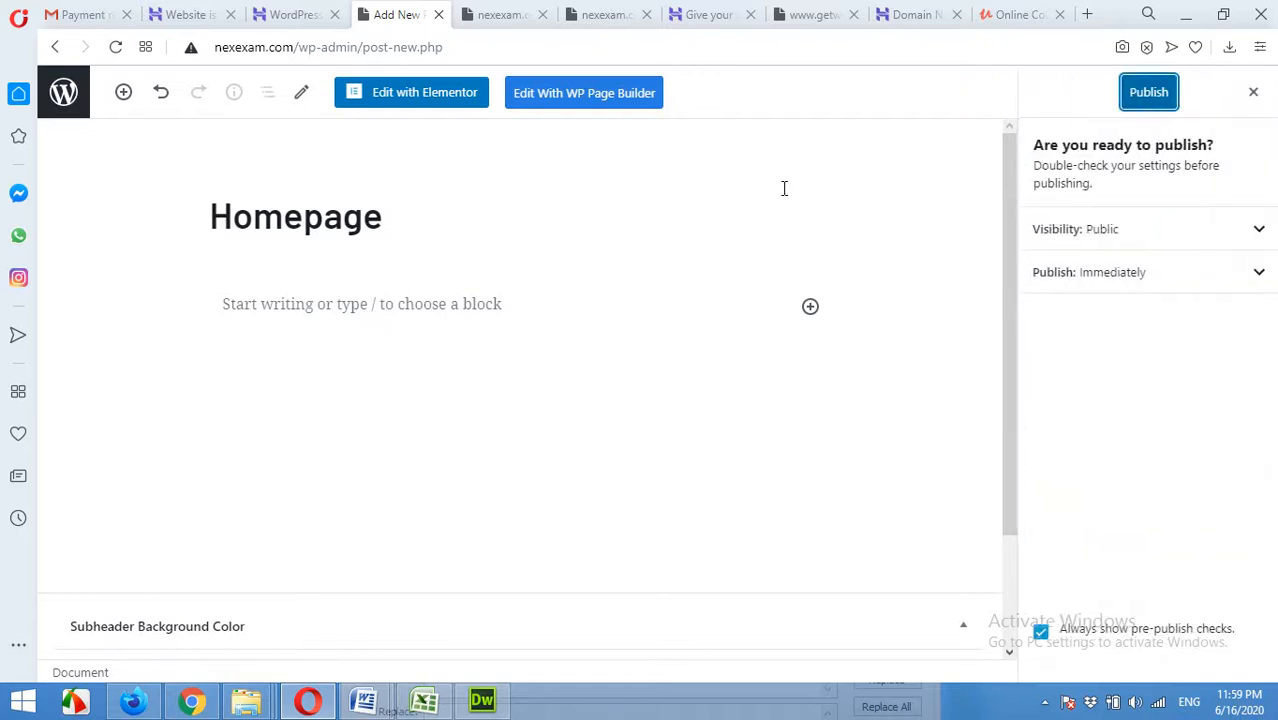
left_click(1146, 93)
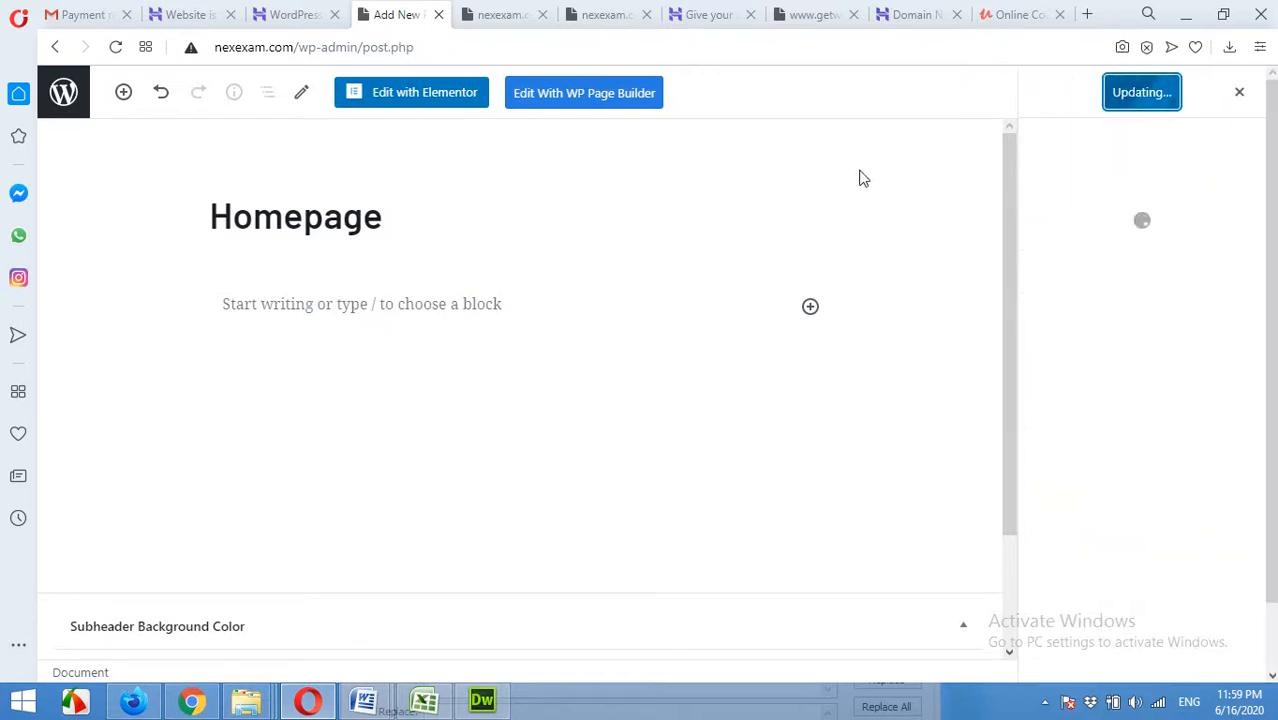
right_click(611, 100)
left_click(628, 108)
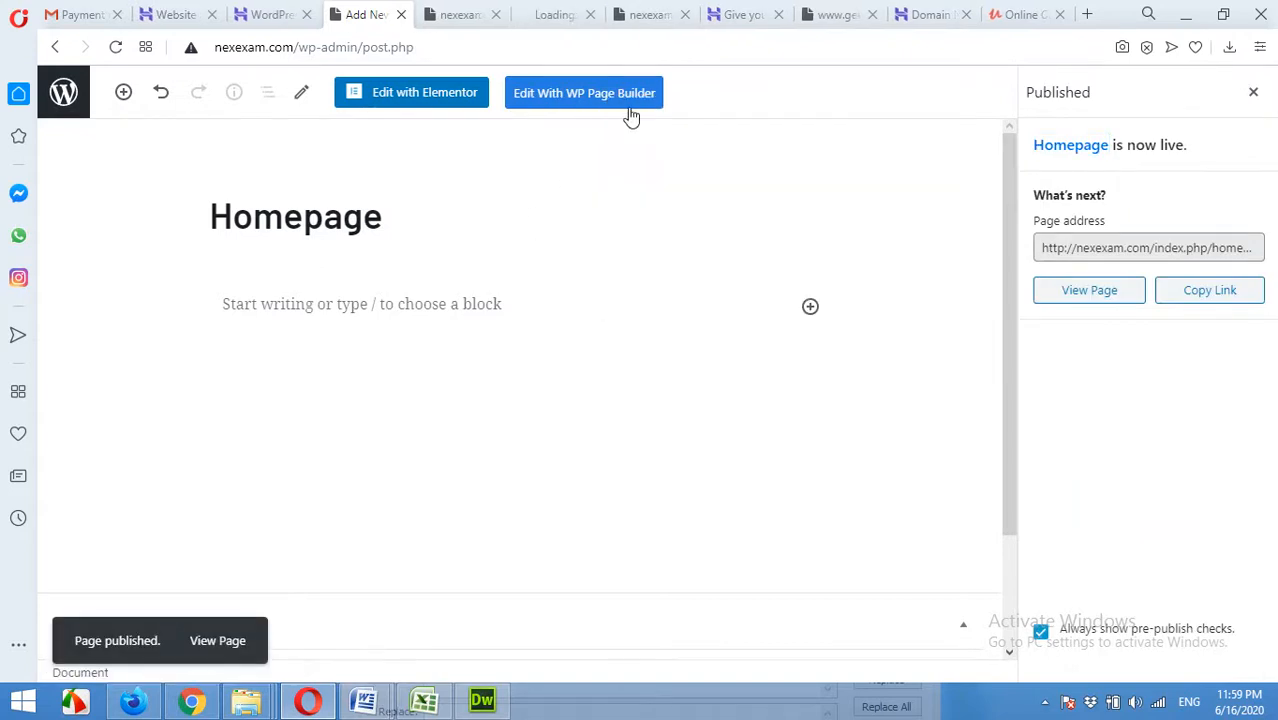
left_click_drag(560, 12, 455, 14)
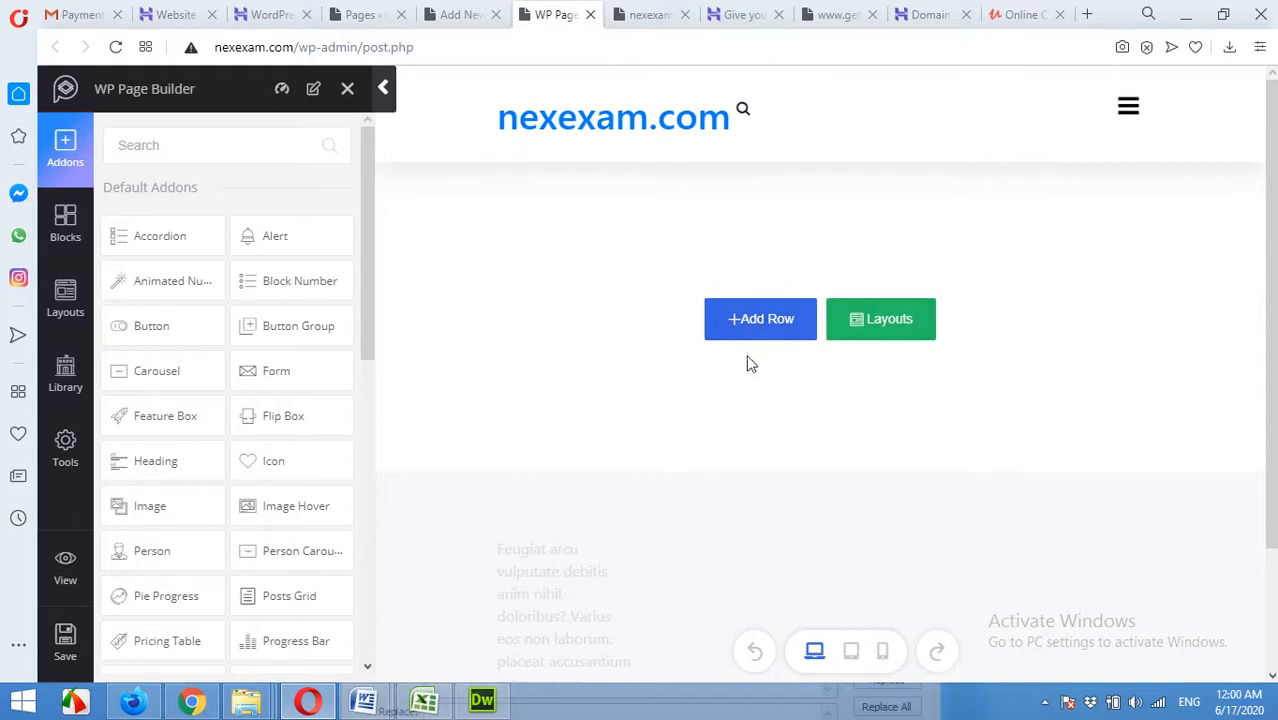
Look through the site's list of pages and the admin options, and return to the Homepage in WP Page Builder
left_click(360, 16)
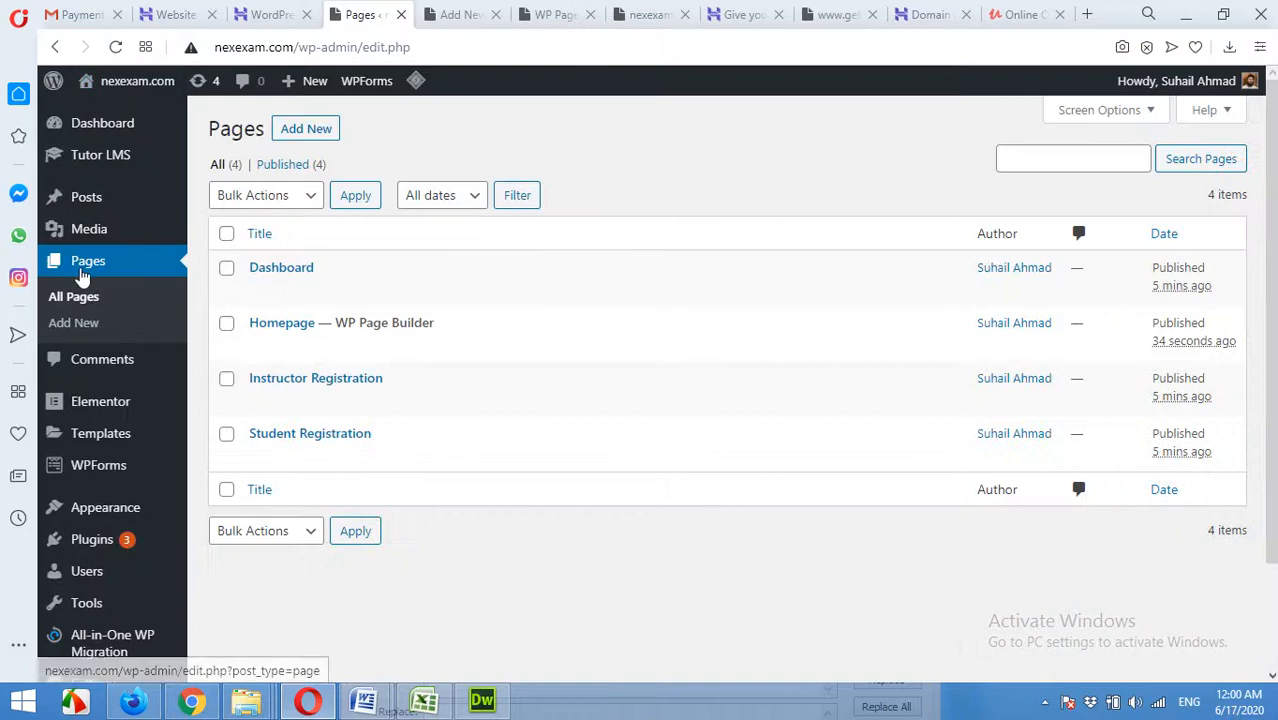
mouse_move(288, 280)
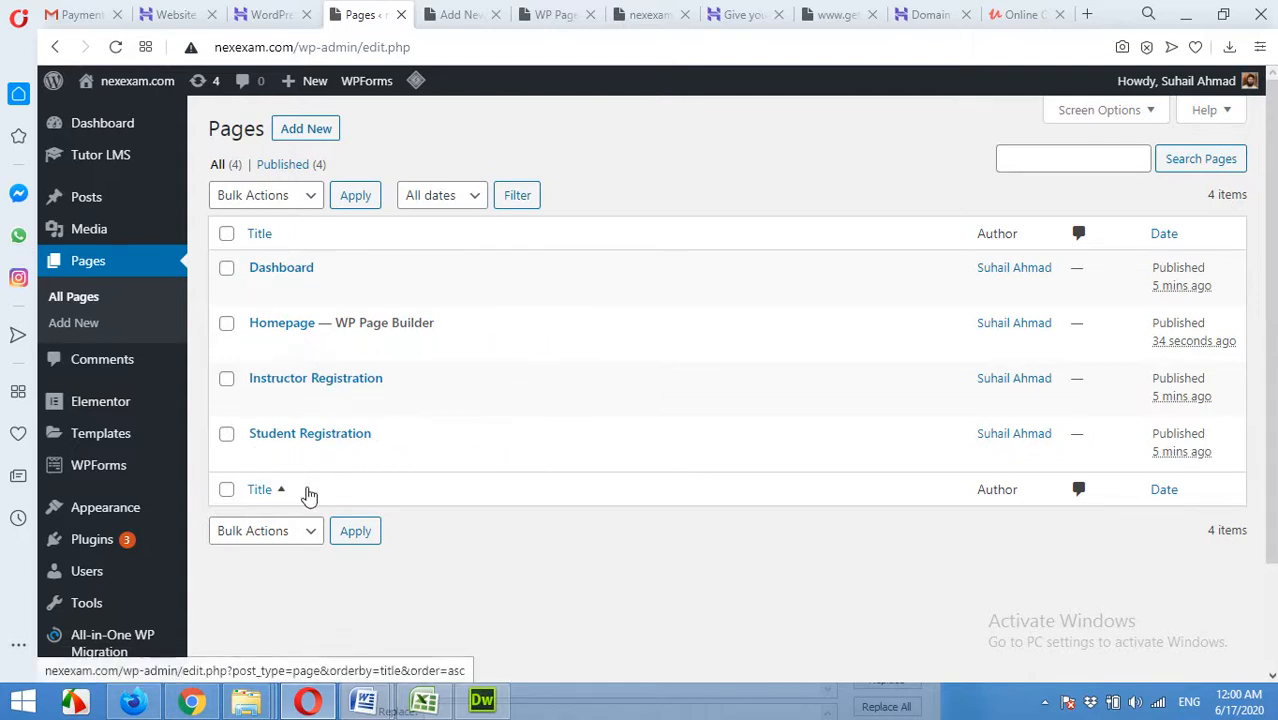
scroll(122, 598, "down", 1)
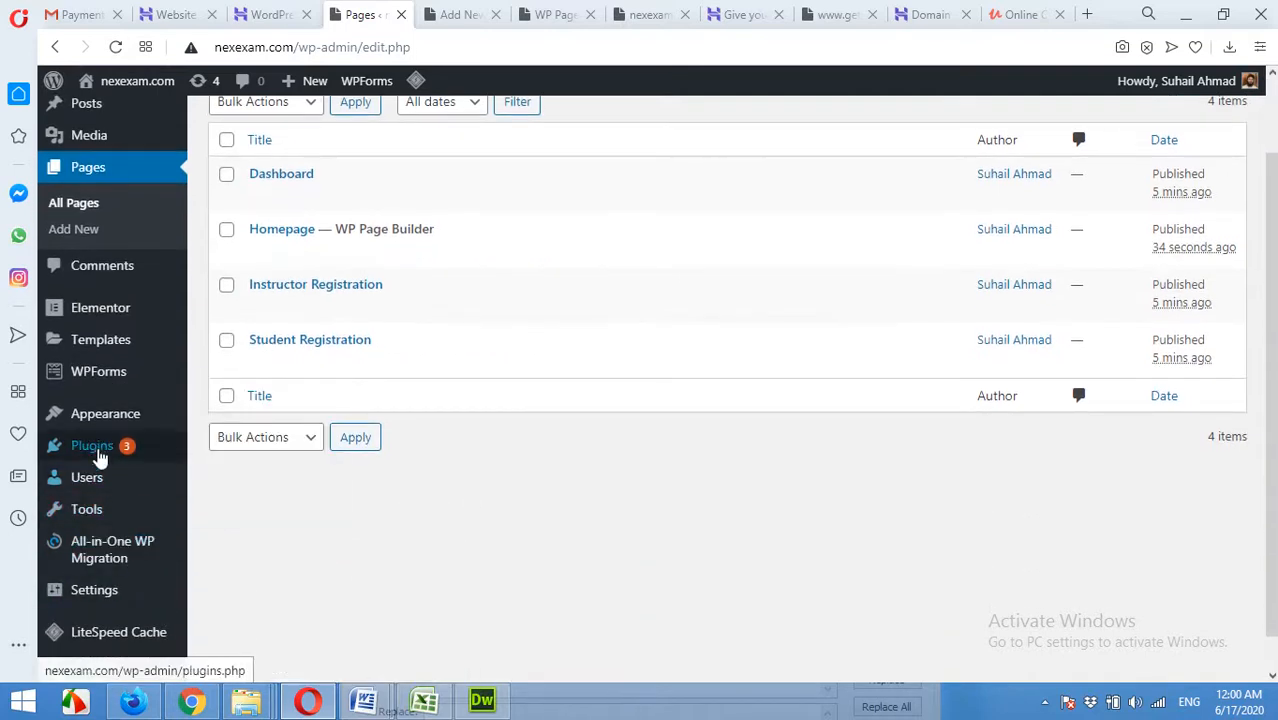
mouse_move(99, 455)
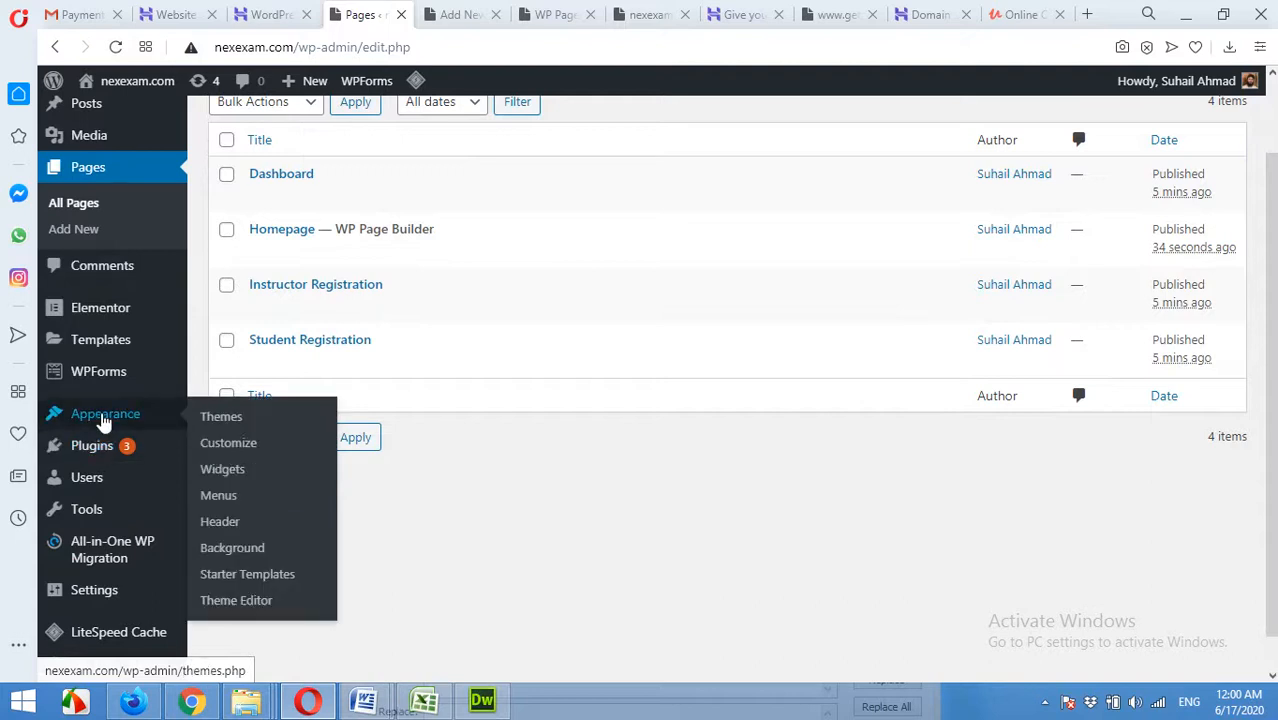
scroll(97, 268, "up", 1)
mouse_move(80, 163)
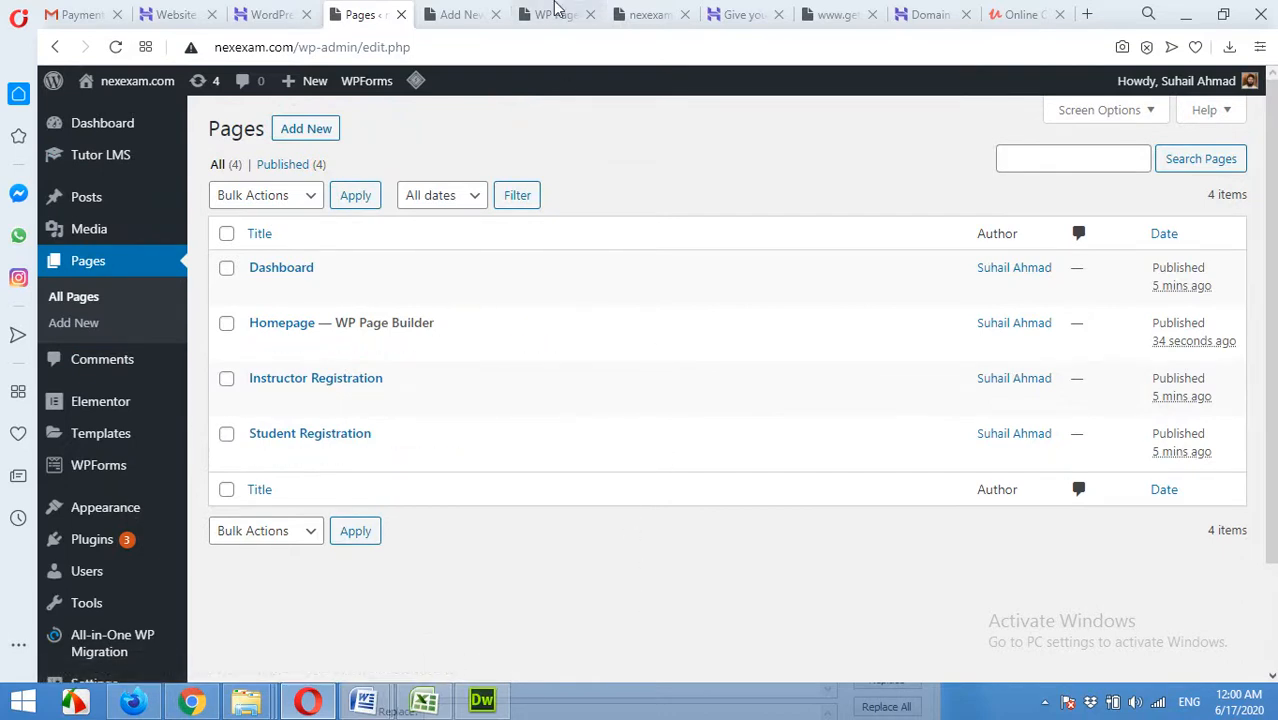
left_click(553, 15)
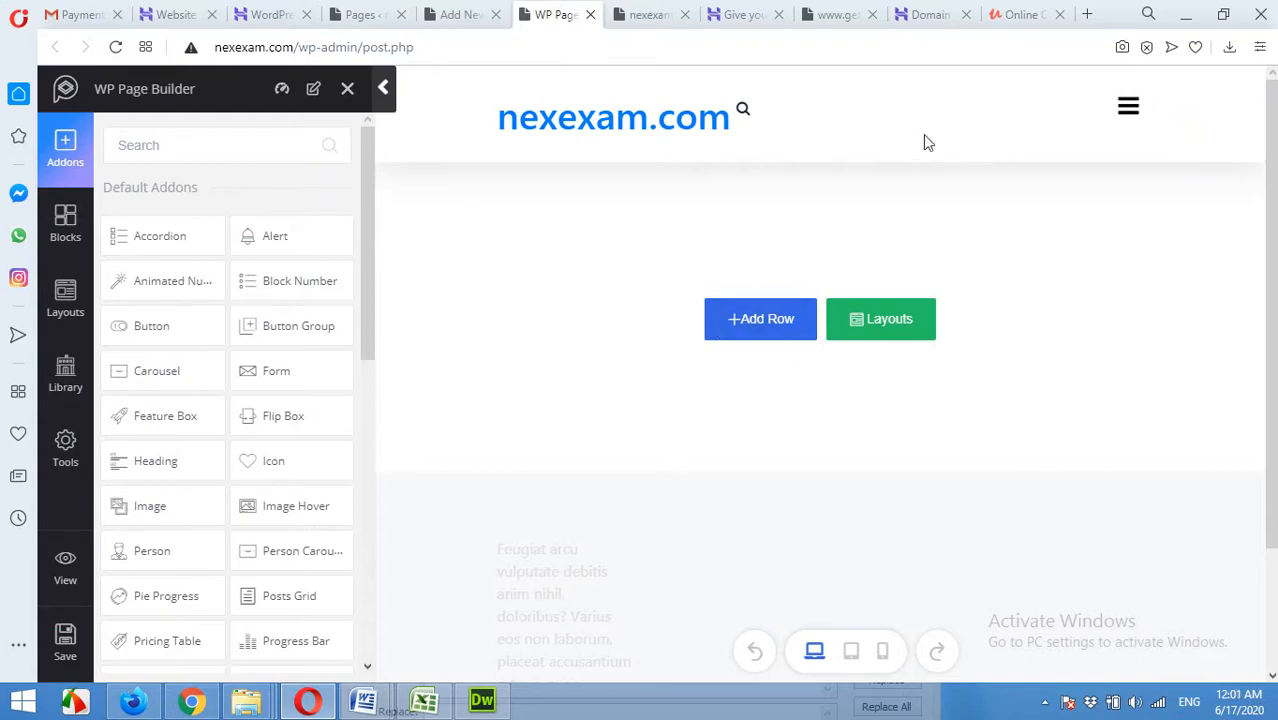
Switch to the Udemy website and examine the layout and image of its homepage banner
left_click(1015, 14)
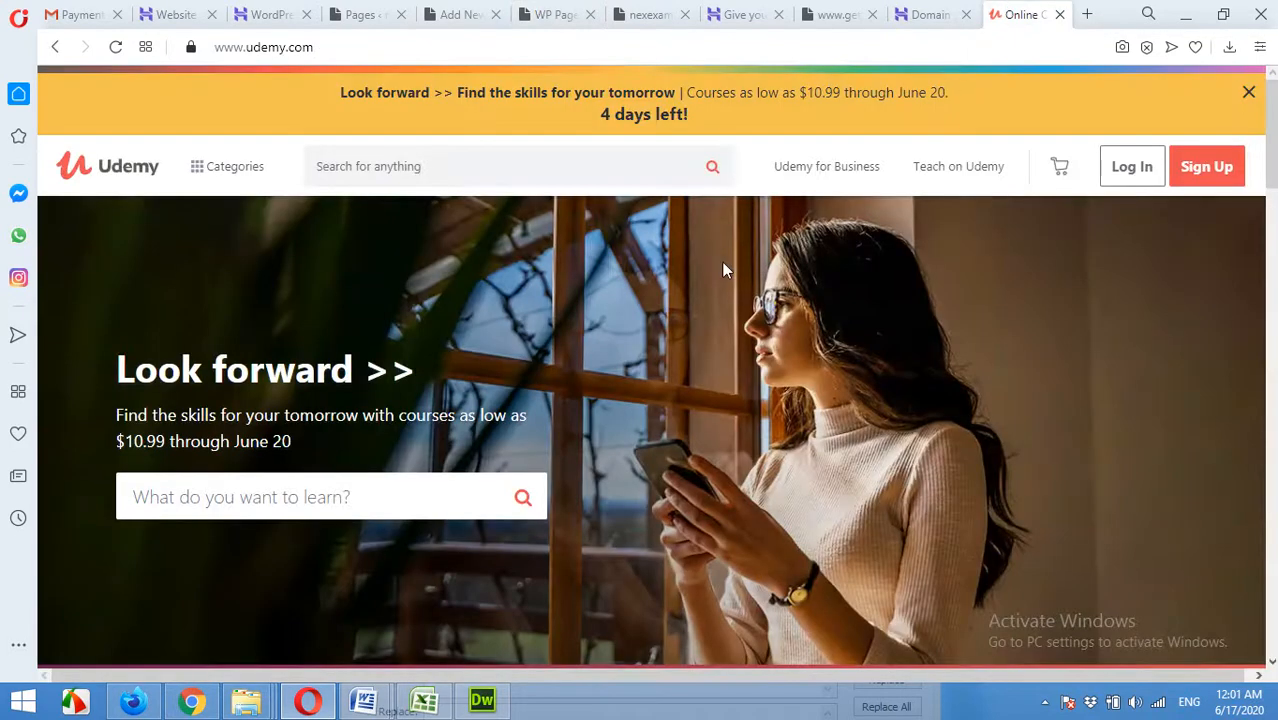
scroll(930, 245, "down", 2)
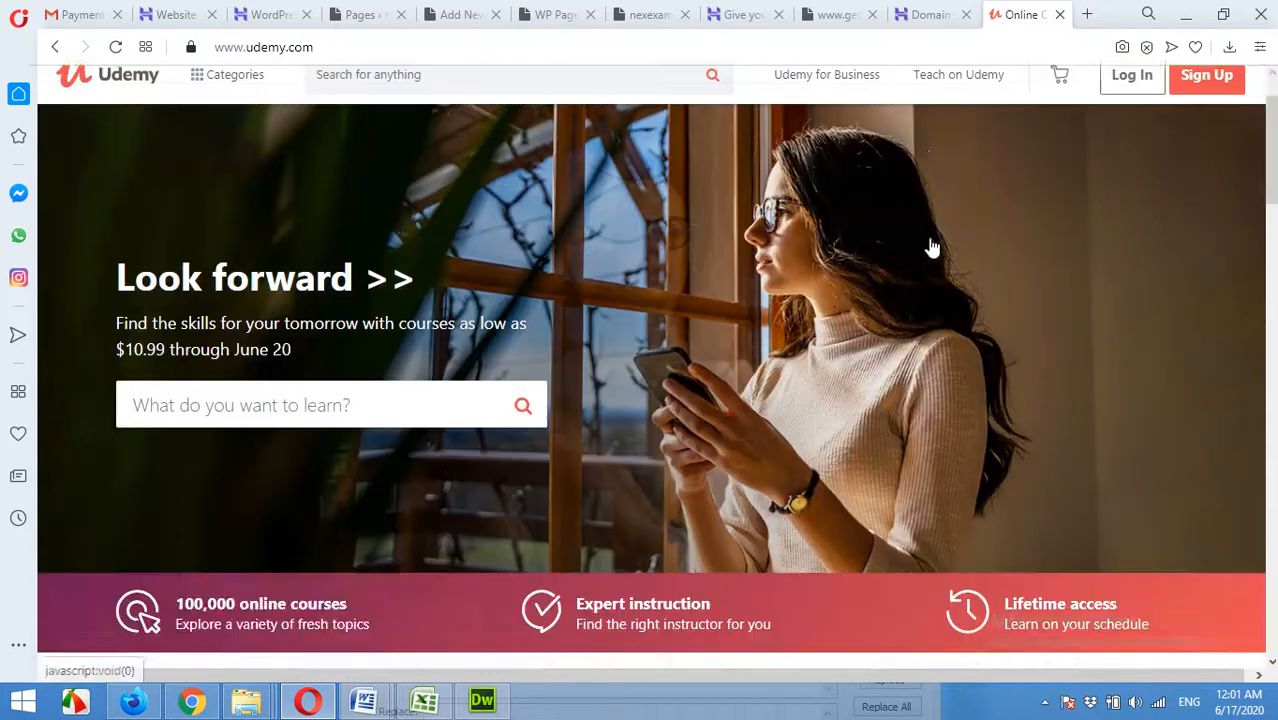
scroll(647, 313, "up", 2)
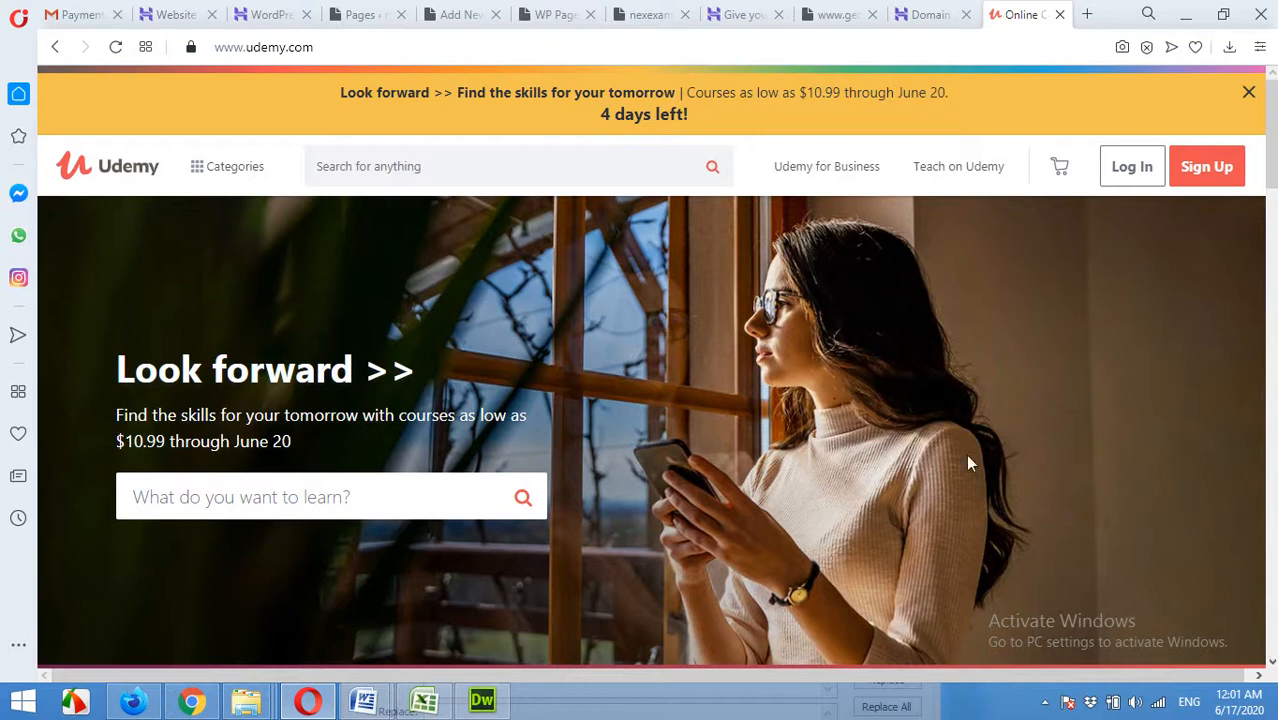
right_click(819, 330)
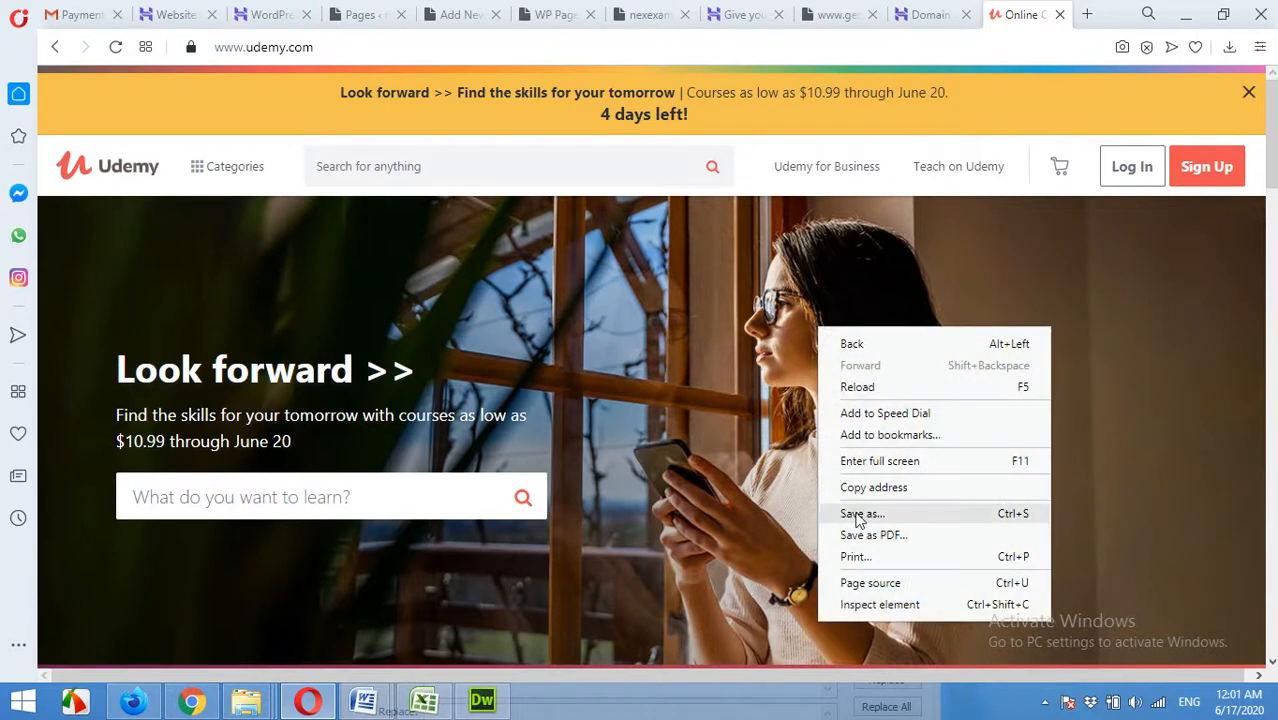
left_click(729, 388)
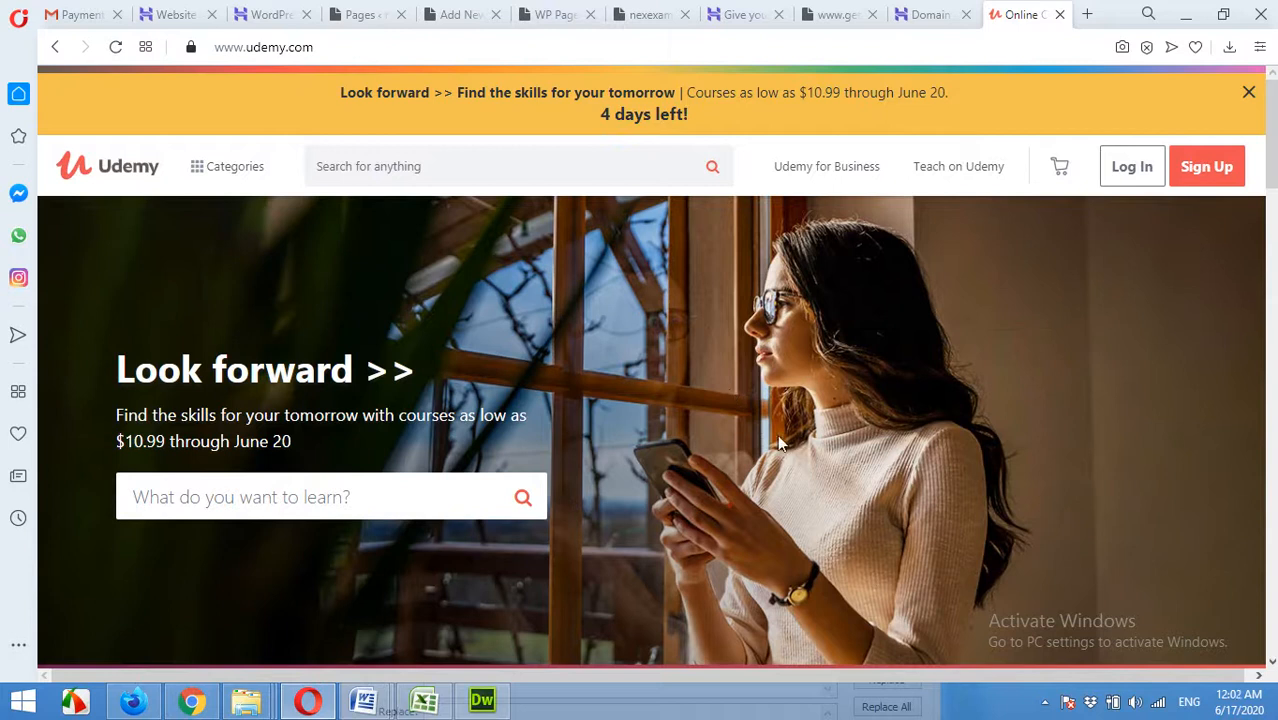
Return to the Homepage in WP Page Builder and add a row with a single full-width column
left_click(560, 14)
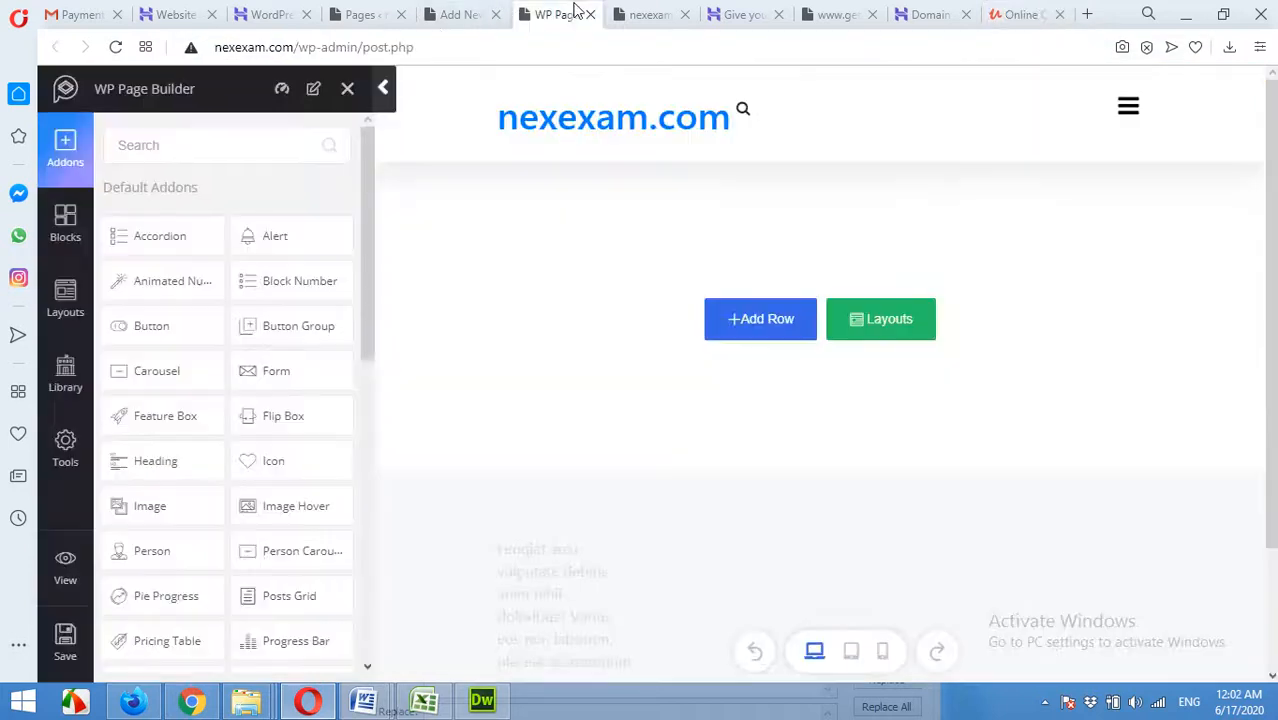
left_click(758, 320)
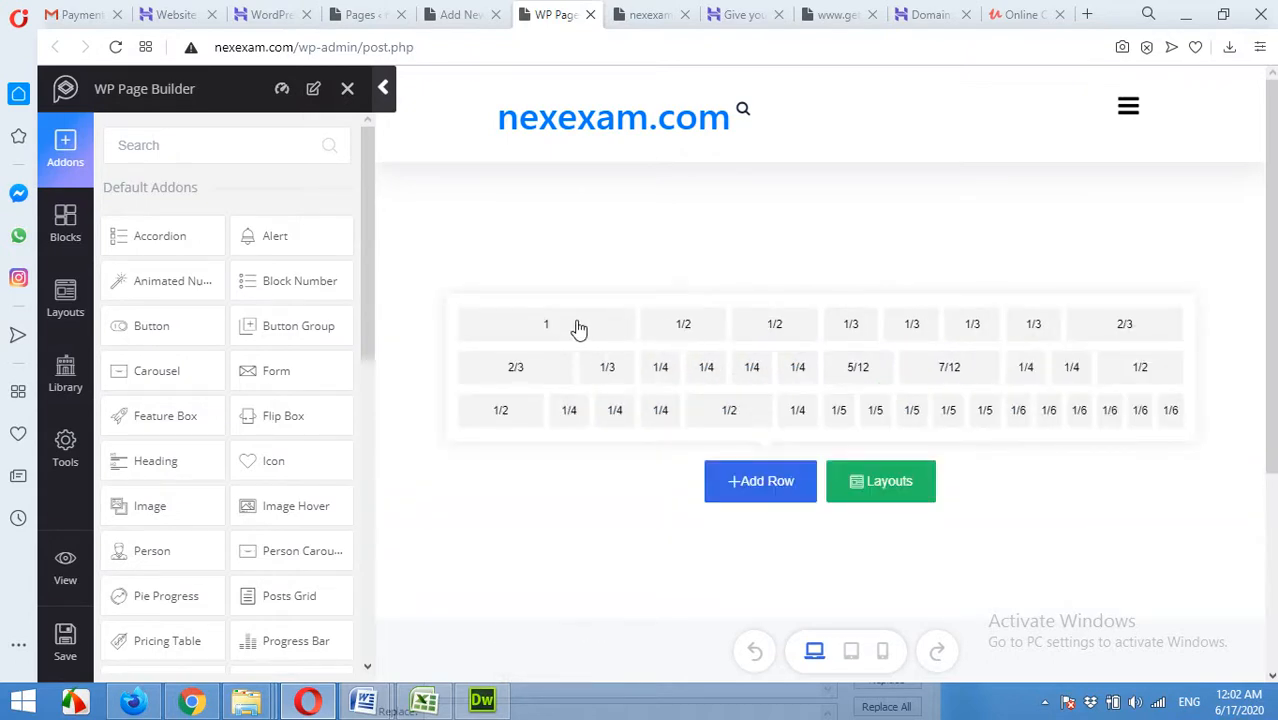
left_click(579, 326)
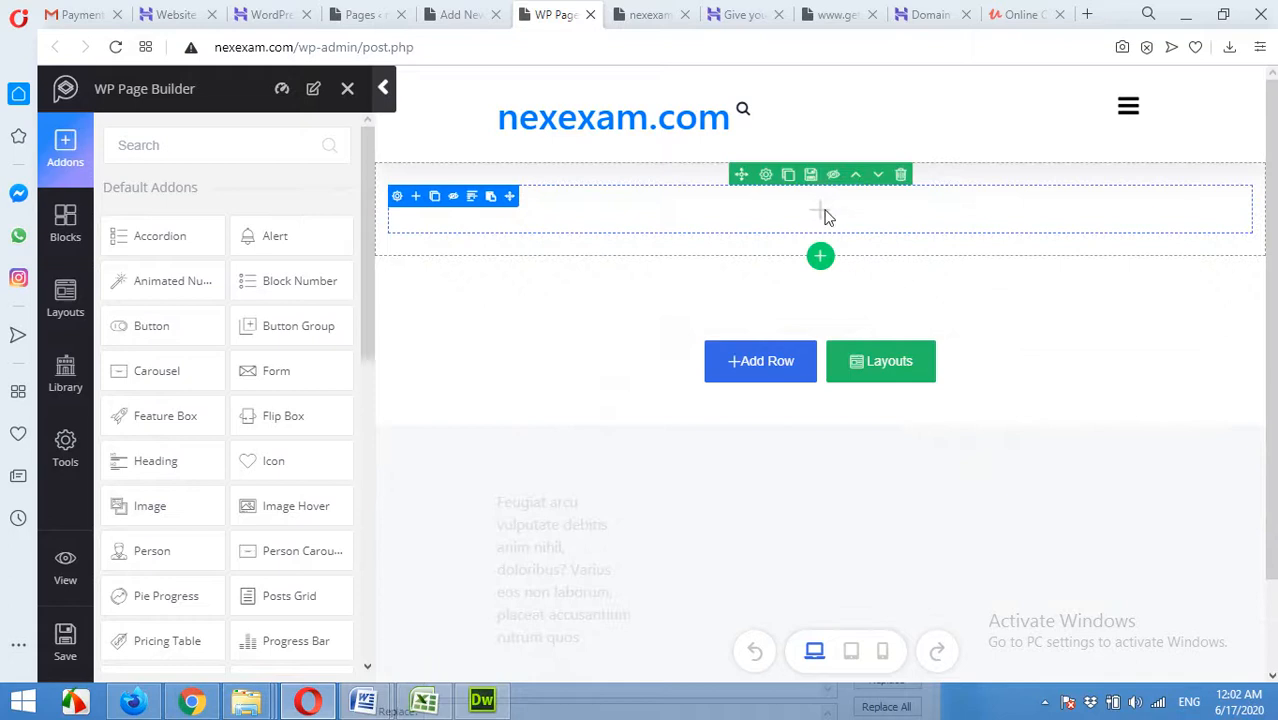
Set the new row's background type to Image in its style settings and open the image selection
left_click(765, 176)
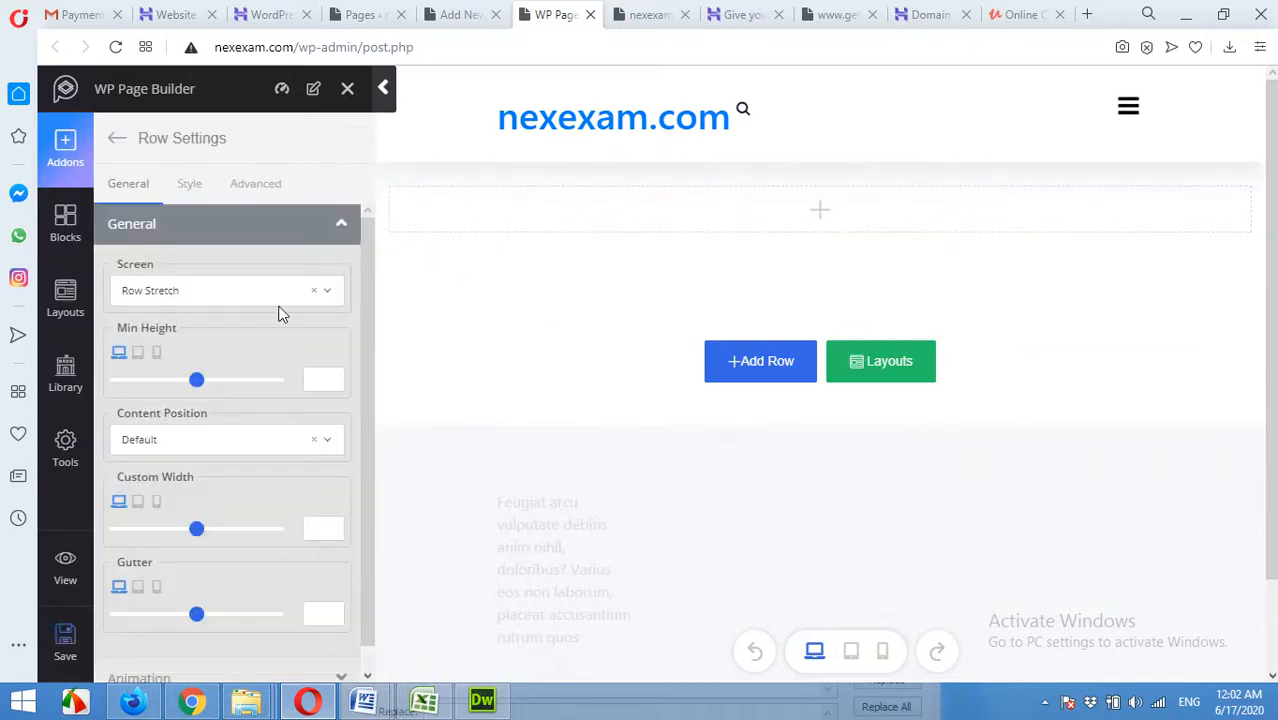
left_click(190, 186)
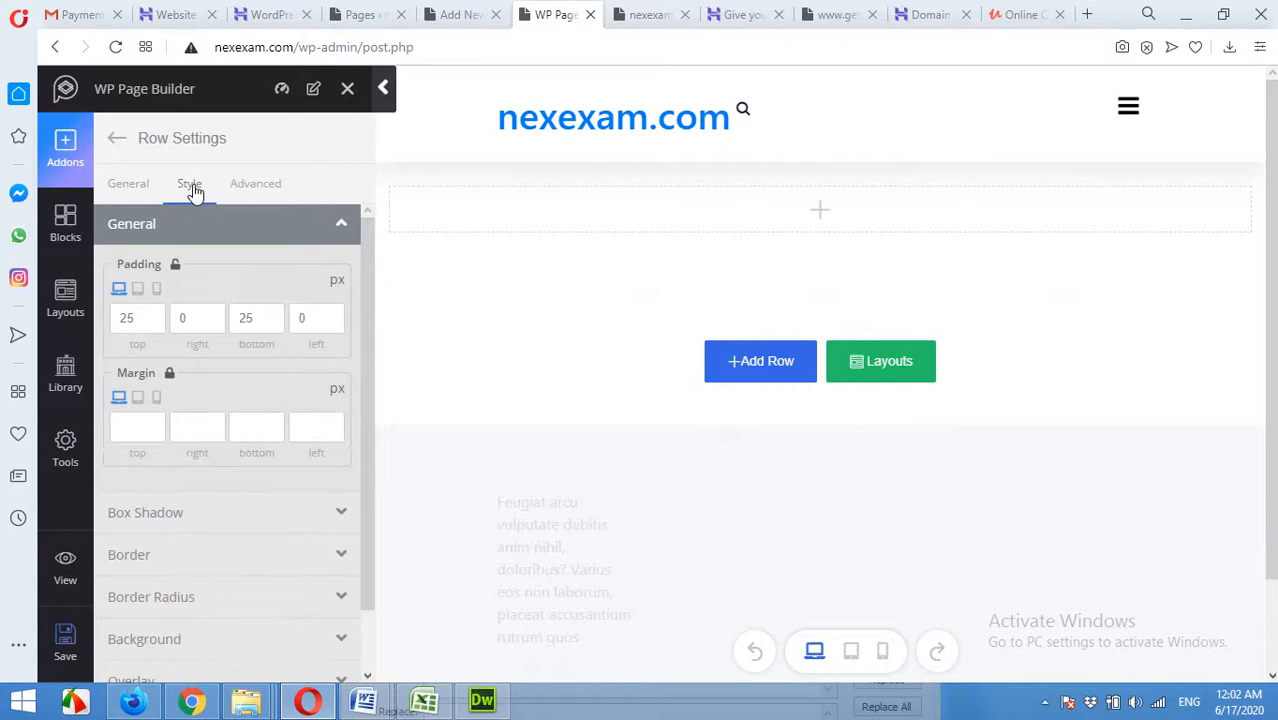
scroll(237, 432, "down", 1)
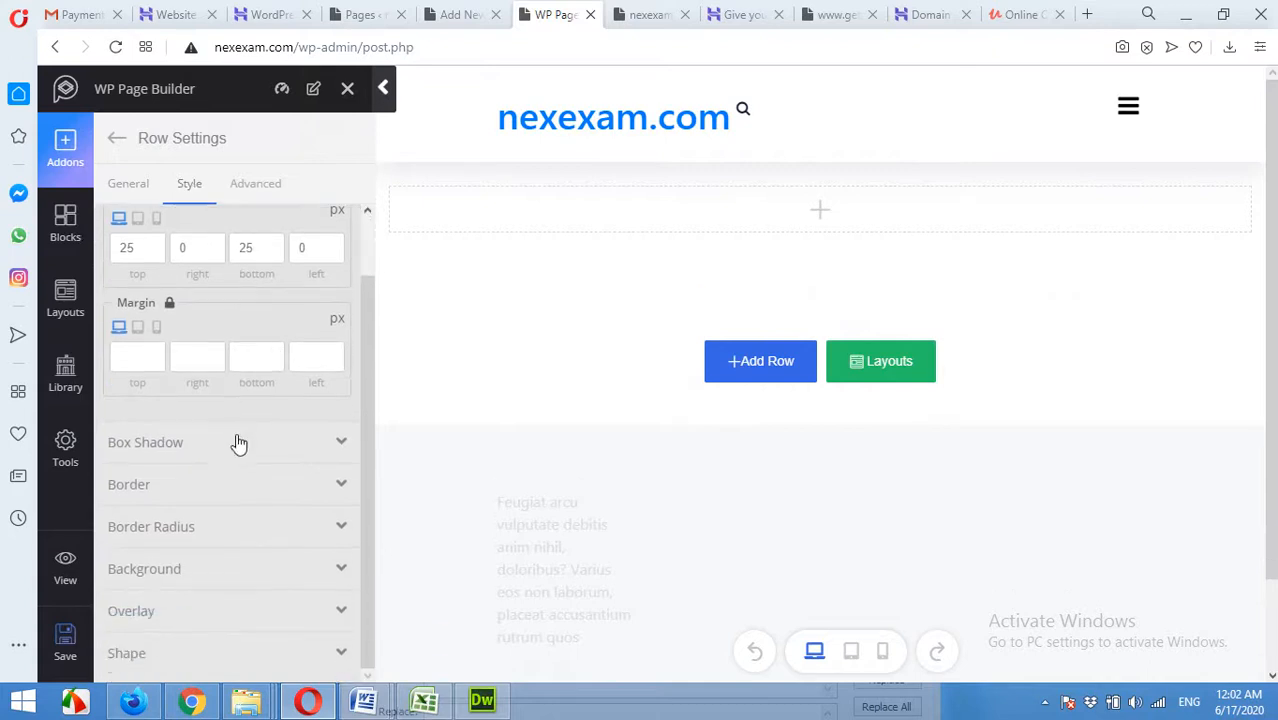
left_click(228, 570)
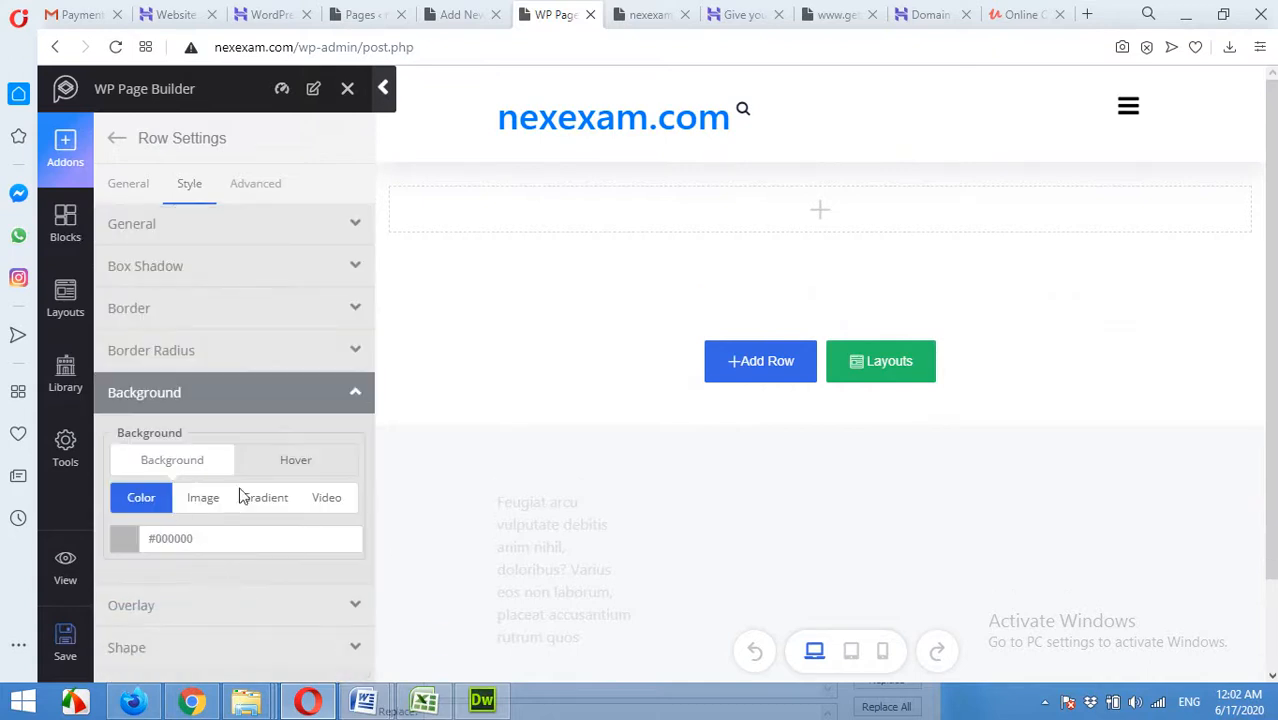
left_click(211, 505)
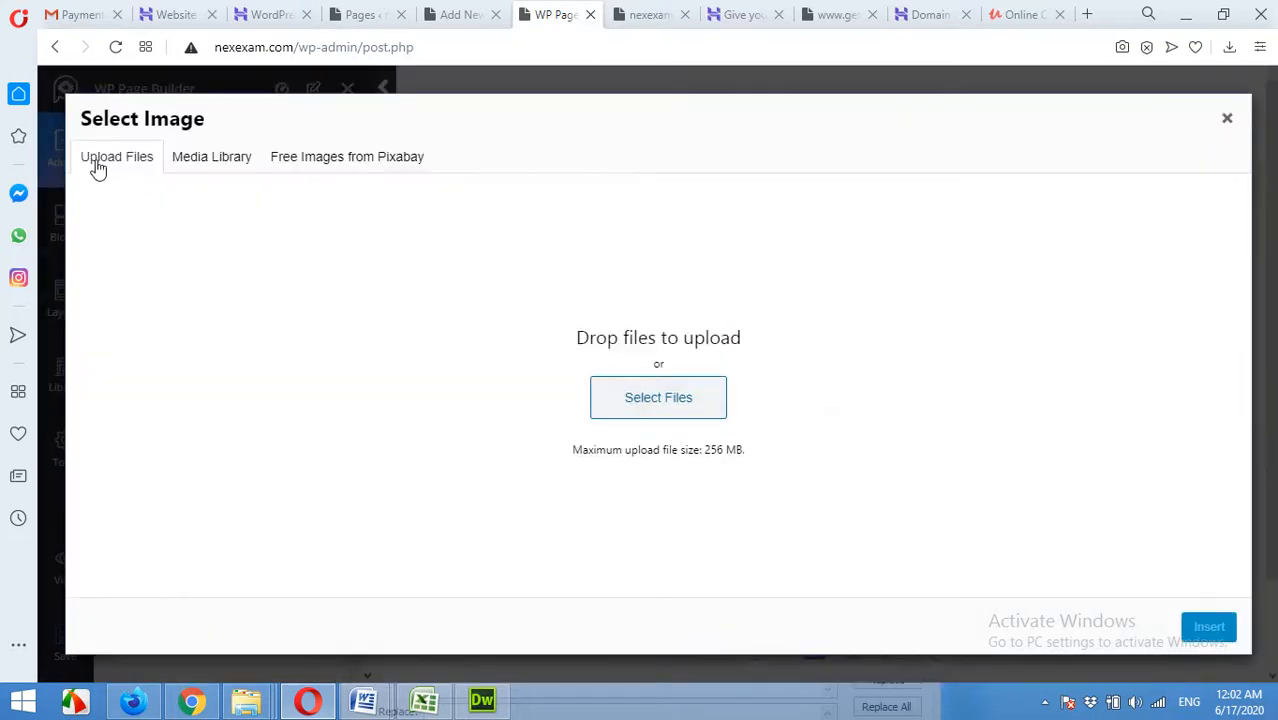
Upload homepage banner.jpg from the Downloads folder and insert it as the row's background image
left_click(204, 163)
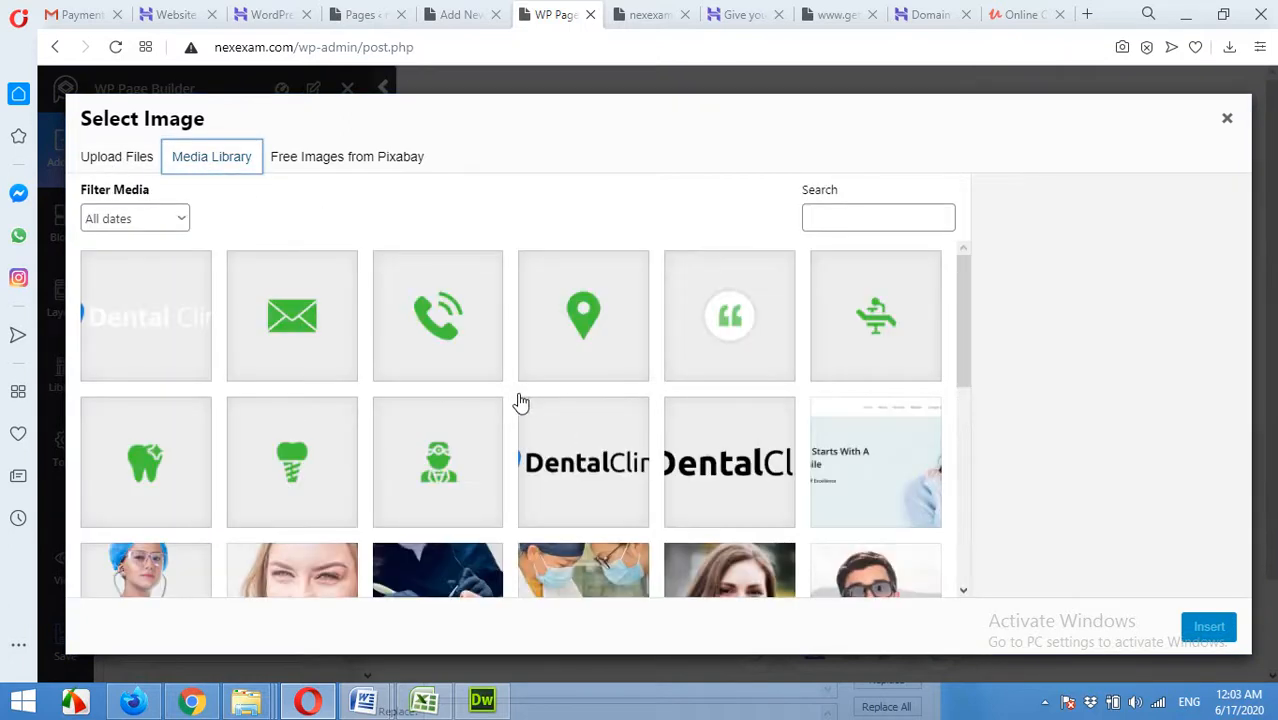
left_click(117, 160)
left_click(658, 412)
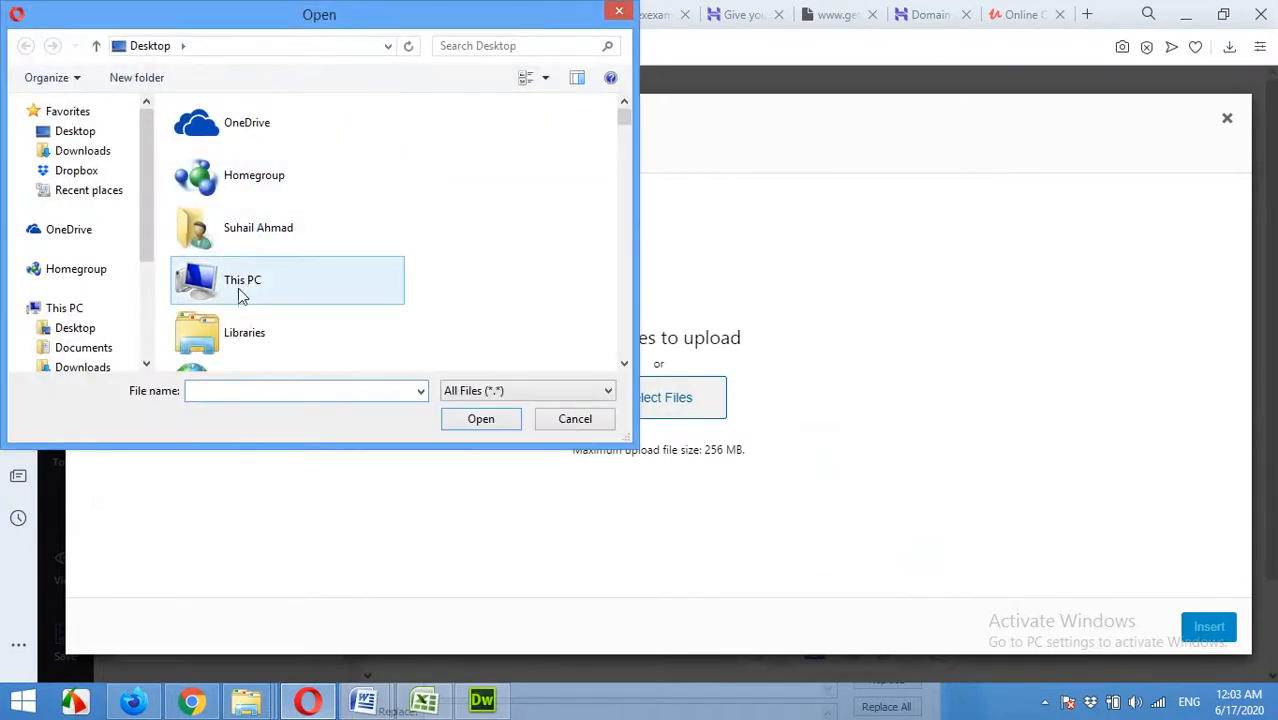
left_click(85, 151)
left_click(334, 229)
key("h")
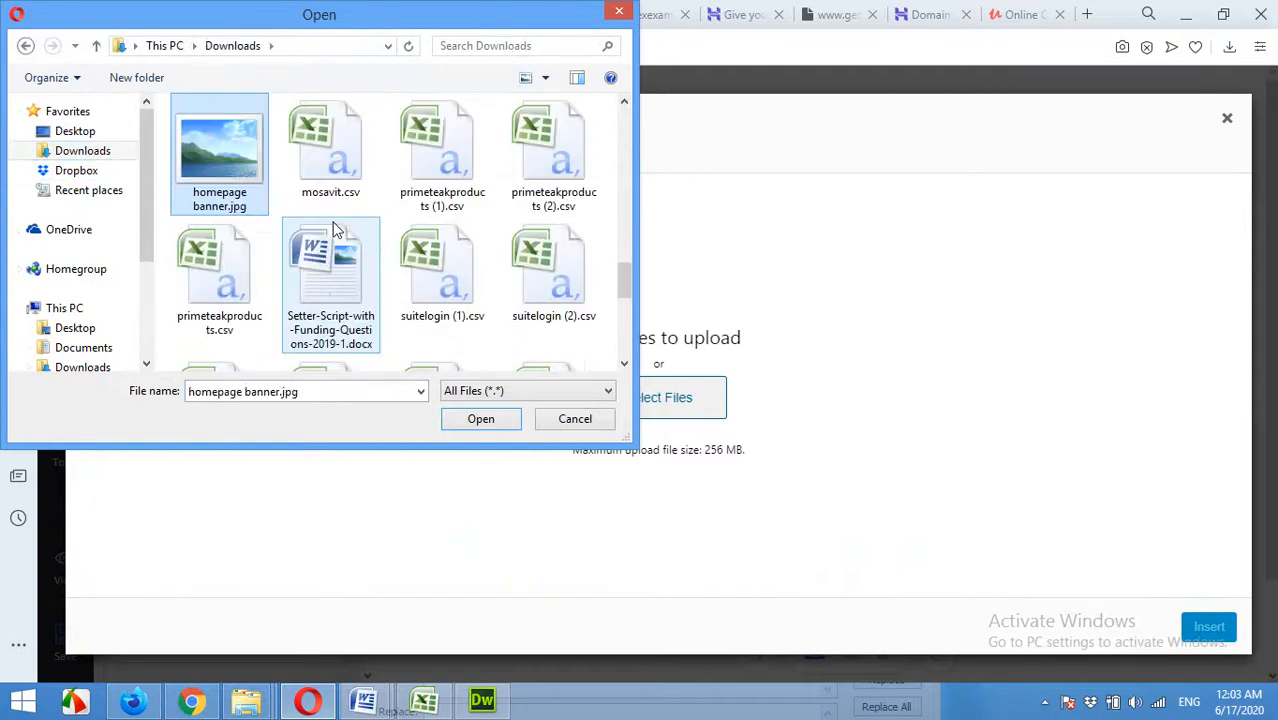
double_click(206, 166)
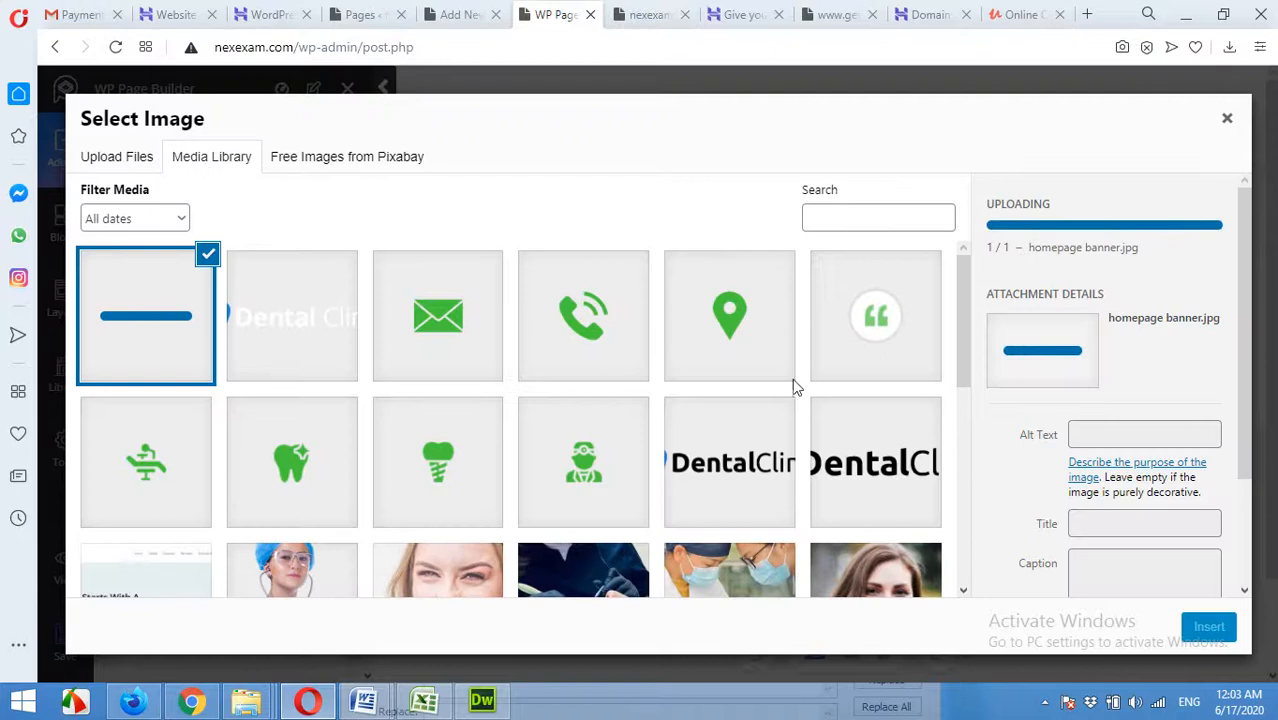
left_click(1210, 628)
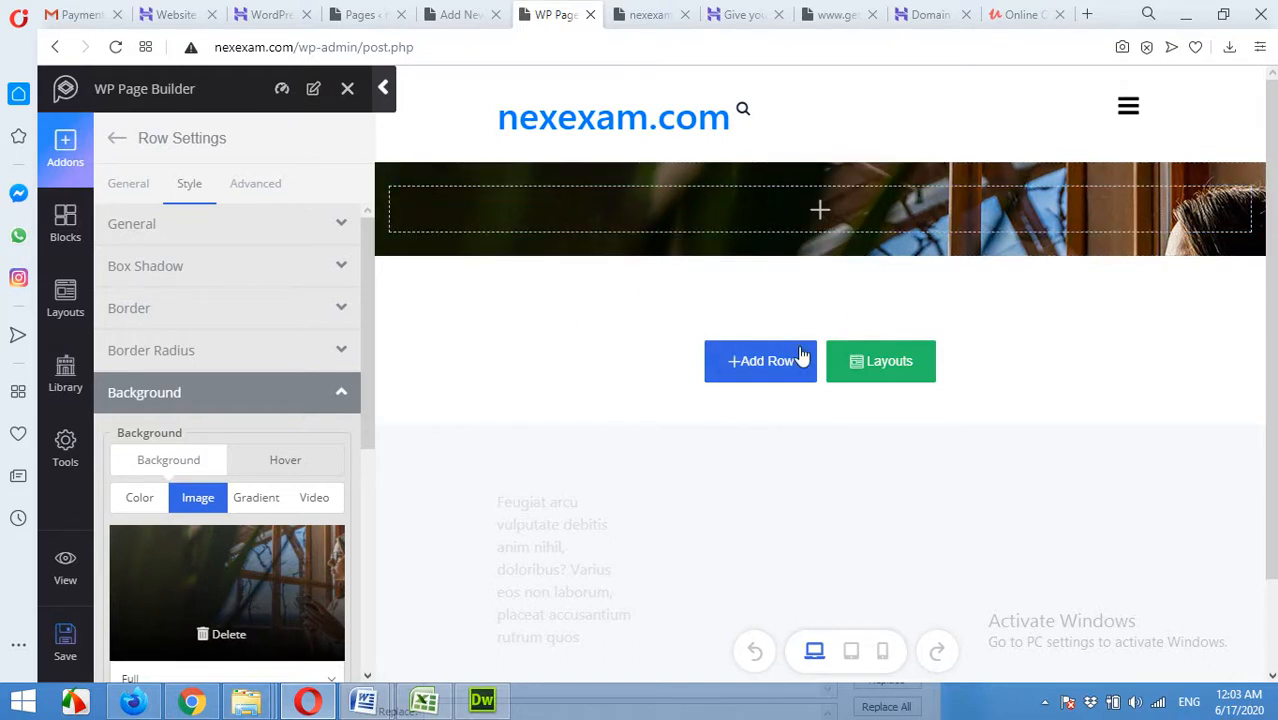
Select the "Look forward >>" headline text on the Udemy homepage and return to WP Page Builder
left_click(1008, 20)
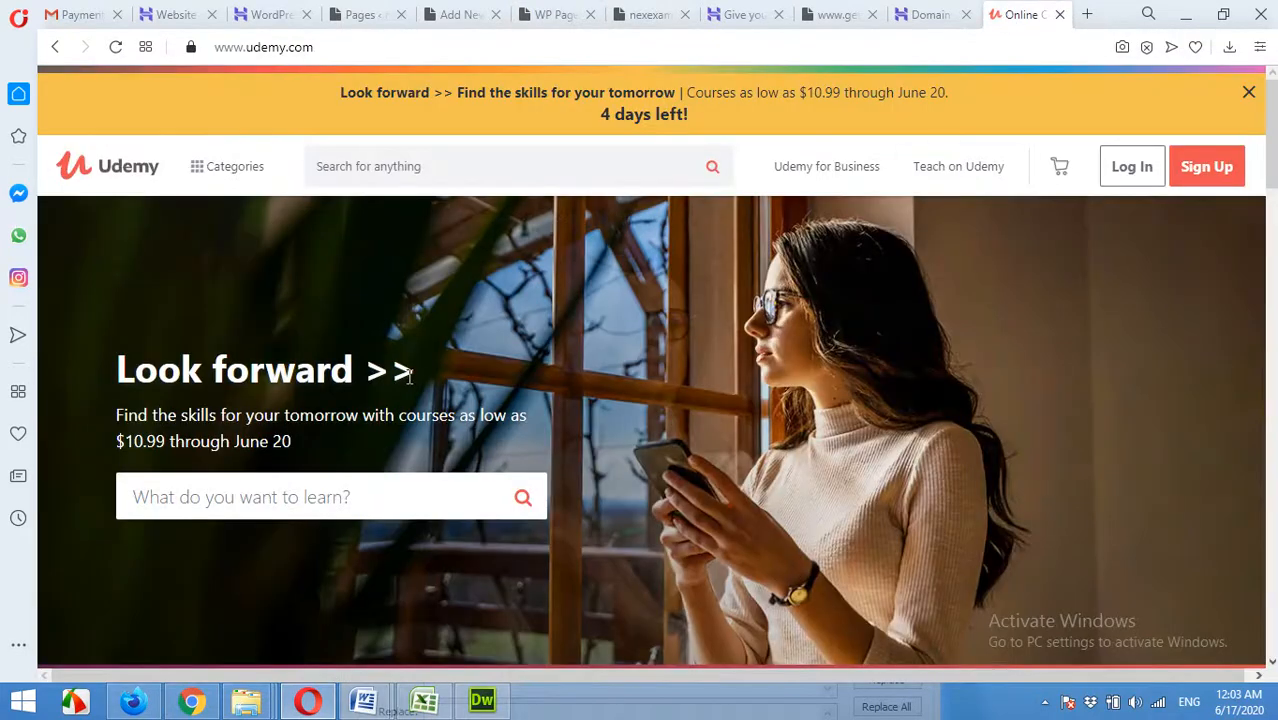
left_click_drag(404, 371, 120, 368)
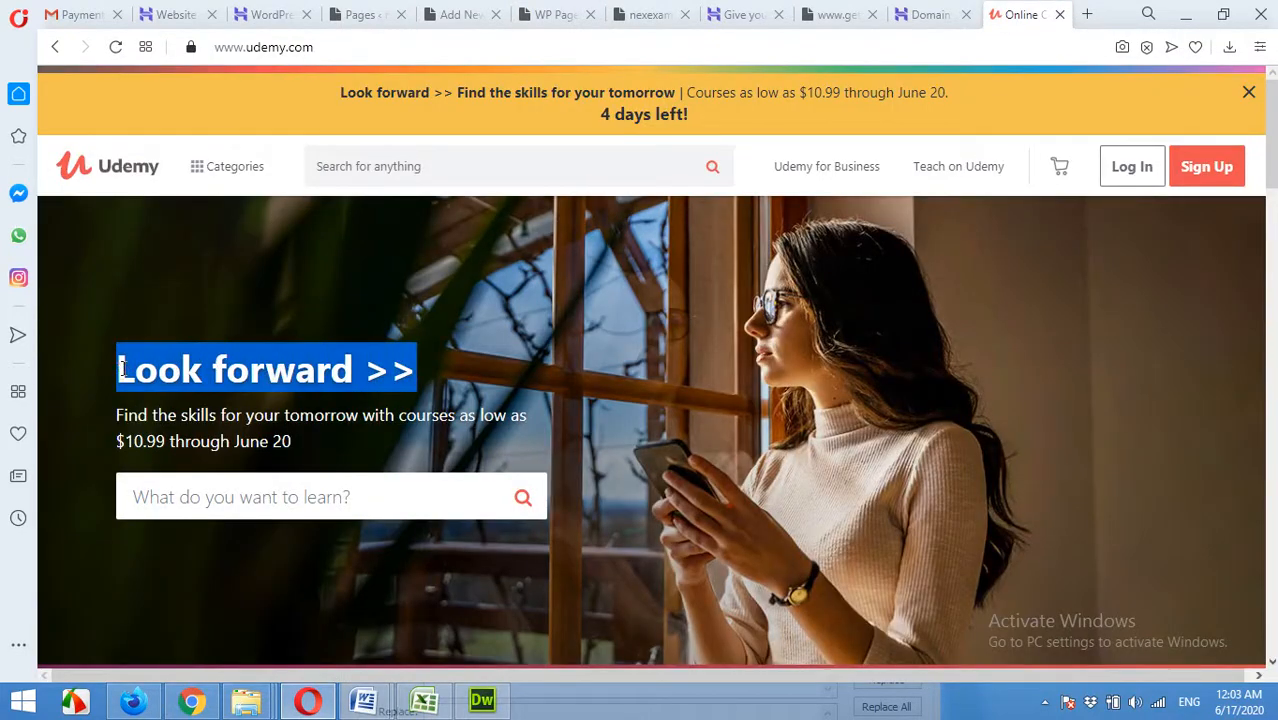
left_click(535, 14)
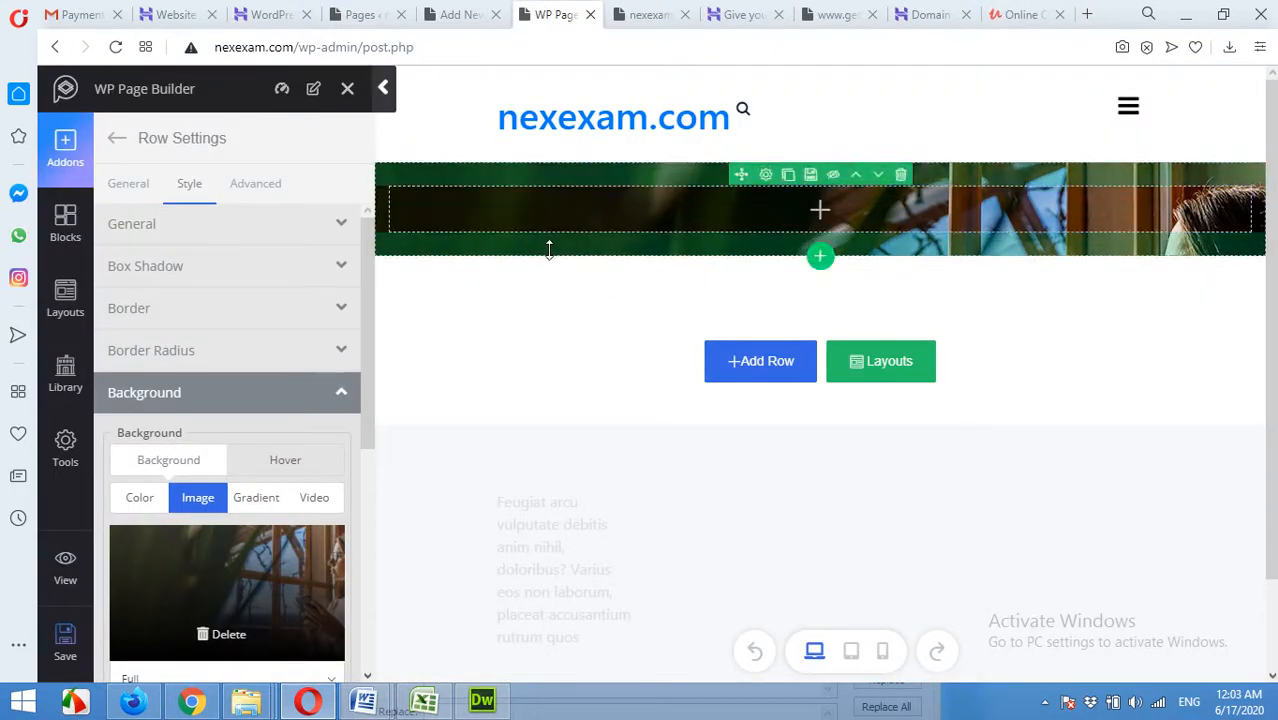
Look through the addons and blocks available for the banner row, and delete the row from the Homepage
left_click(829, 218)
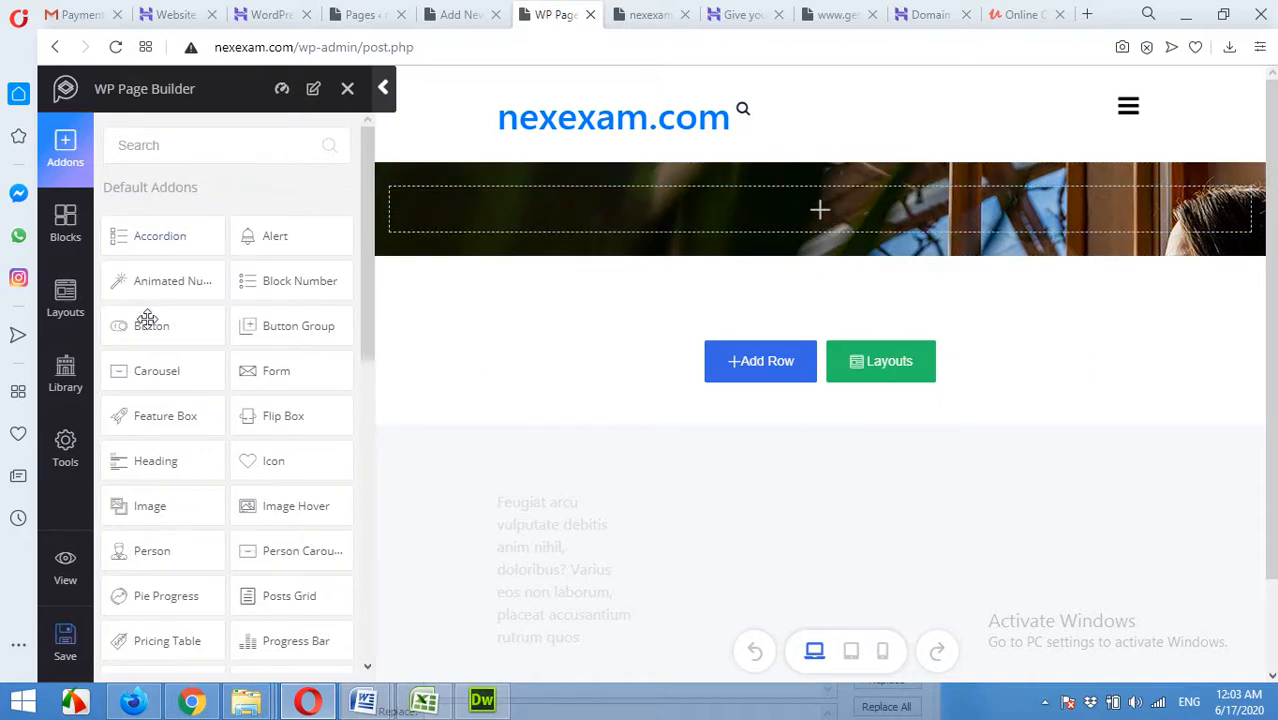
scroll(216, 351, "down", 2)
scroll(240, 370, "up", 2)
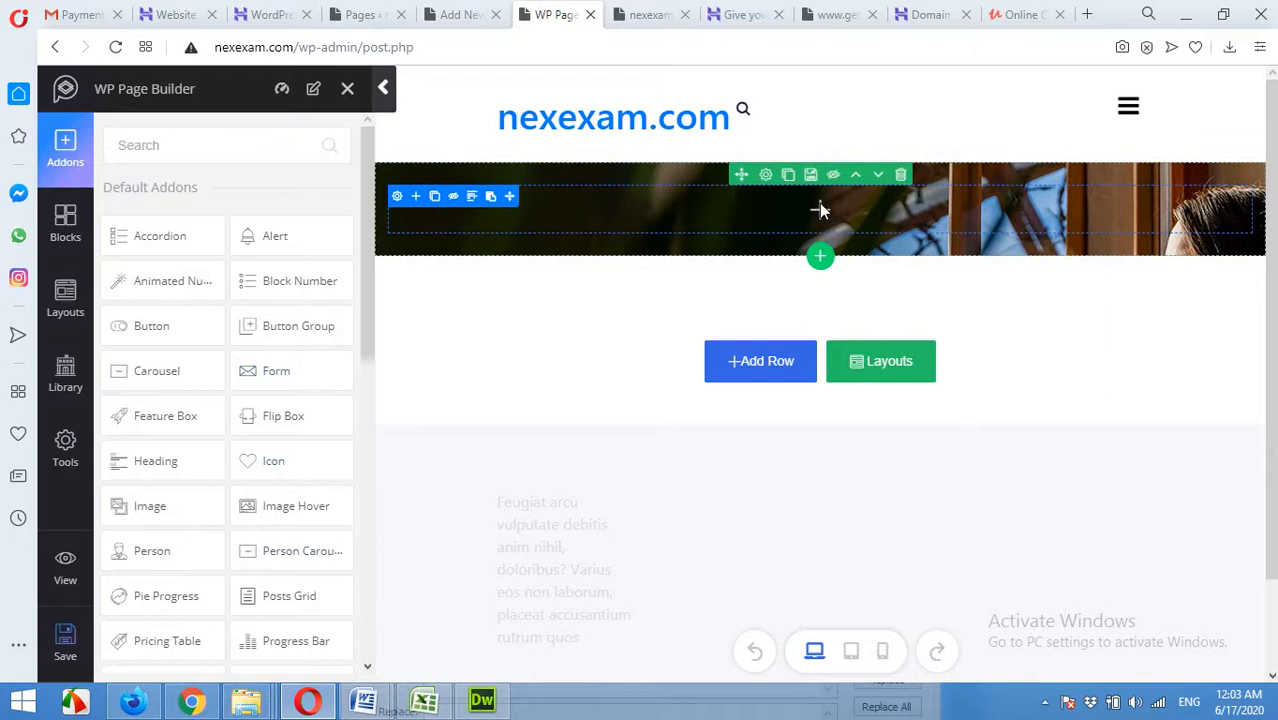
left_click(766, 176)
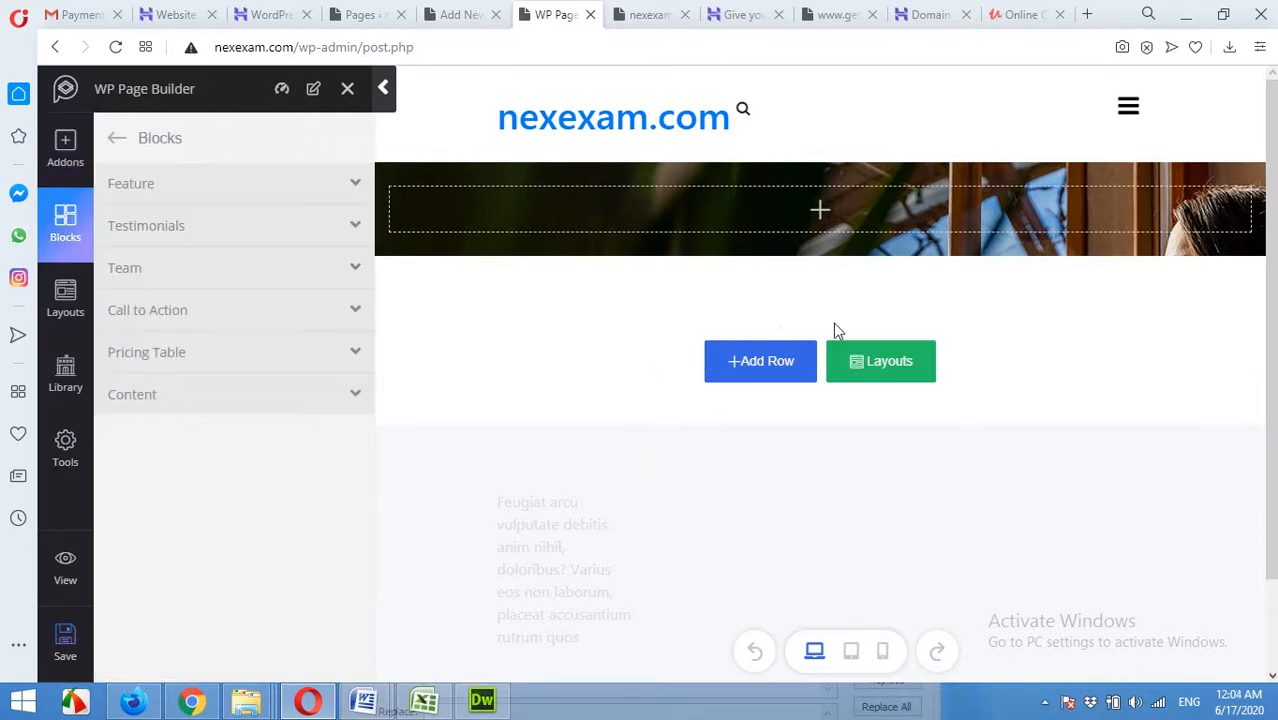
left_click(822, 215)
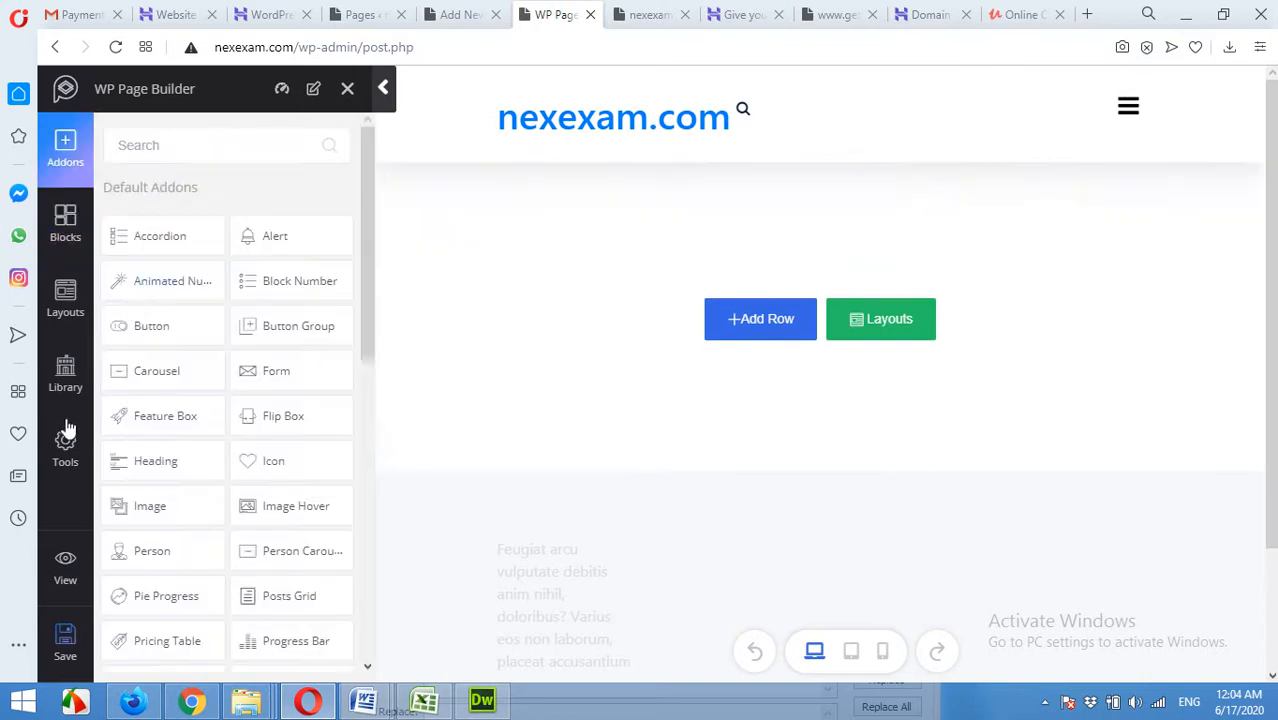
Browse the ready-made layout bundles and import the Plumber layout into the Homepage
left_click(65, 306)
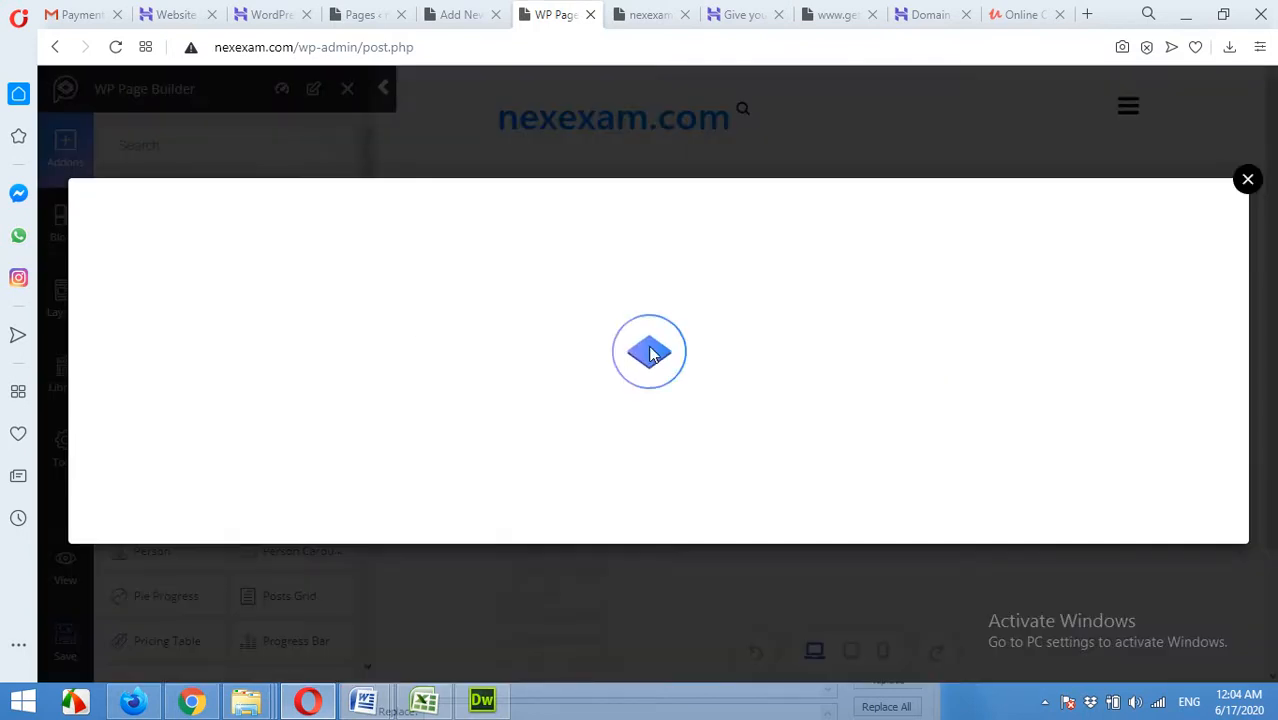
scroll(870, 423, "down", 3)
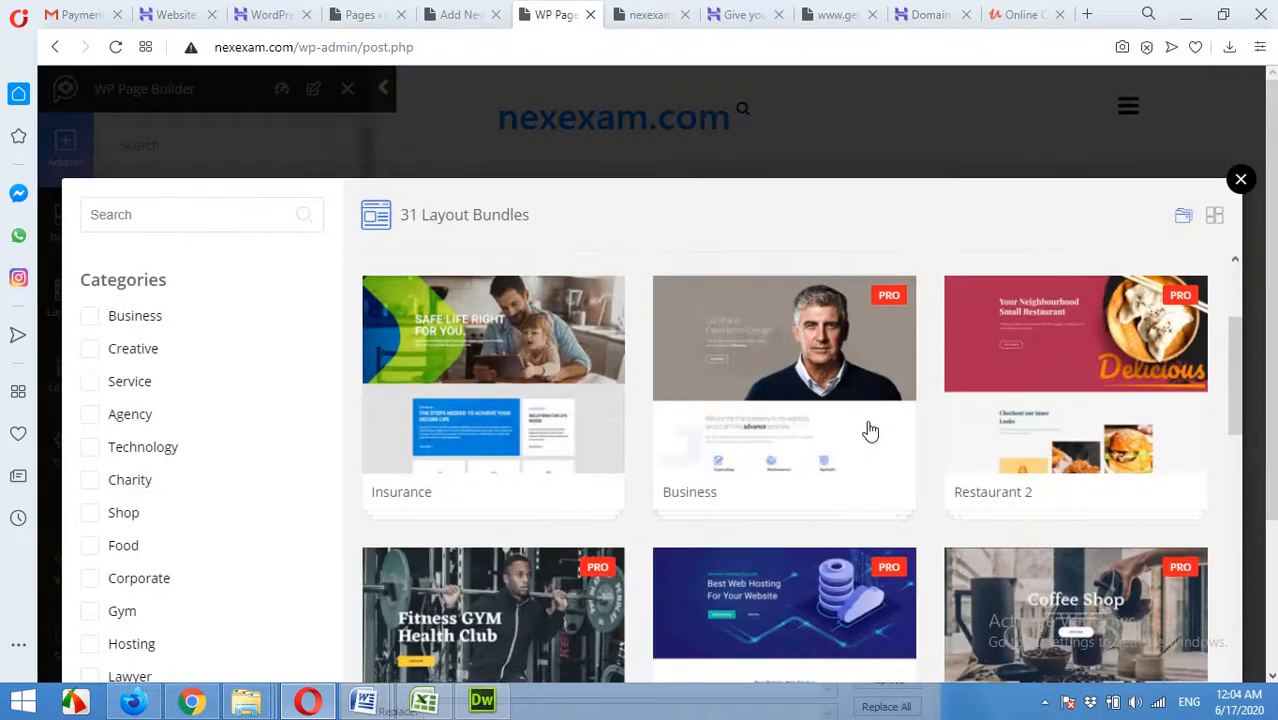
scroll(1060, 470, "down", 3)
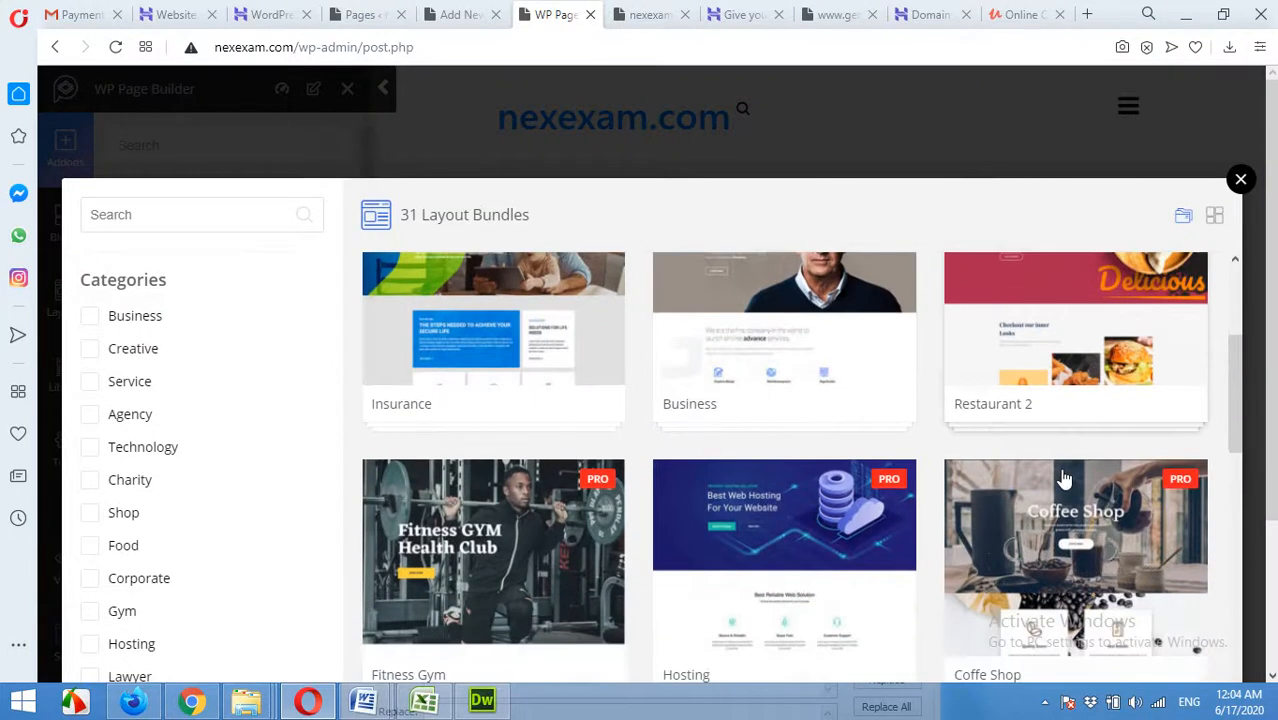
scroll(798, 489, "up", 4)
scroll(798, 489, "up", 3)
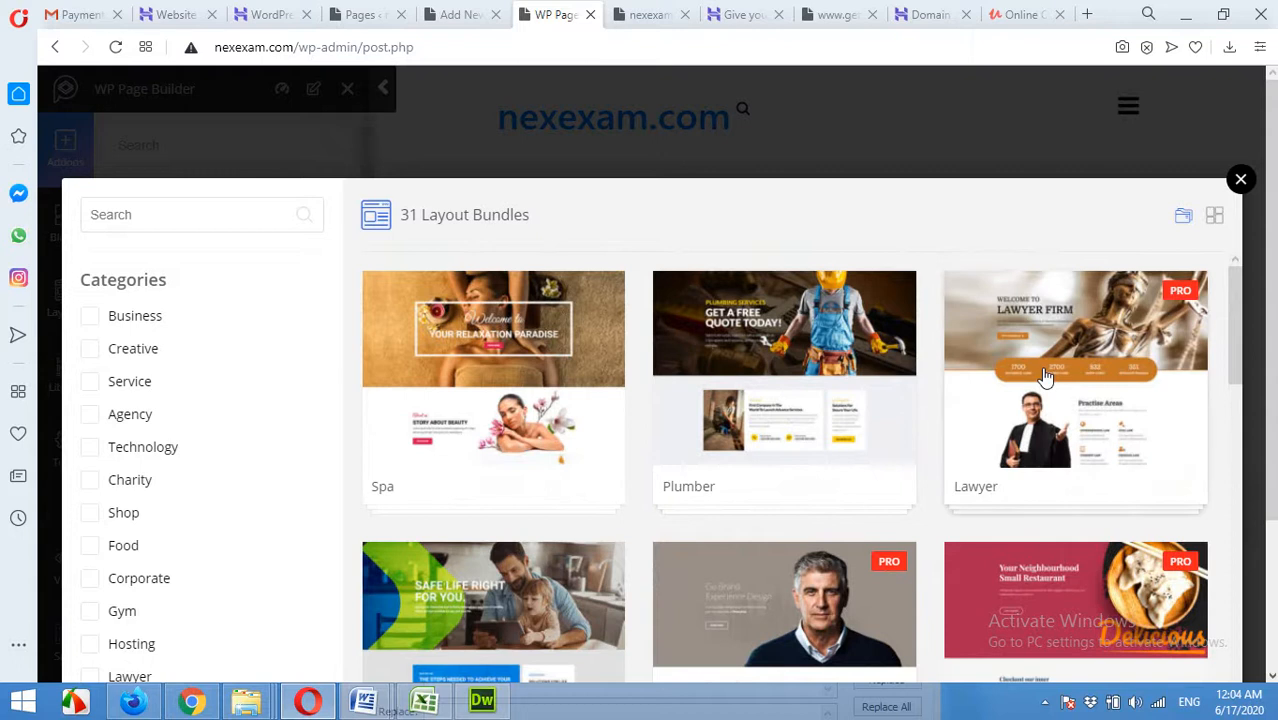
scroll(1073, 420, "down", 3)
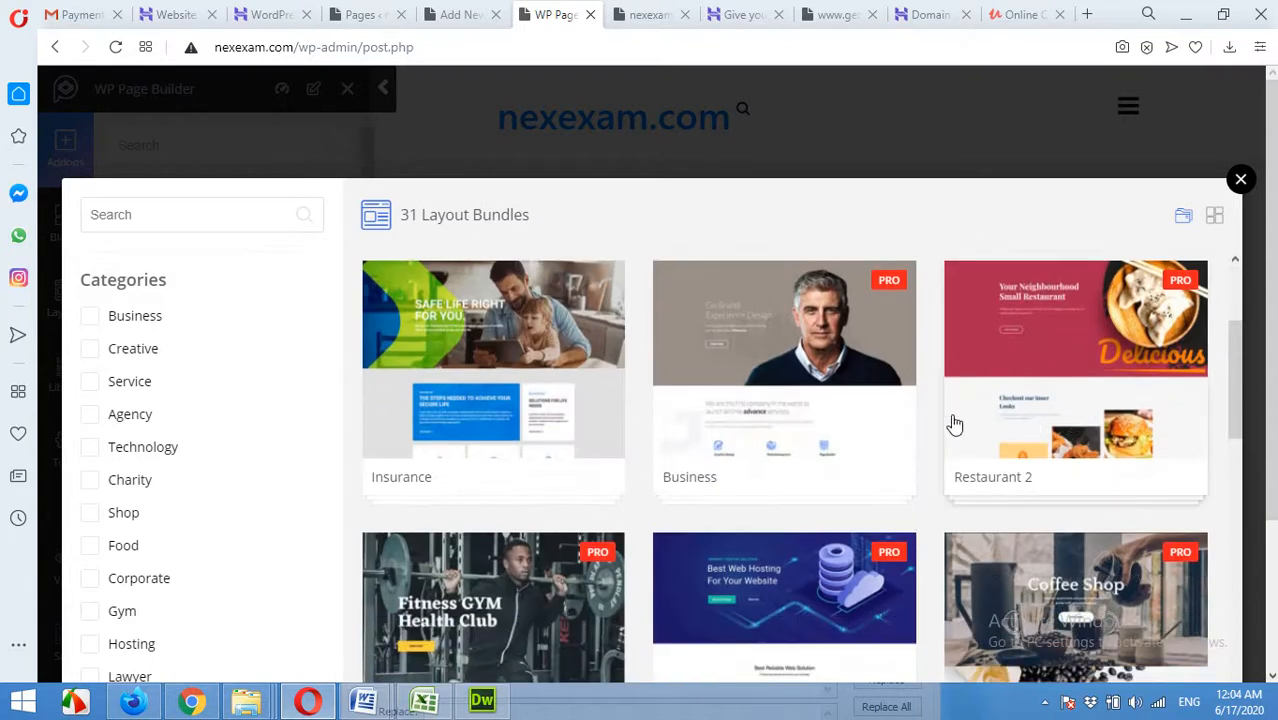
scroll(955, 425, "up", 3)
left_click(802, 374)
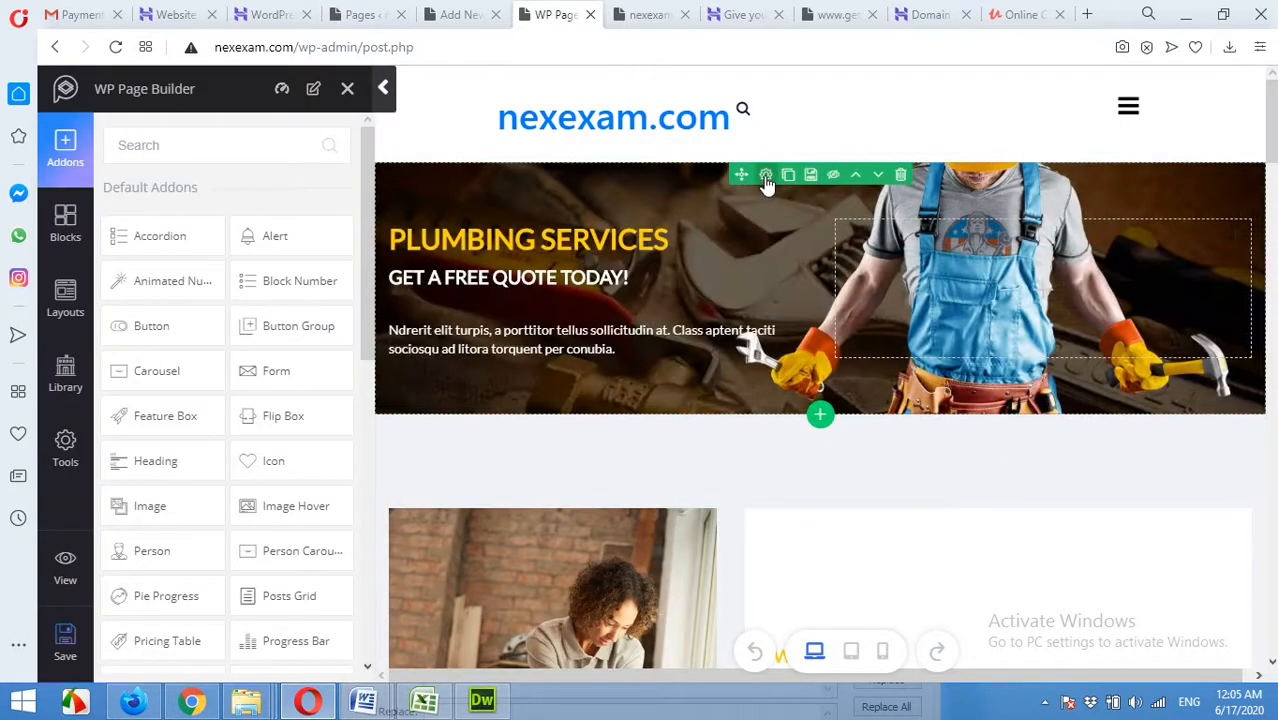
Delete the plumber background image from the banner row's background settings
left_click(765, 177)
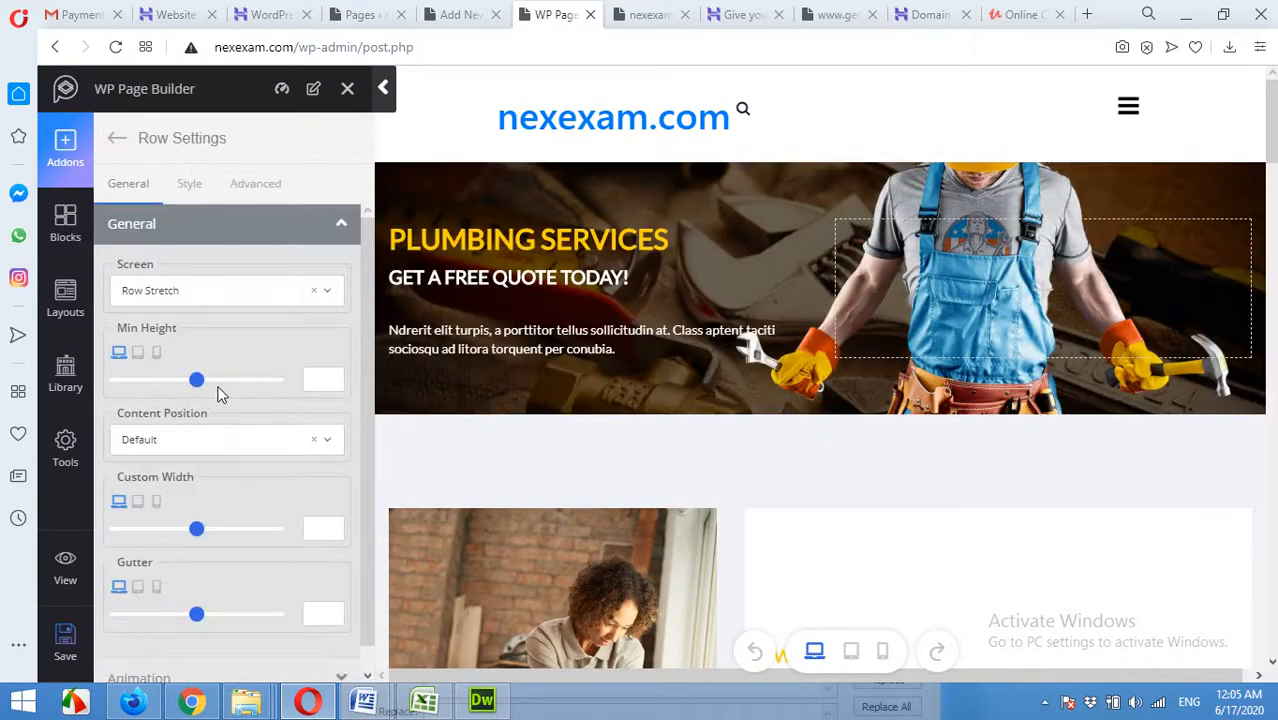
left_click(192, 186)
scroll(205, 390, "down", 1)
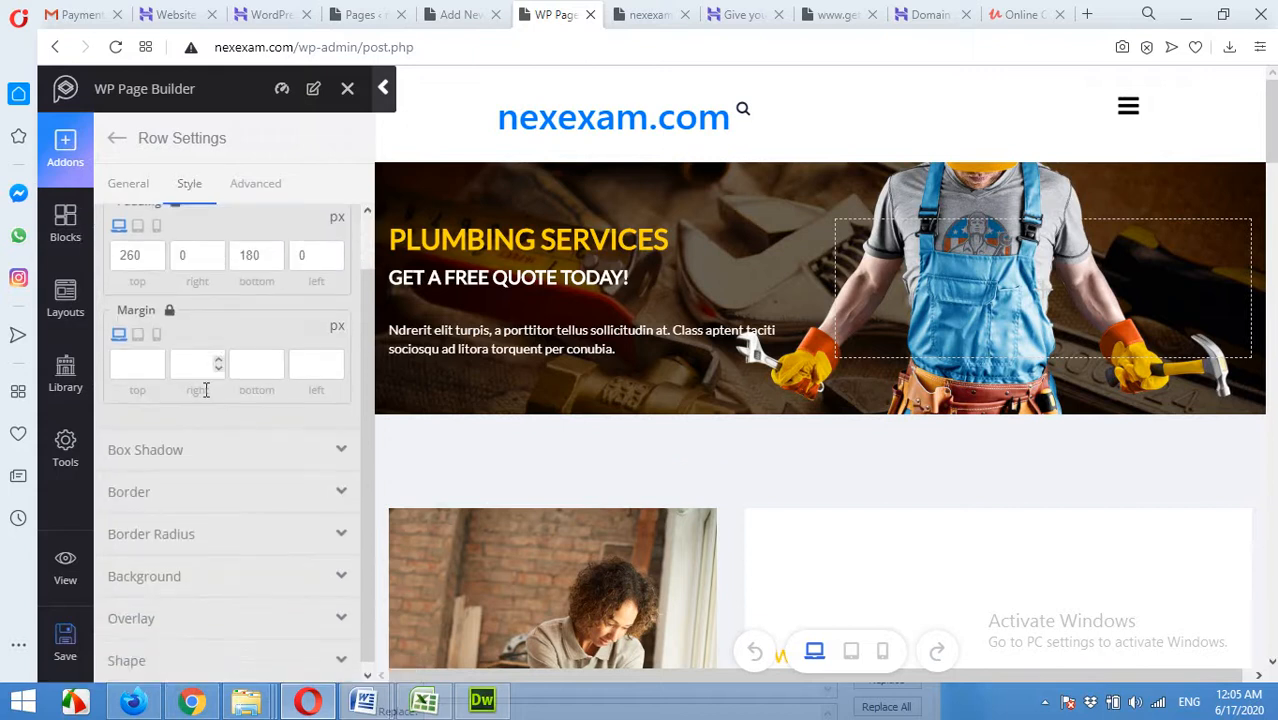
left_click(171, 528)
left_click(178, 470)
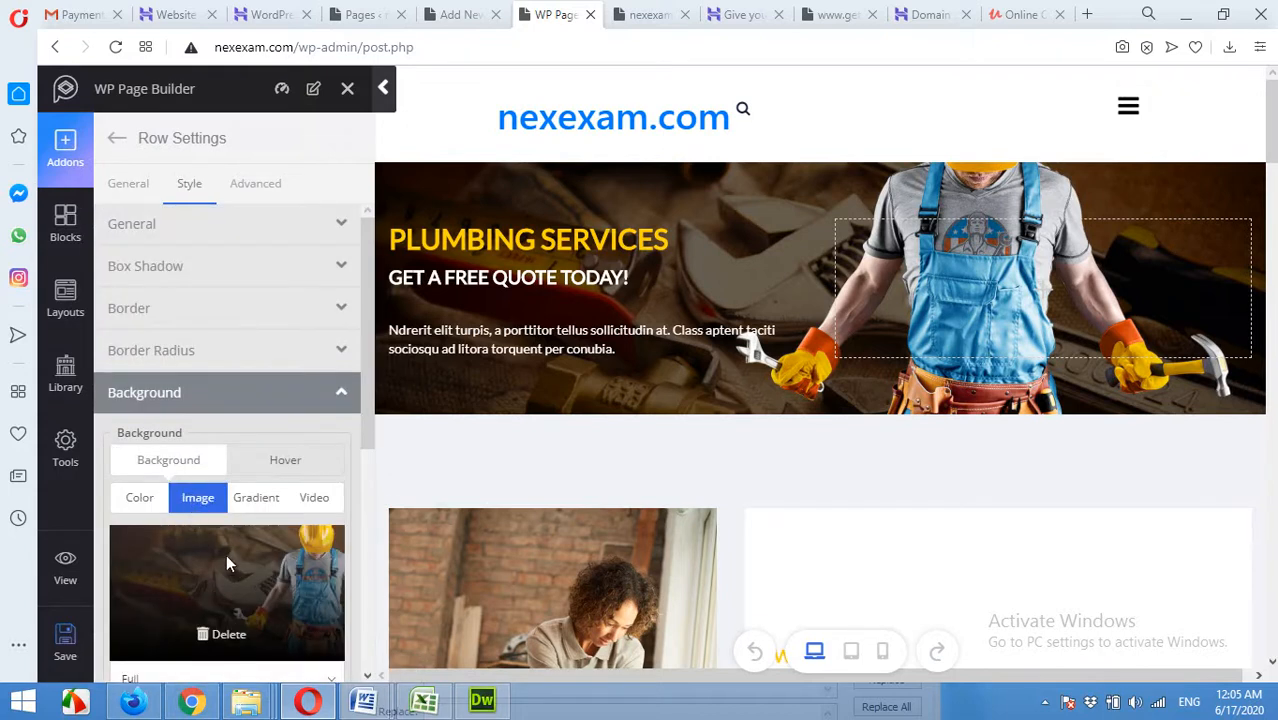
scroll(233, 573, "down", 1)
left_click(207, 513)
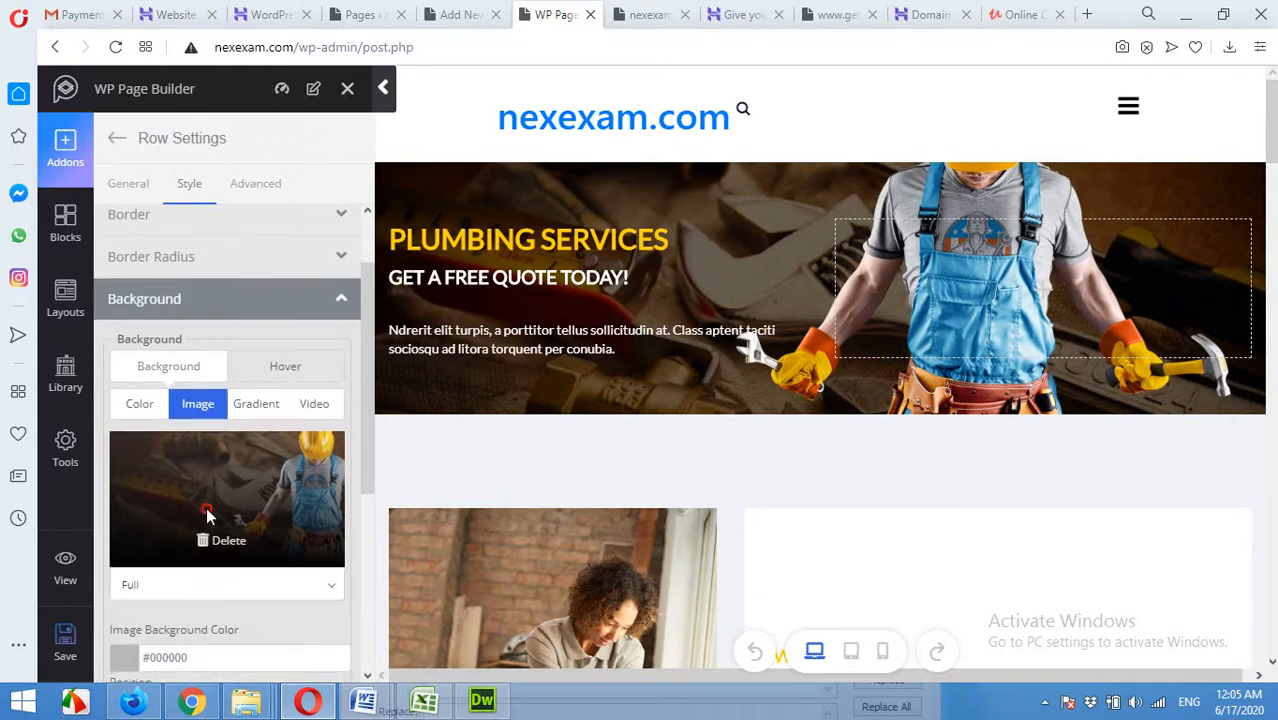
left_click(220, 545)
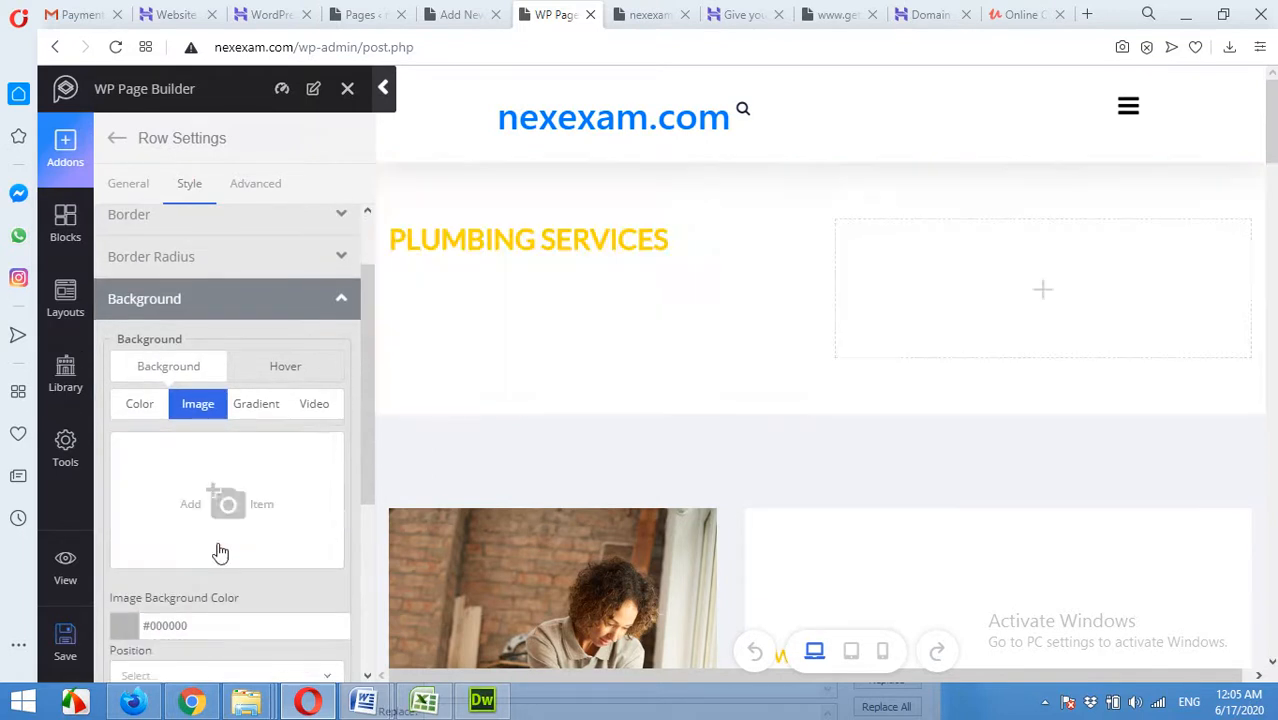
Insert the media library photo of the woman looking at her phone as the banner row's background, and close the row settings
left_click(236, 492)
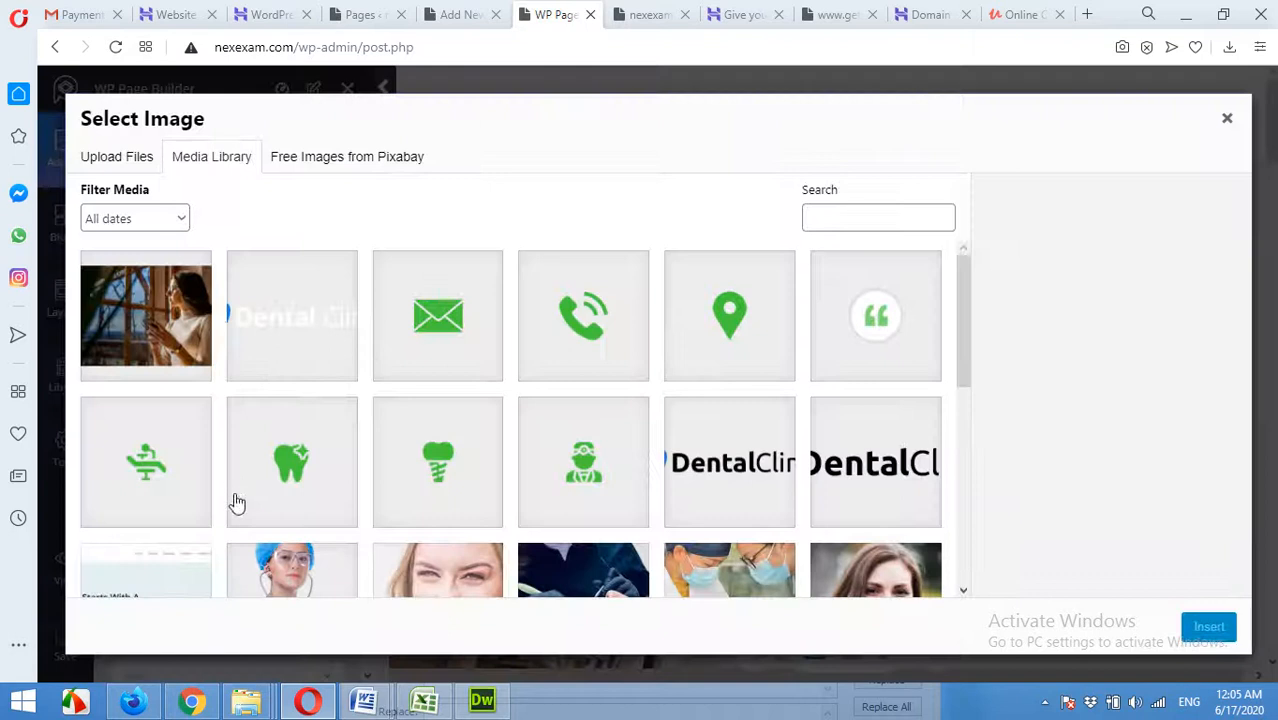
left_click(175, 322)
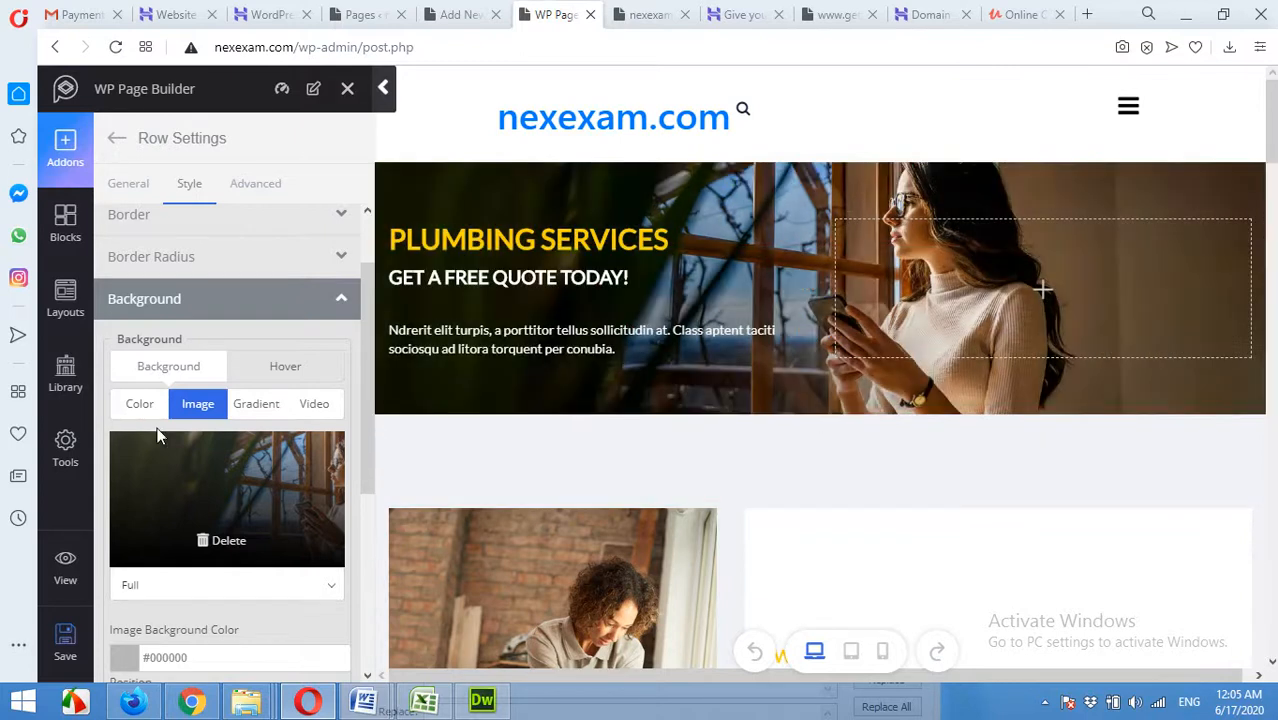
scroll(165, 433, "down", 4)
scroll(165, 433, "up", 5)
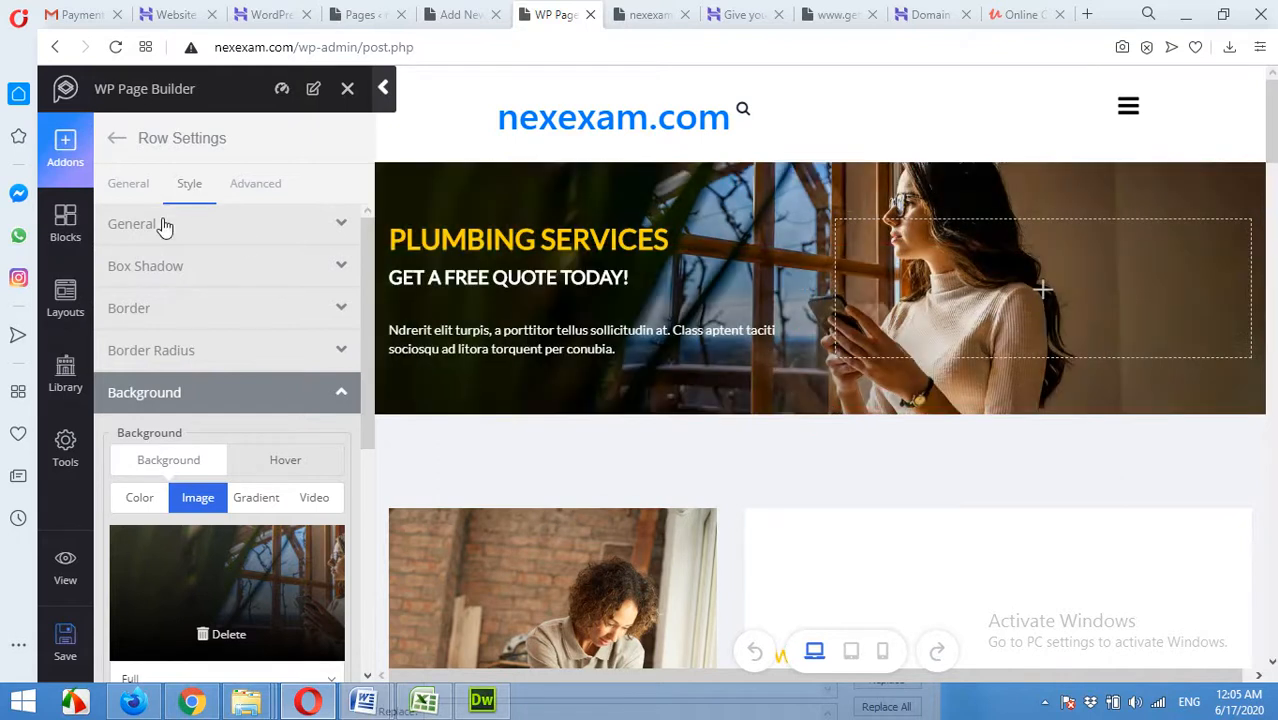
left_click(131, 186)
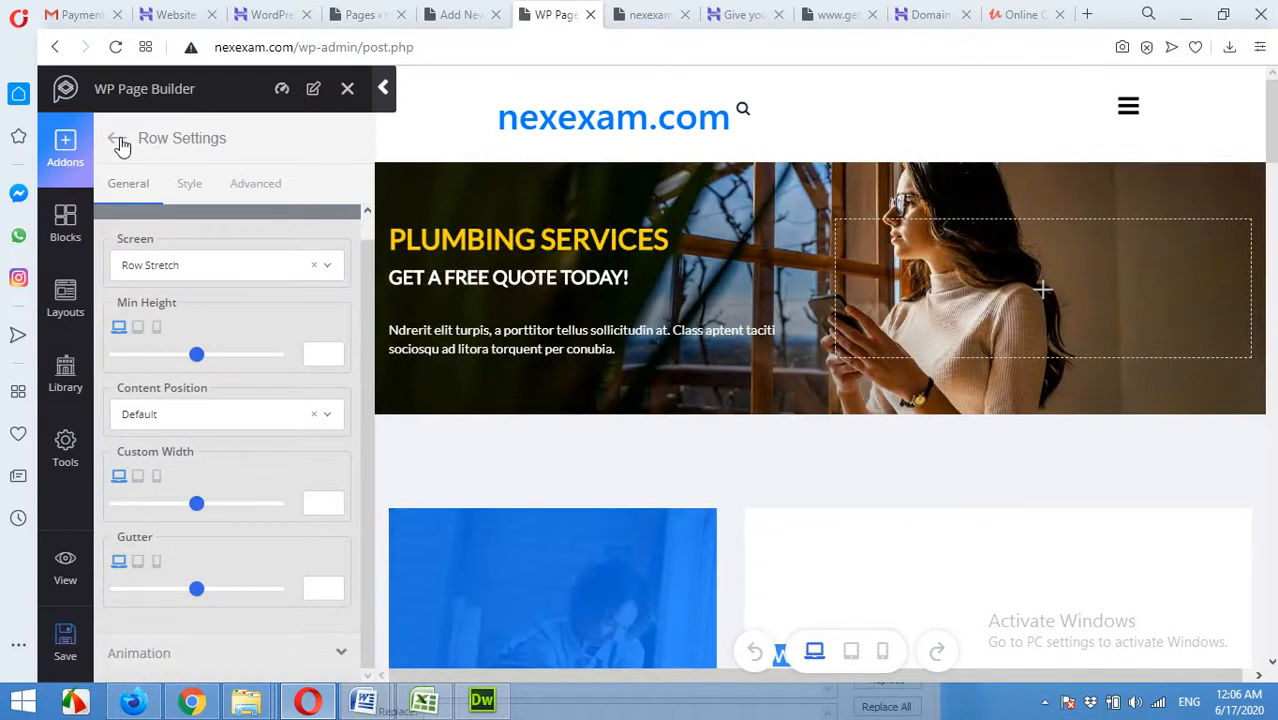
left_click(119, 140)
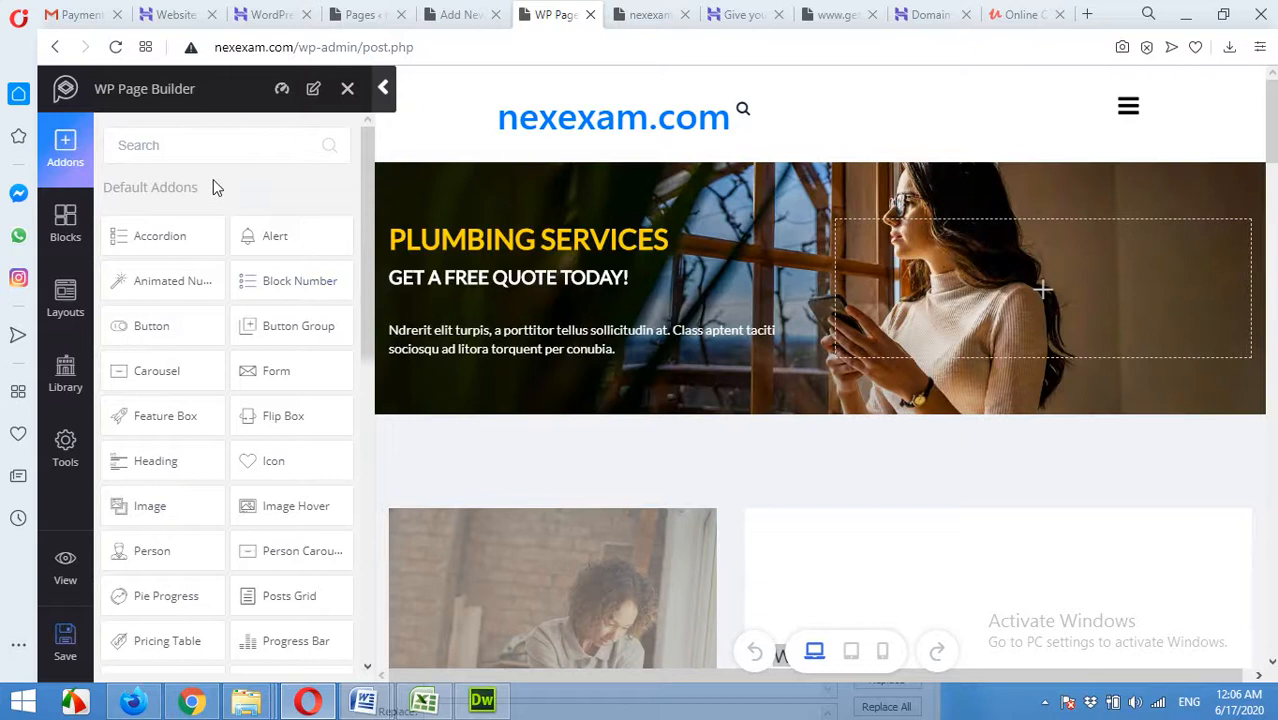
scroll(679, 488, "down", 2)
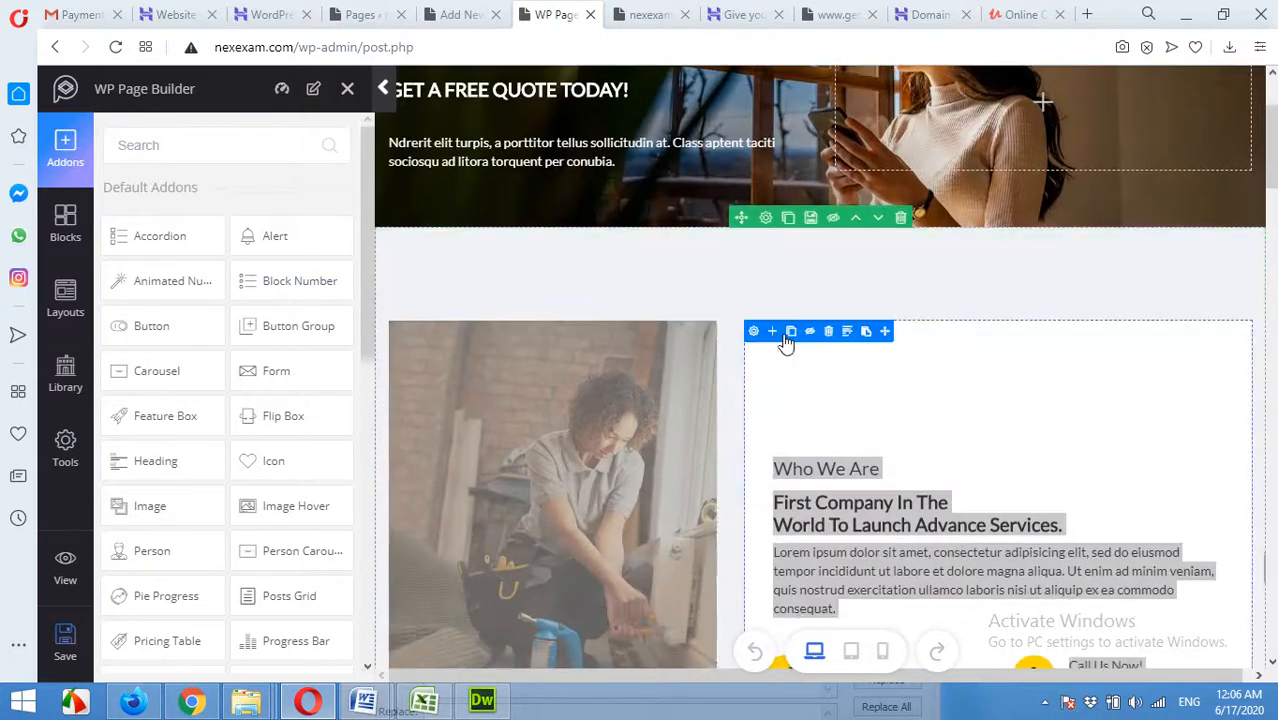
scroll(613, 471, "up", 2)
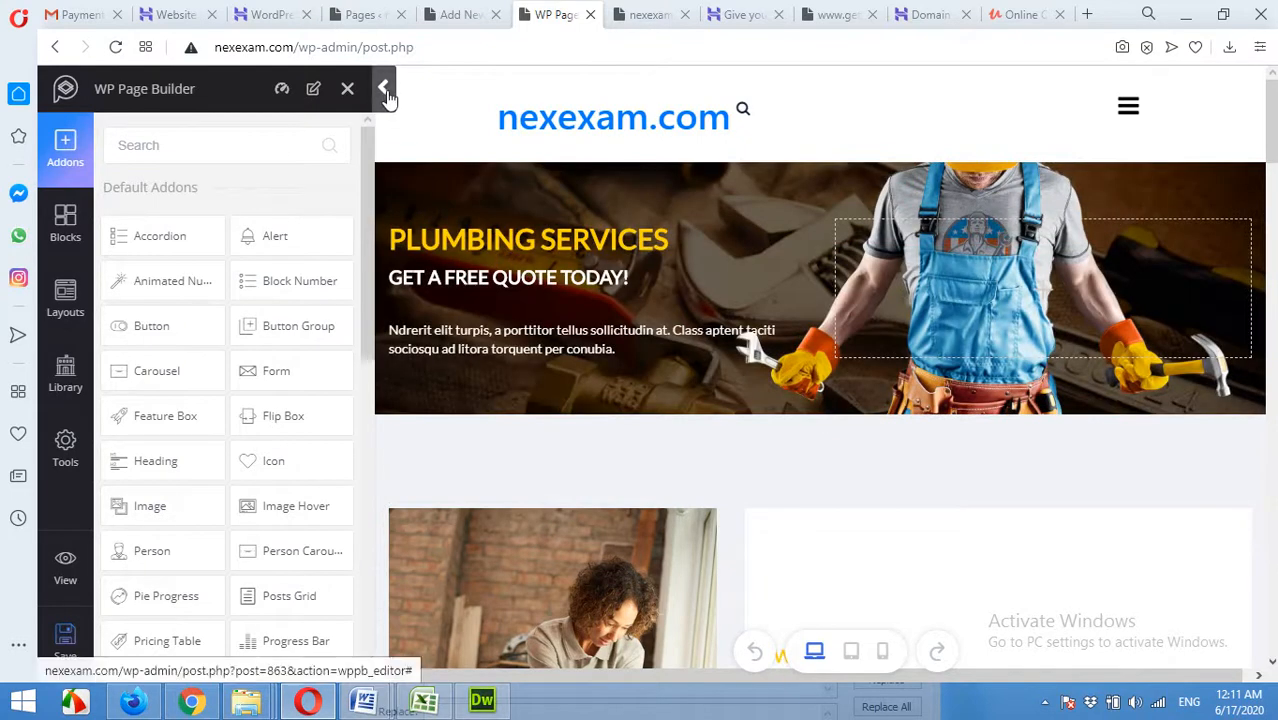
Collapse the builder's side panel to view the banner and its "Plumbing Services" heading at full width, and expand it again
left_click(386, 95)
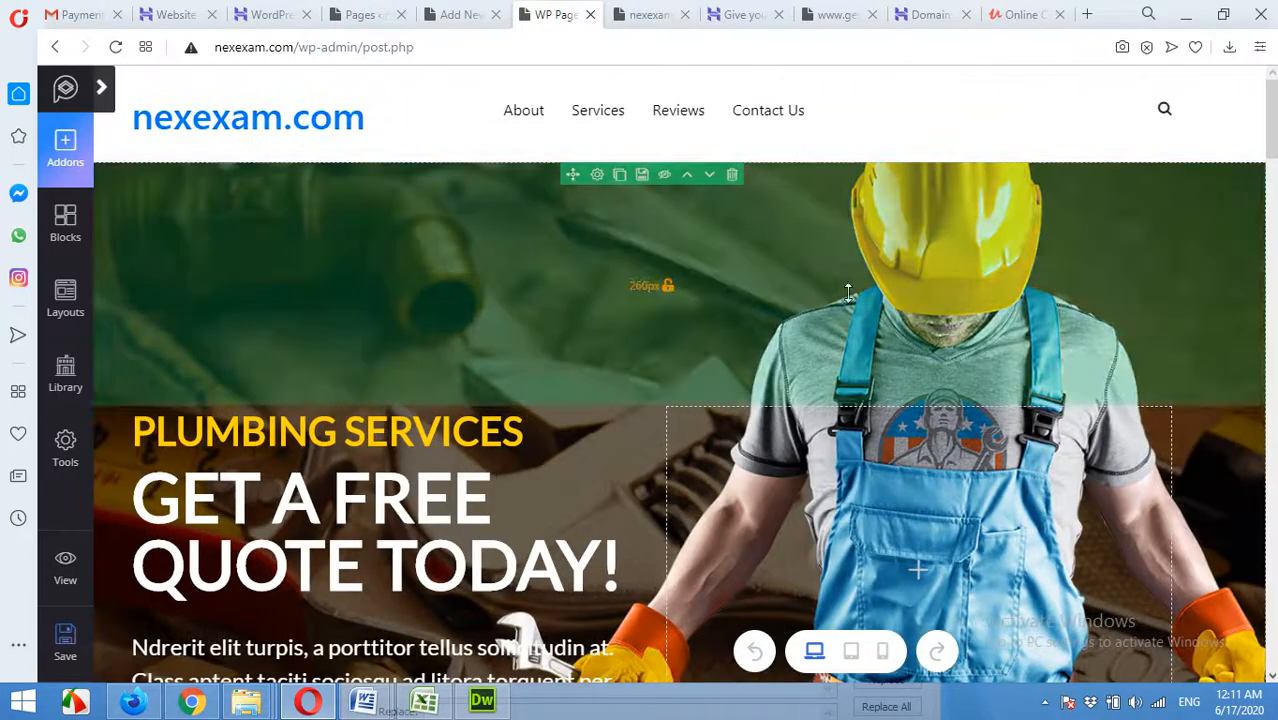
scroll(874, 517, "down", 2)
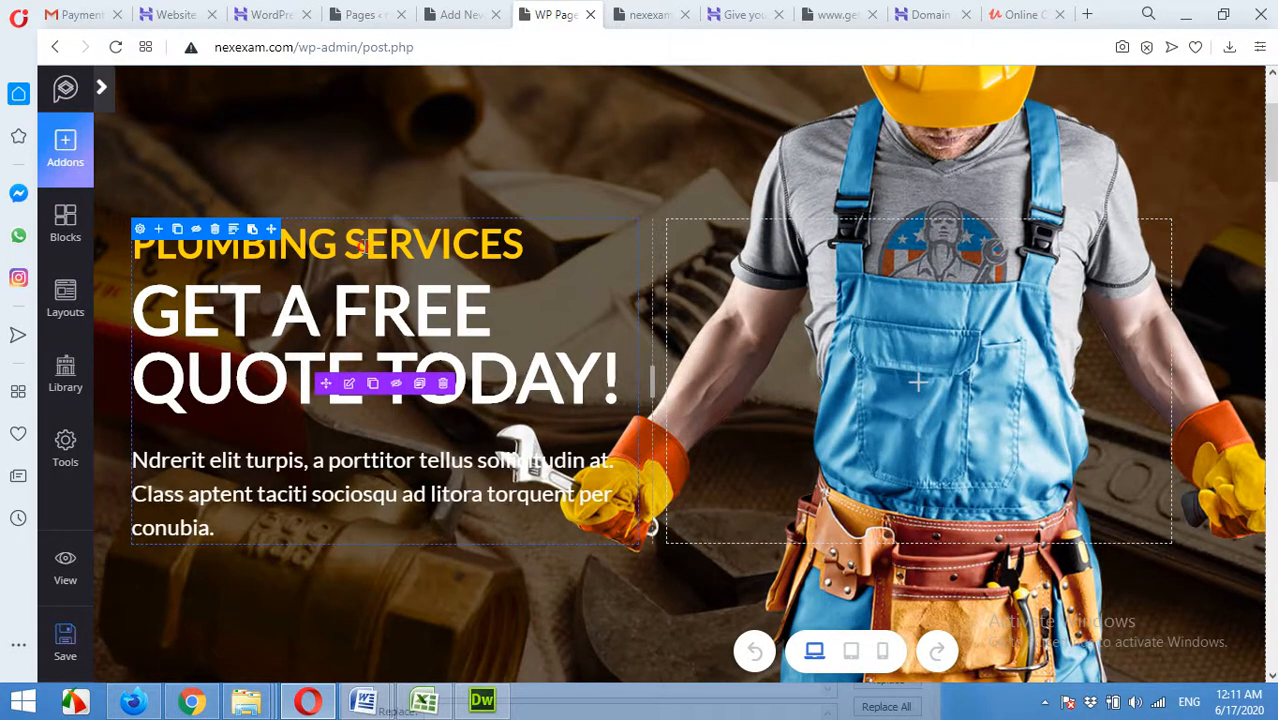
double_click(362, 244)
left_click(309, 253)
left_click_drag(364, 246, 306, 247)
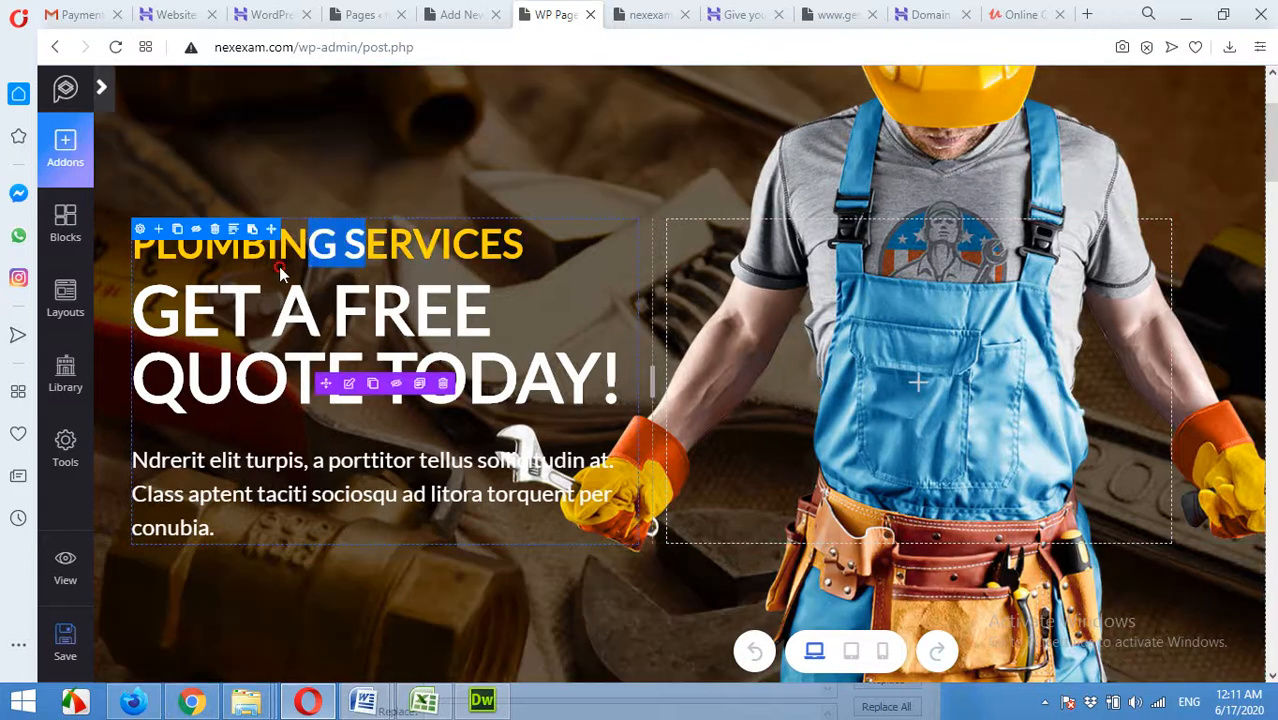
left_click(279, 266)
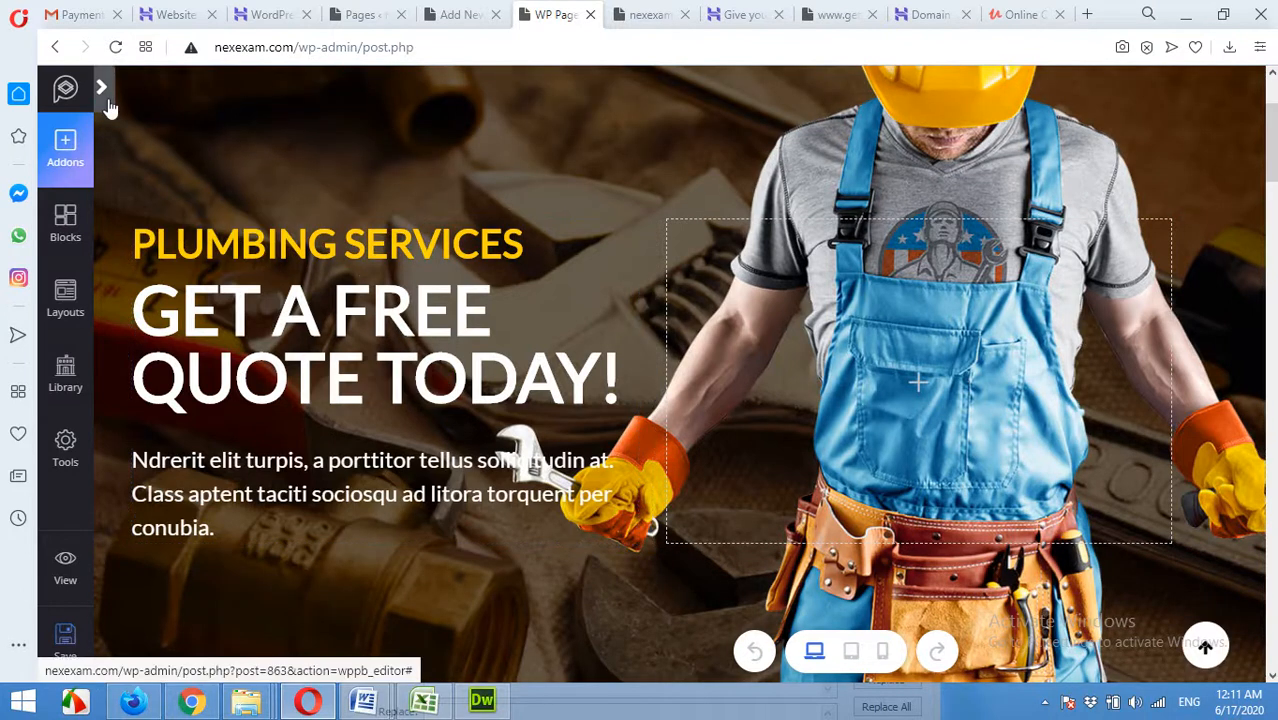
left_click(108, 99)
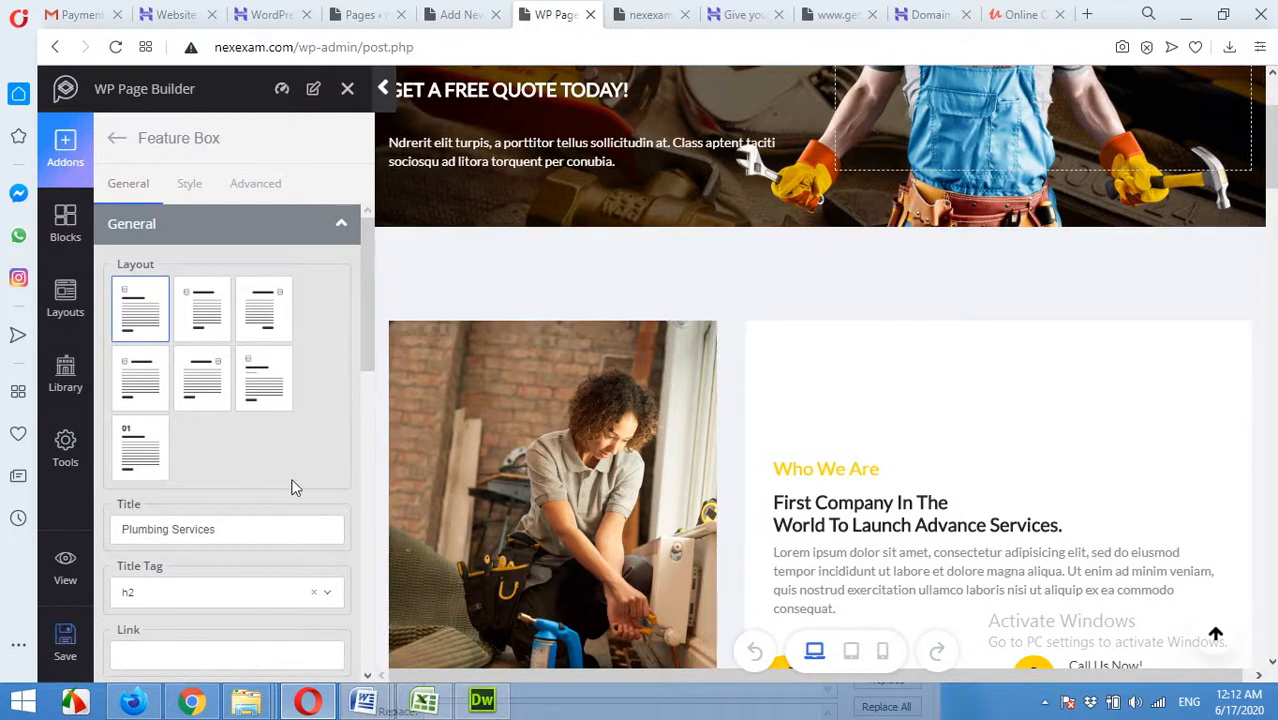
Set the banner feature box's title to "Online Courses" and its sub title to "Start your Course today!"
scroll(496, 385, "up", 3)
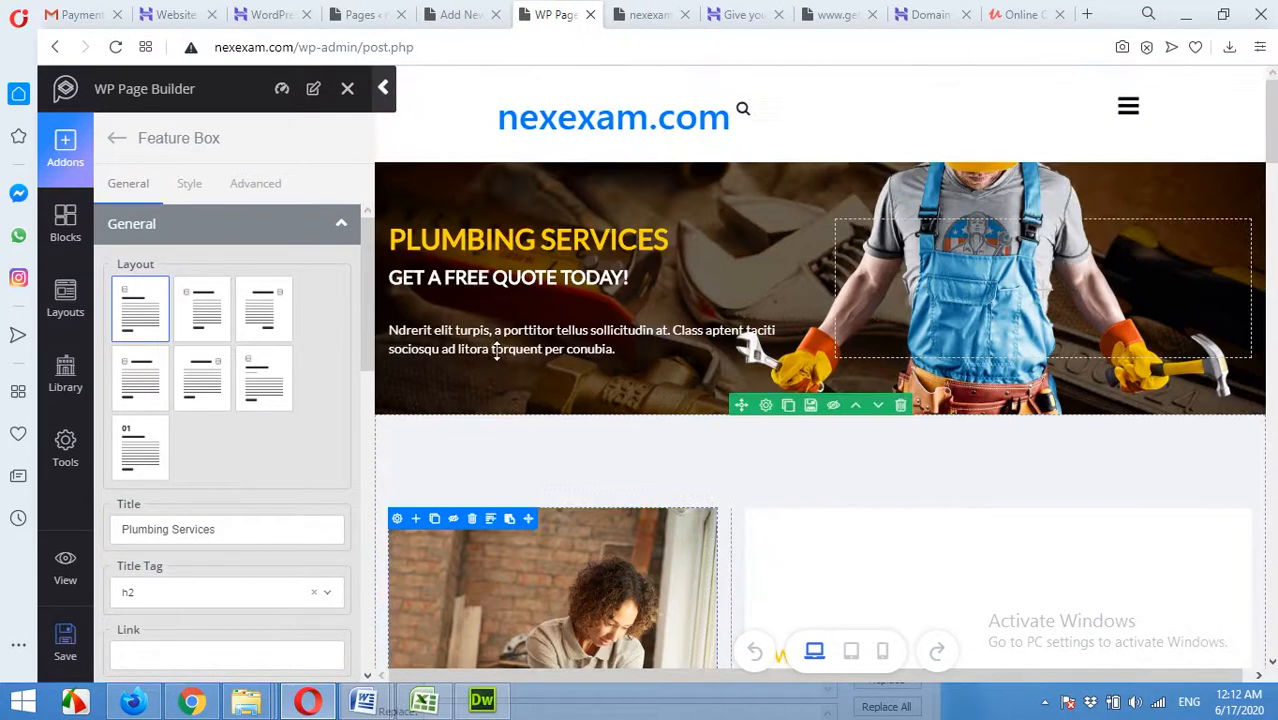
left_click_drag(238, 534, 86, 543)
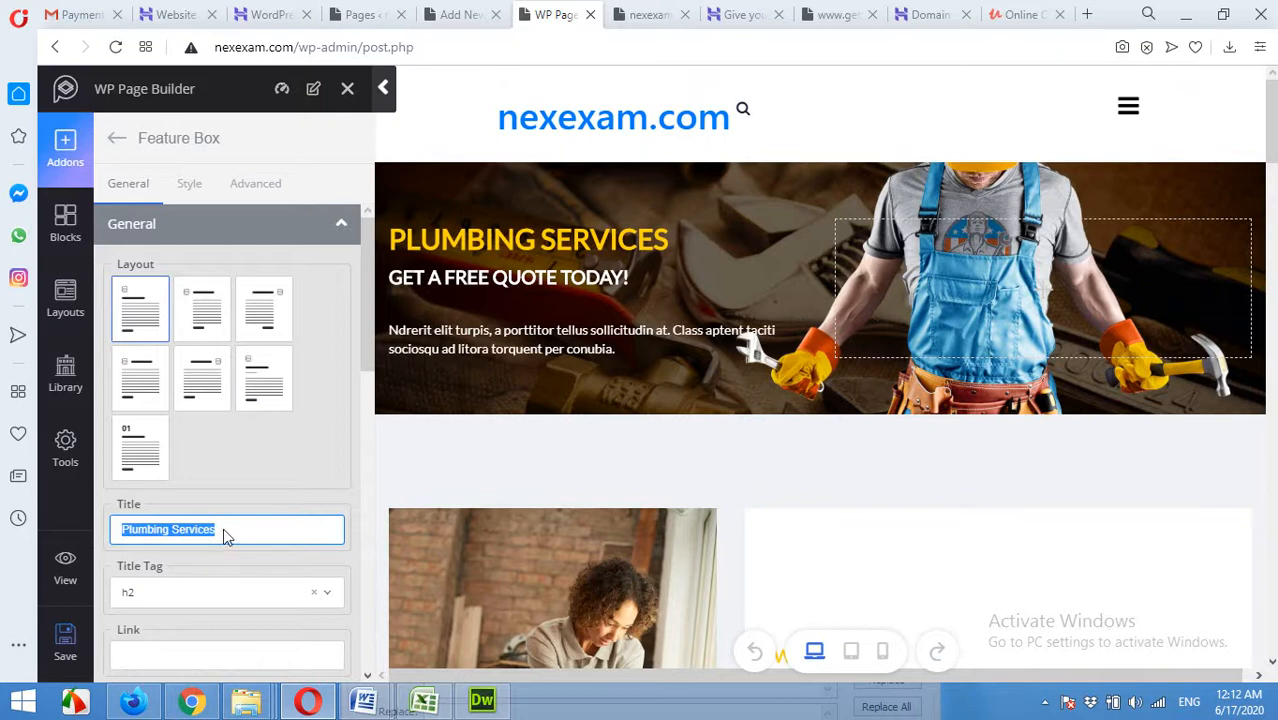
type("Online Courses")
scroll(224, 560, "down", 2)
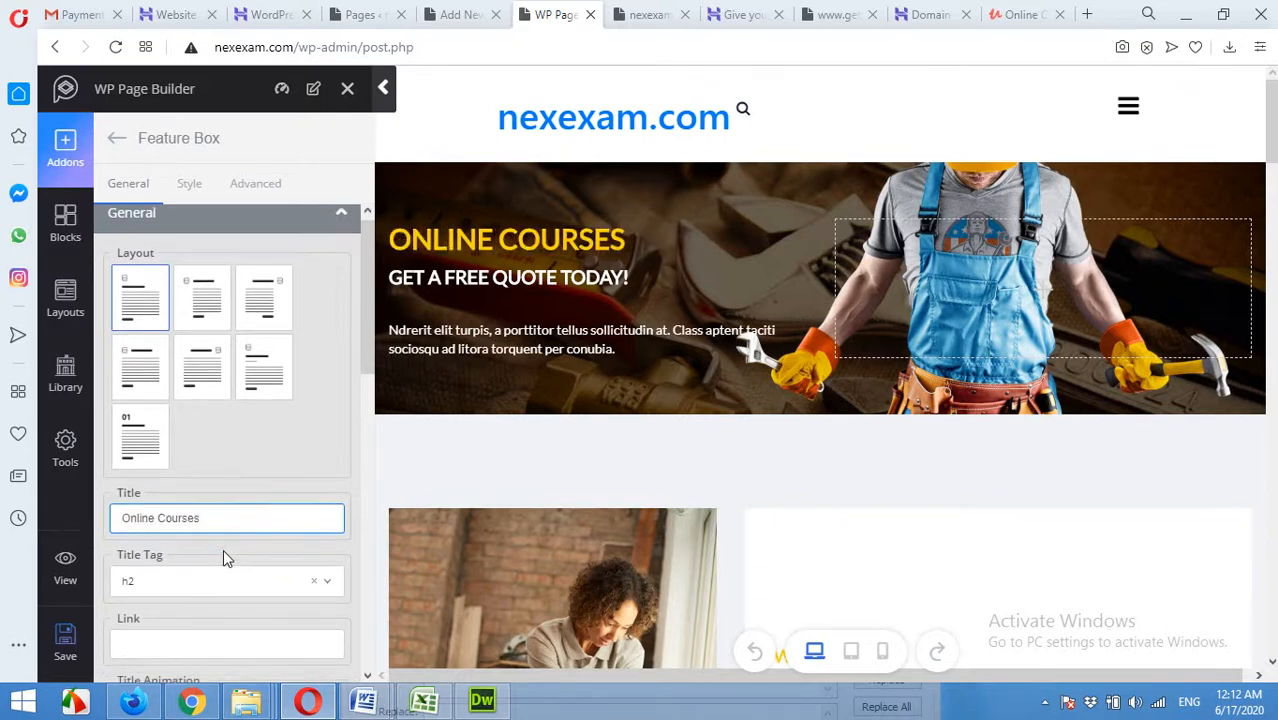
scroll(224, 560, "down", 1)
left_click_drag(258, 493, 106, 513)
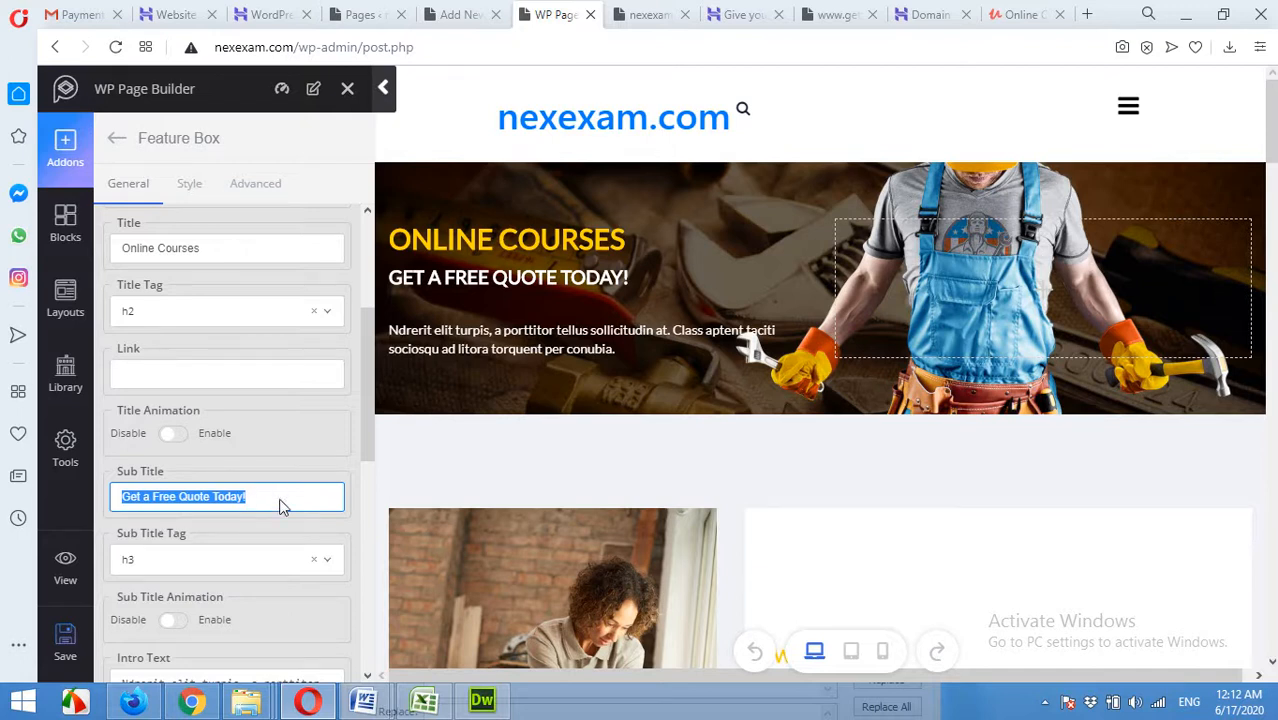
type("Start your Course today")
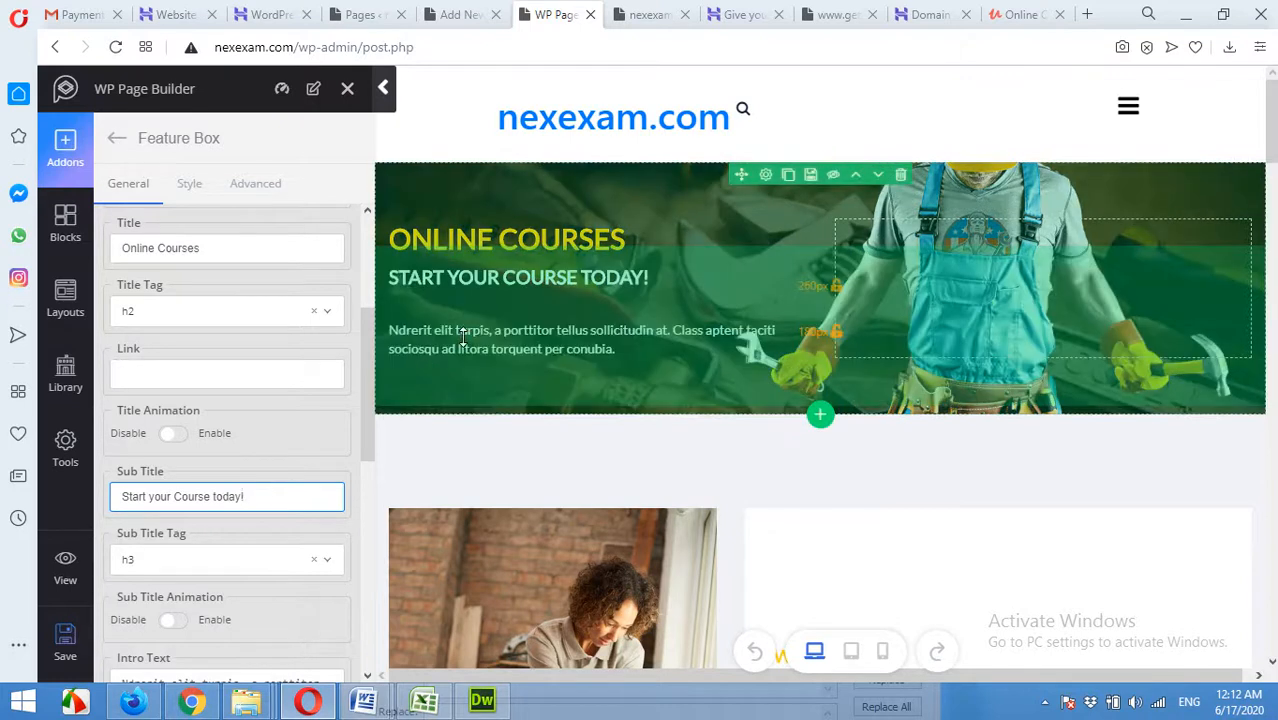
Select the banner feature box's intro text and look over the image and "Who We Are" section below the banner
scroll(205, 571, "down", 3)
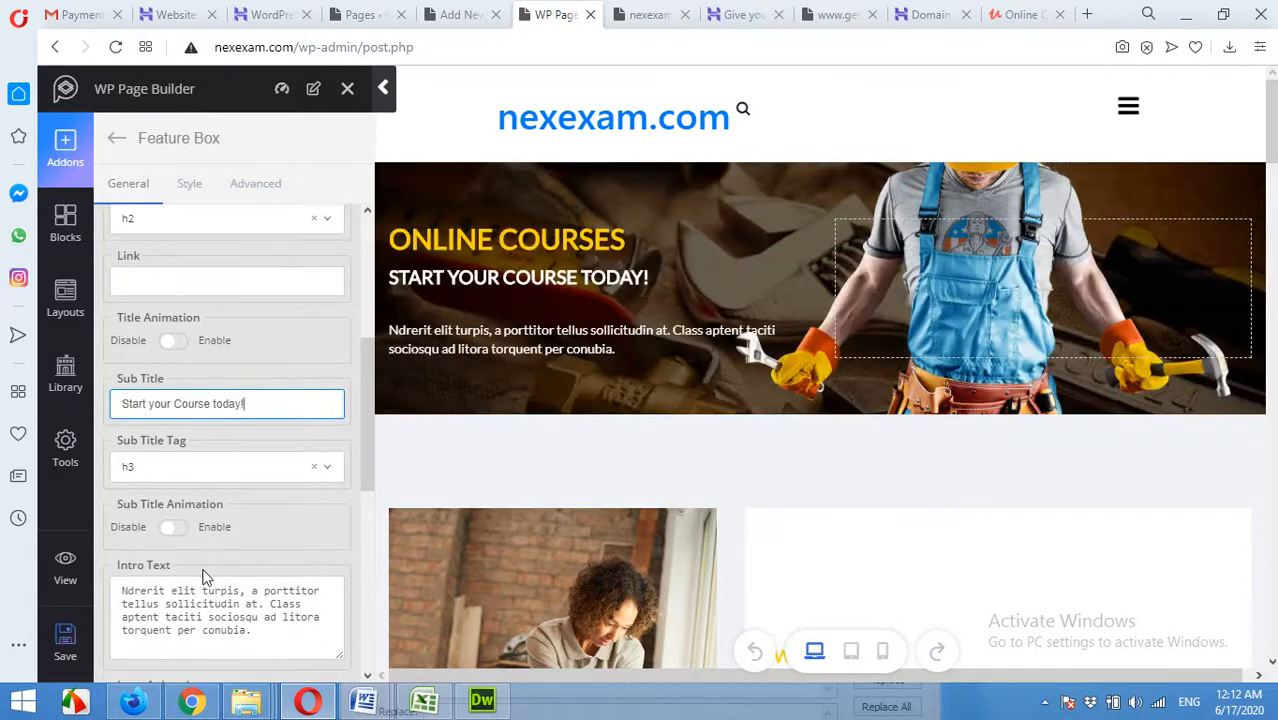
left_click_drag(258, 440, 122, 401)
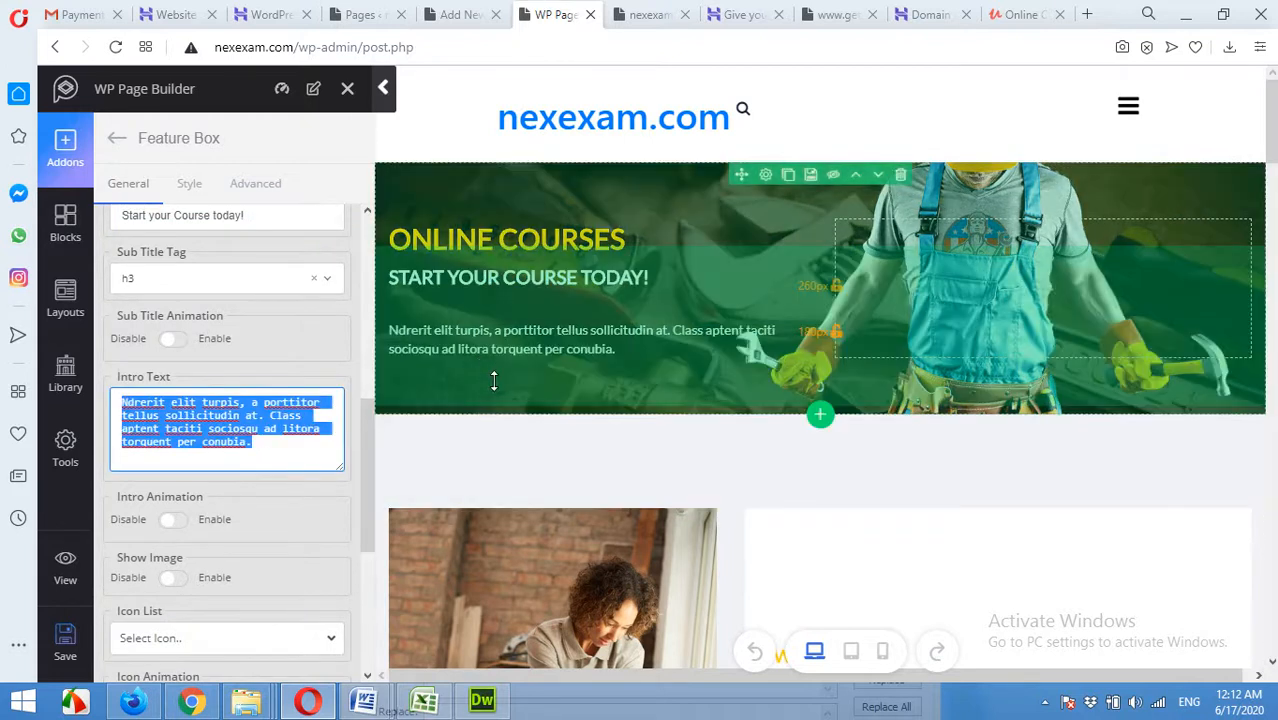
scroll(680, 505, "down", 1)
scroll(676, 505, "down", 2)
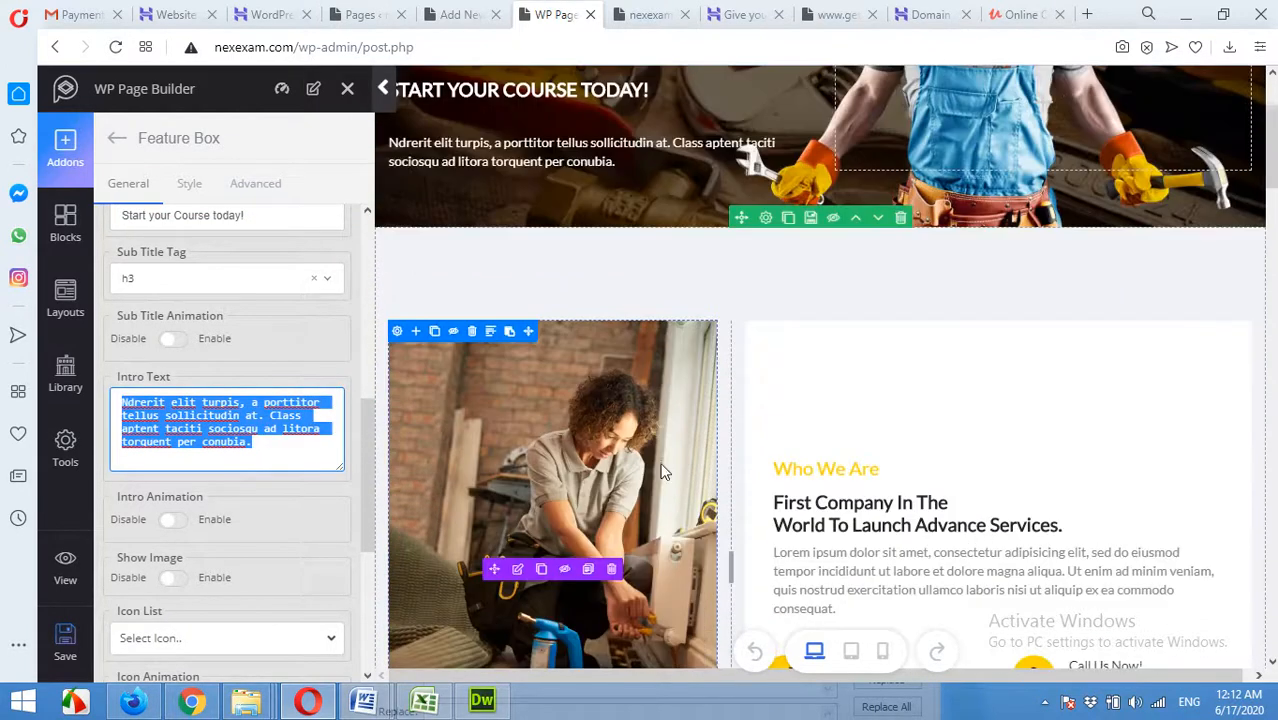
scroll(653, 472, "down", 2)
scroll(850, 420, "down", 1)
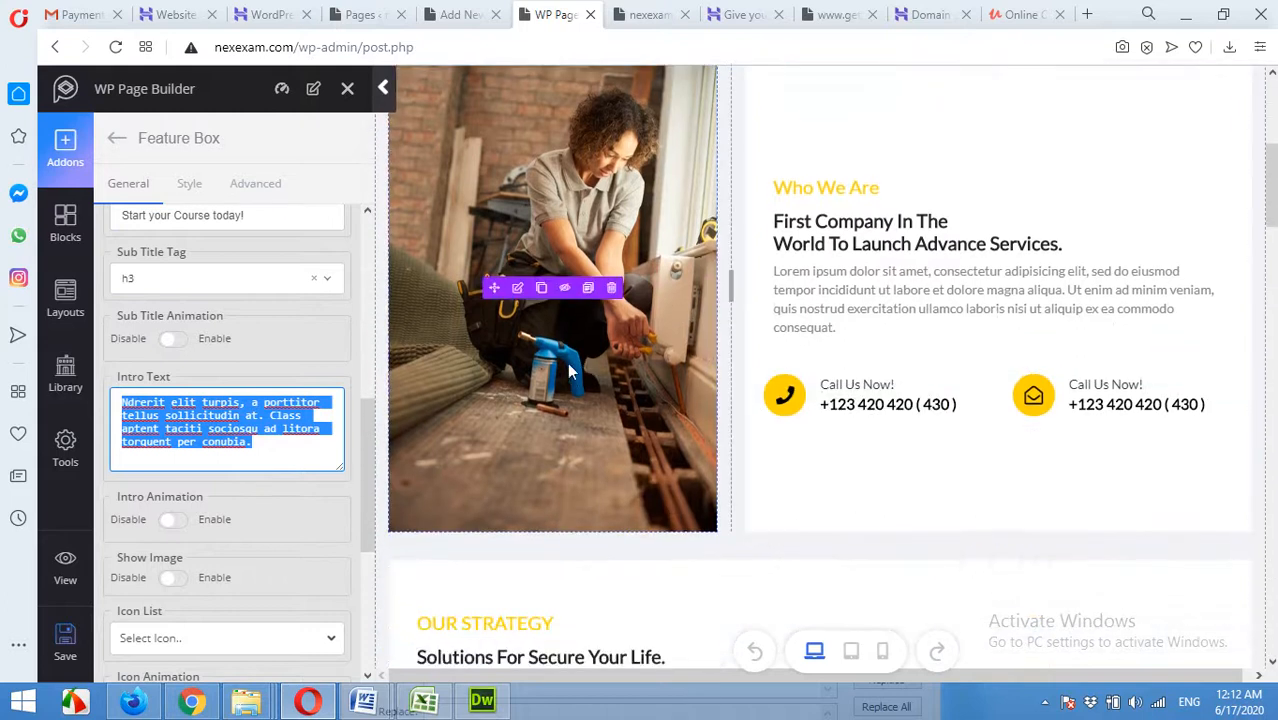
scroll(790, 380, "up", 2)
scroll(780, 400, "down", 4)
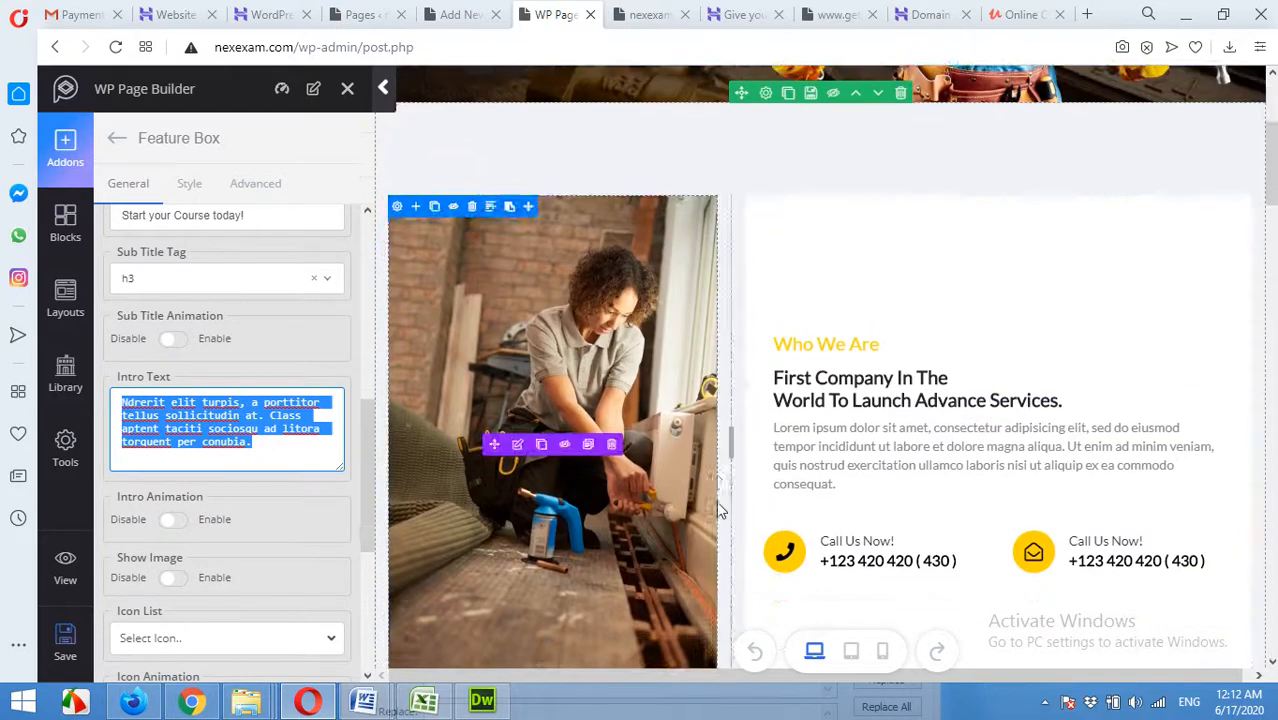
scroll(805, 315, "up", 3)
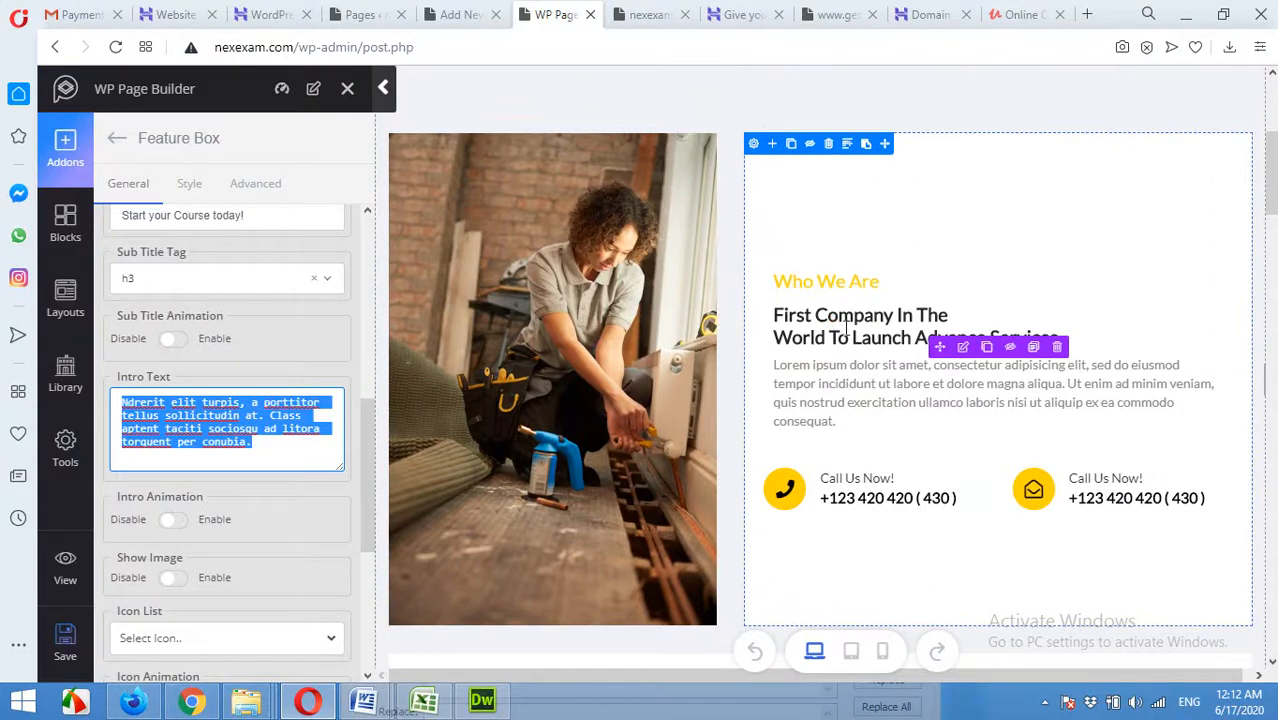
Open the "Who We Are" feature box's settings and look through its title, sub title and text fields
scroll(230, 400, "up", 5)
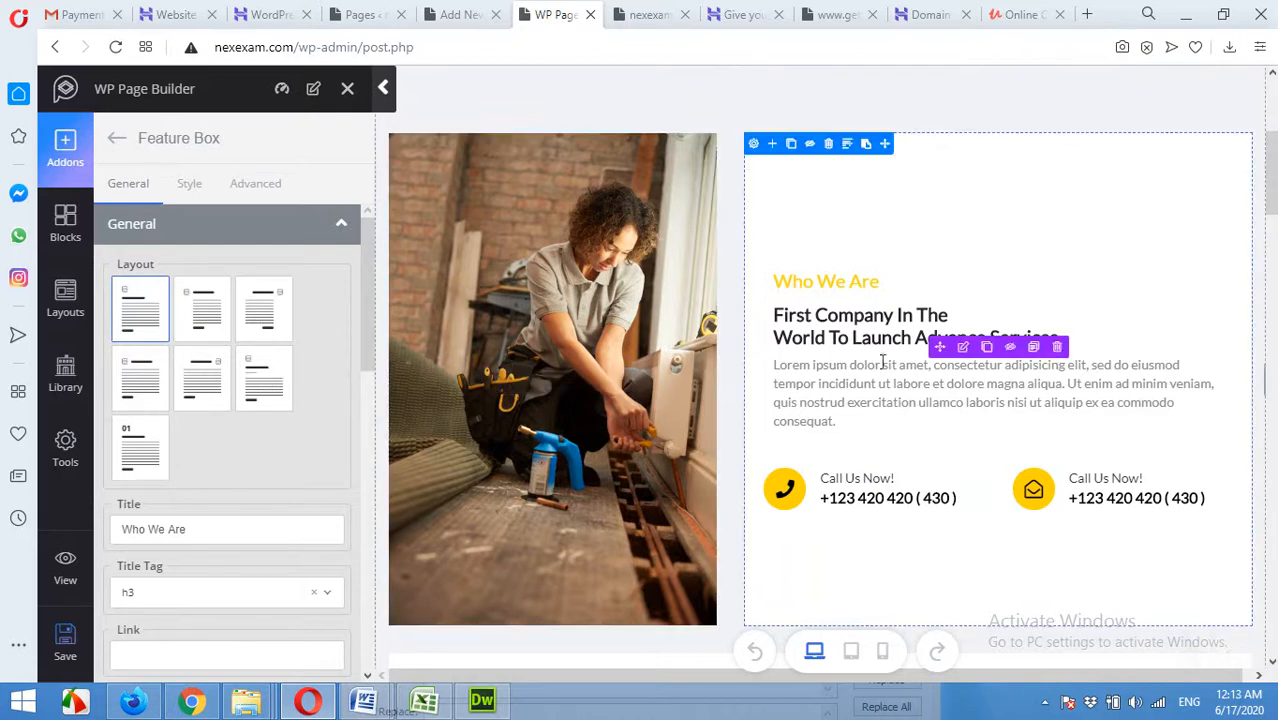
scroll(264, 498, "down", 2)
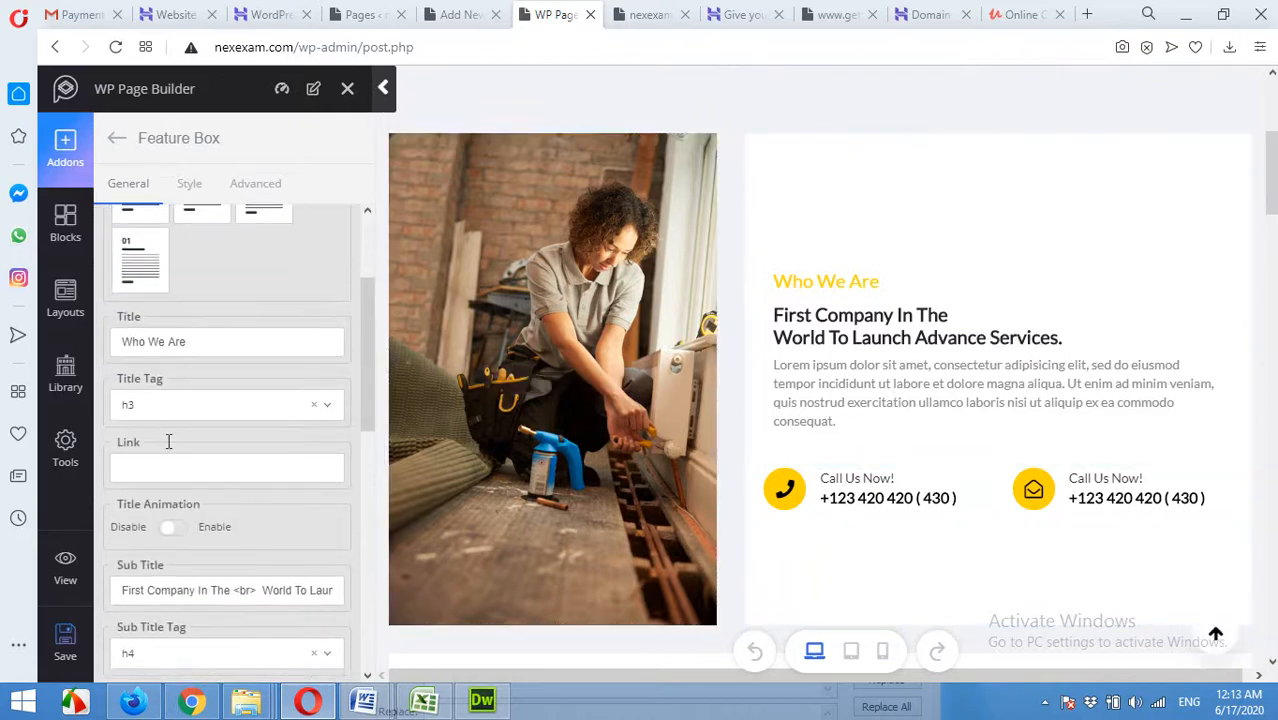
scroll(205, 494, "down", 3)
scroll(226, 410, "up", 5)
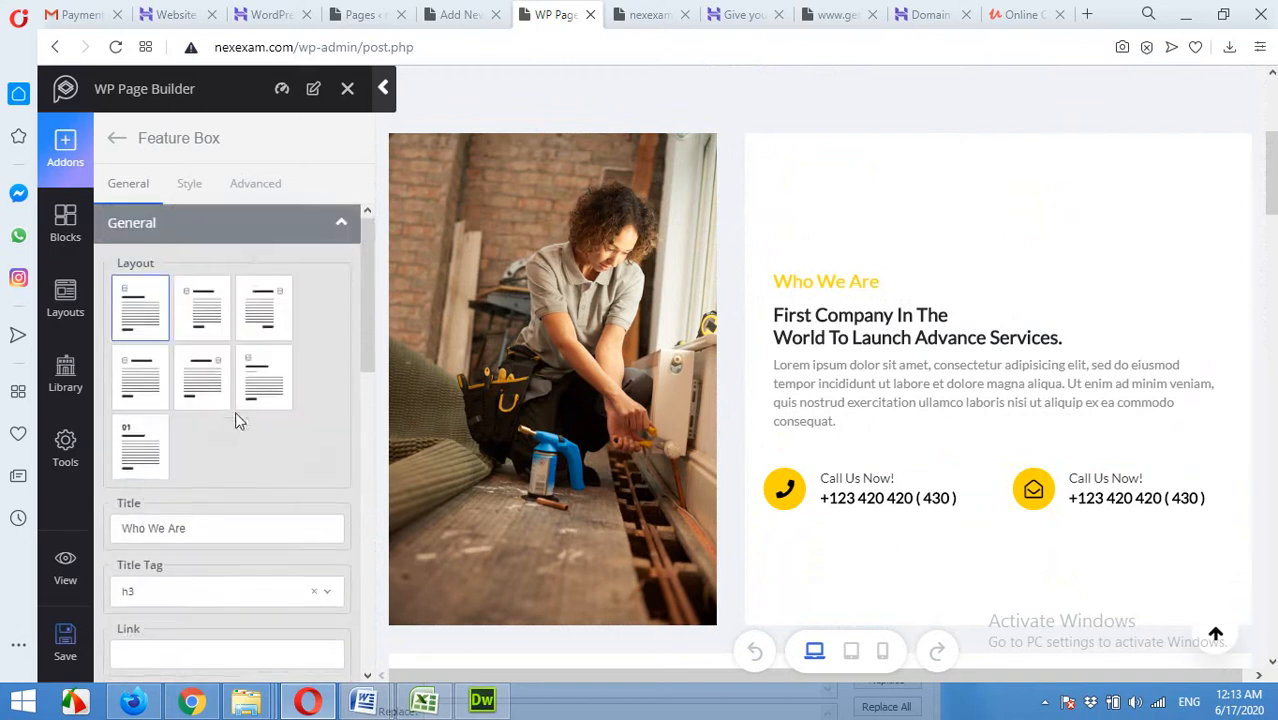
Open the settings of the image beside "Who We Are" and look through the page sections down to "Emergency Leaks & Pipe Bursts"
left_click(536, 428)
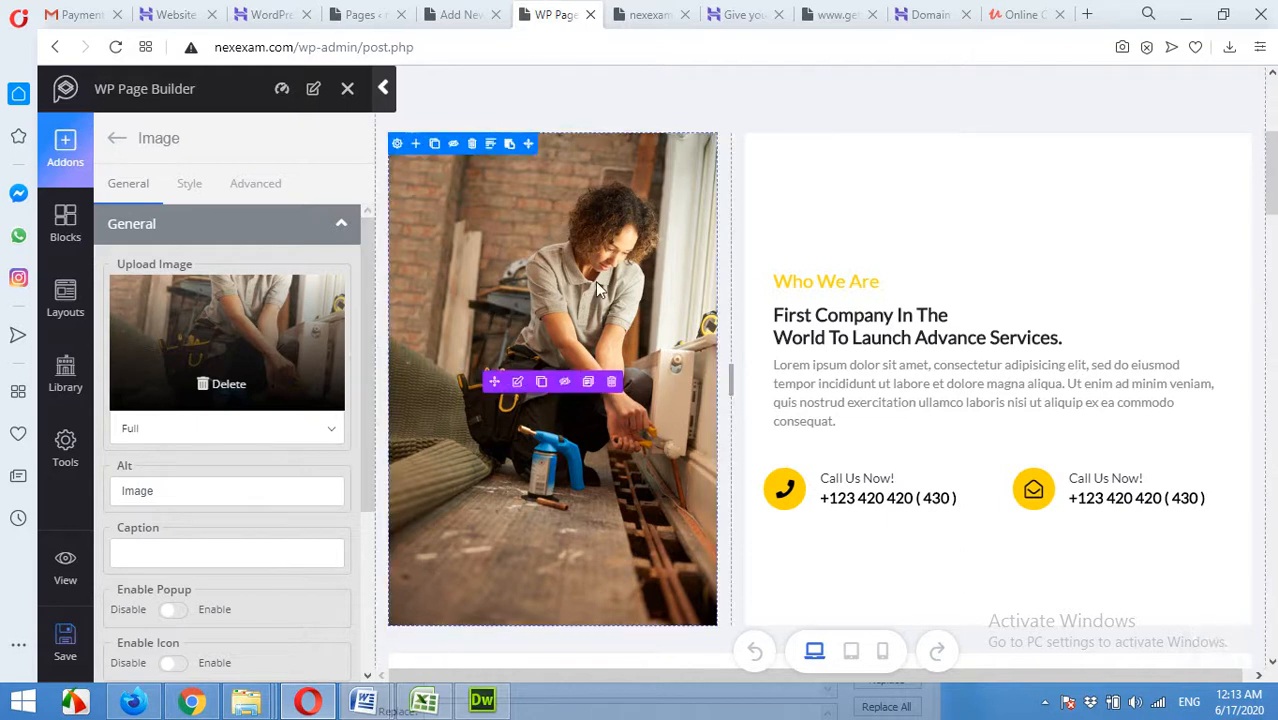
scroll(560, 483, "up", 1)
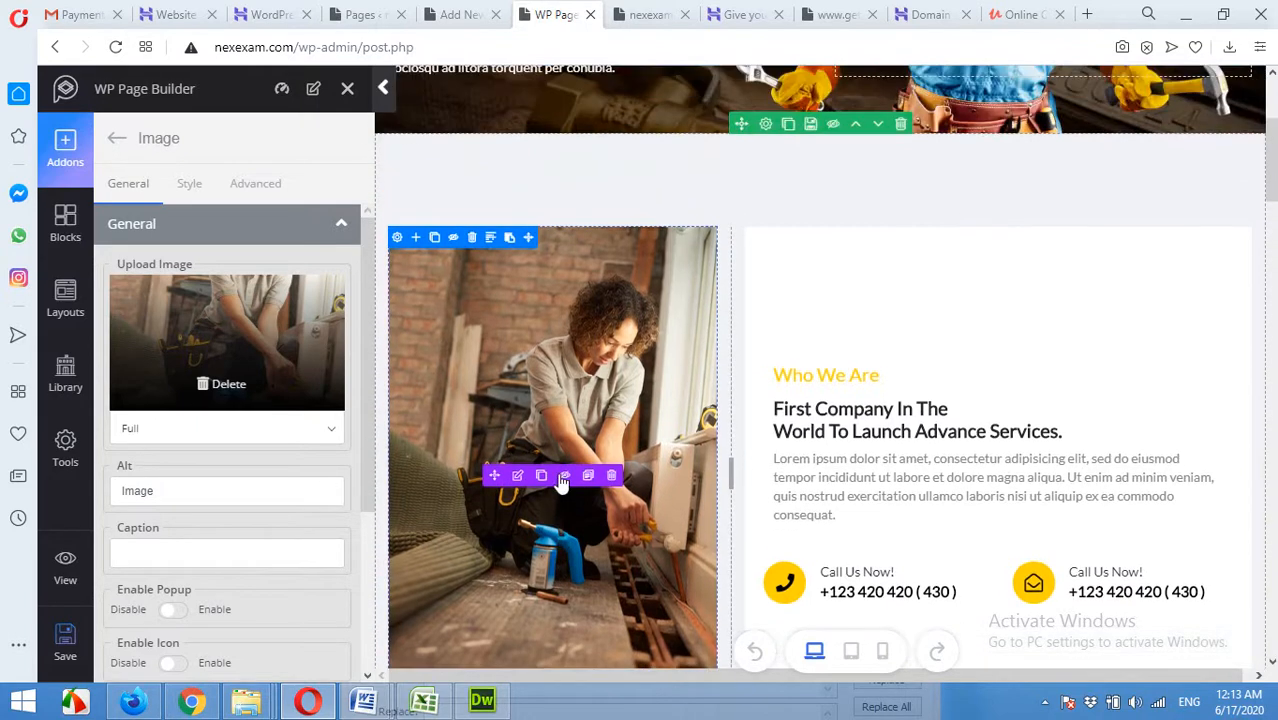
scroll(560, 483, "down", 10)
scroll(563, 478, "down", 6)
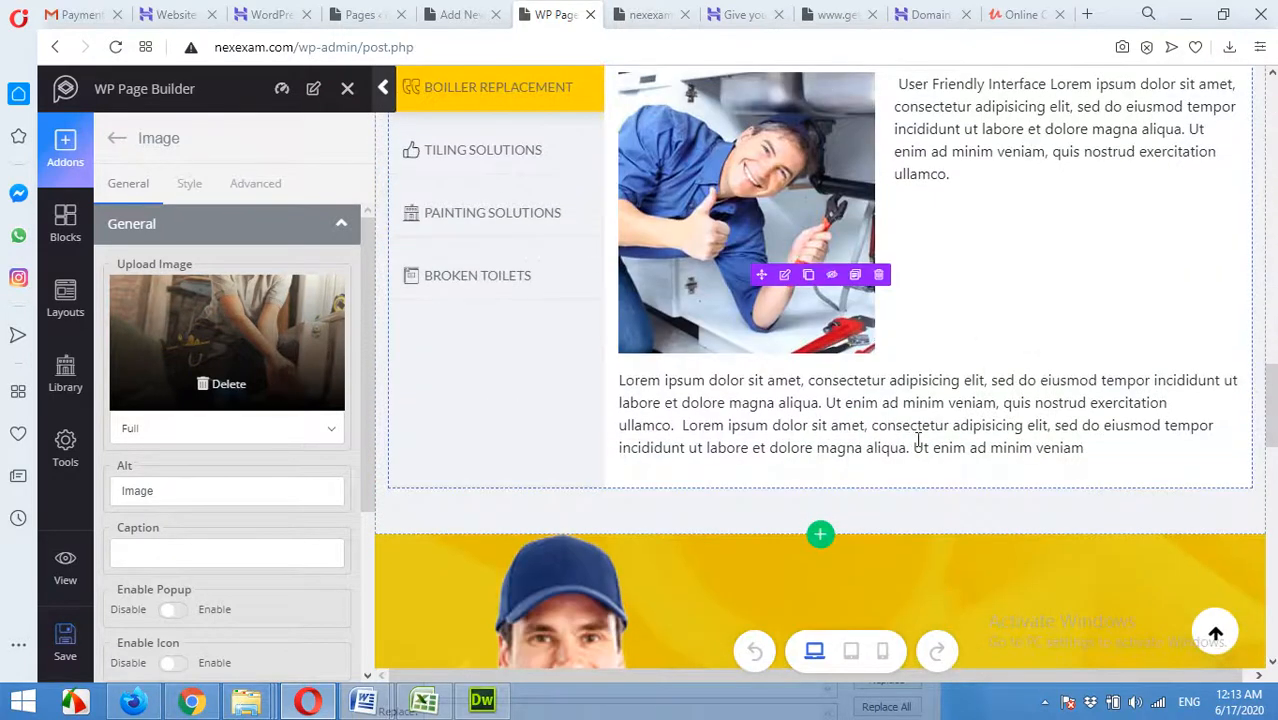
scroll(917, 440, "down", 3)
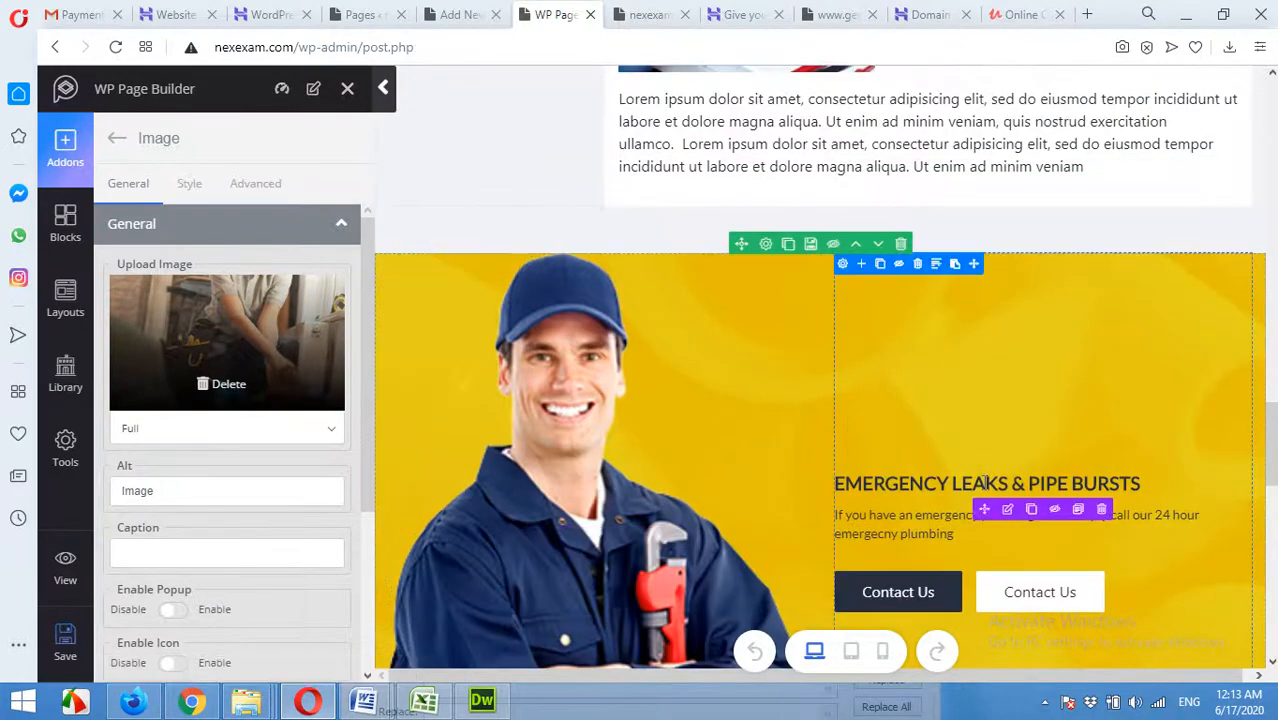
scroll(895, 480, "up", 20)
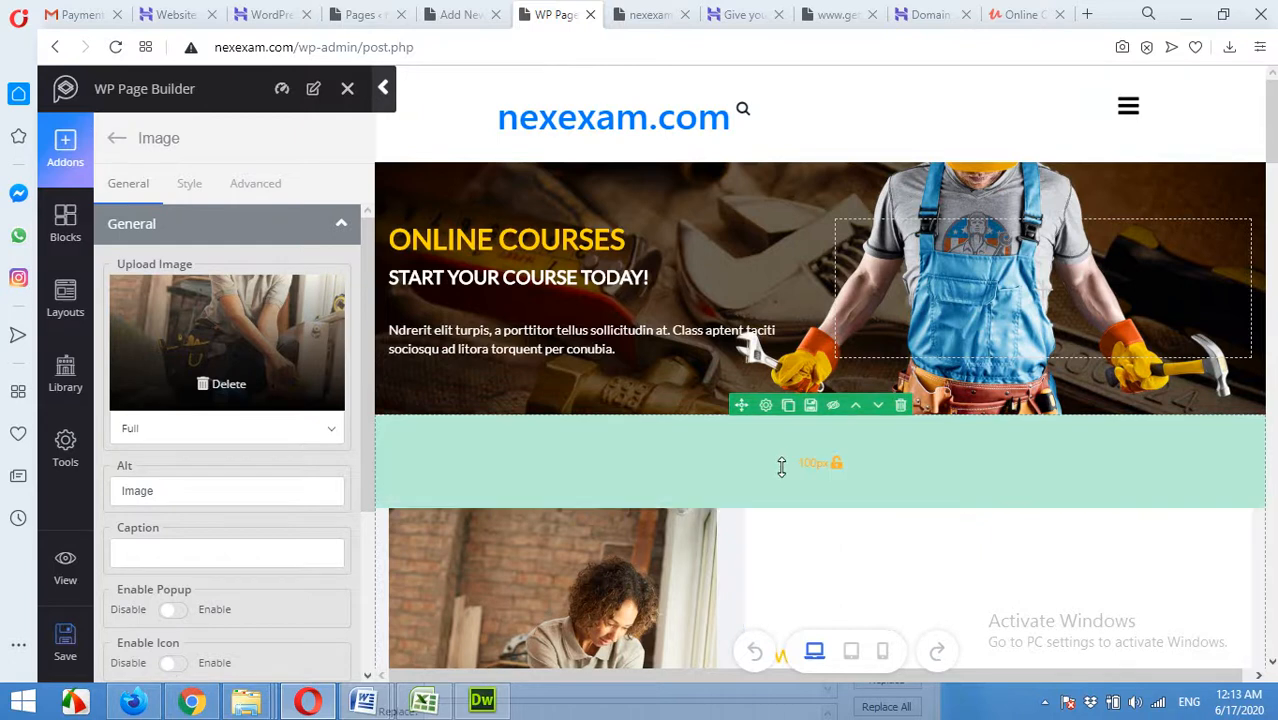
scroll(560, 350, "down", 5)
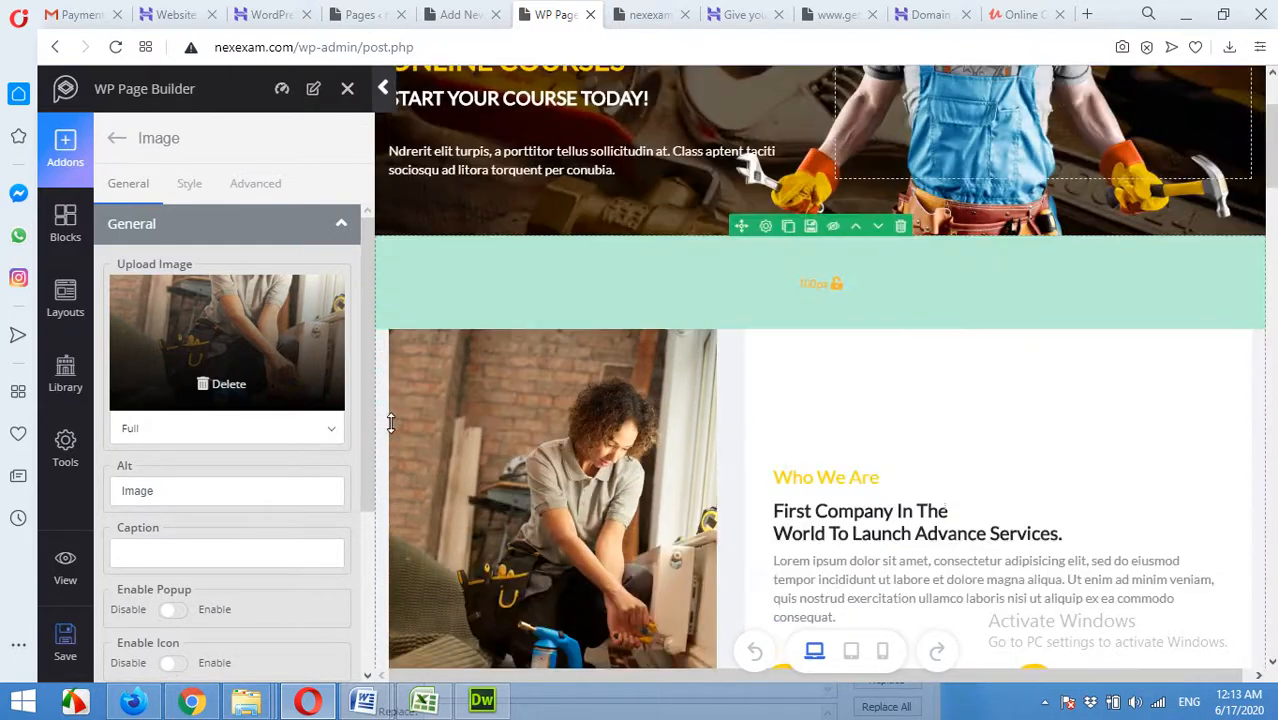
scroll(264, 494, "down", 3)
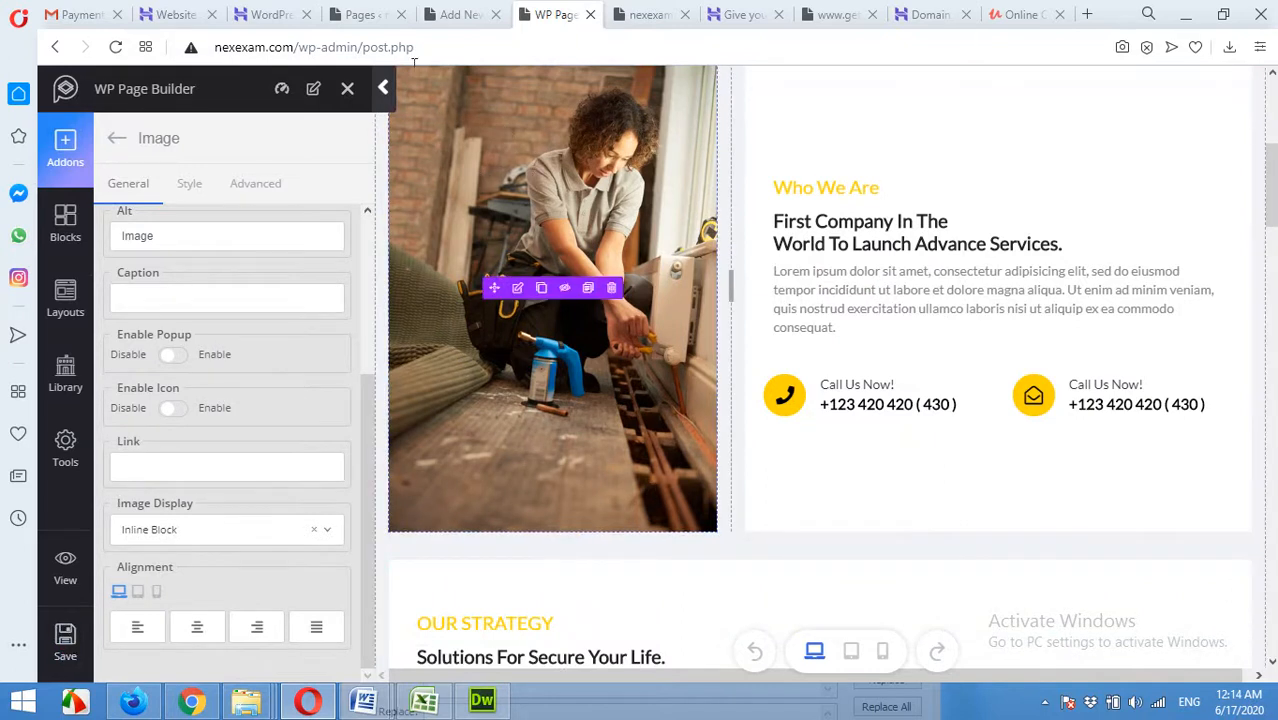
In the Reading settings, make the site's homepage display a static page, choose Homepage, and save the changes
left_click(368, 14)
scroll(131, 362, "down", 3)
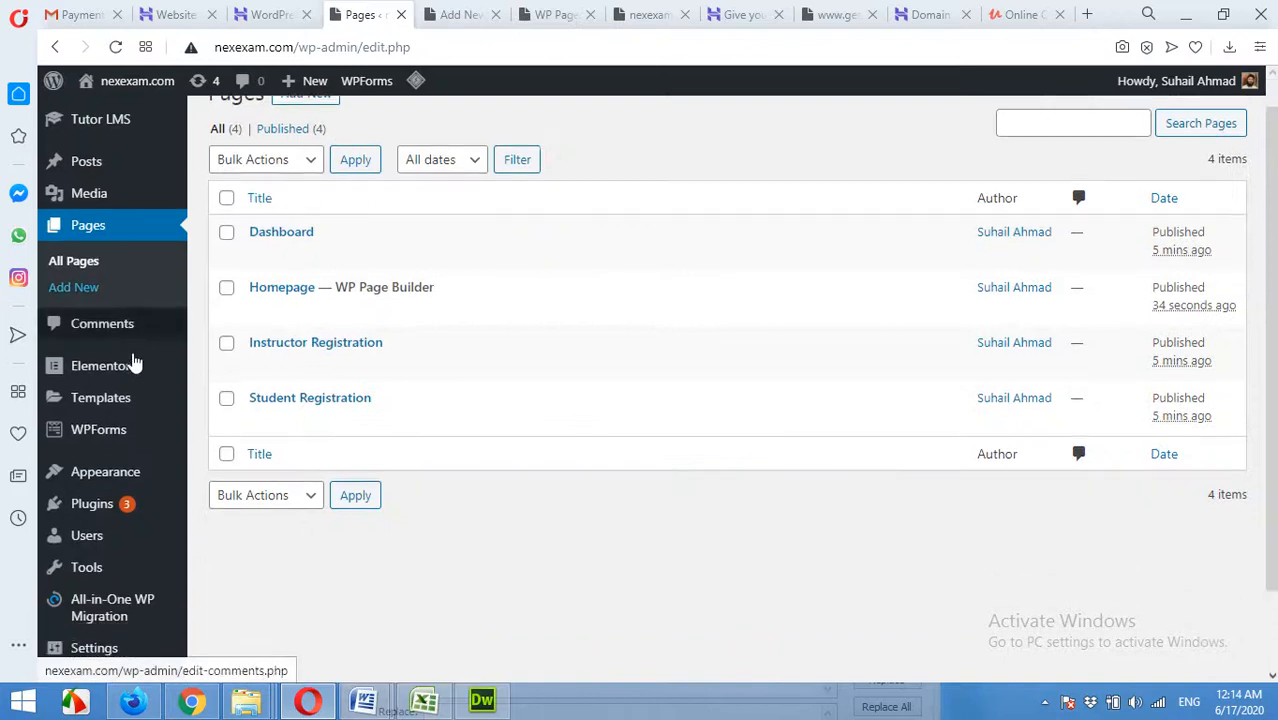
mouse_move(105, 555)
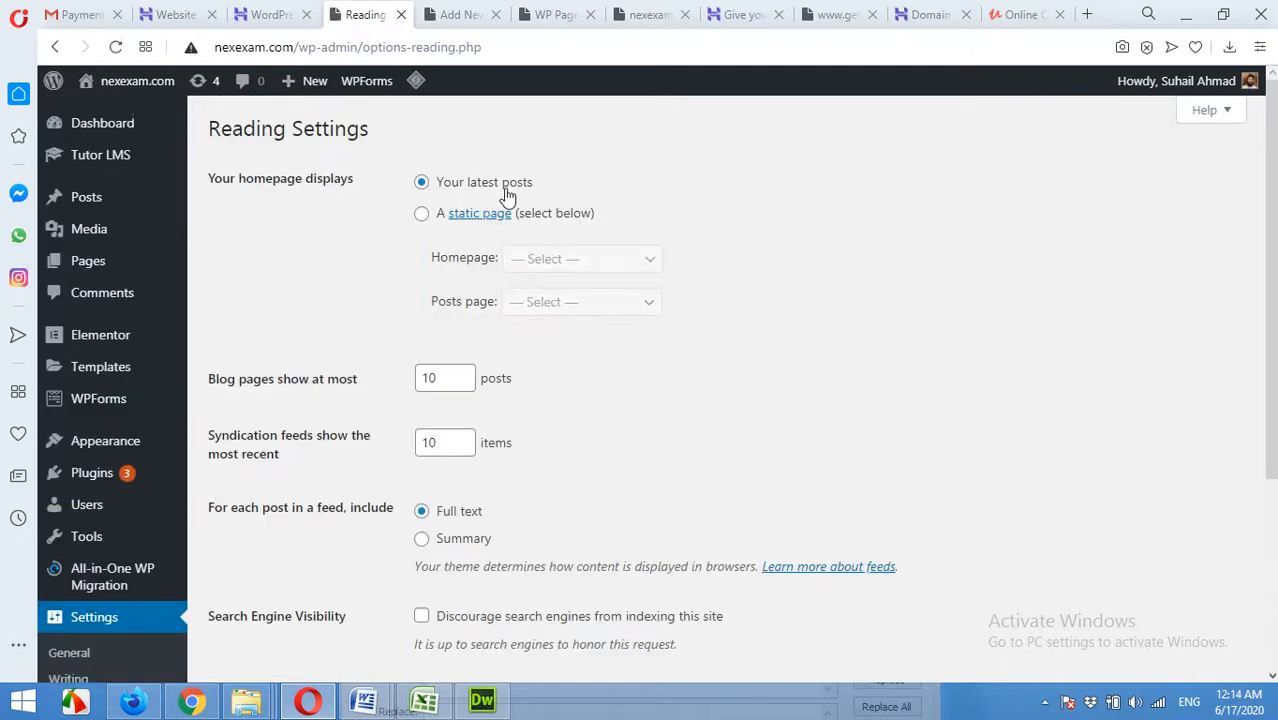
left_click(420, 216)
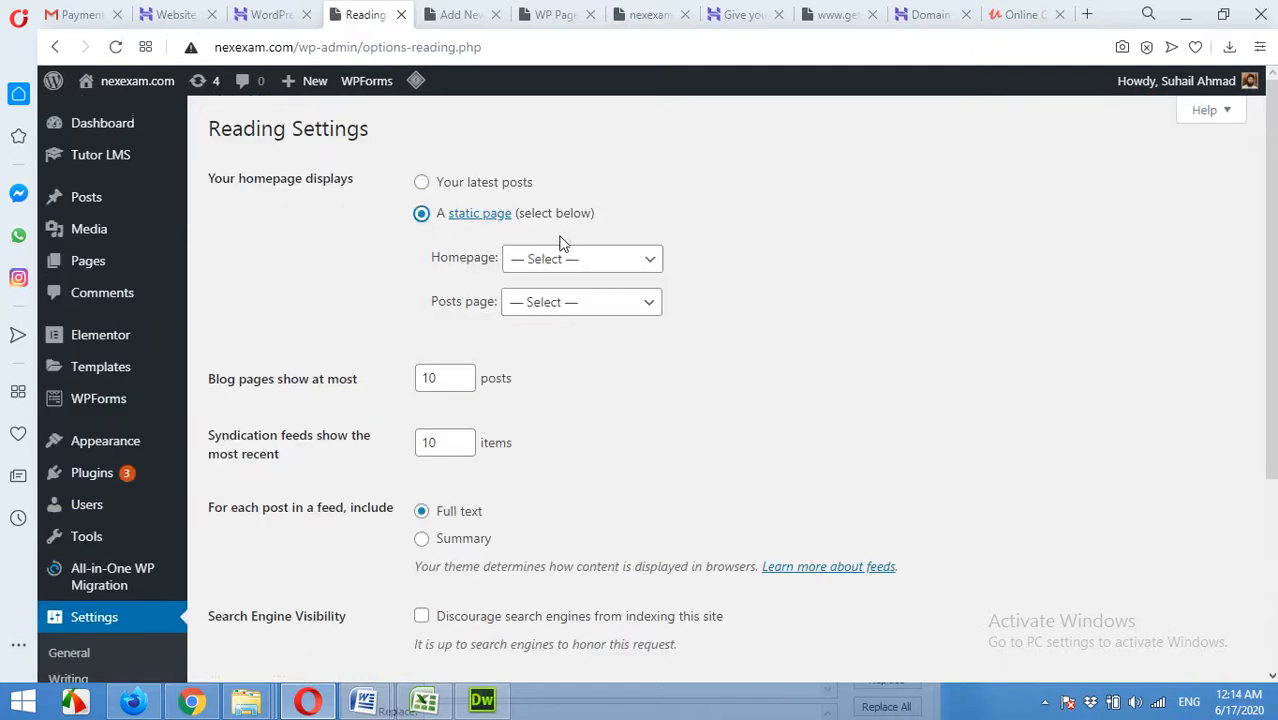
left_click(582, 262)
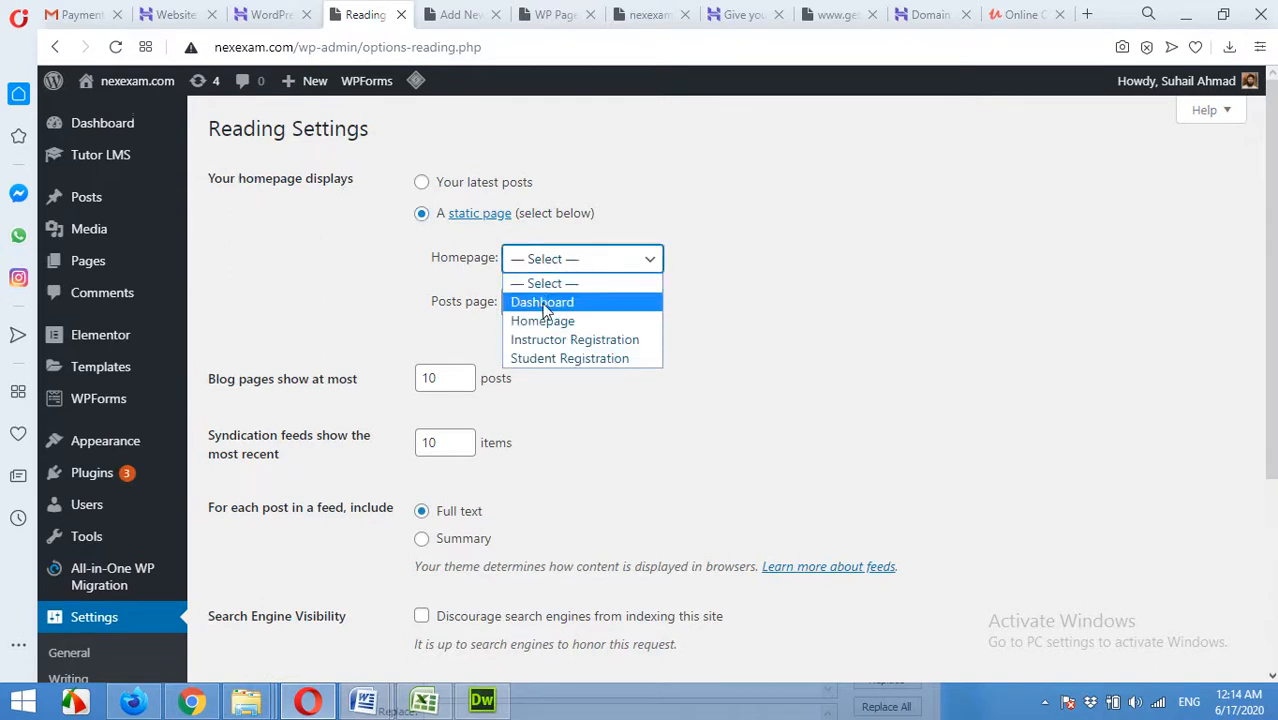
left_click(560, 322)
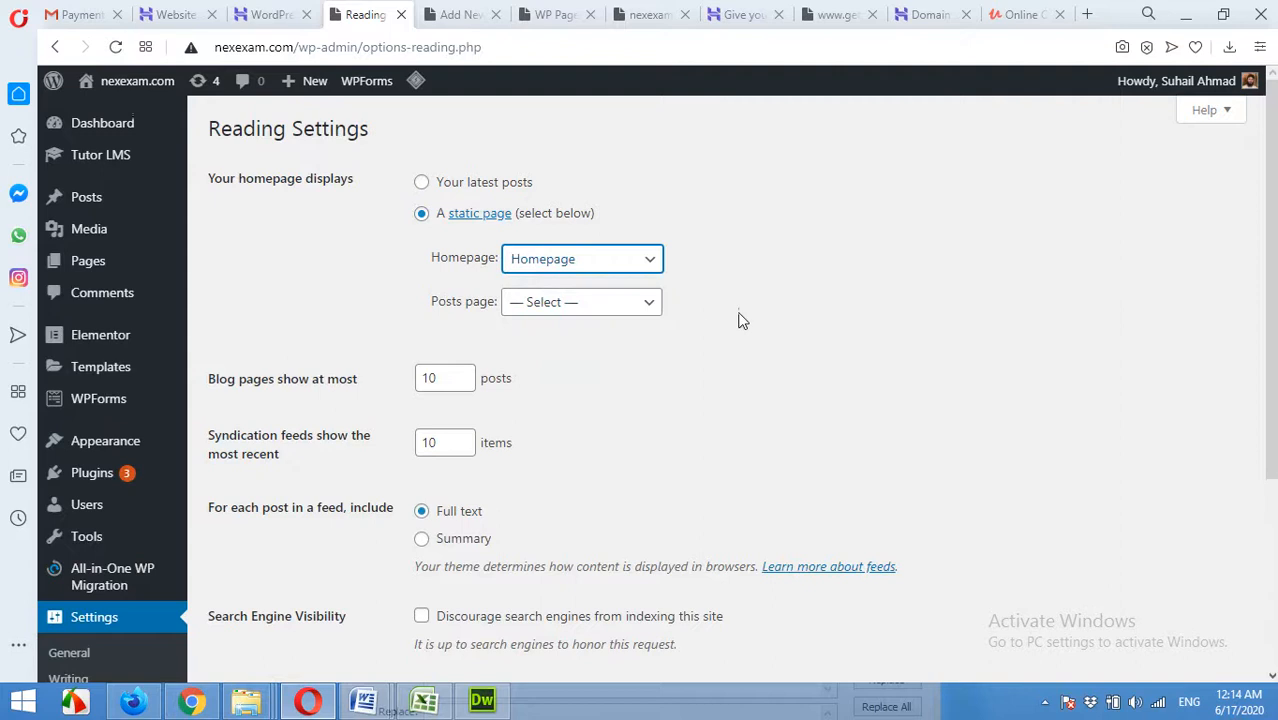
scroll(245, 588, "down", 3)
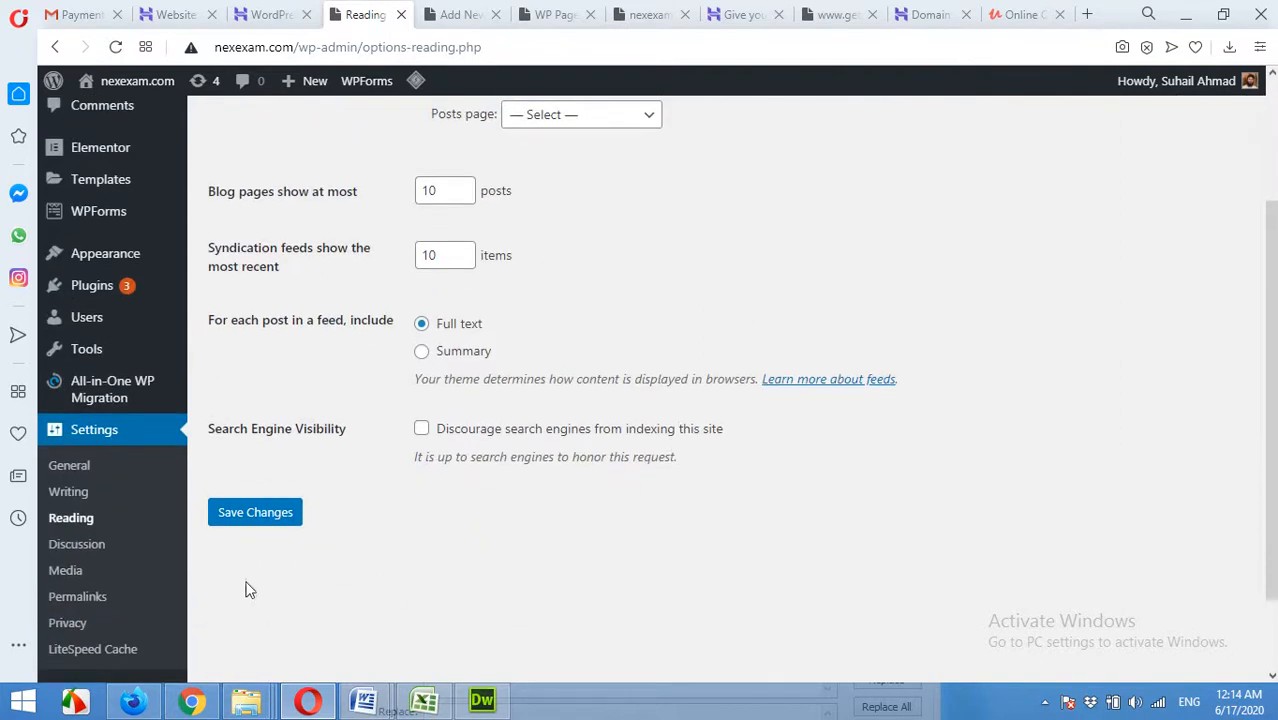
left_click(251, 513)
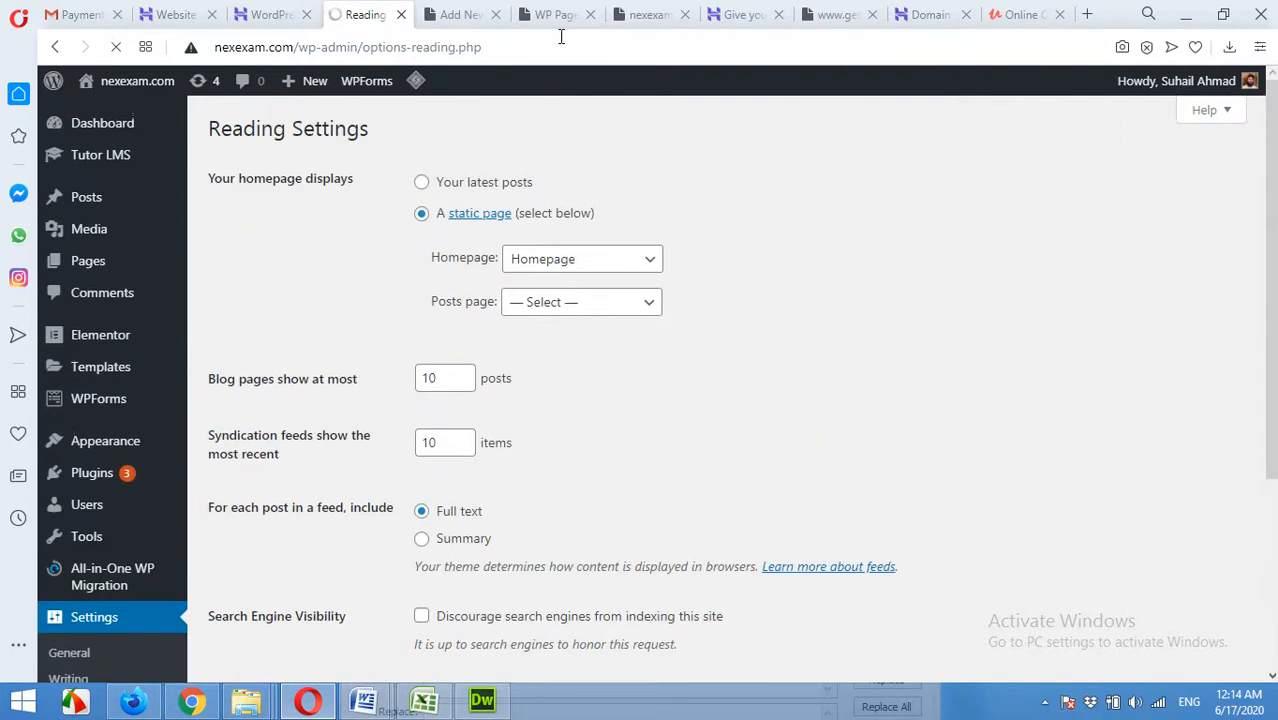
Reload the live nexexam.com site and look through the homepage sections from the banner down to the testimonials
left_click(648, 14)
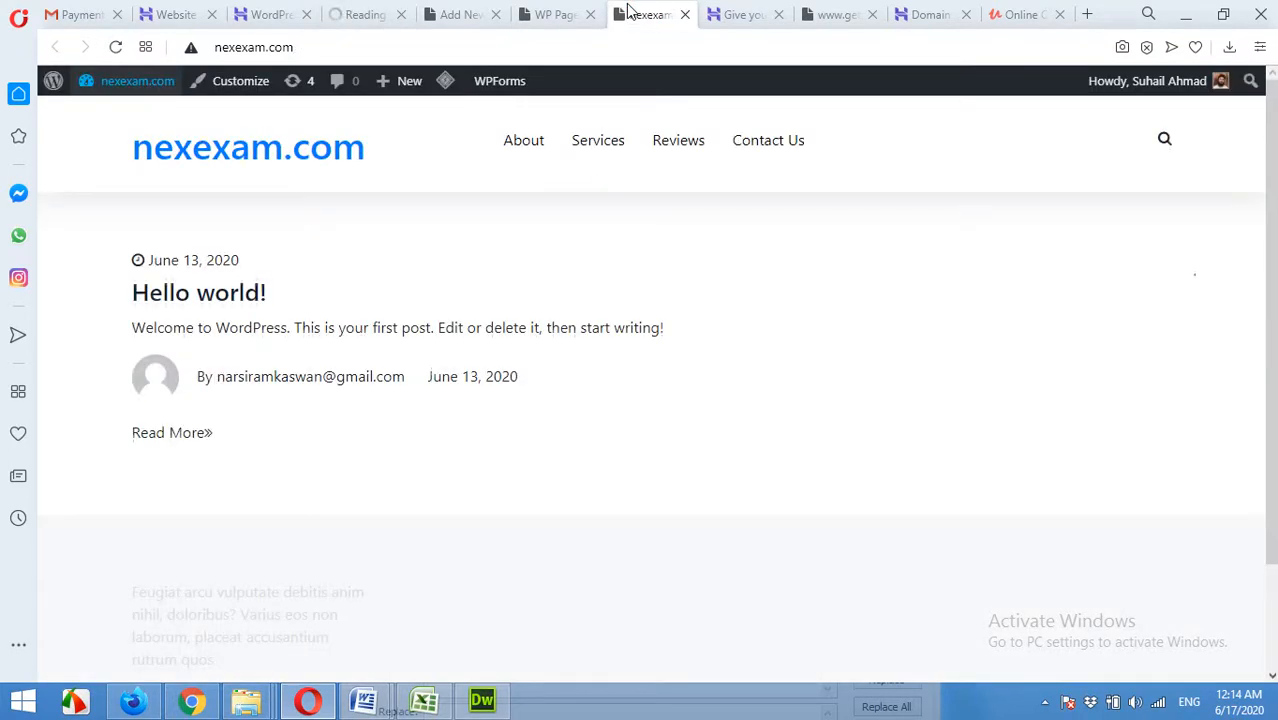
left_click(116, 49)
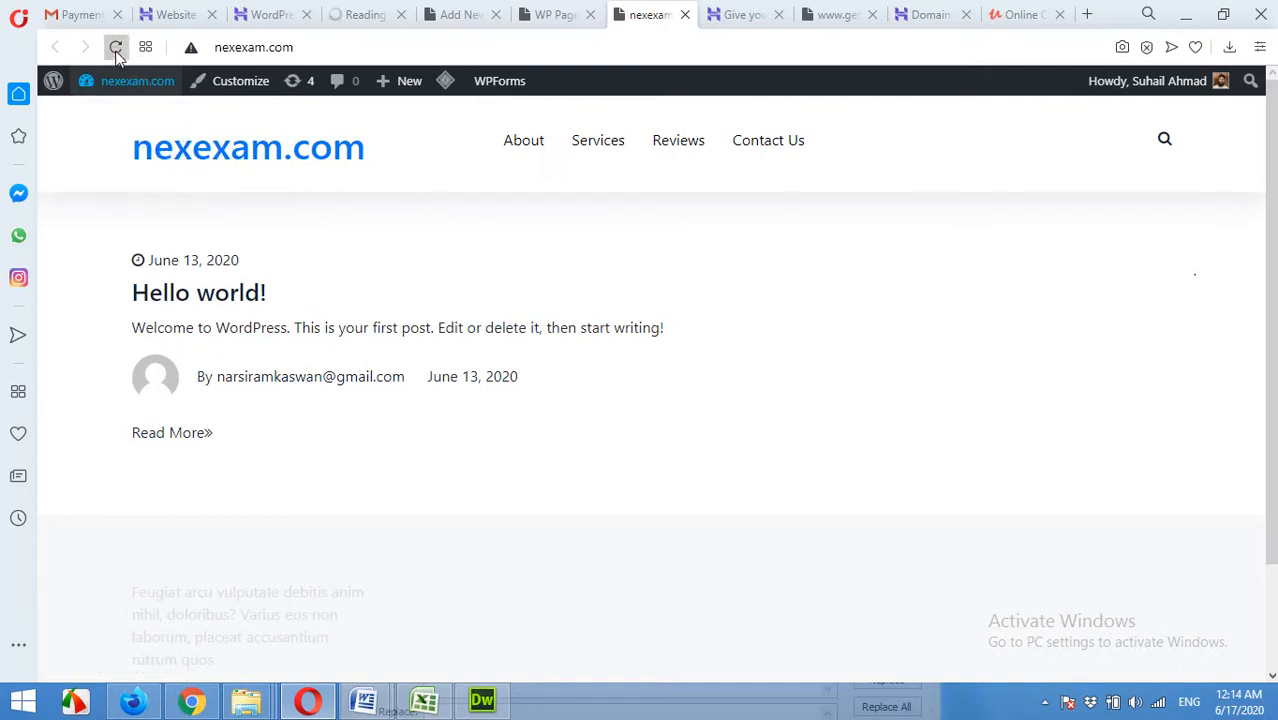
scroll(568, 380, "down", 5)
scroll(573, 395, "down", 3)
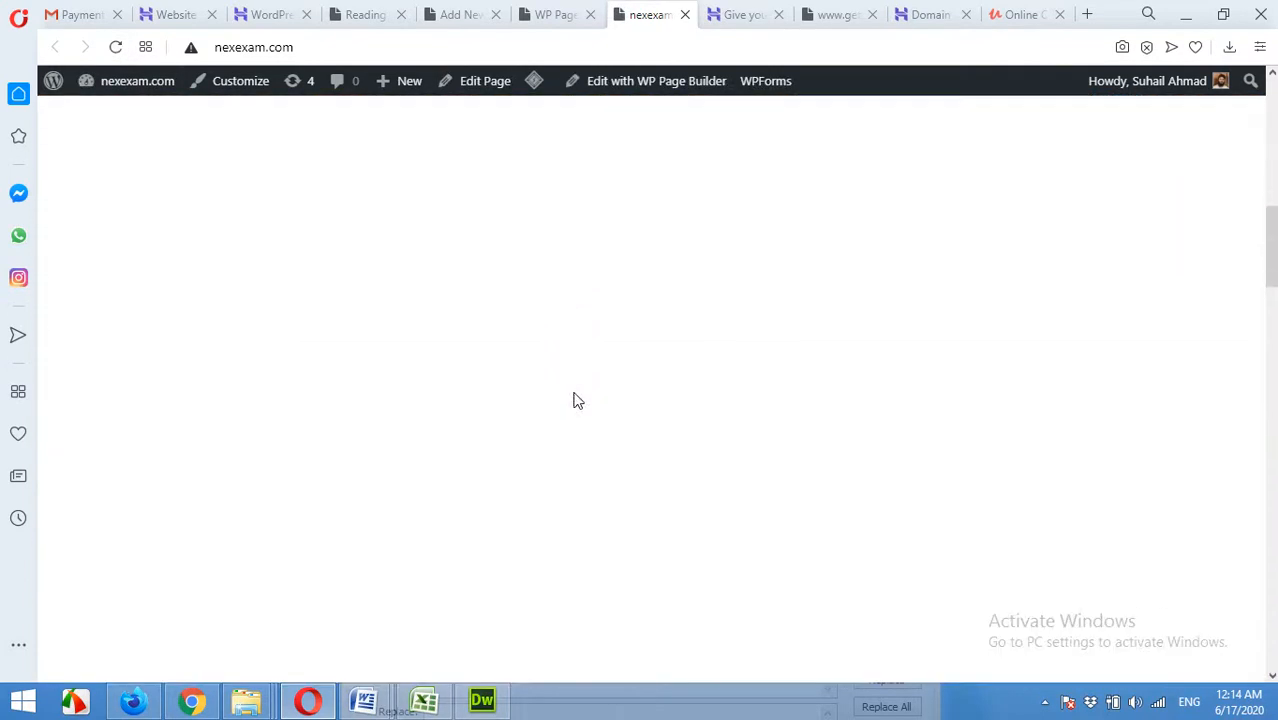
scroll(575, 400, "down", 10)
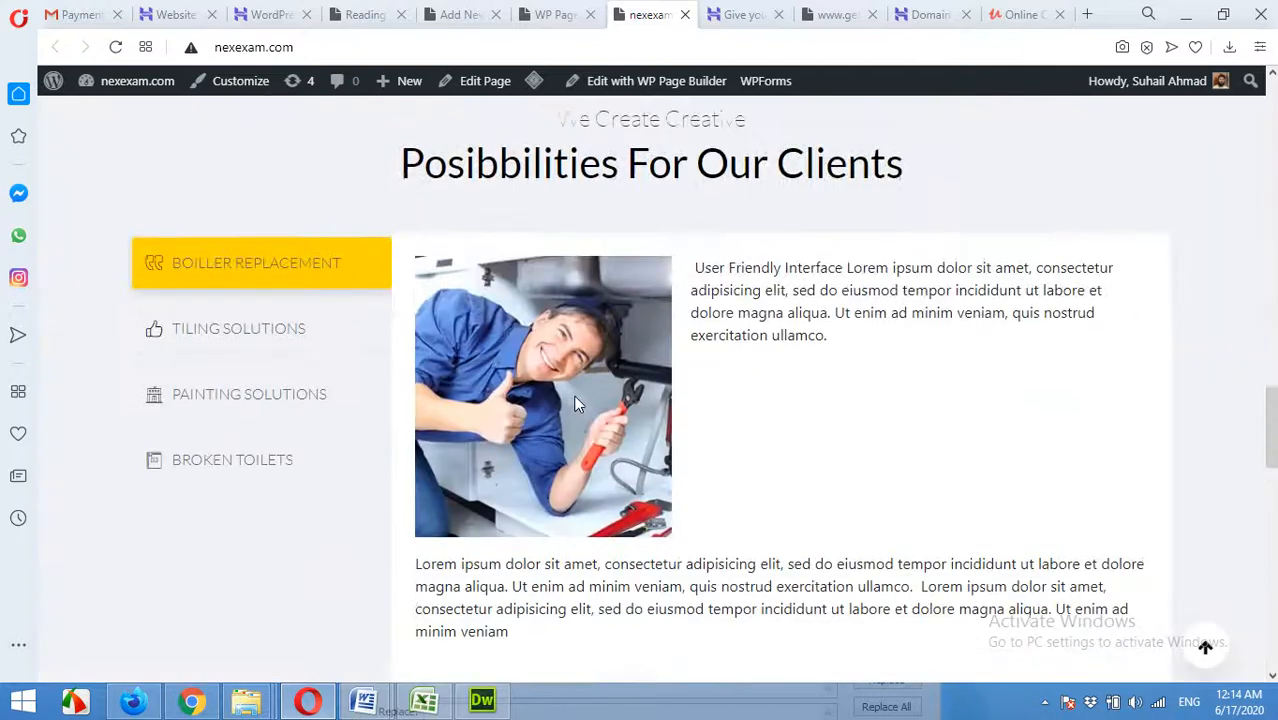
scroll(572, 410, "down", 7)
scroll(567, 440, "up", 12)
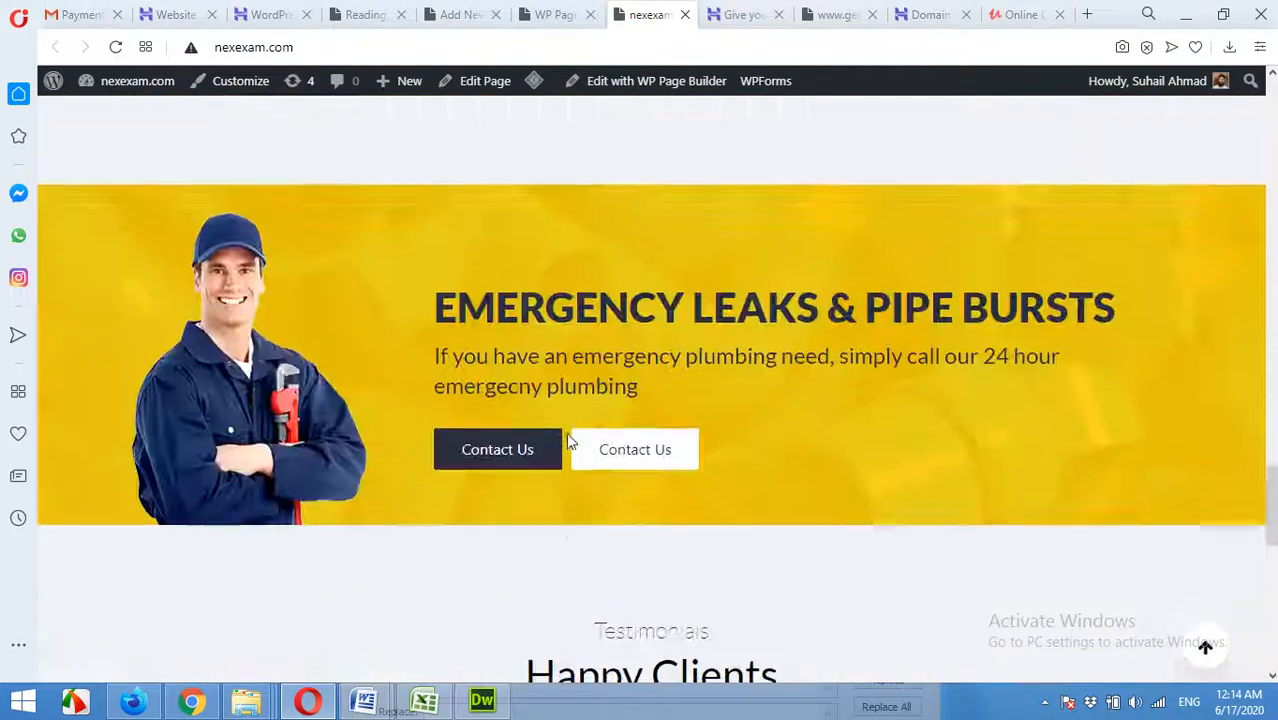
scroll(566, 440, "up", 10)
scroll(566, 440, "down", 2)
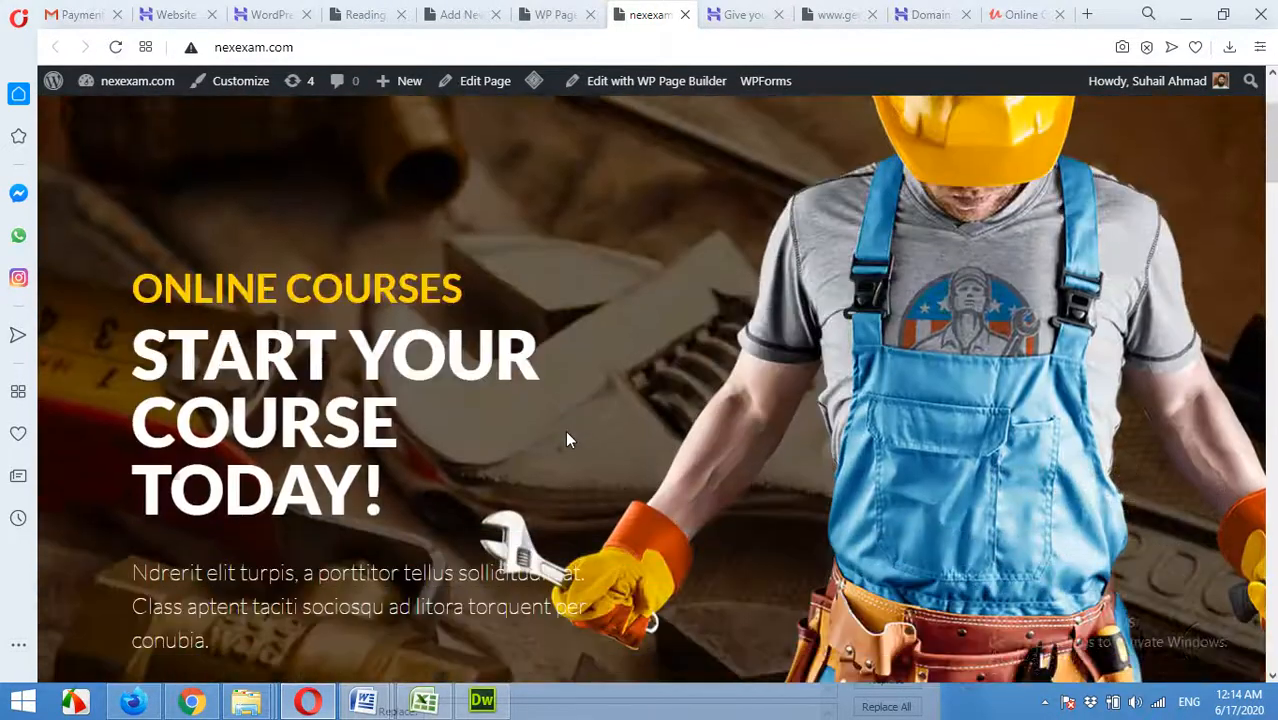
scroll(566, 440, "up", 1)
scroll(566, 440, "up", 1)
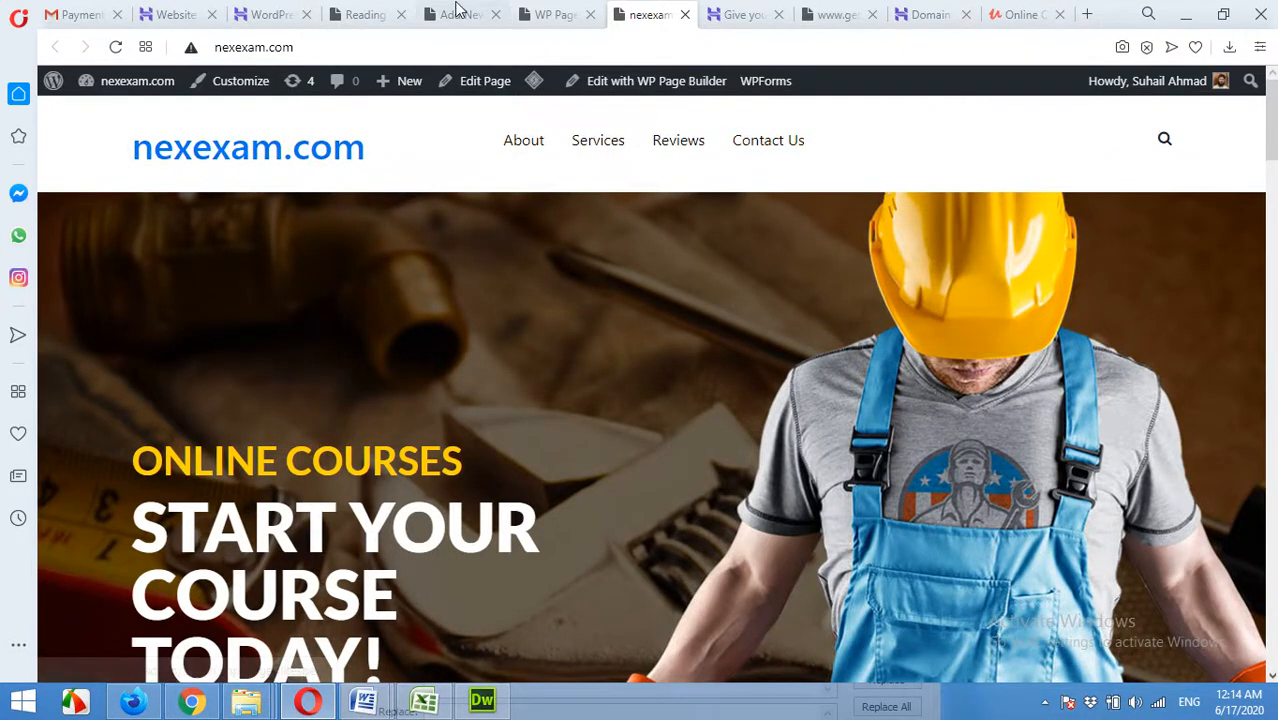
Open the WordPress menu editor and remove About, Services, Reviews and Contact Us from the Primary Menu
left_click(373, 10)
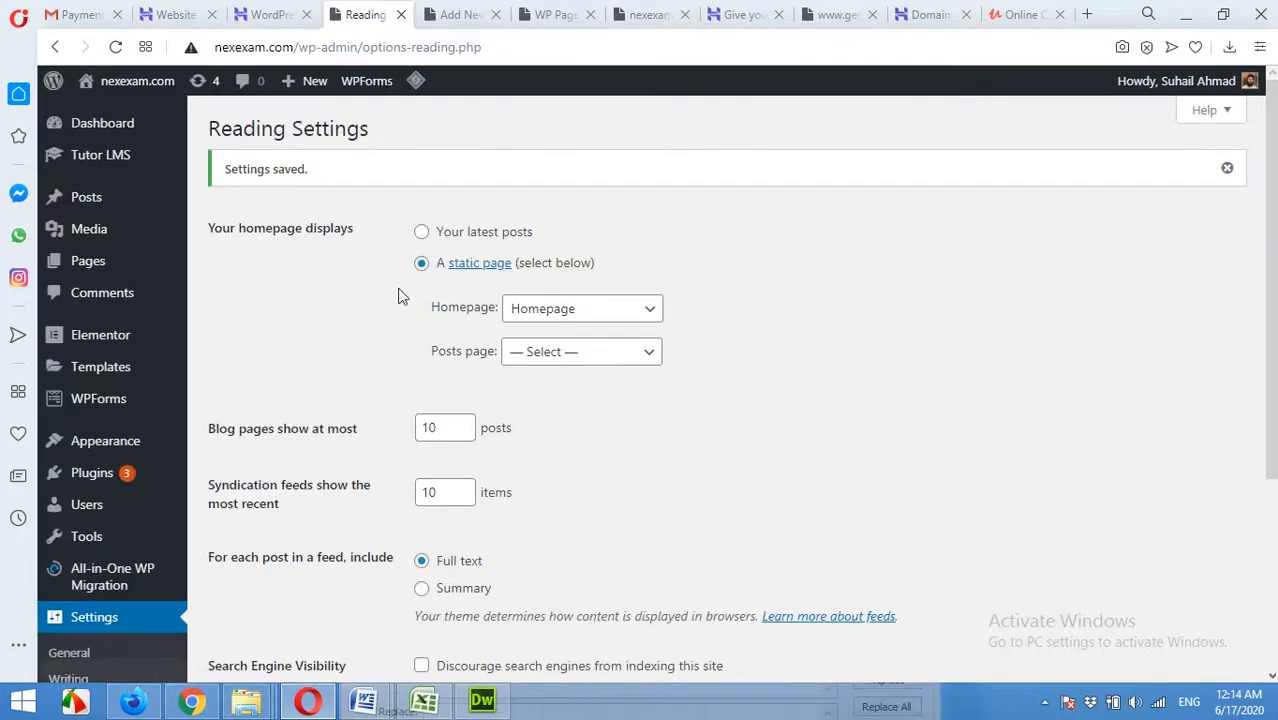
mouse_move(94, 451)
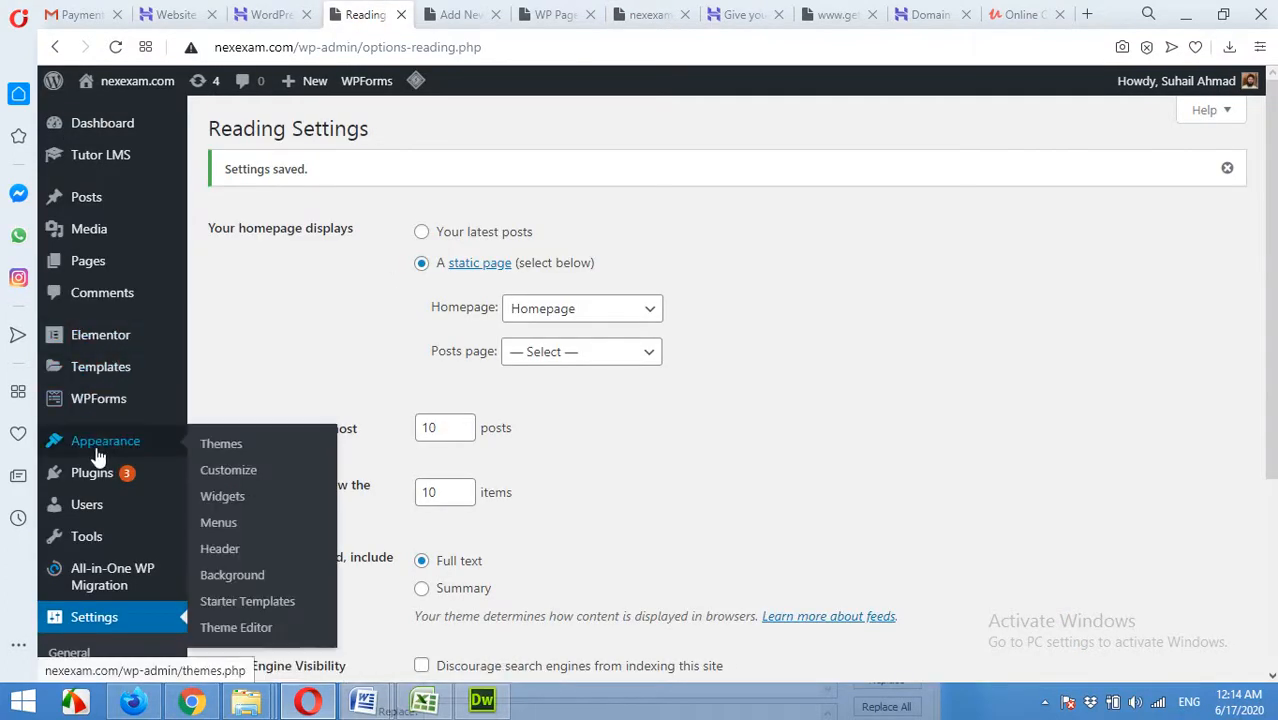
left_click(229, 518)
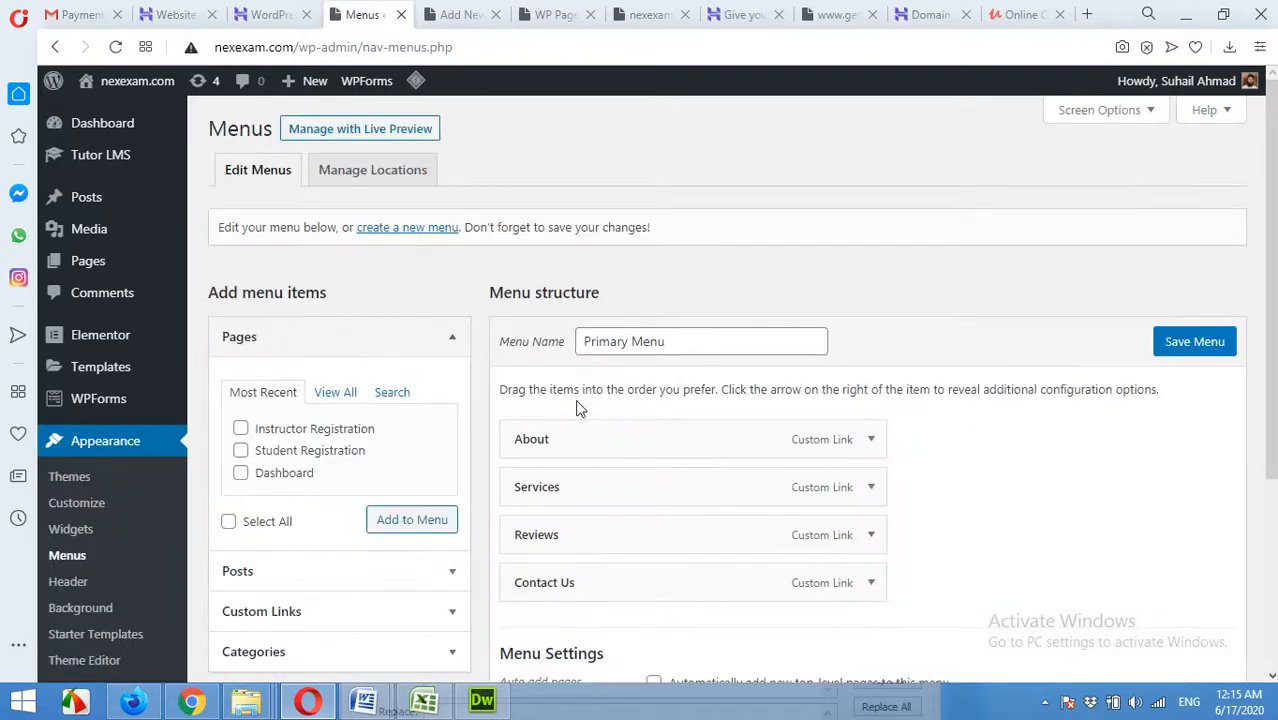
scroll(579, 408, "down", 1)
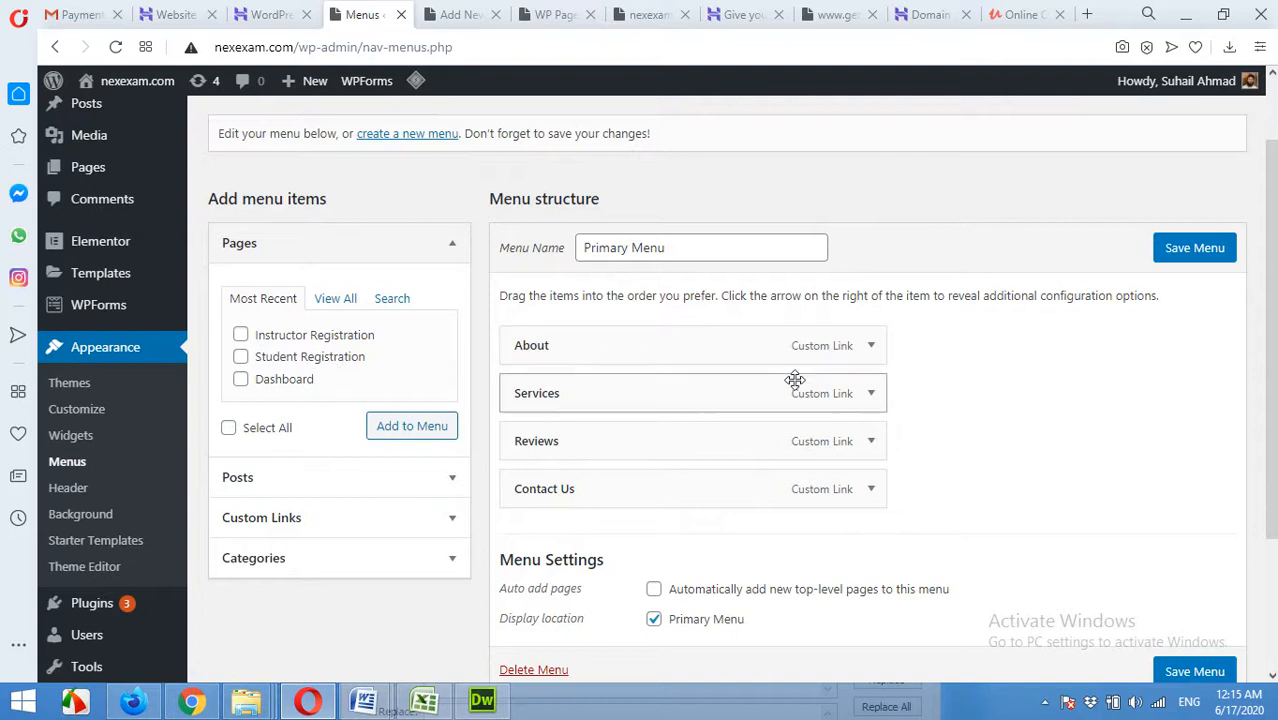
left_click(873, 345)
left_click(528, 532)
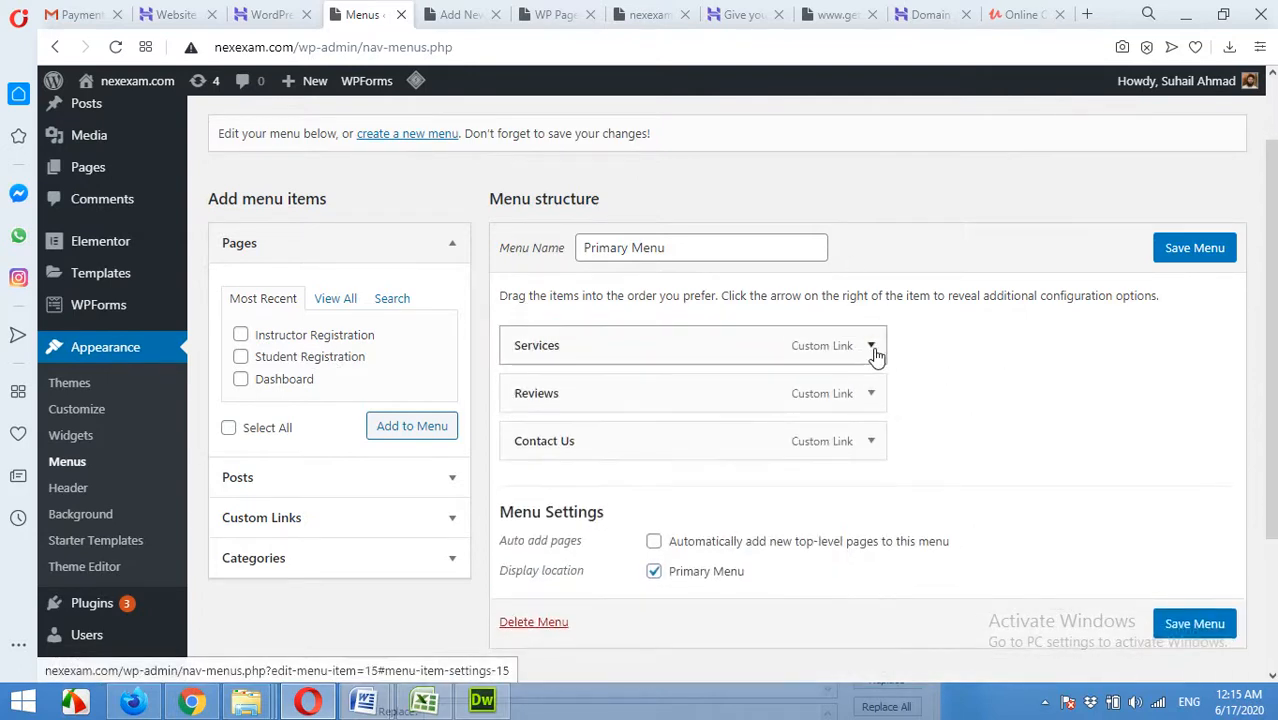
left_click(873, 345)
left_click(528, 532)
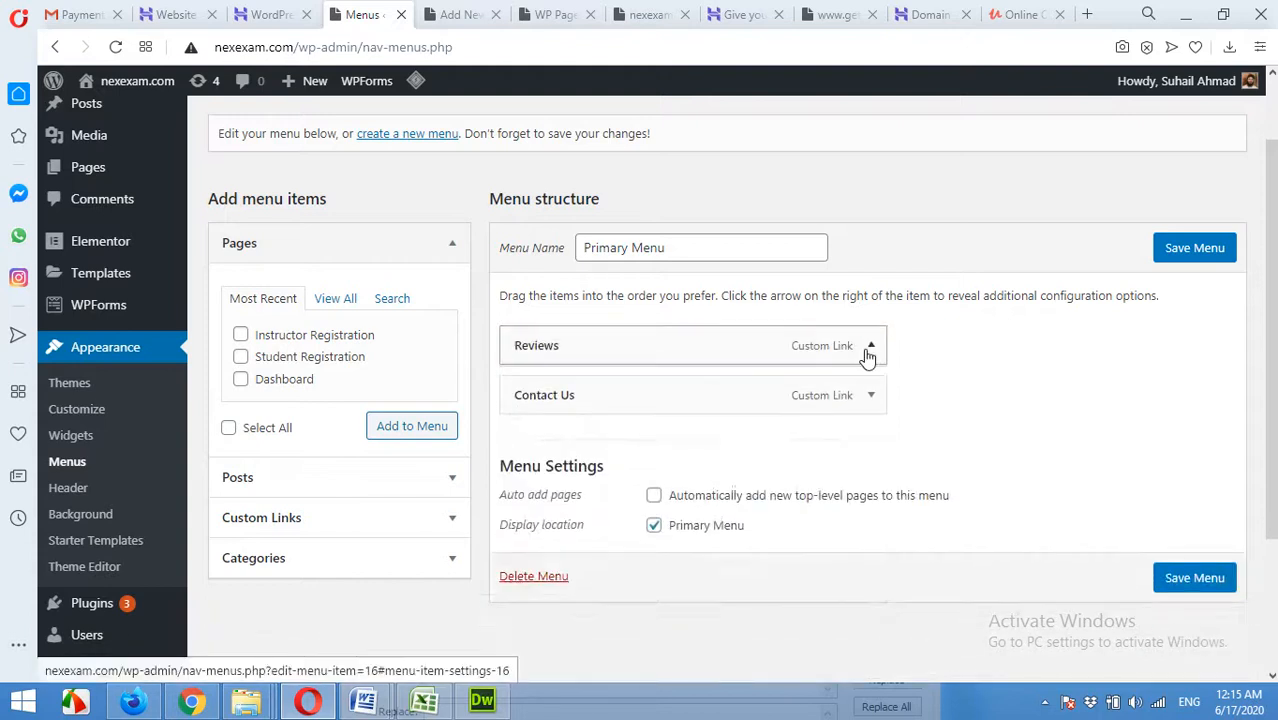
left_click(869, 350)
left_click(524, 531)
left_click(870, 348)
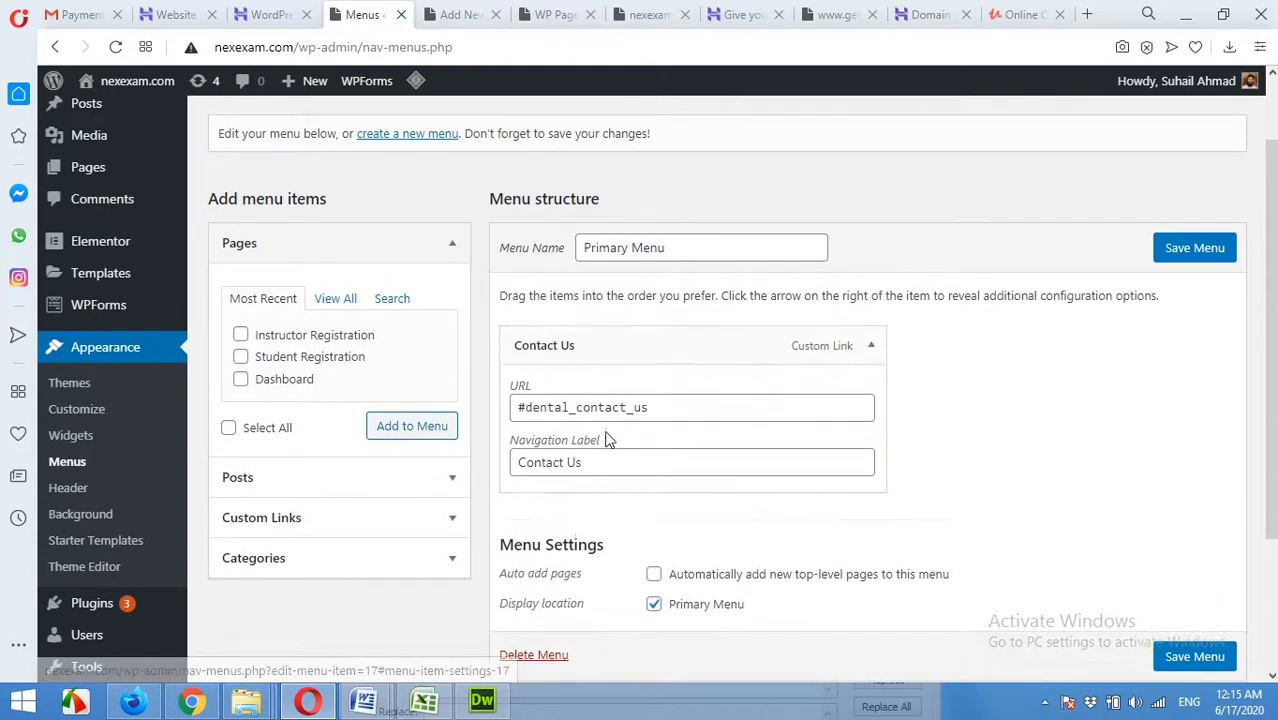
left_click(538, 509)
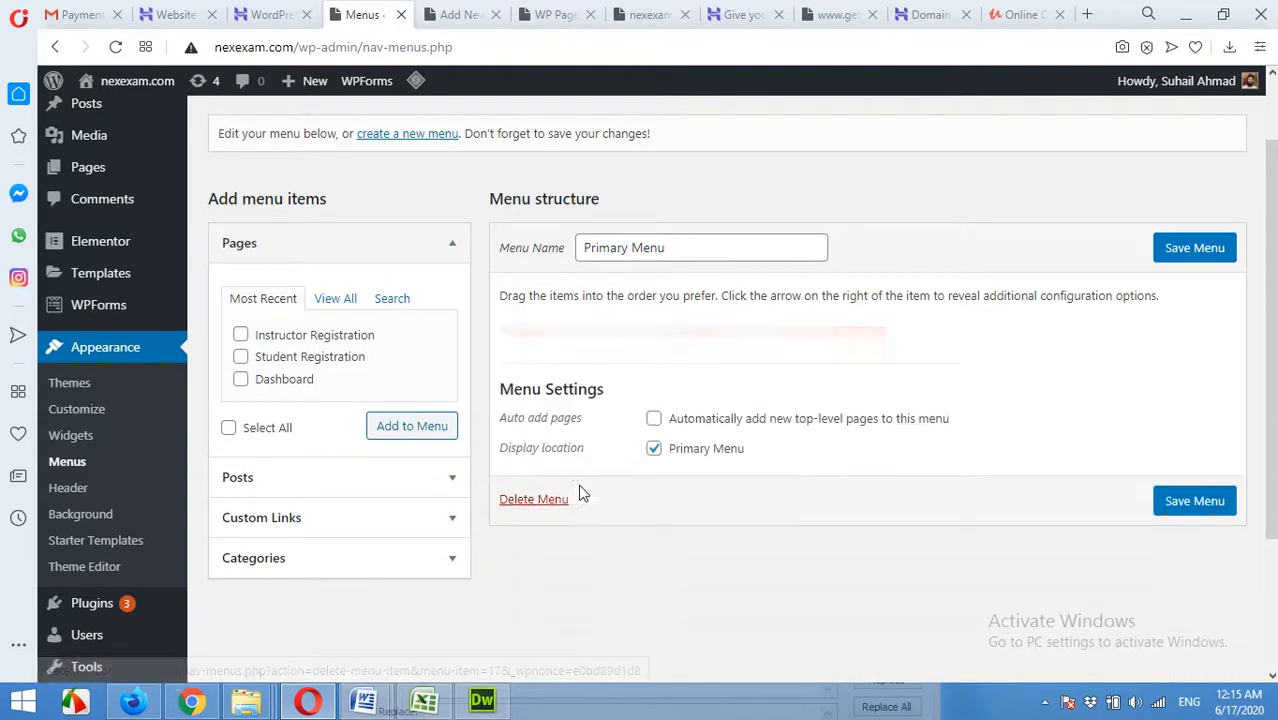
Add the Instructor Registration, Student Registration, Dashboard and Homepage pages to the Primary Menu
left_click(241, 335)
left_click(241, 357)
left_click(241, 379)
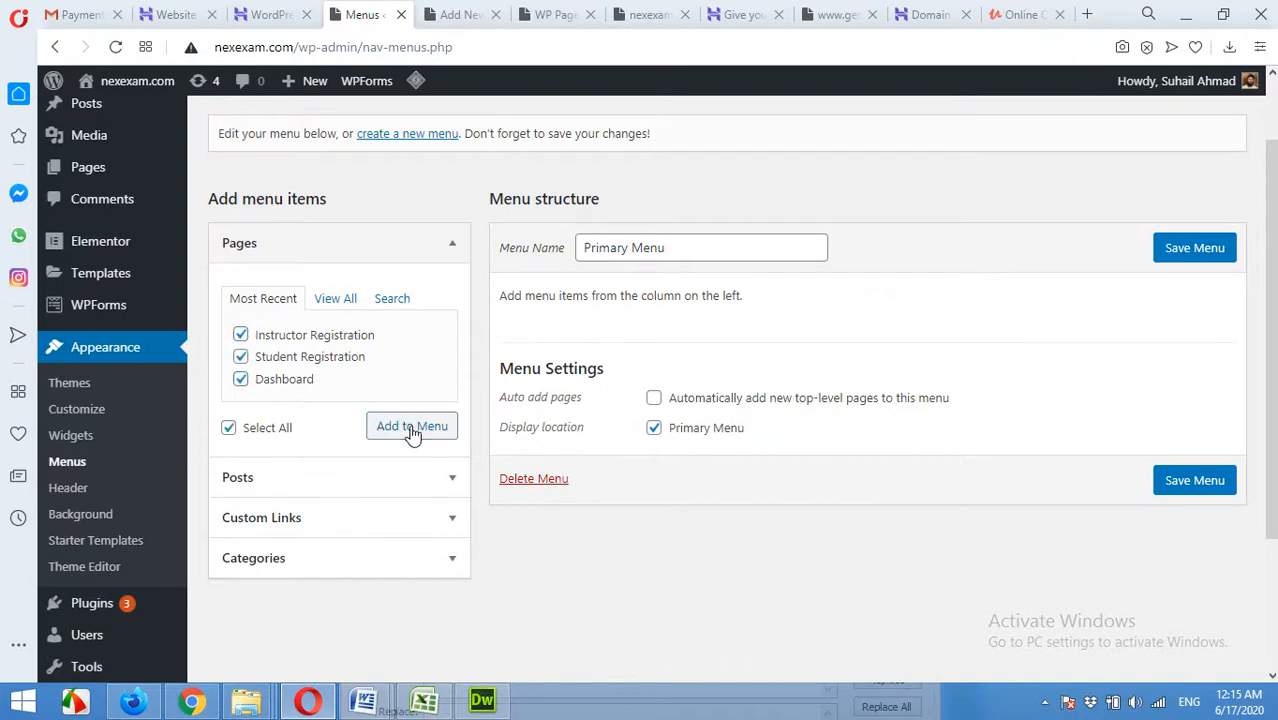
left_click(412, 427)
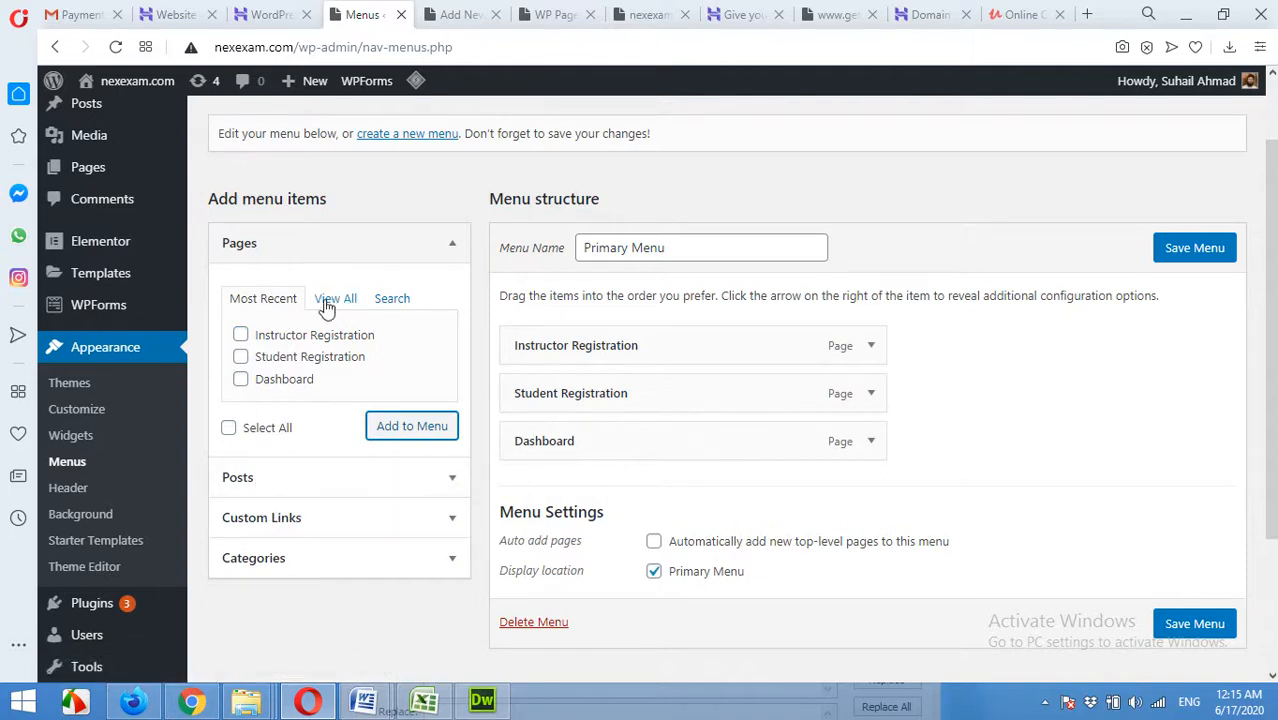
left_click(337, 300)
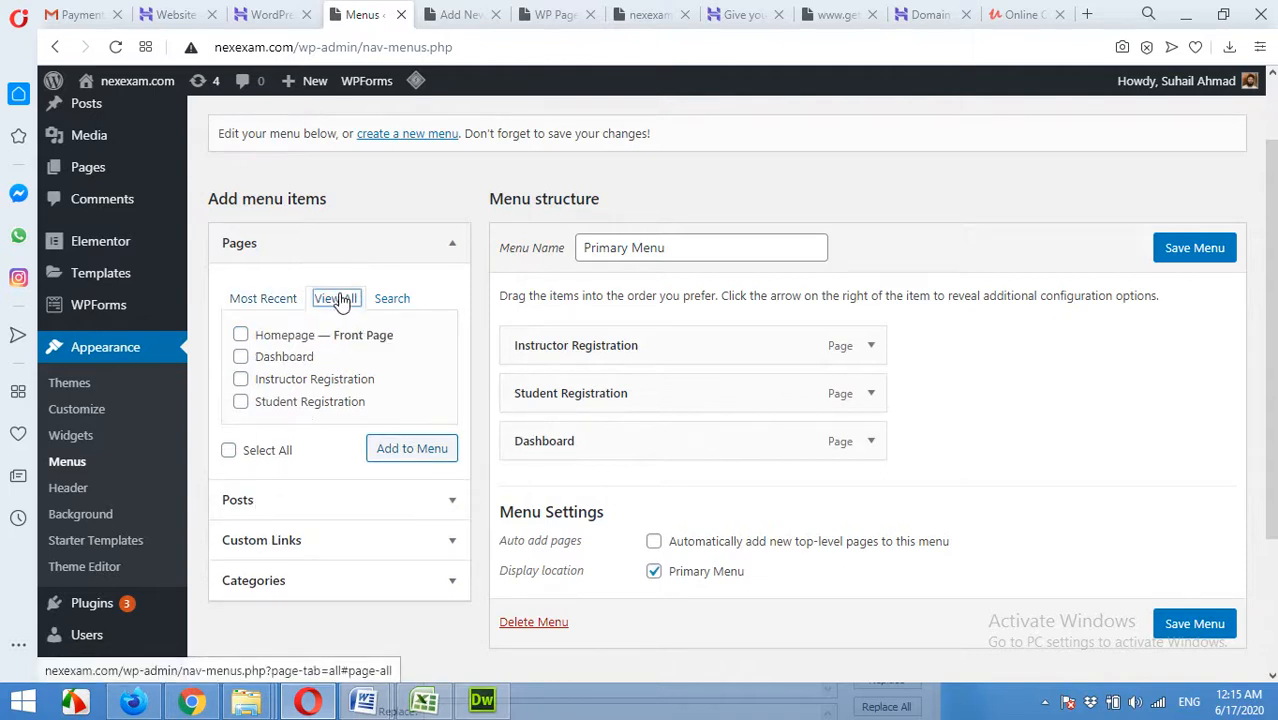
left_click(241, 336)
left_click(446, 448)
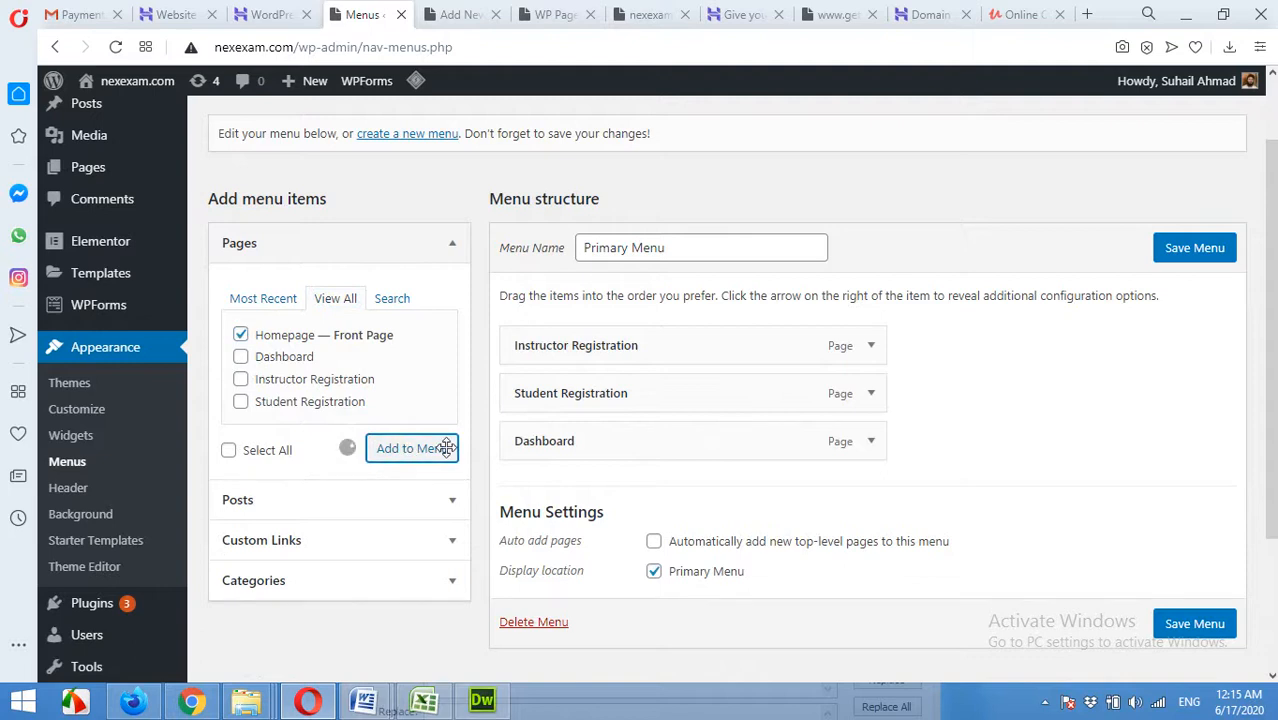
Set the Homepage menu item's navigation label to "Home" and order the menu with Home first and Dashboard directly below it
left_click(871, 347)
left_click_drag(598, 410, 503, 417)
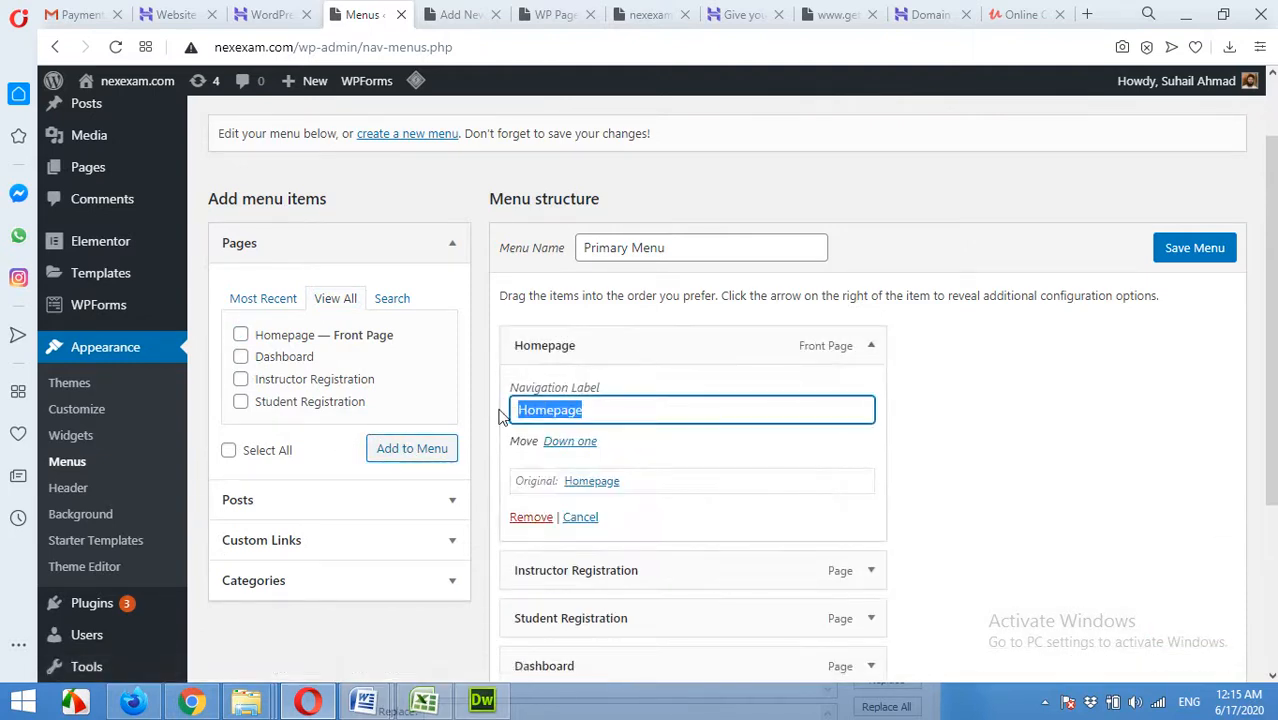
type("Ho")
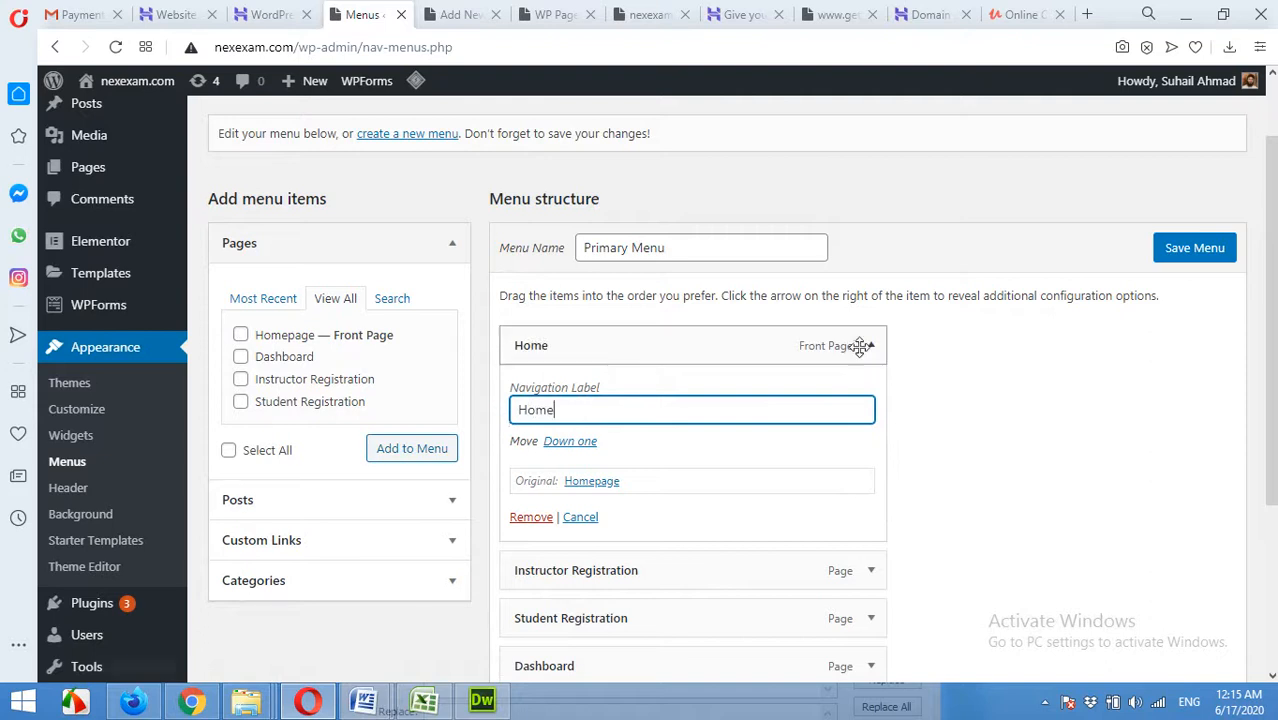
left_click(871, 345)
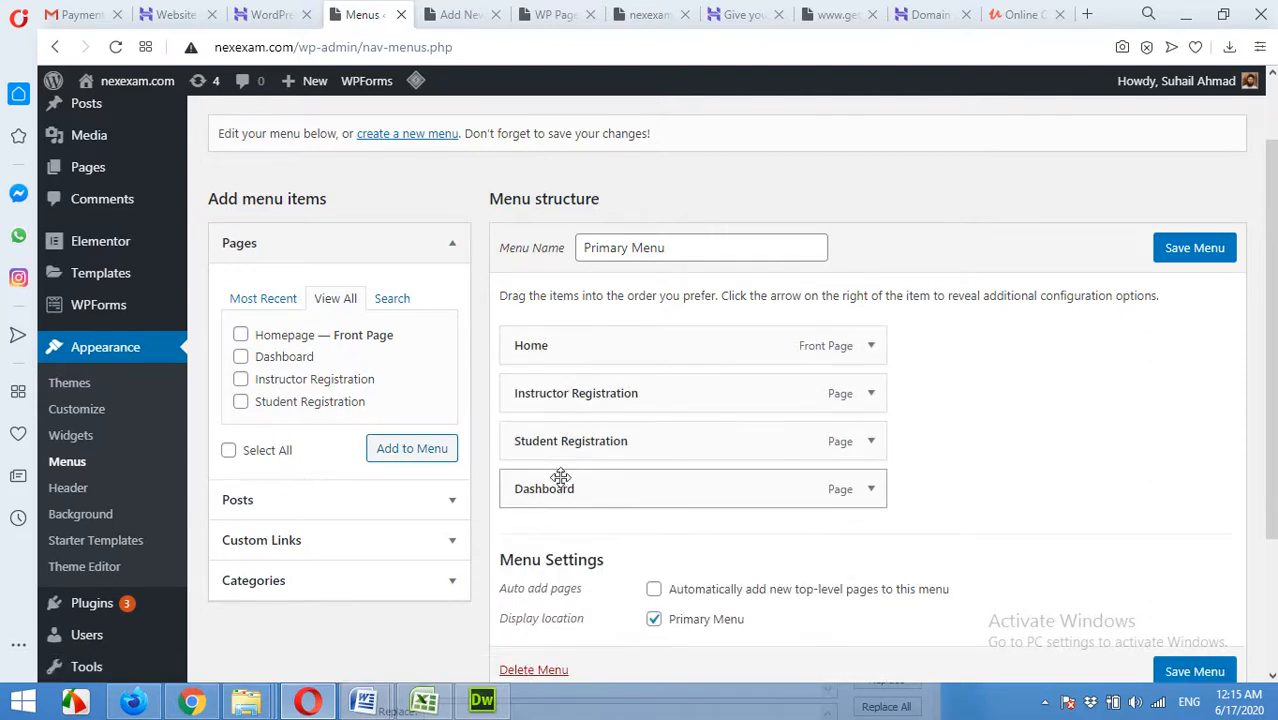
left_click_drag(560, 494, 565, 397)
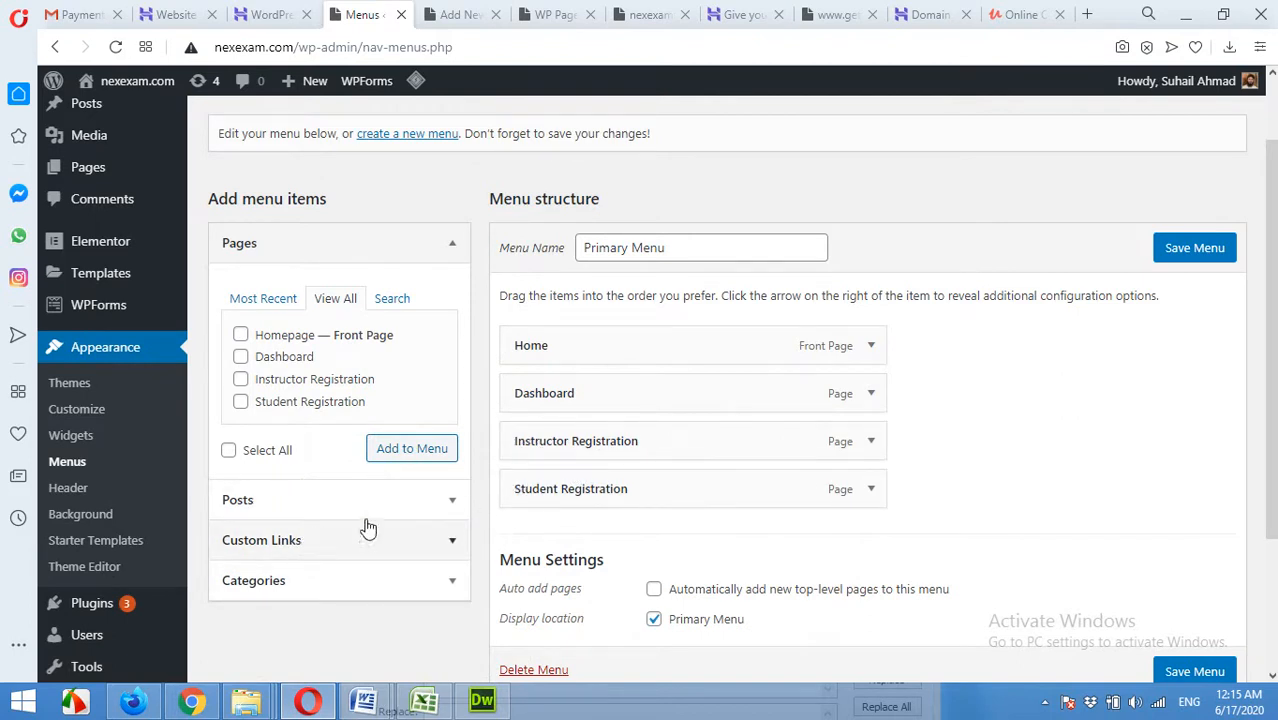
Add a custom link named "Registration" with the URL # to the Primary Menu
left_click(287, 545)
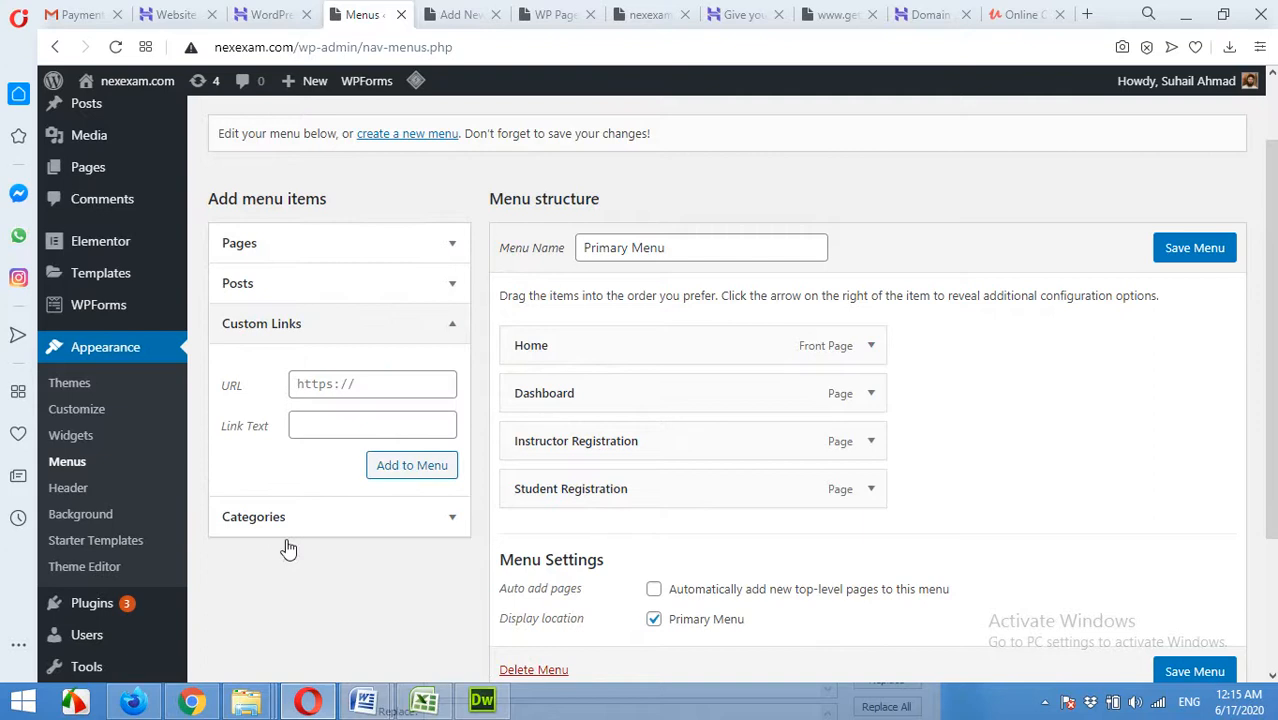
left_click(372, 385)
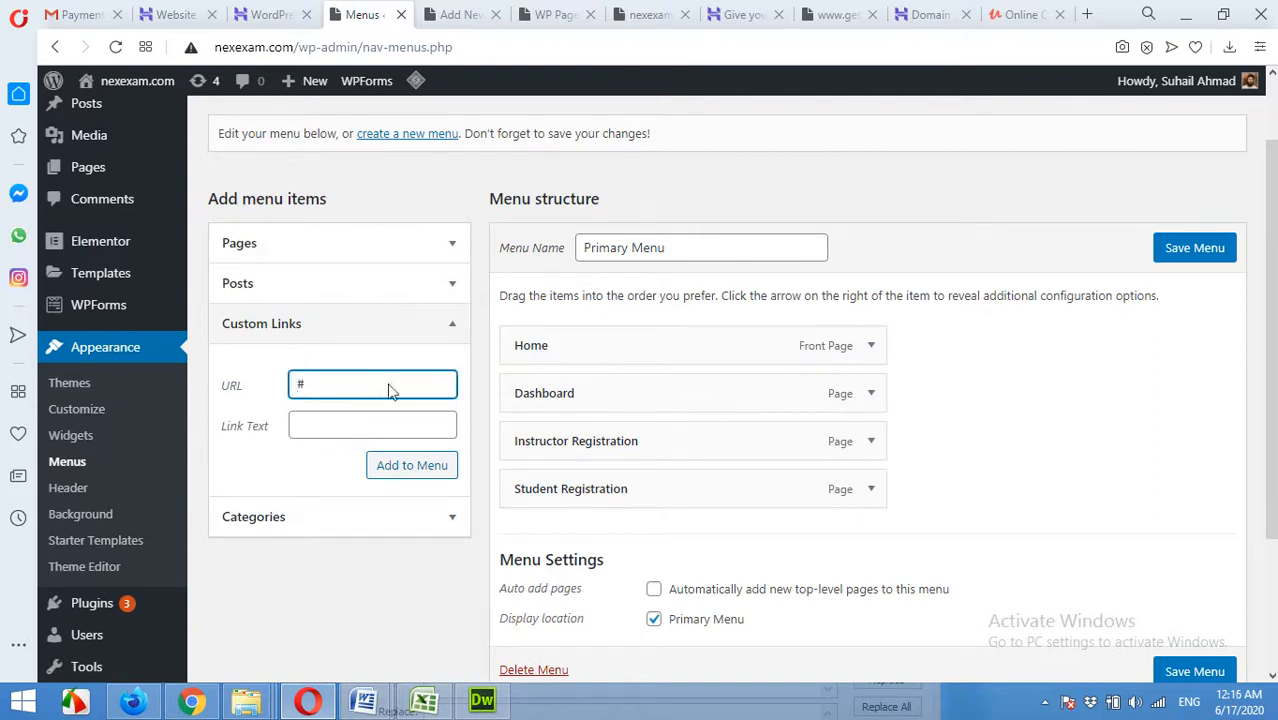
left_click(392, 432)
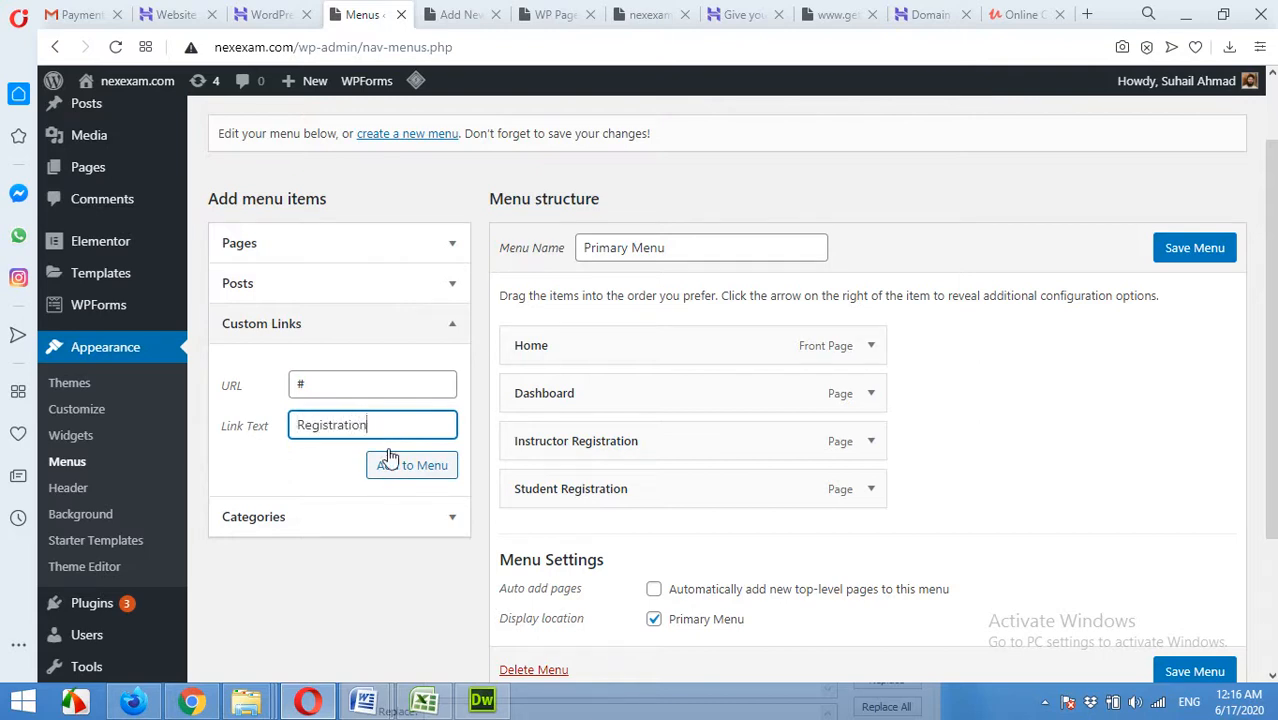
left_click(398, 468)
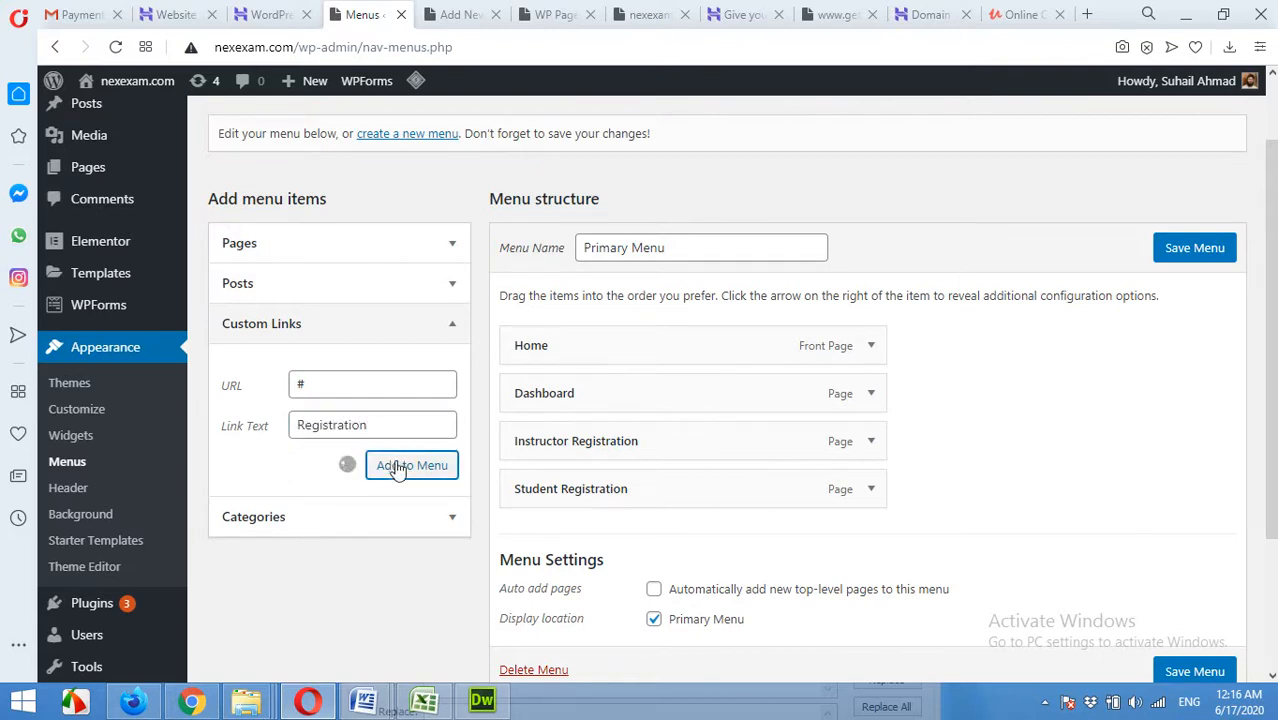
Place Registration below Dashboard, nest Instructor Registration and Student Registration under it as sub items, and save the menu
left_click_drag(601, 537, 585, 442)
left_click_drag(567, 488, 608, 524)
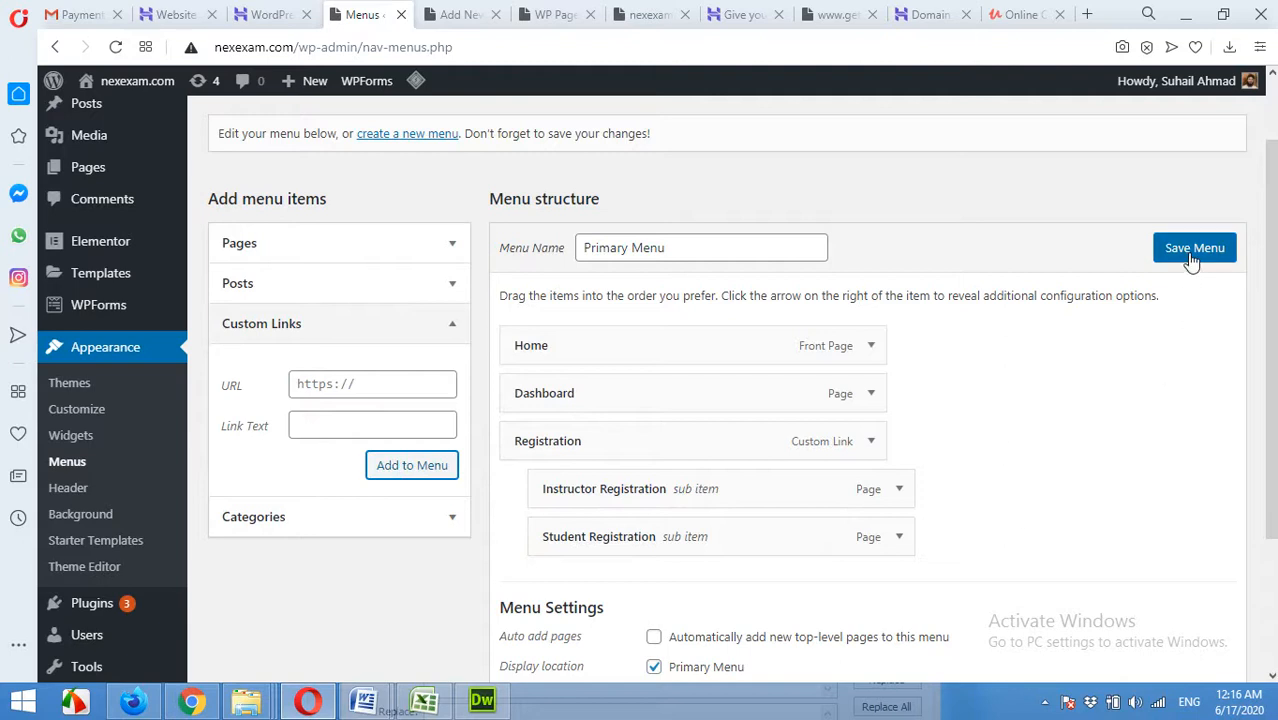
left_click(679, 250)
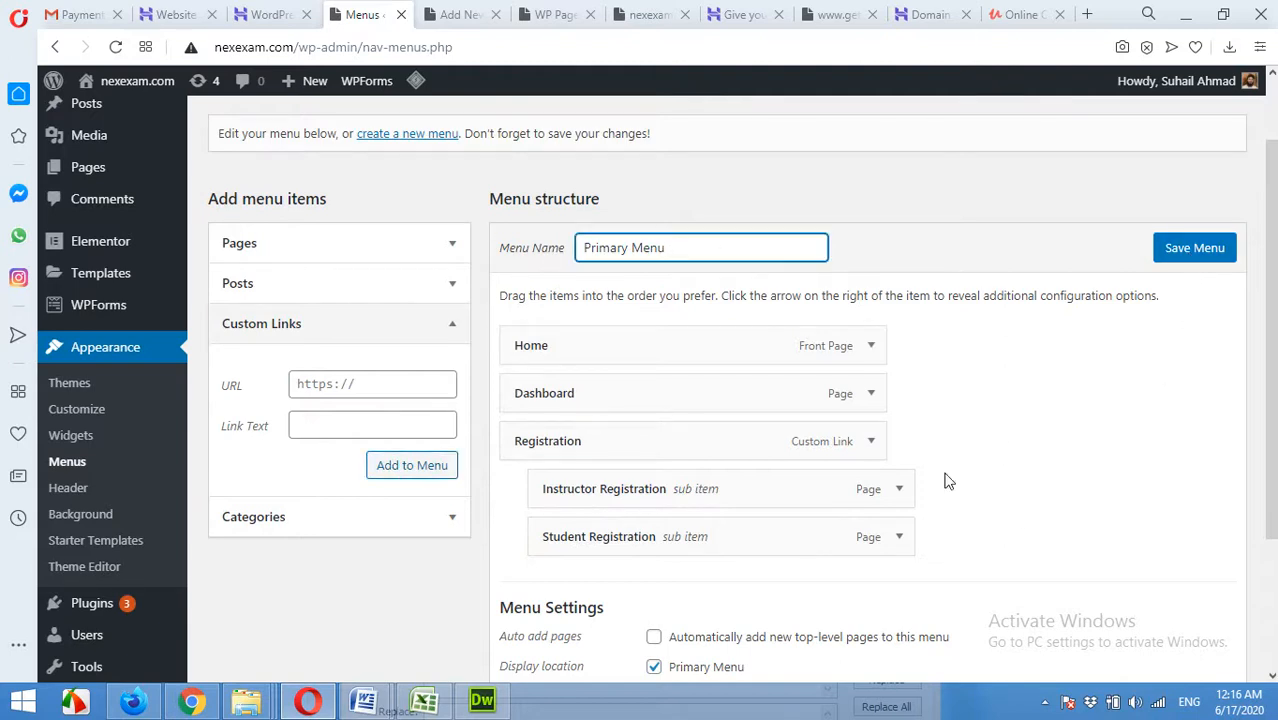
scroll(948, 481, "down", 2)
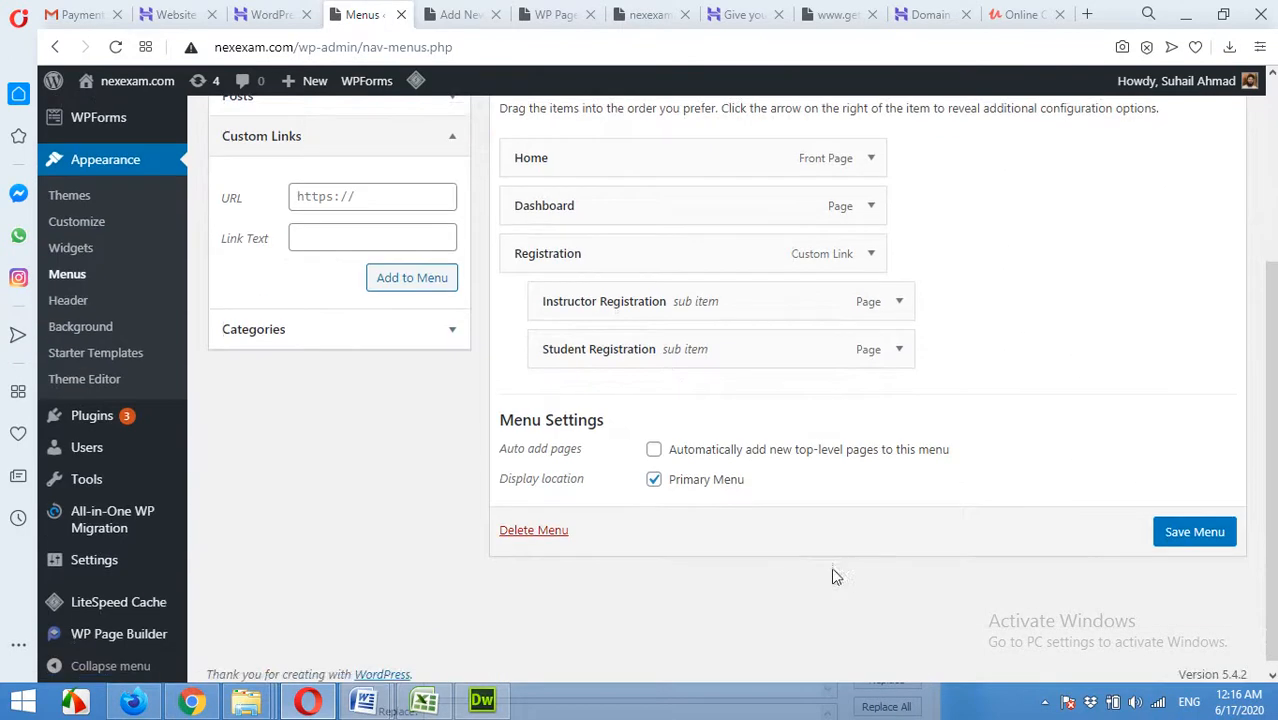
left_click(1187, 536)
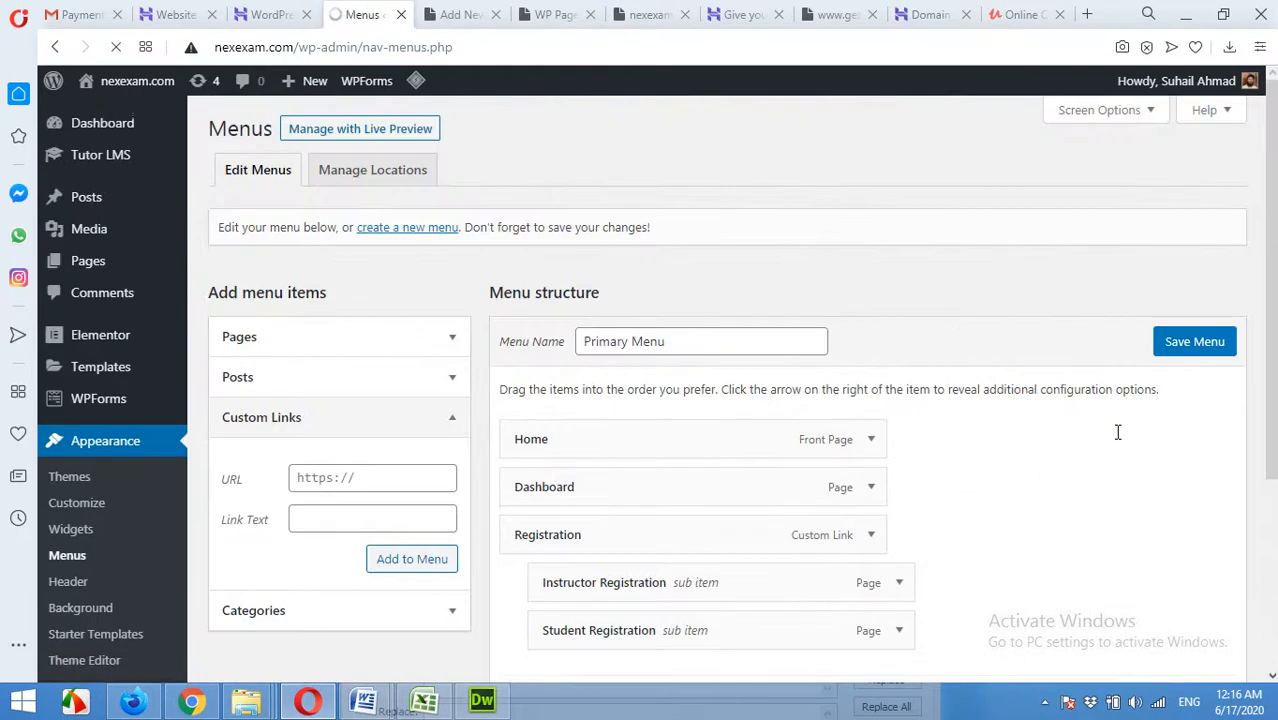
Reload the live nexexam.com site and check the header menu, including the Registration item
left_click(648, 14)
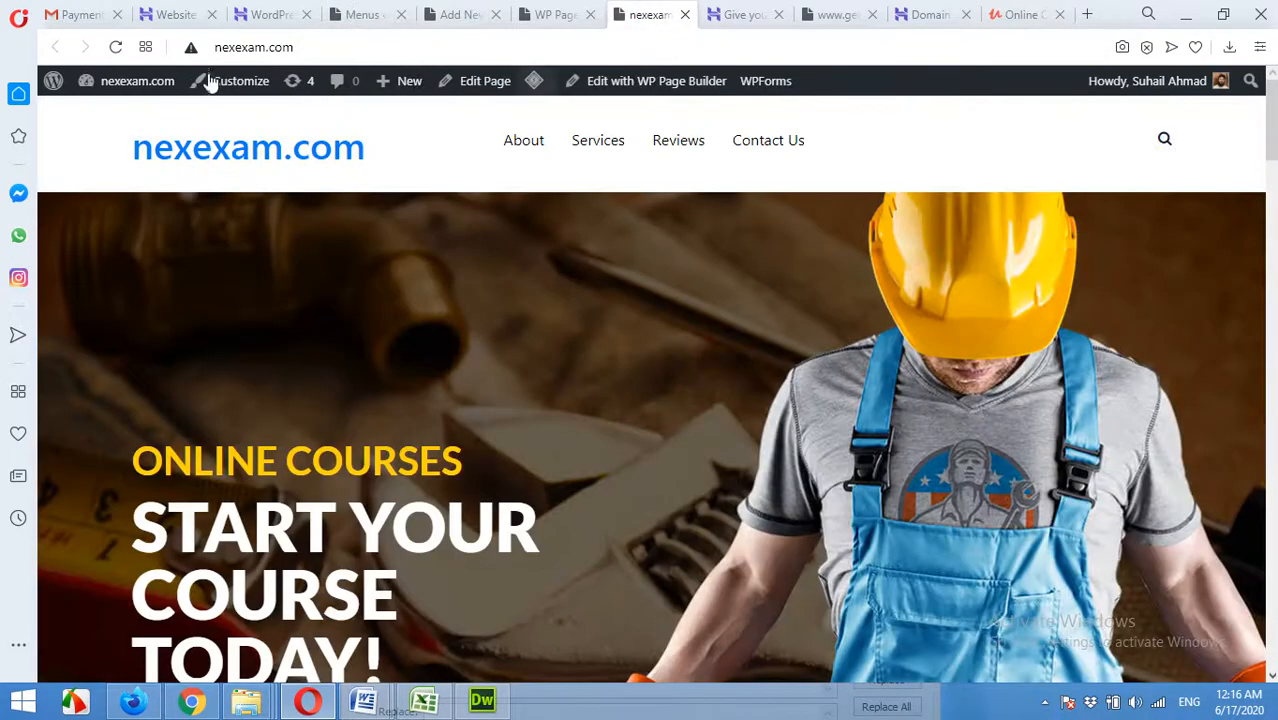
left_click(119, 47)
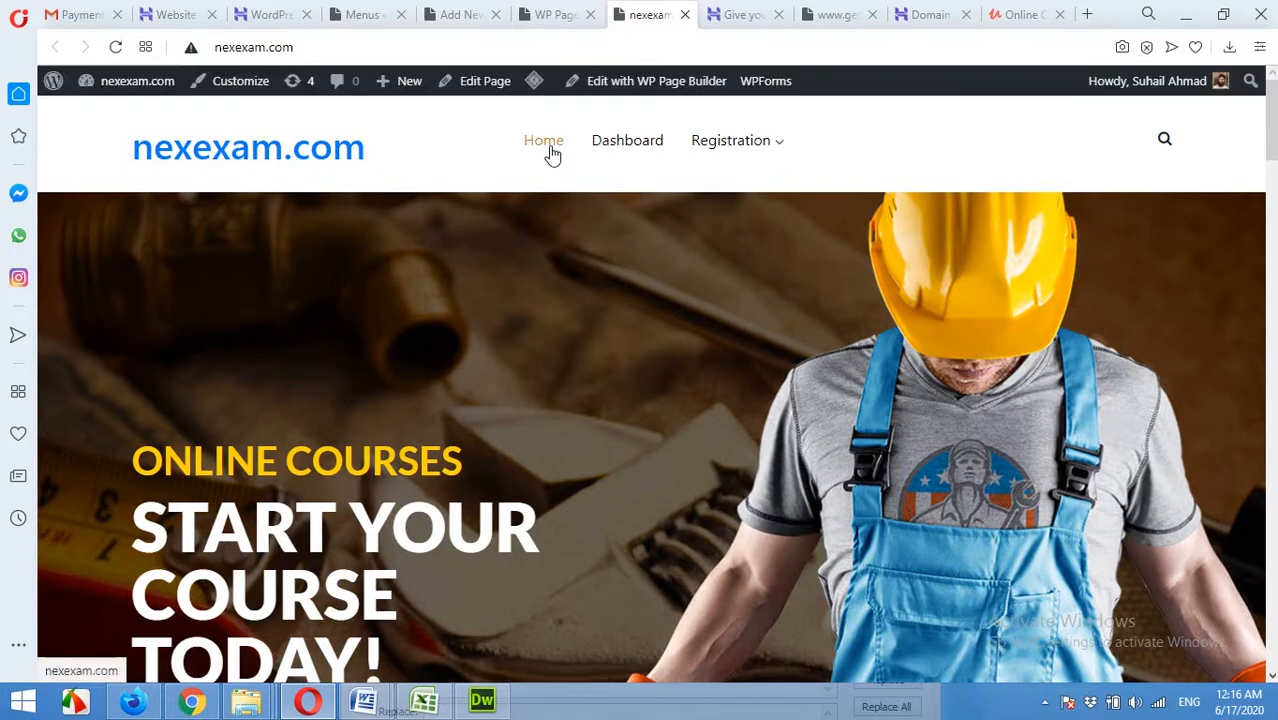
mouse_move(727, 157)
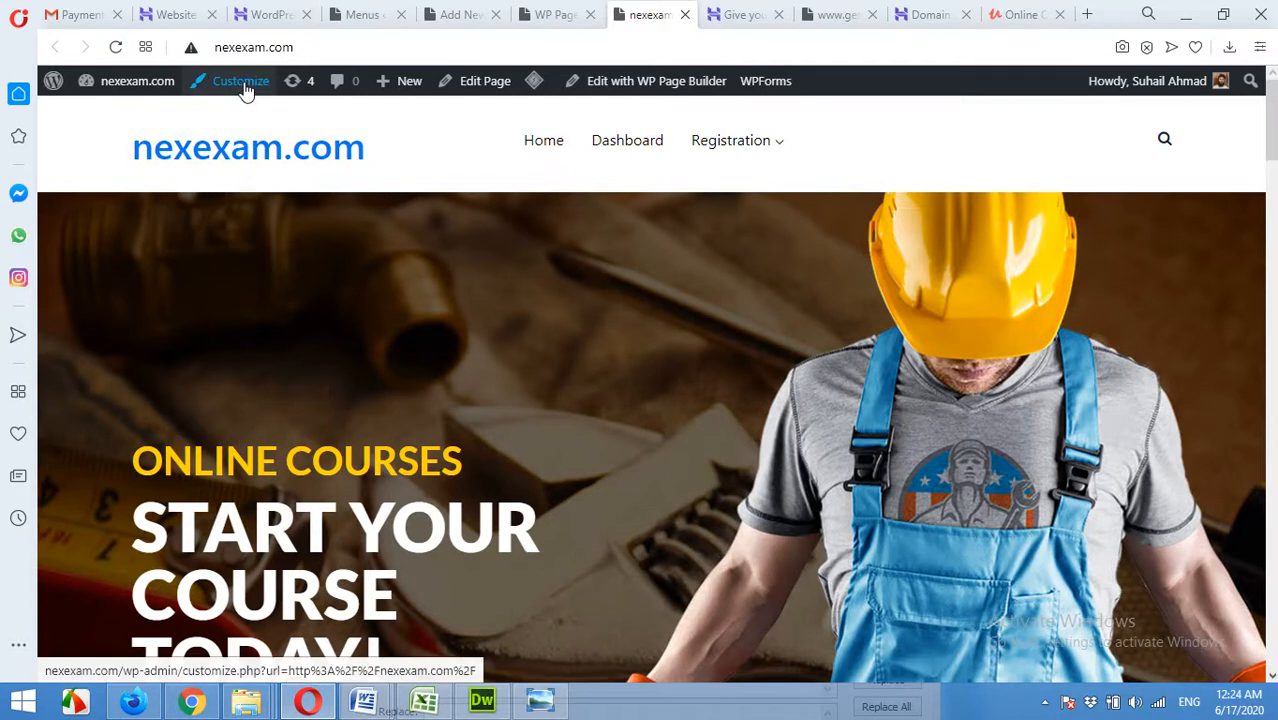
Open the theme Customizer in a new browser tab and set the site's tagline to "Start your course today"
left_click(357, 14)
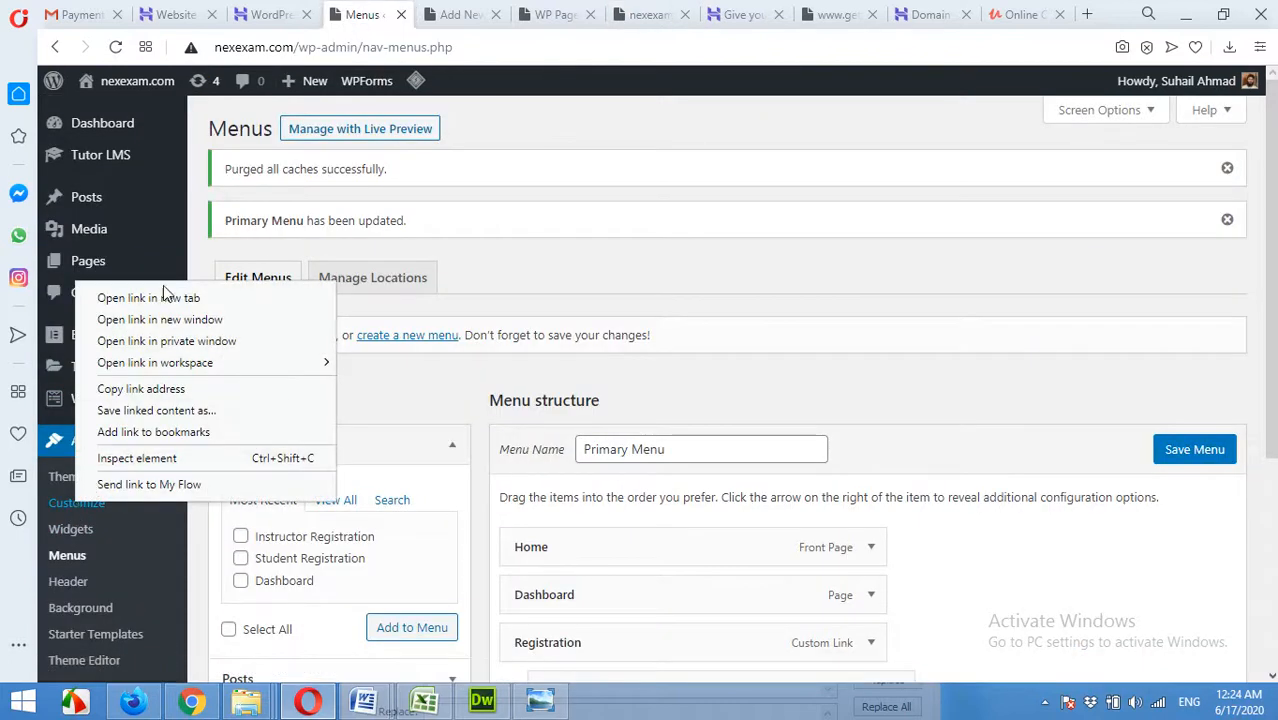
left_click(160, 297)
left_click(433, 14)
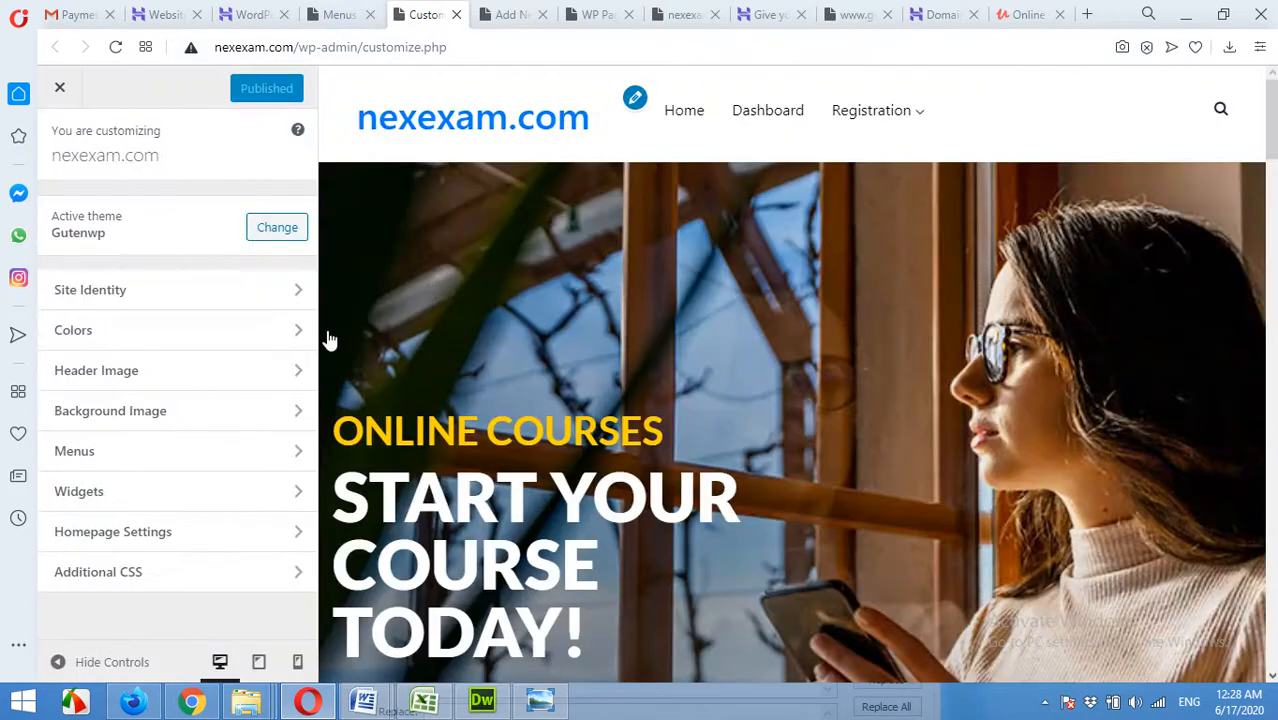
left_click(222, 292)
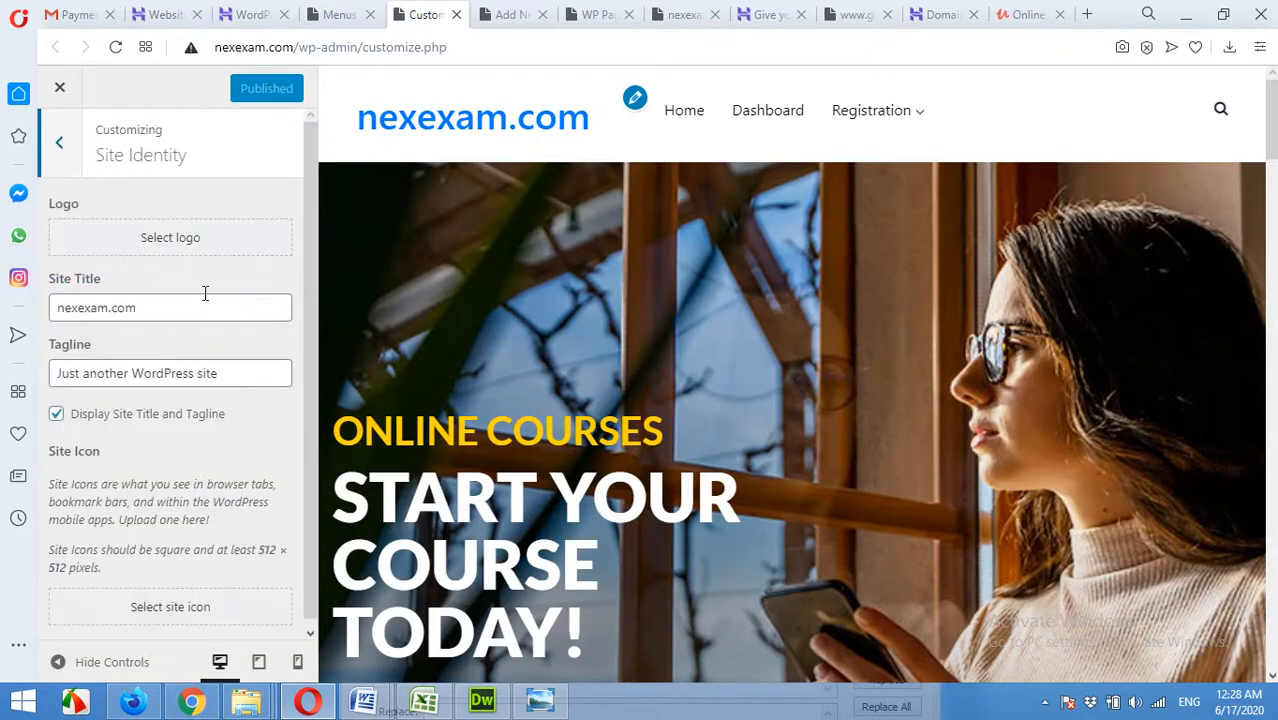
left_click(151, 307)
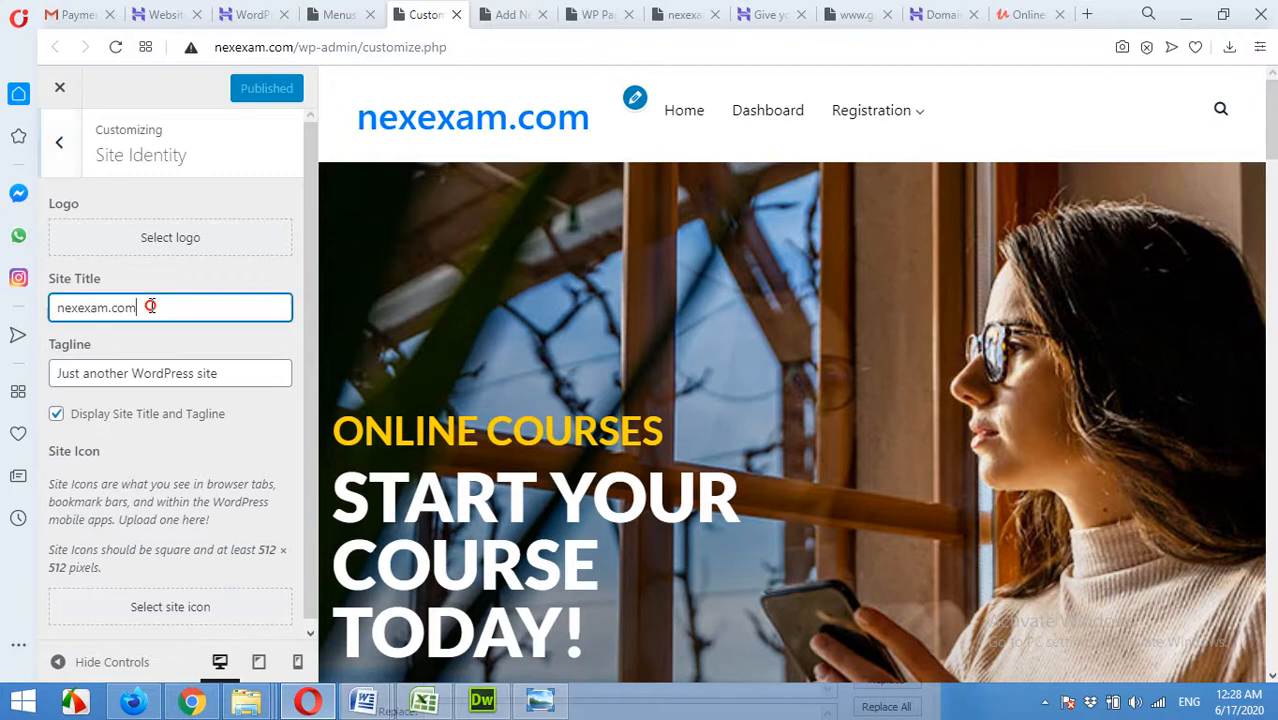
left_click_drag(157, 307, 57, 307)
left_click(116, 373)
left_click_drag(215, 376, 55, 388)
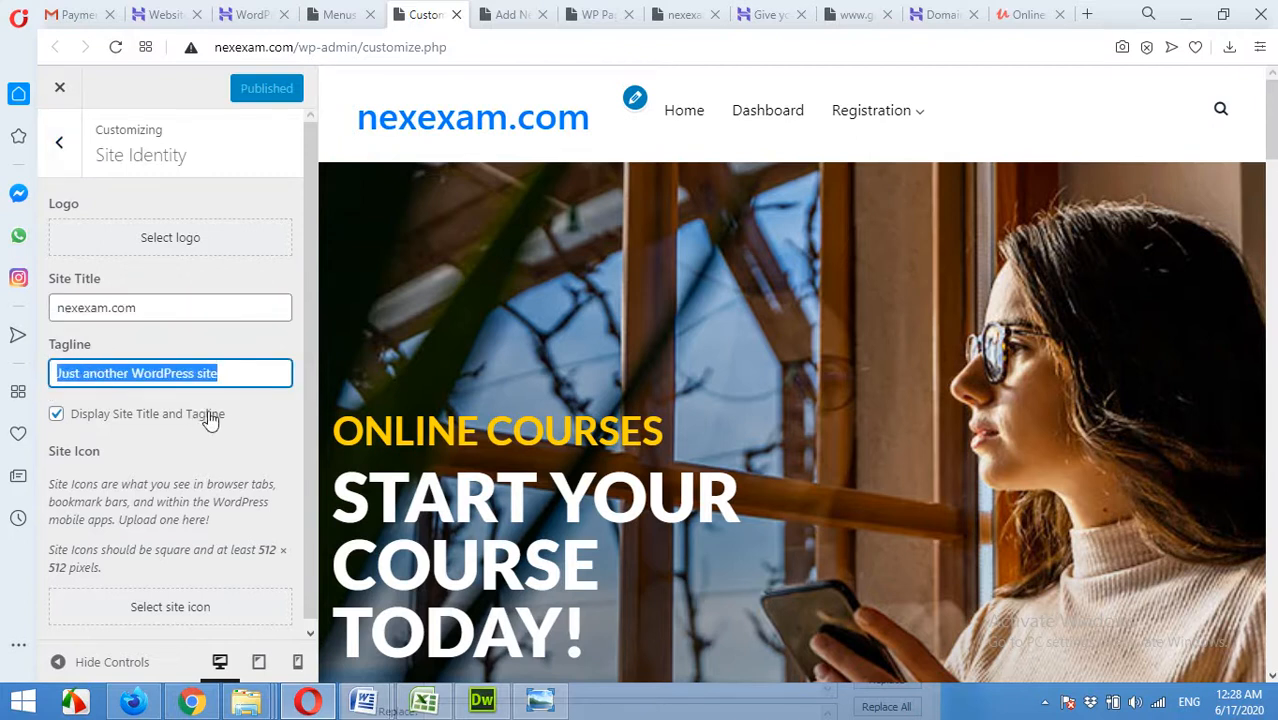
type("Start your course today")
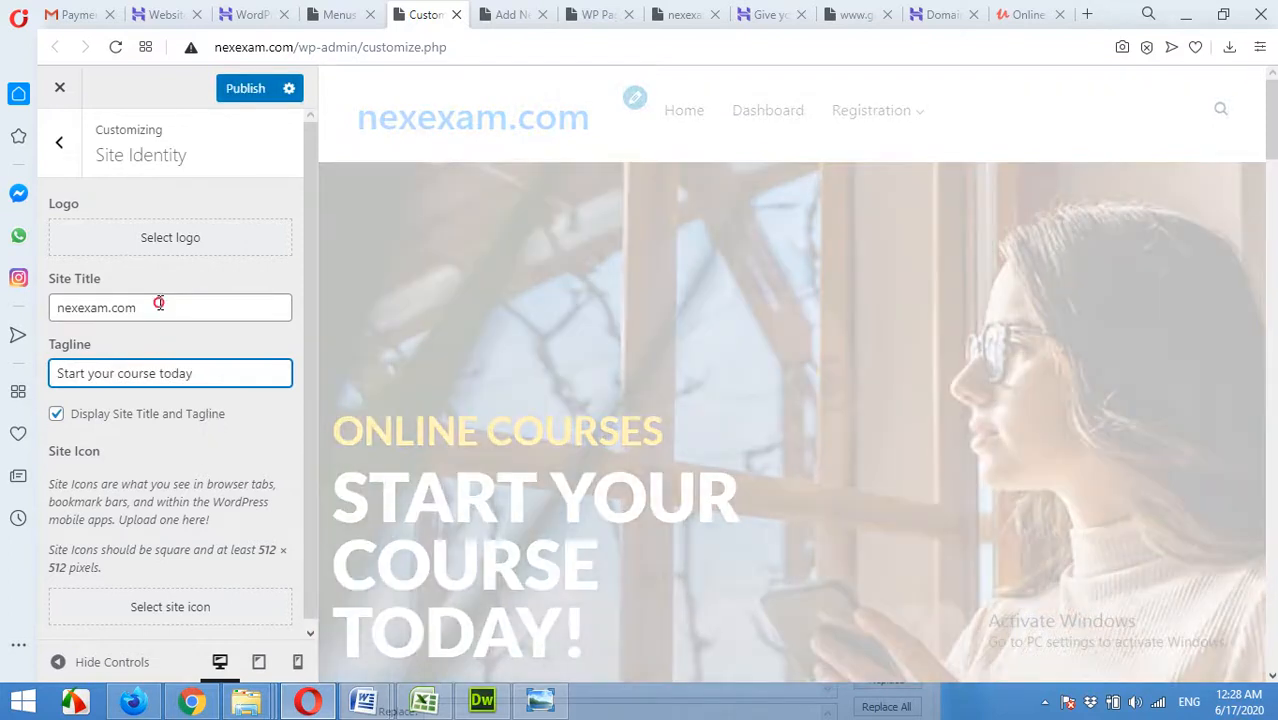
left_click(159, 305)
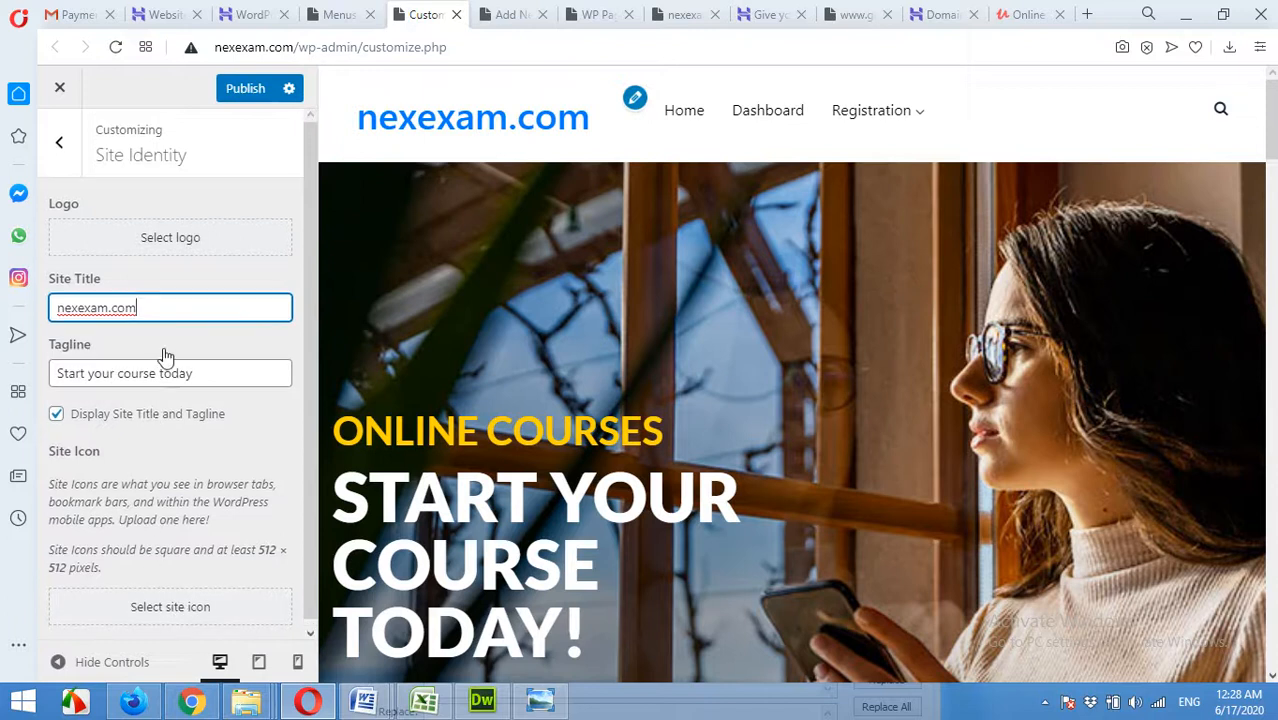
Upload 896e8db314f42f6e816467592de84148_resize.jpg from the Desktop folder and select it as the site logo
left_click(152, 244)
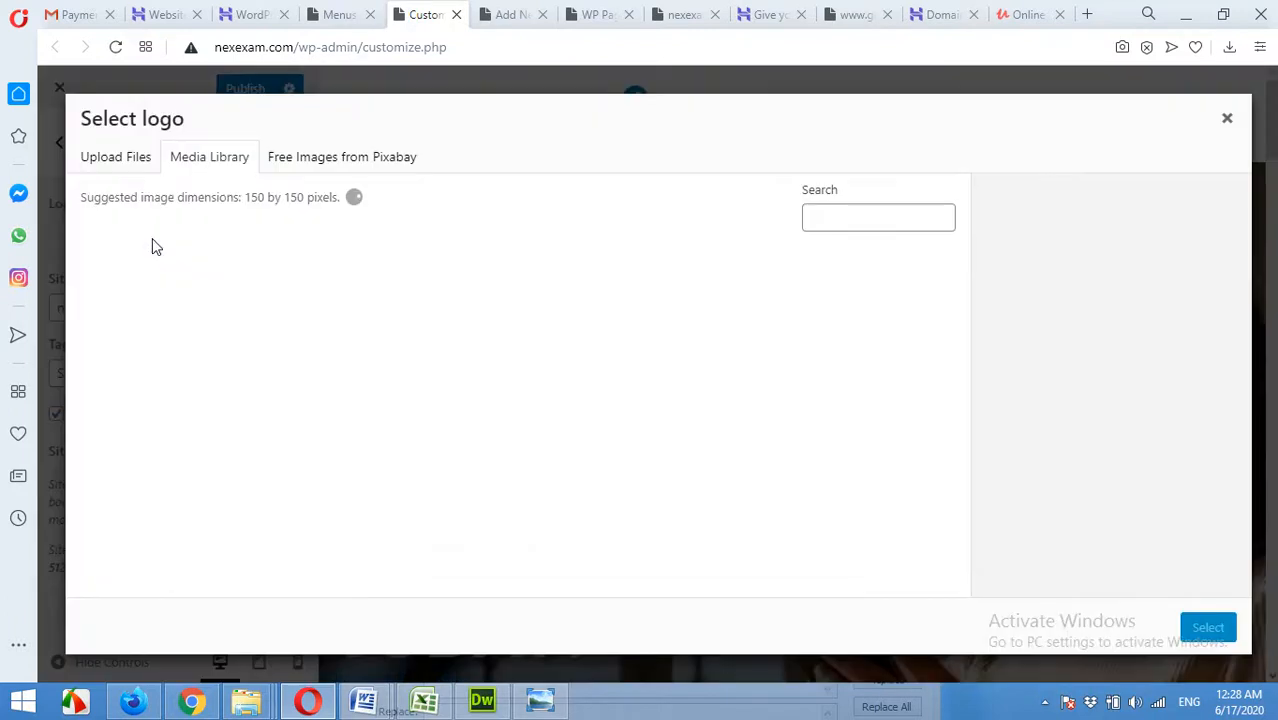
left_click(130, 160)
left_click(662, 415)
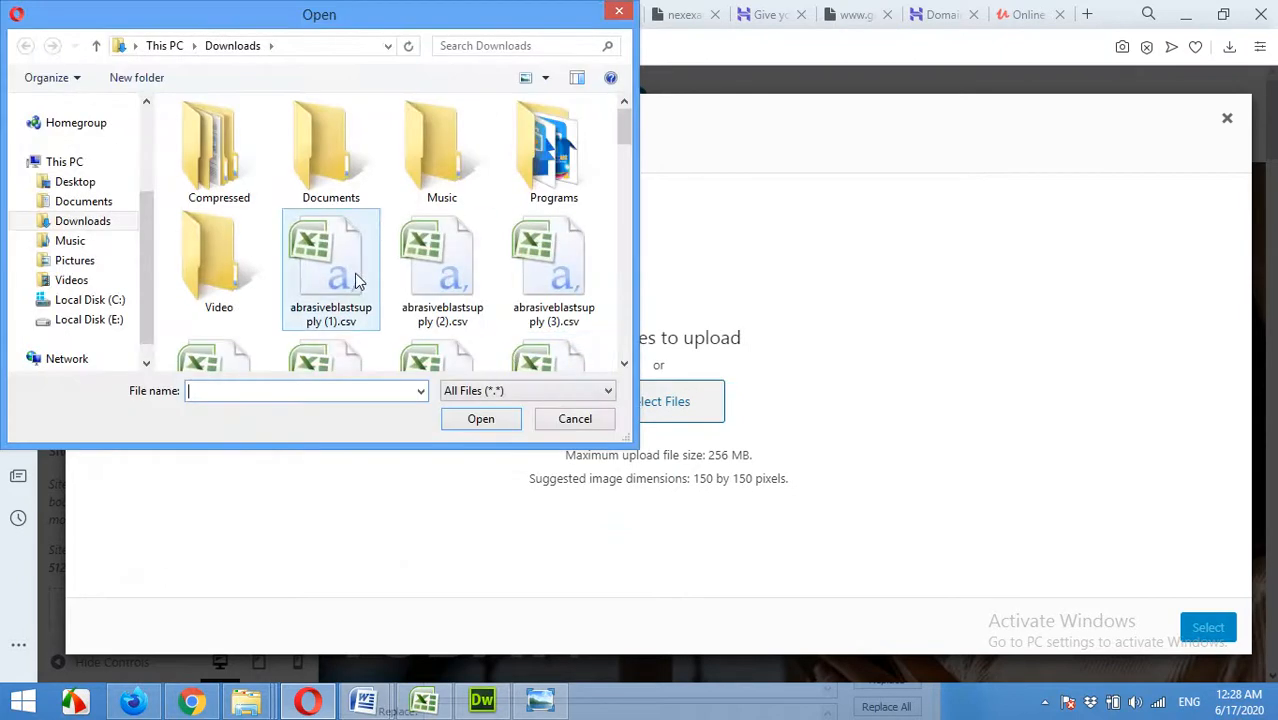
left_click(75, 182)
left_click(362, 258)
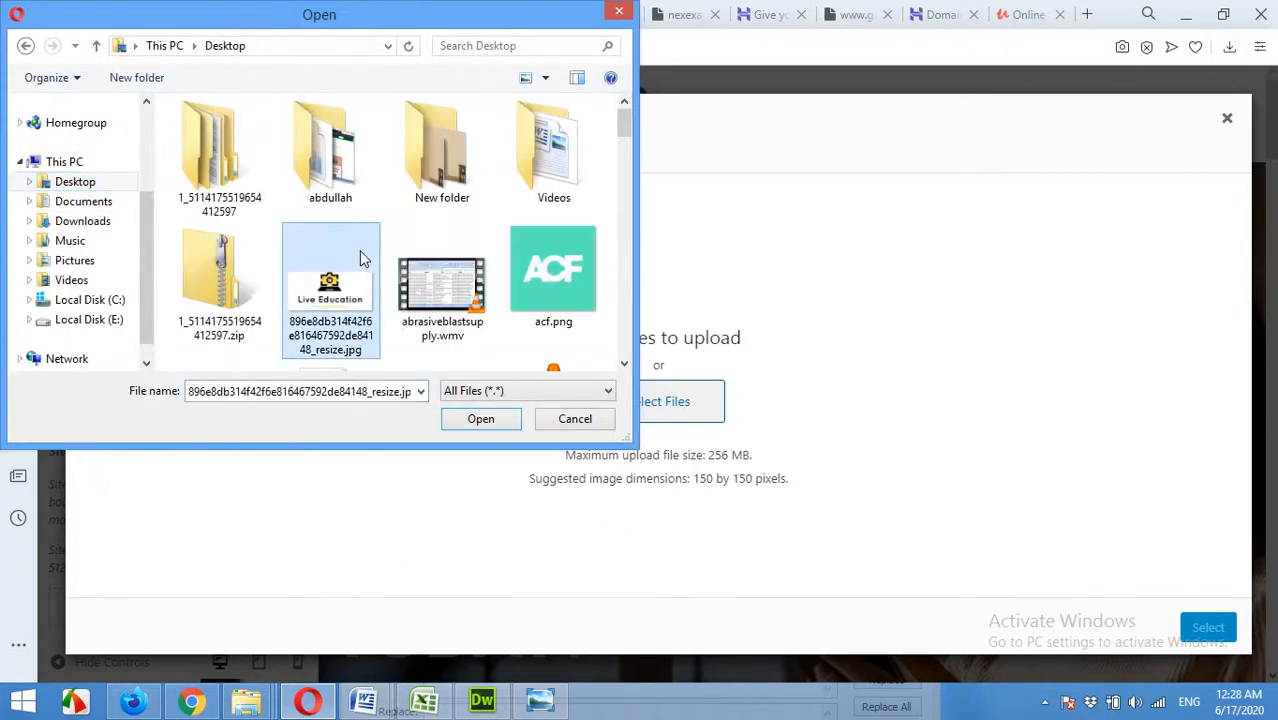
double_click(344, 303)
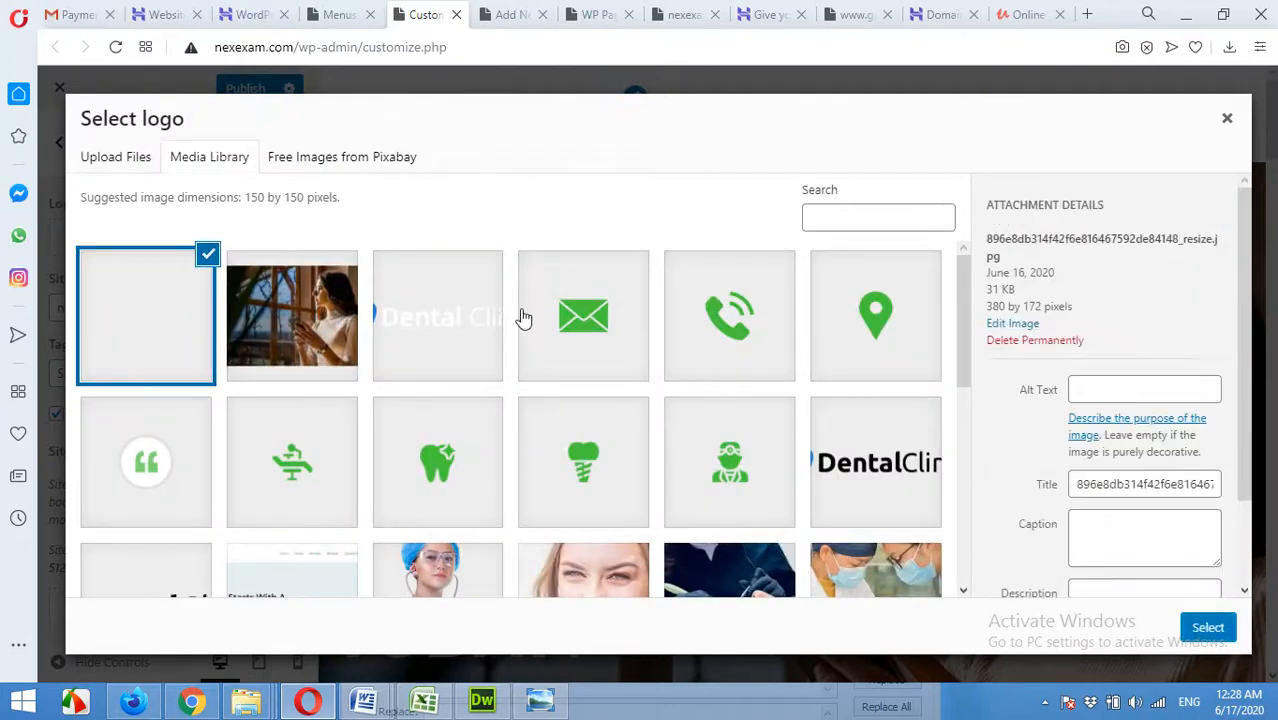
left_click(1207, 628)
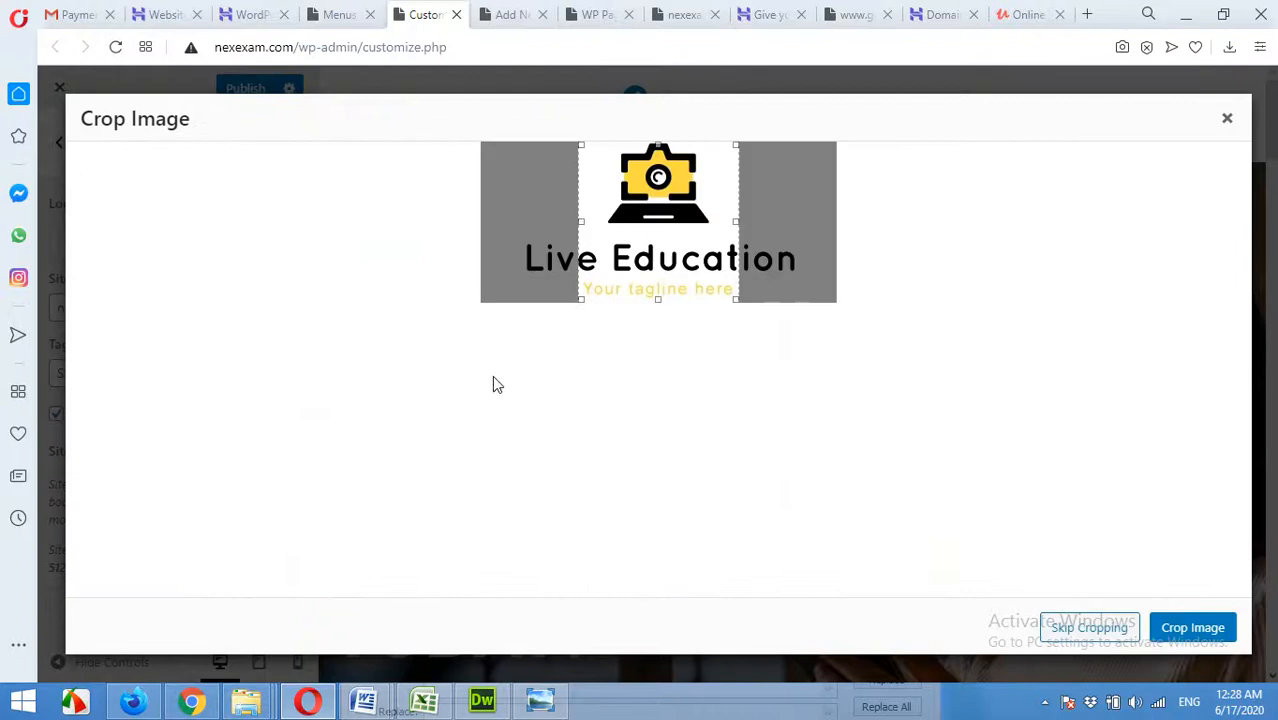
Crop the logo image to the width of the "Live Education" lettering, keeping its full height
left_click_drag(580, 221, 493, 221)
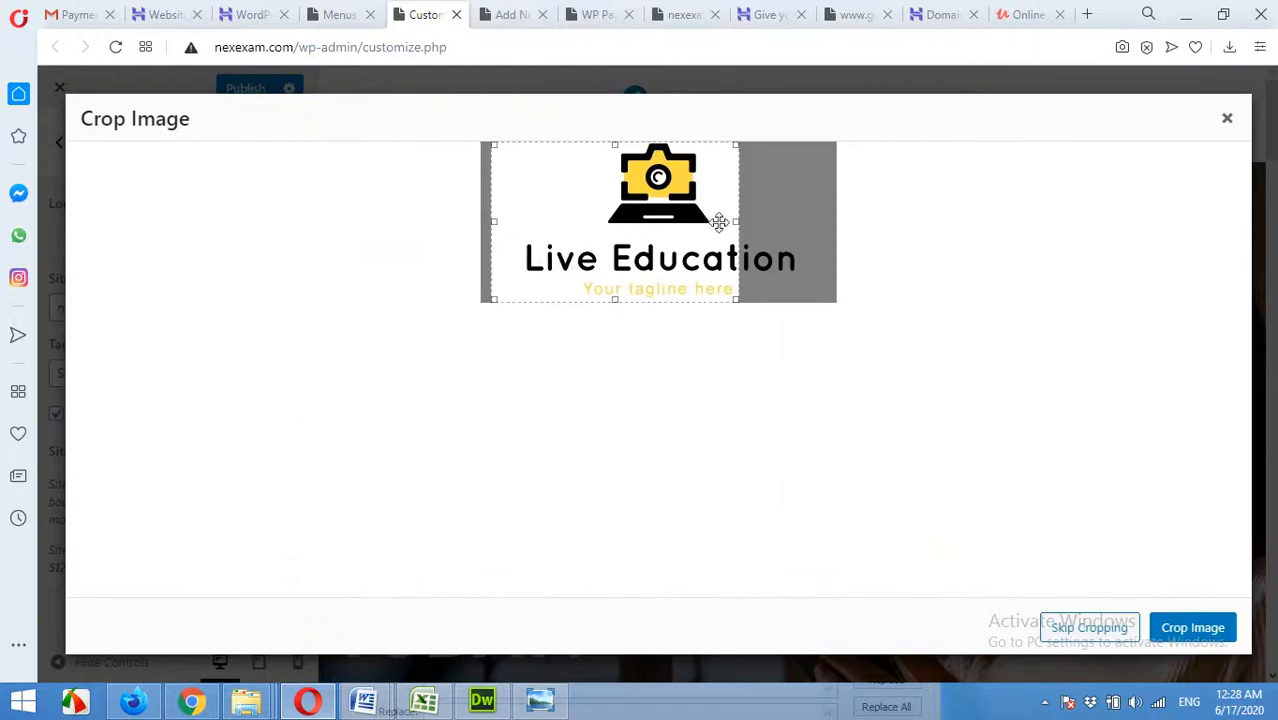
left_click_drag(736, 222, 840, 219)
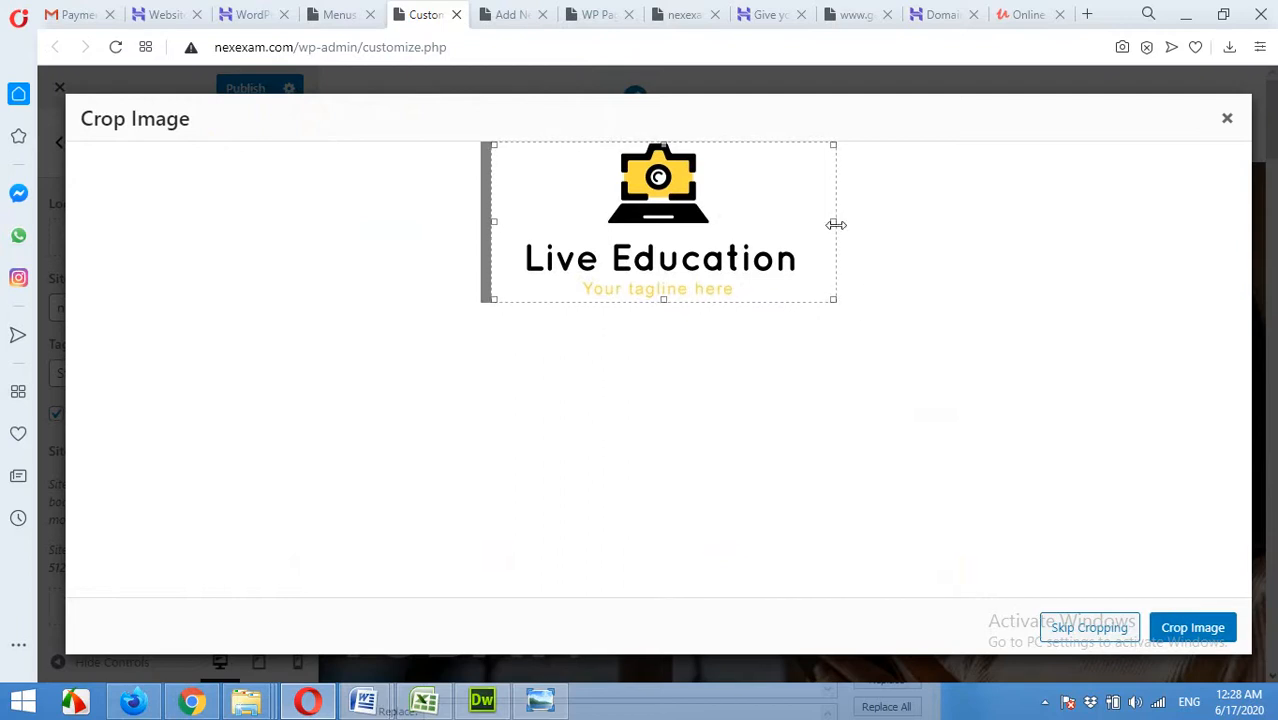
left_click_drag(833, 222, 798, 225)
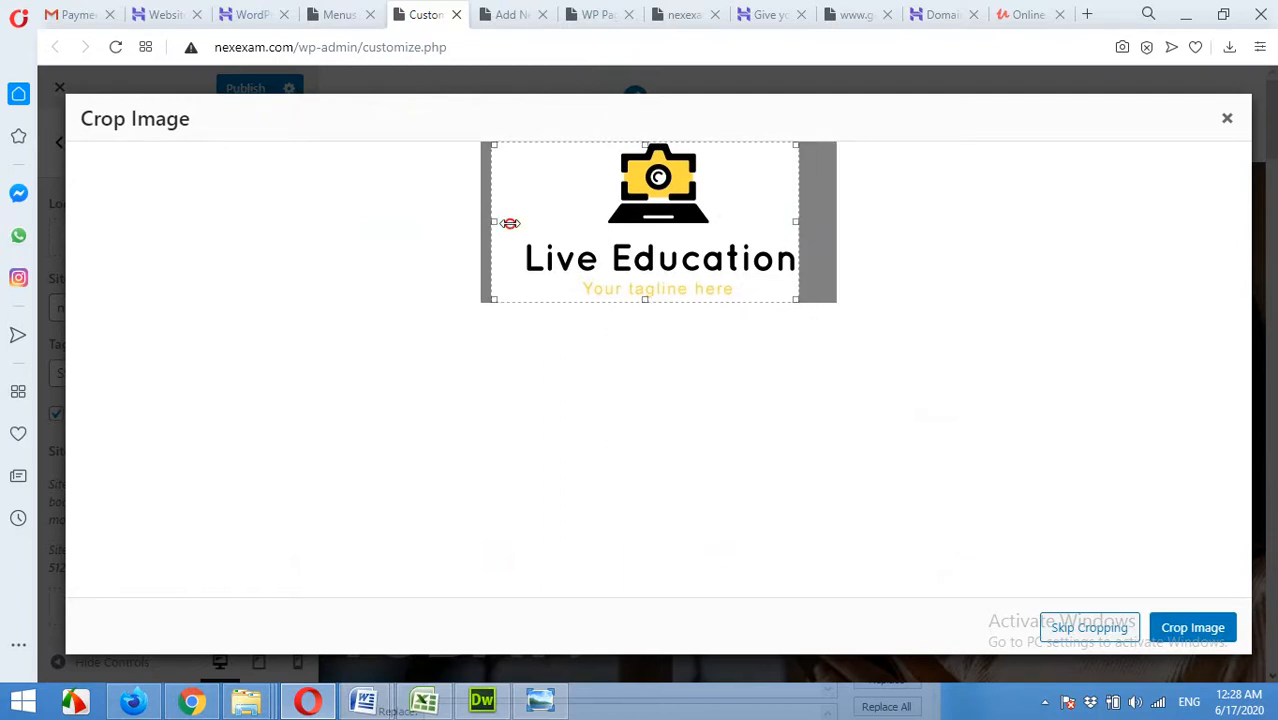
left_click_drag(497, 223, 521, 222)
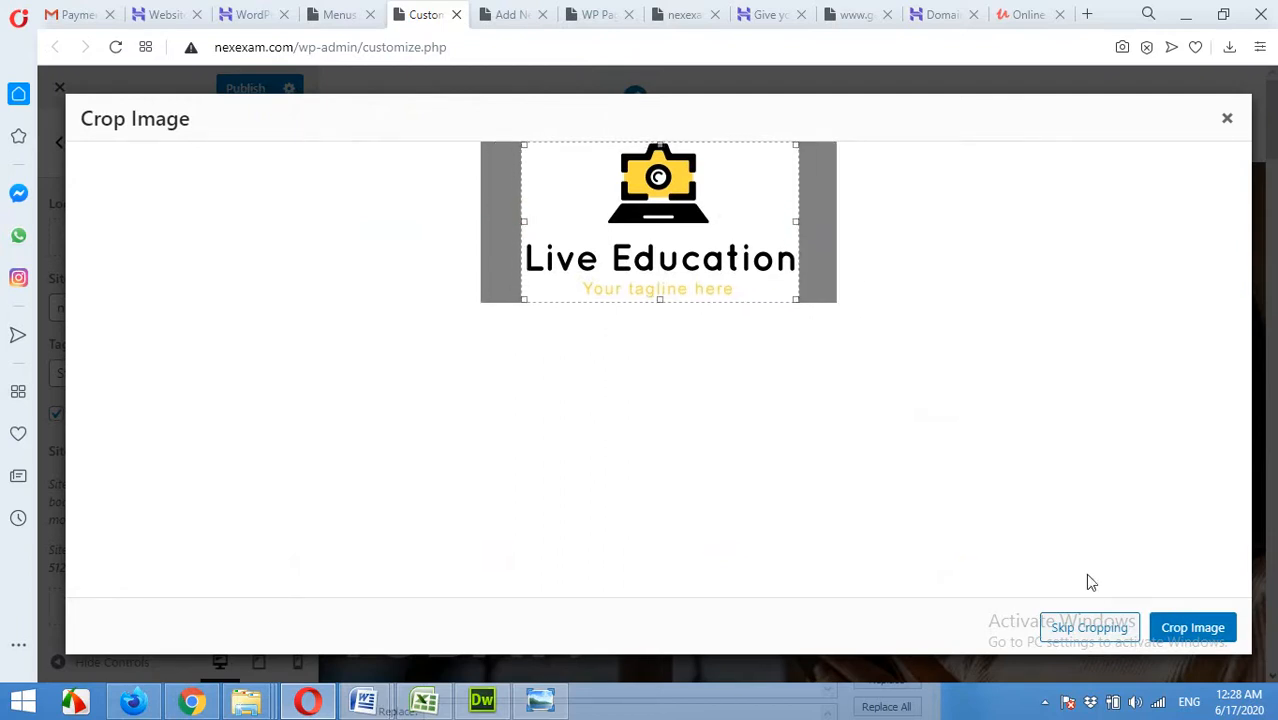
left_click(1166, 628)
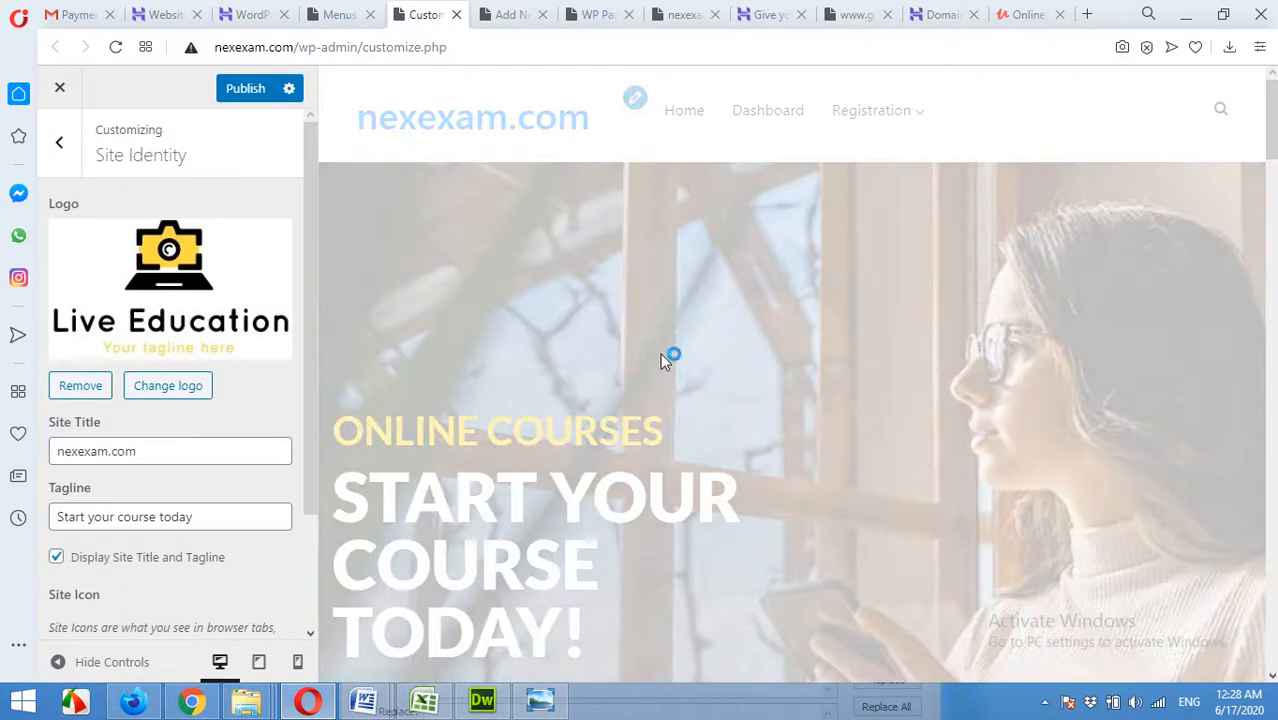
Review the logo and Registration submenu in the preview, then publish the Site Identity changes
scroll(155, 485, "down", 3)
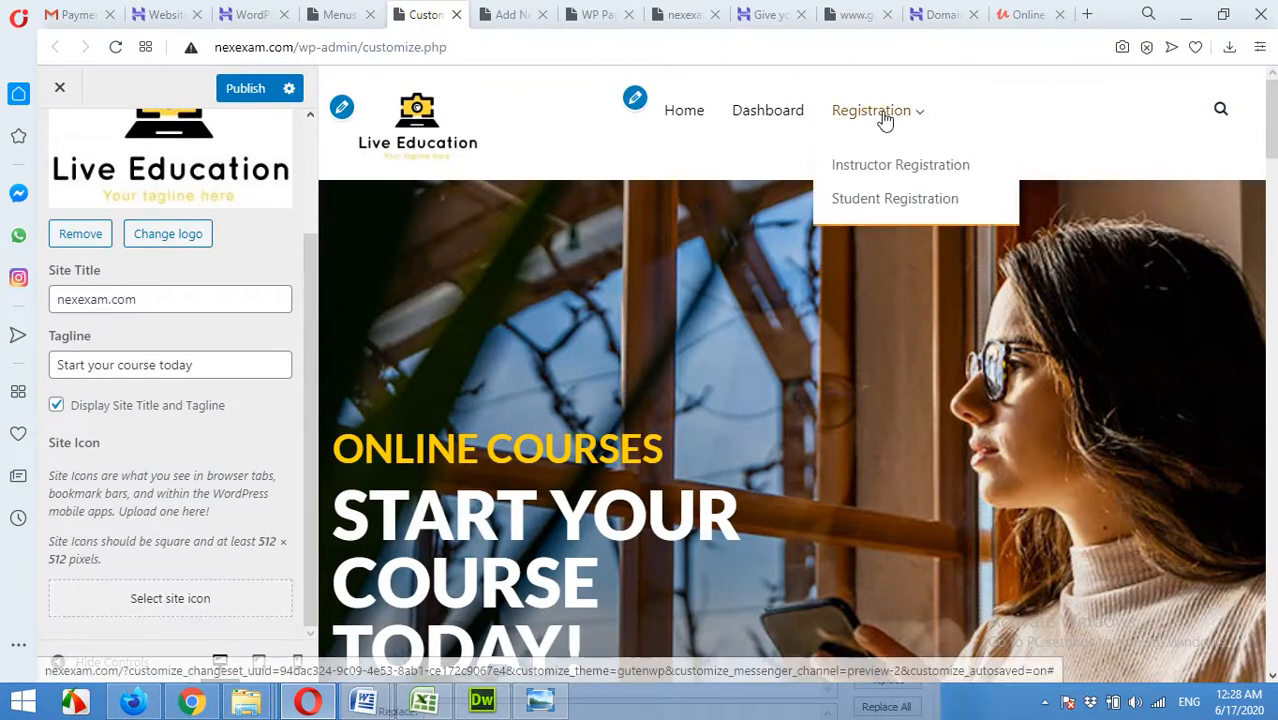
scroll(294, 245, "up", 3)
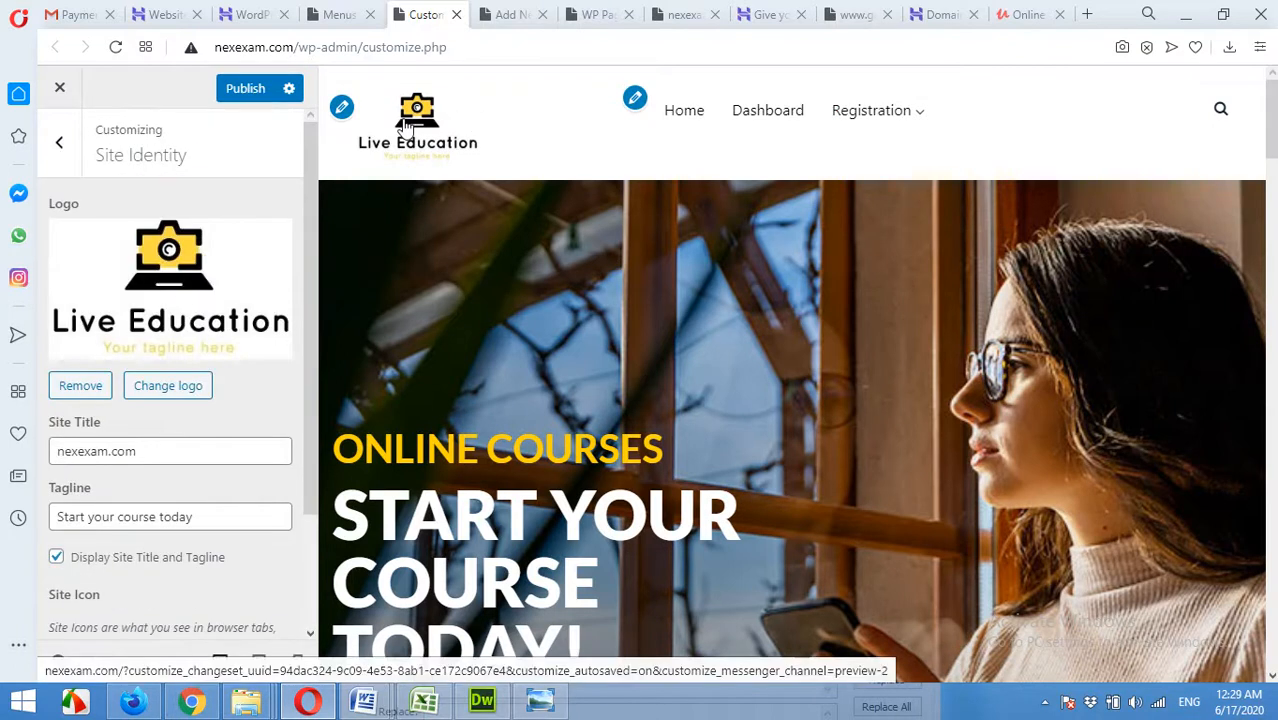
left_click(342, 110)
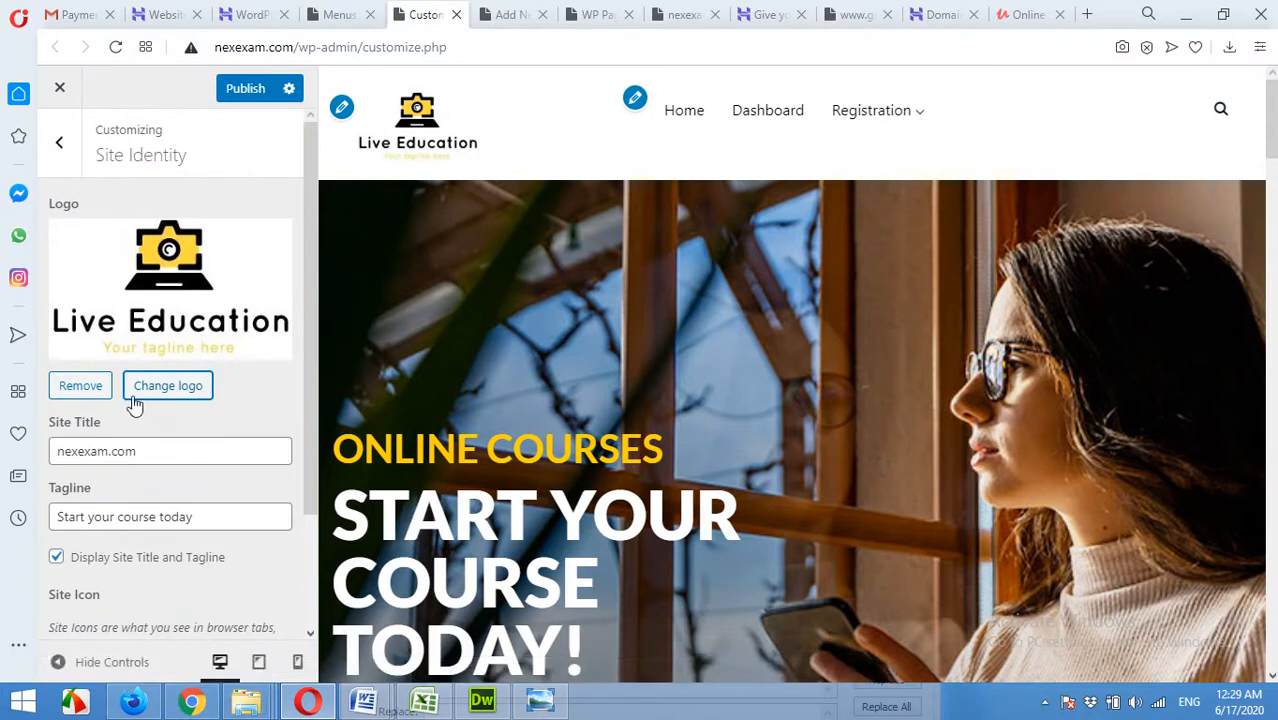
left_click(245, 92)
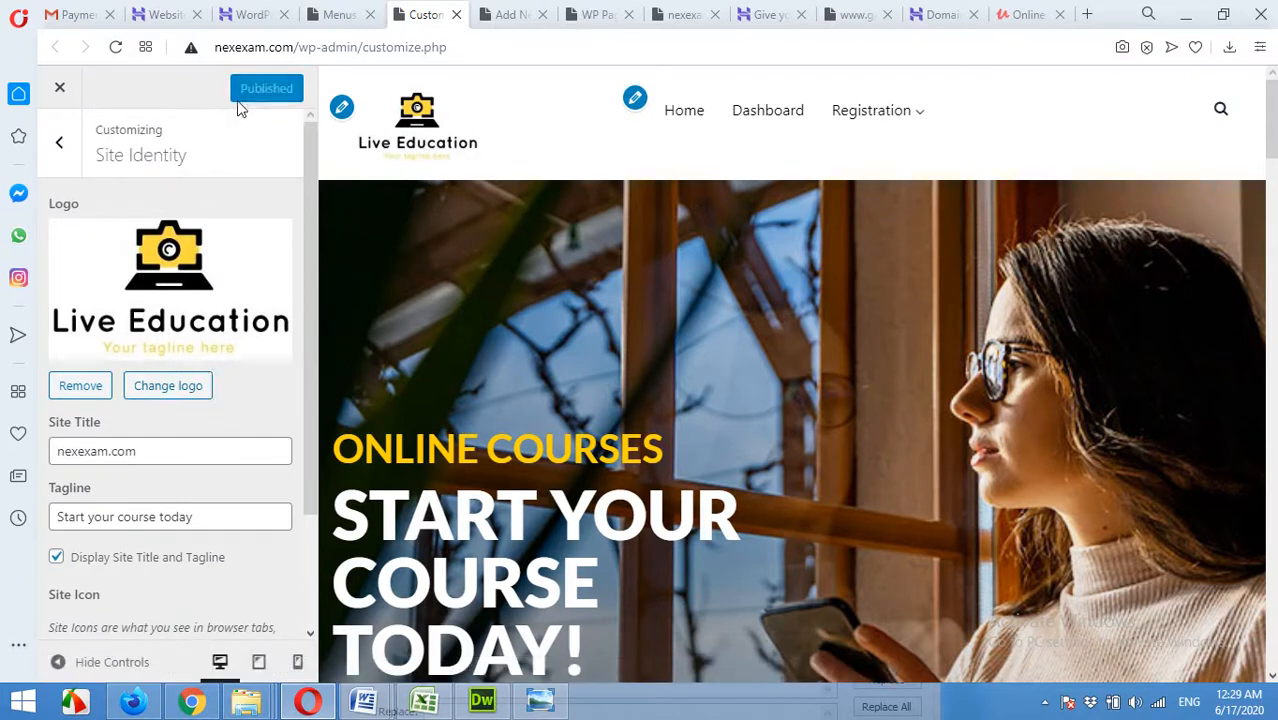
Reload the live nexexam.com homepage and check the logo in its header
left_click(676, 20)
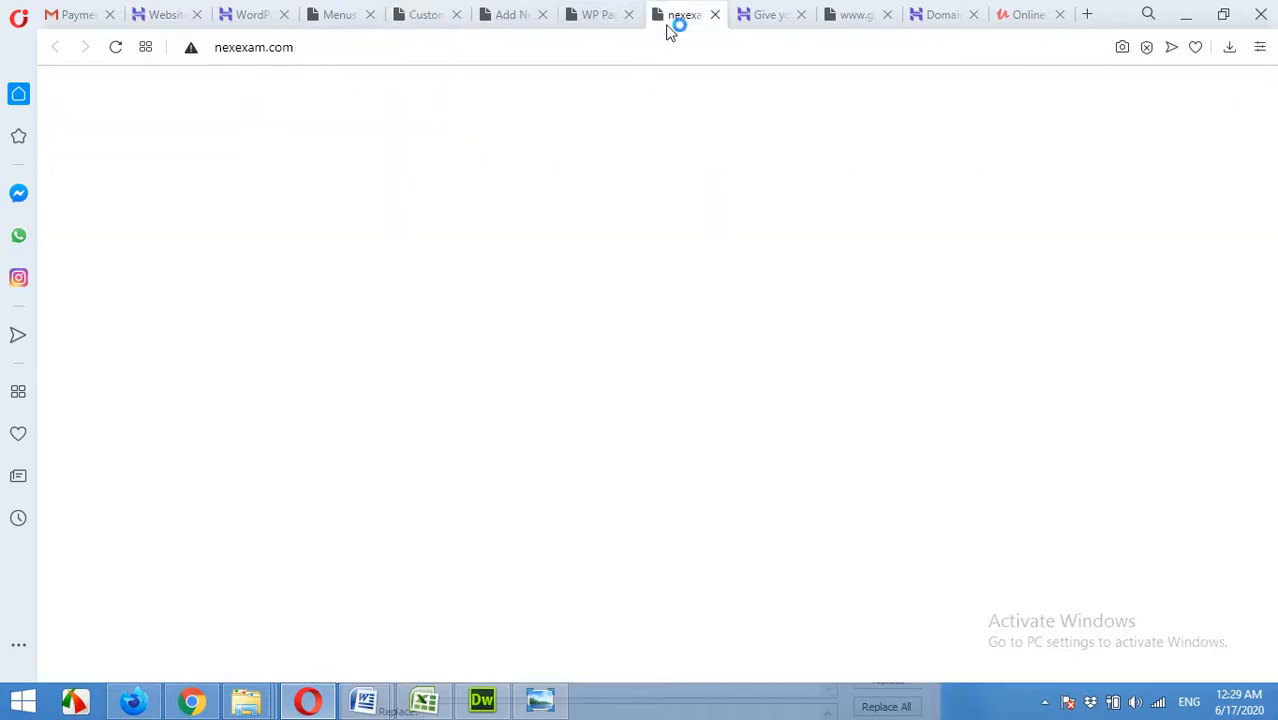
left_click(117, 48)
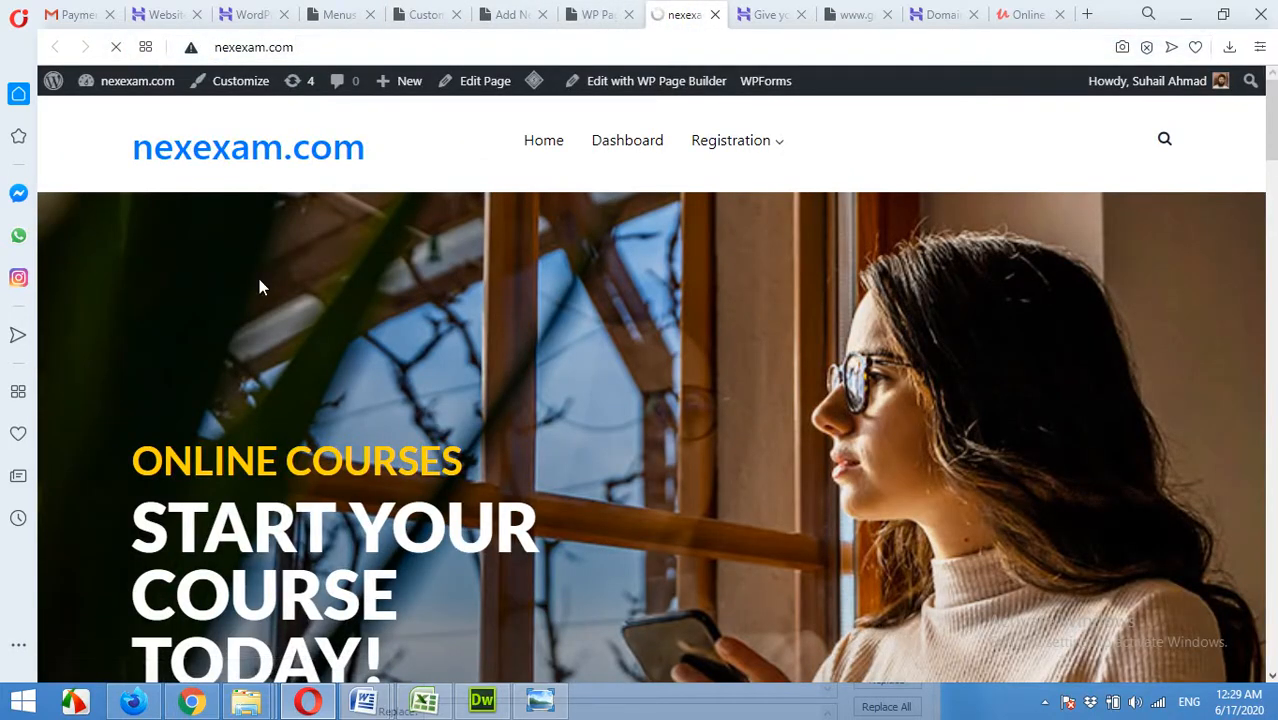
scroll(607, 350, "down", 5)
scroll(607, 350, "up", 5)
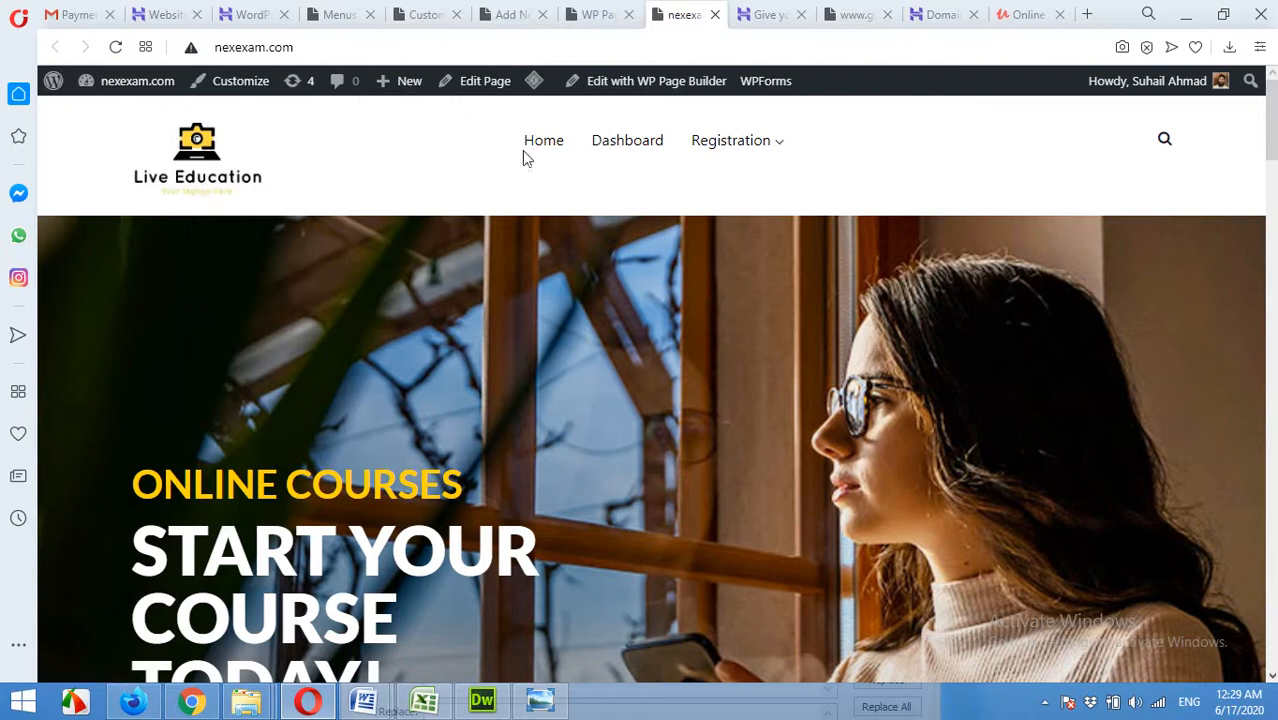
Finish checking the live homepage and open the Tutor LMS Courses list in the site's admin area
scroll(846, 490, "down", 6)
scroll(822, 479, "up", 6)
left_click(422, 10)
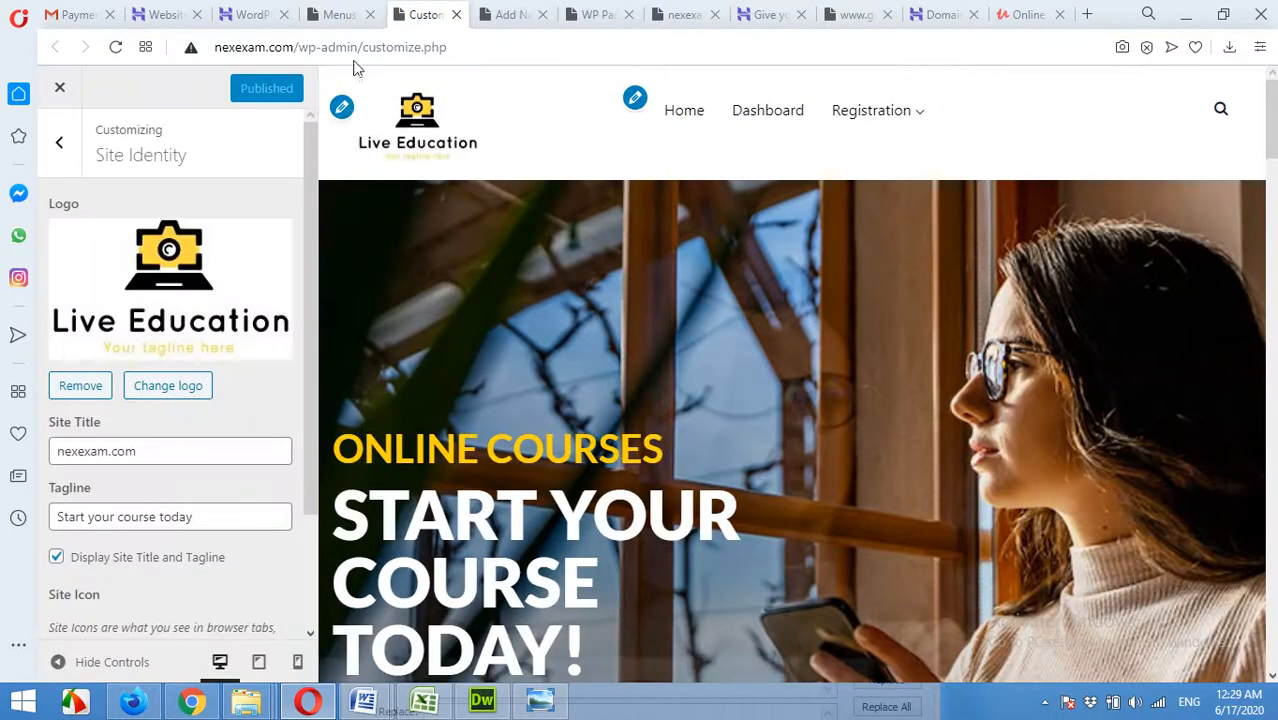
left_click(339, 14)
mouse_move(128, 345)
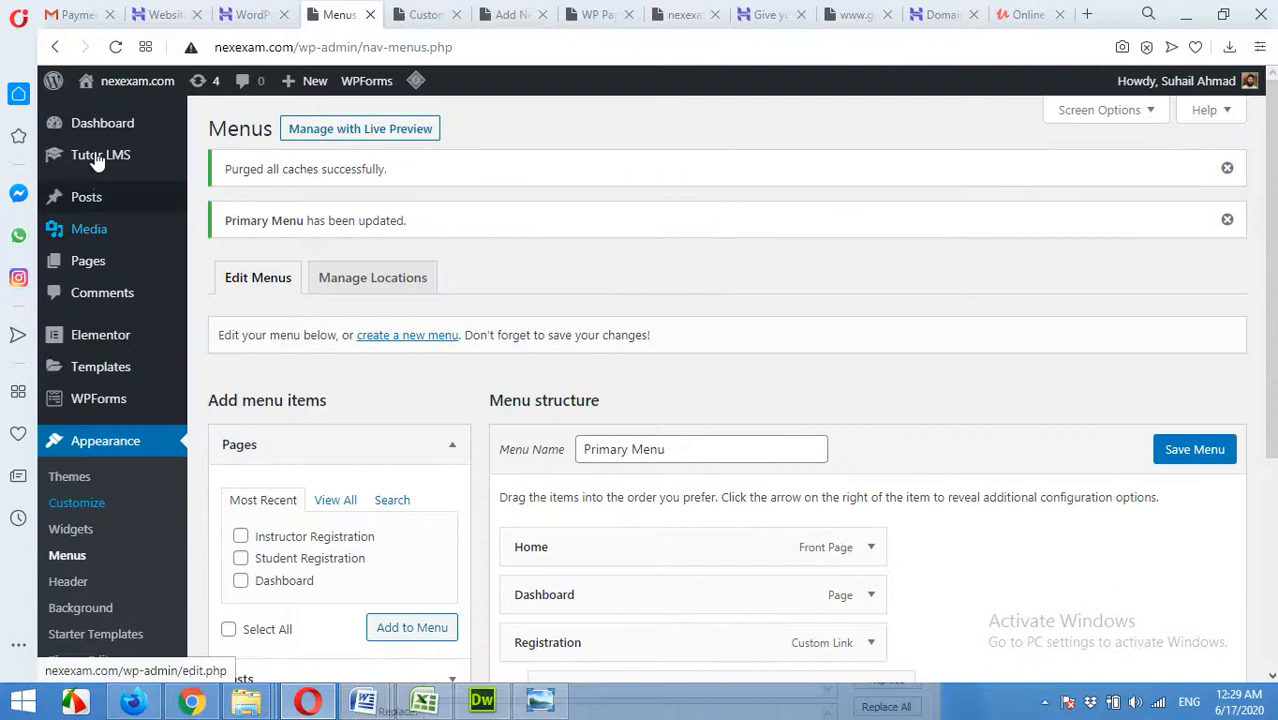
mouse_move(94, 157)
left_click(224, 162)
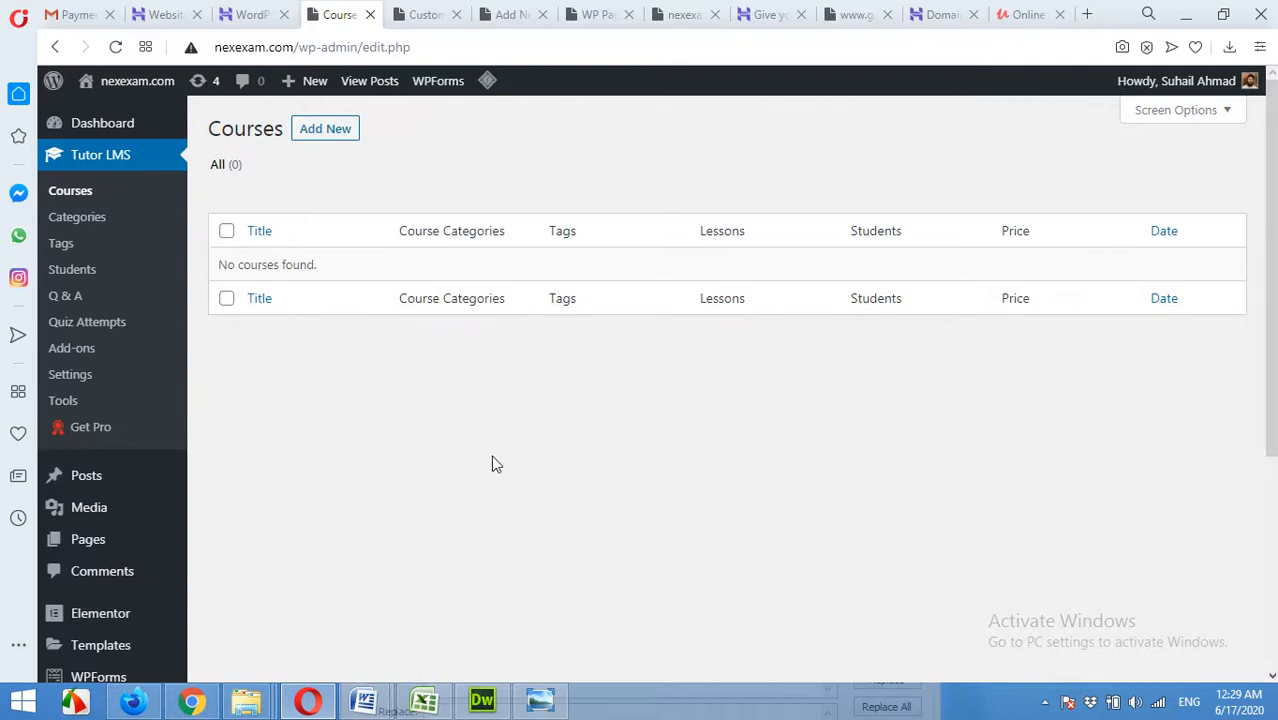
Add a new course titled "Building a Landing Page with Elementor"
scroll(488, 458, "down", 2)
scroll(460, 452, "up", 2)
left_click(327, 130)
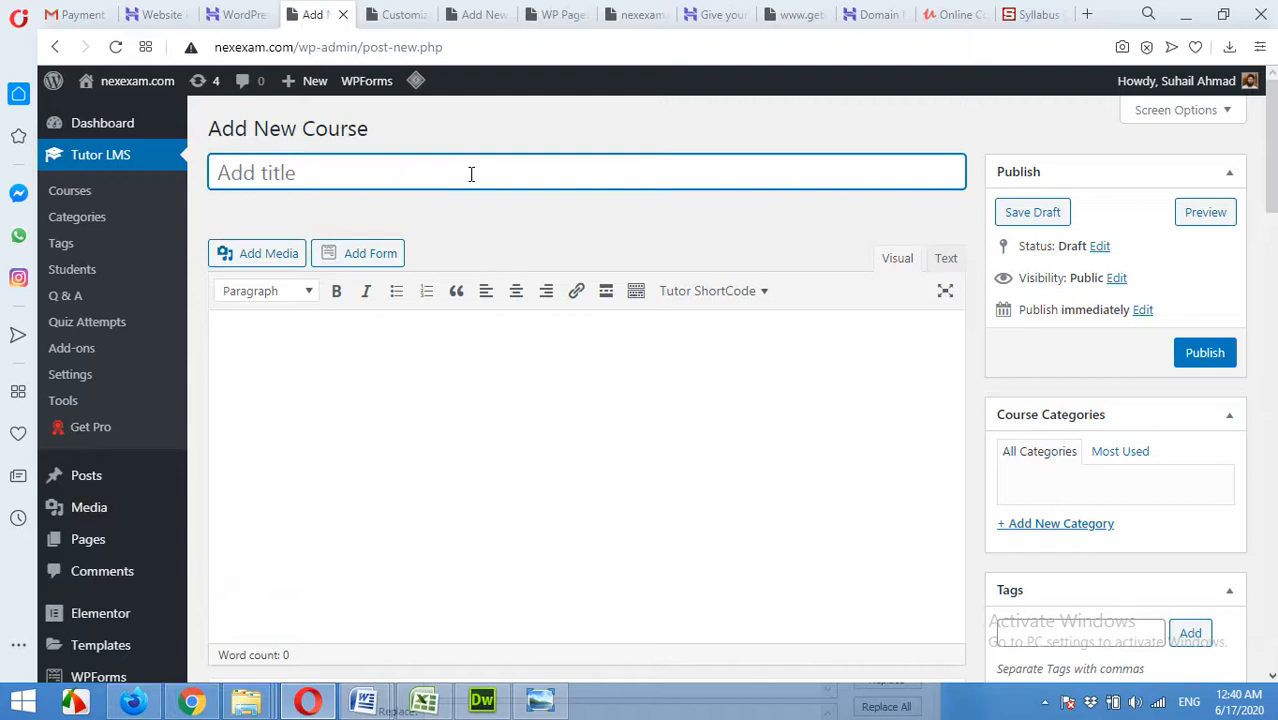
type("Building a ")
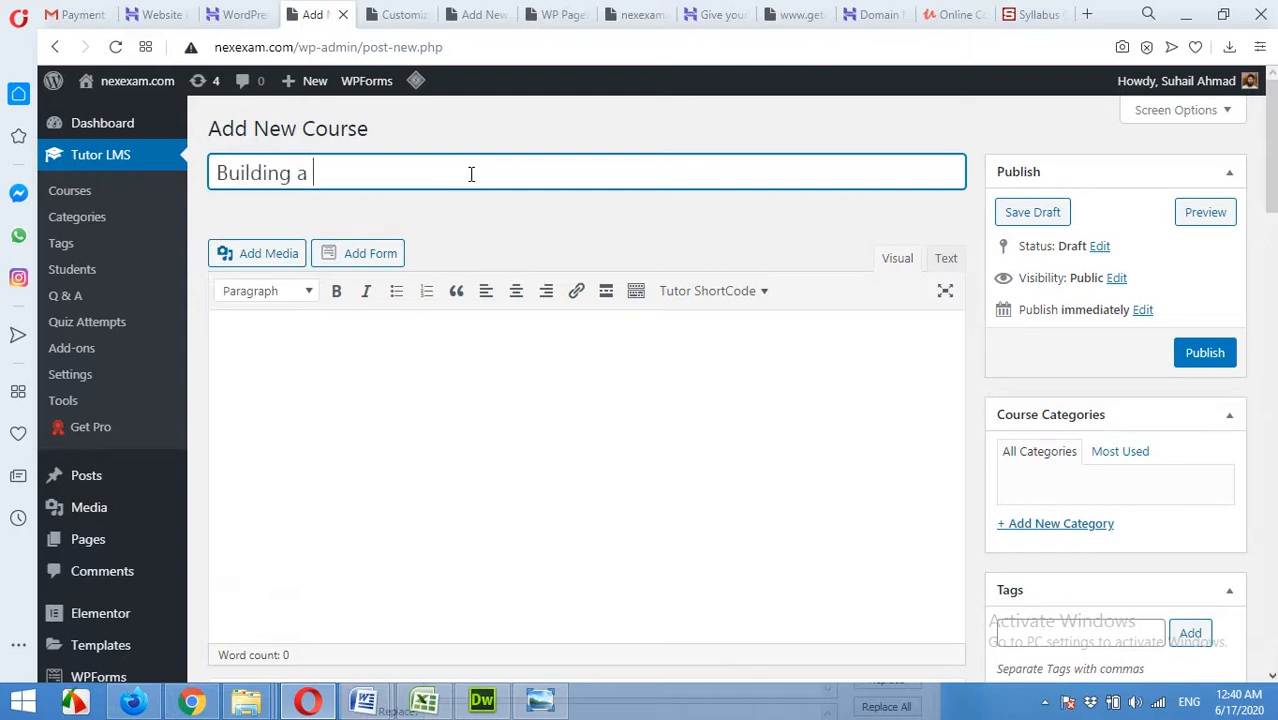
type("Landing Page with Elementor")
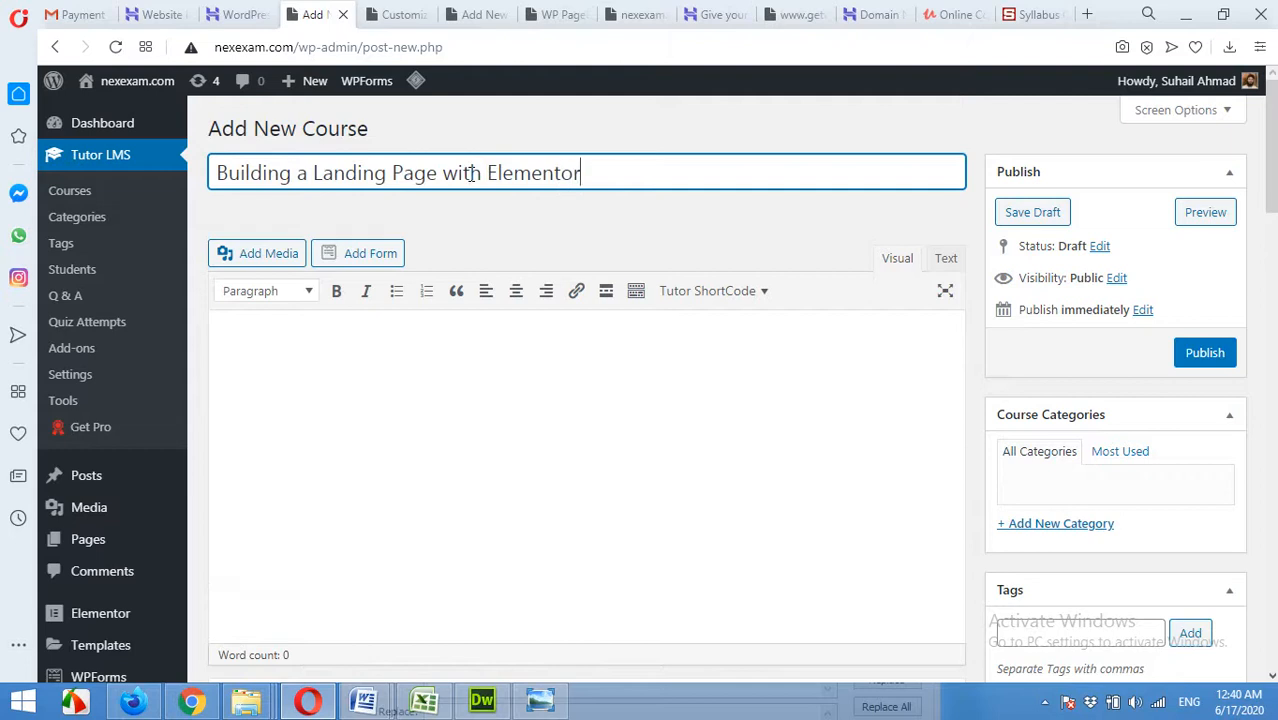
Create the course category Wordpress and a child category Elementor under it
left_click(1050, 523)
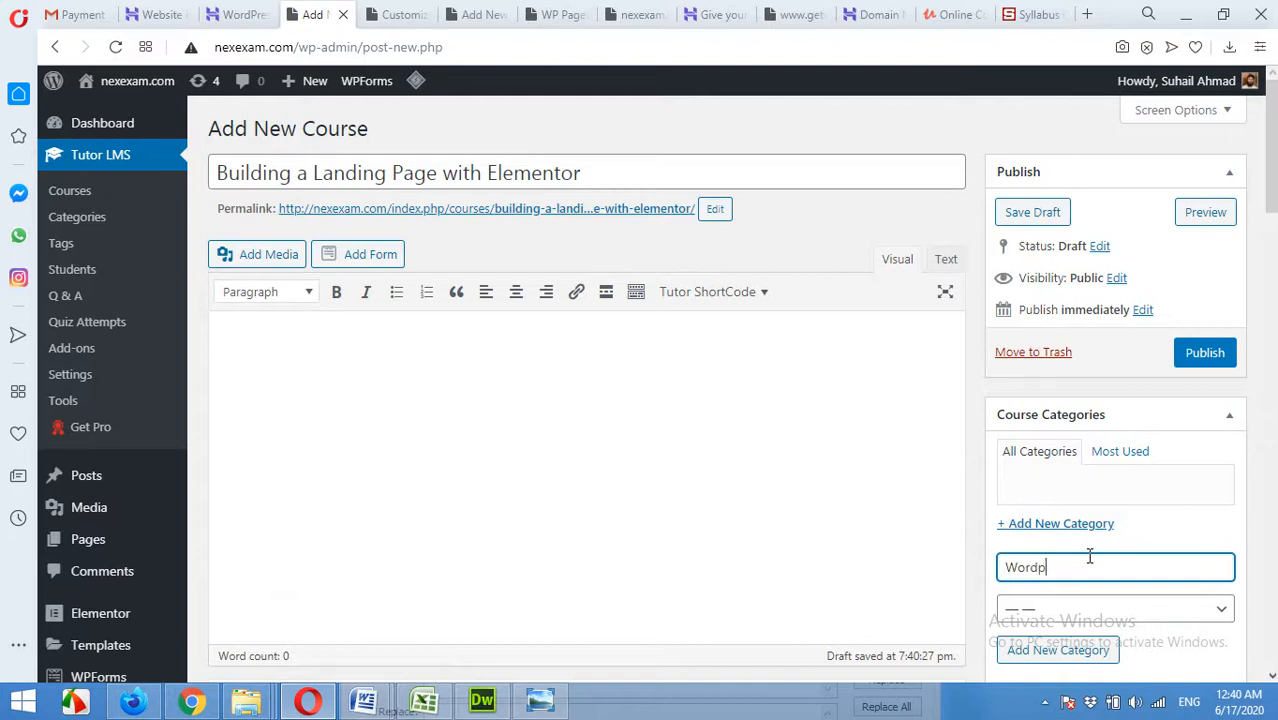
left_click(1066, 648)
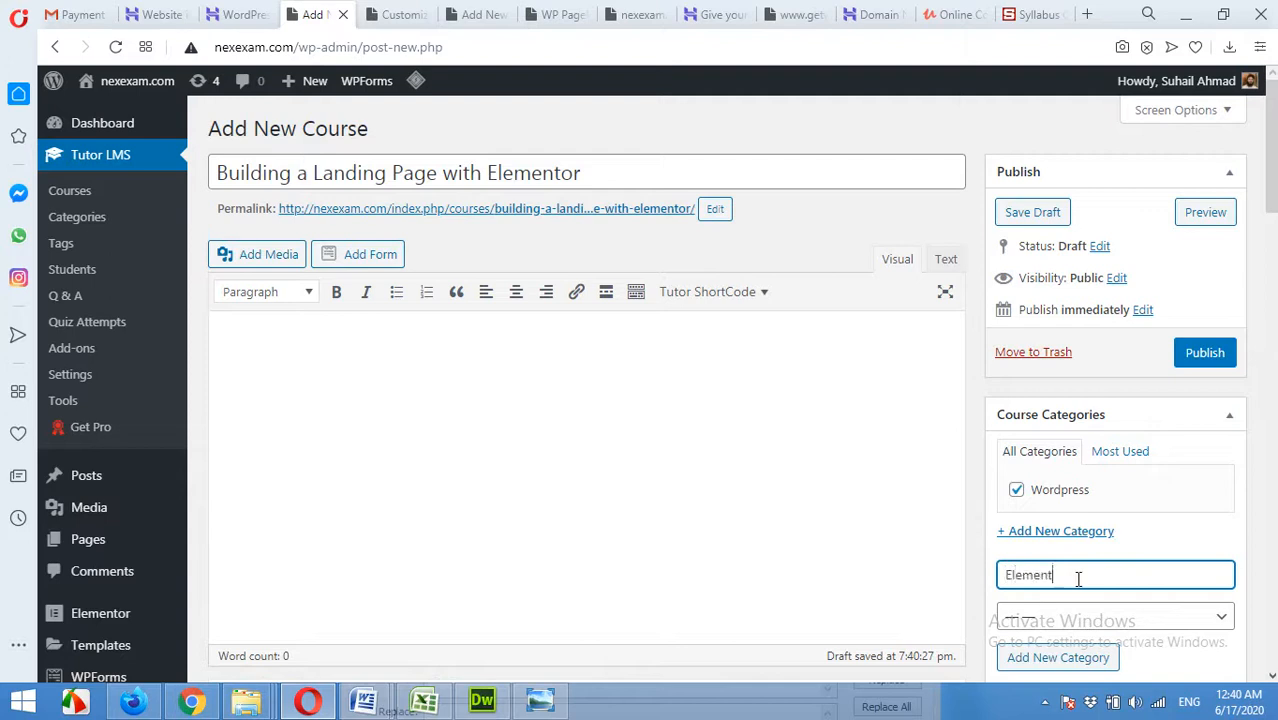
left_click(1100, 617)
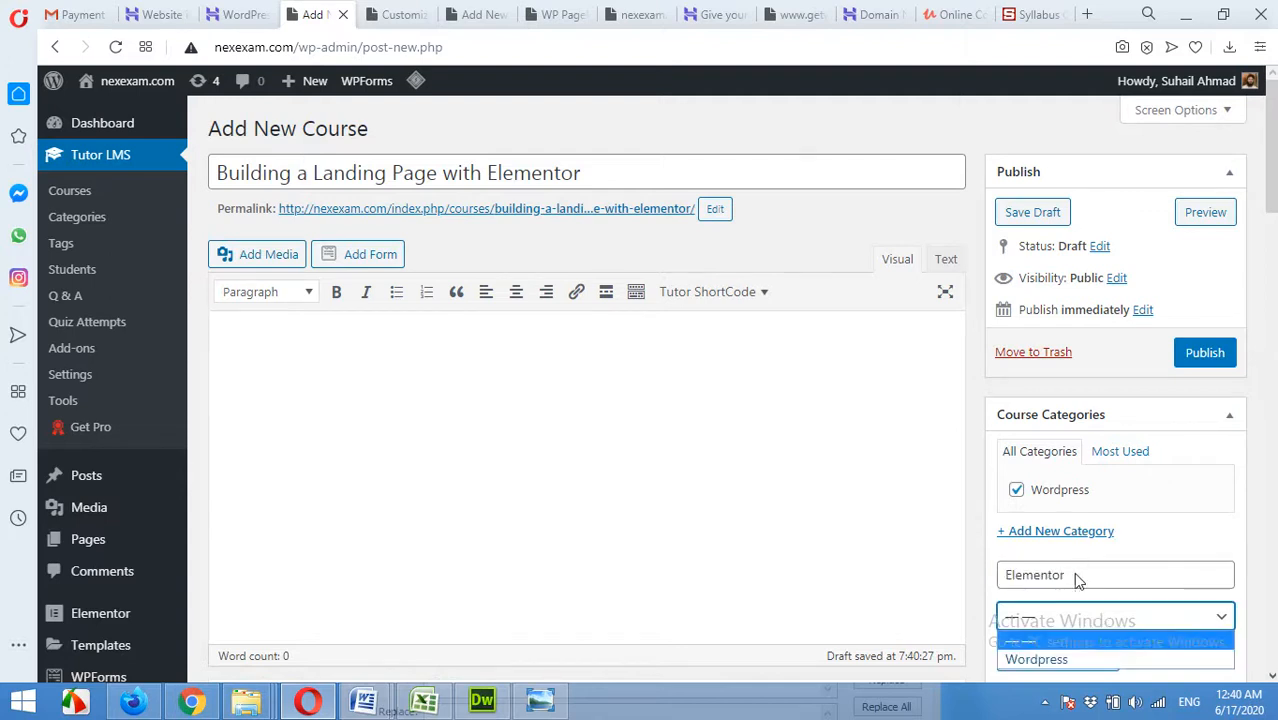
left_click(1049, 657)
left_click(1052, 659)
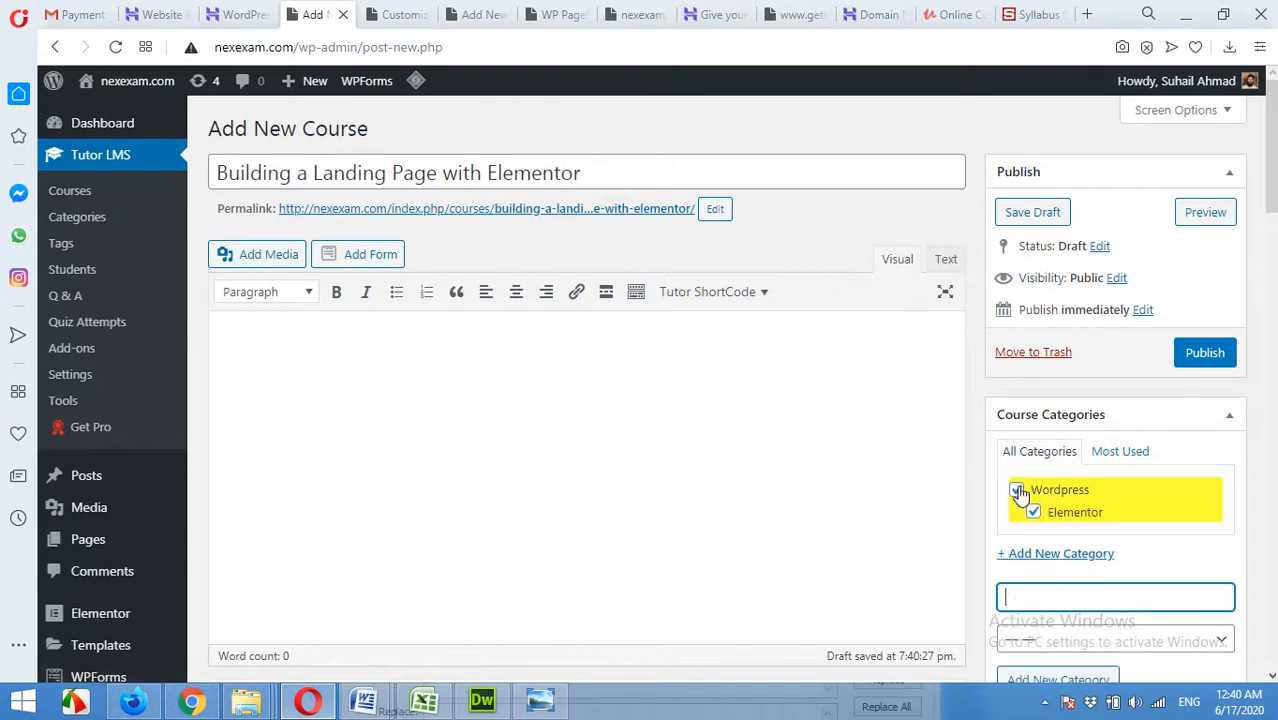
Copy the sample description on the Stanford syllabus page, from "What is 'Modern Physics'?" through the end of its question list
left_click(476, 399)
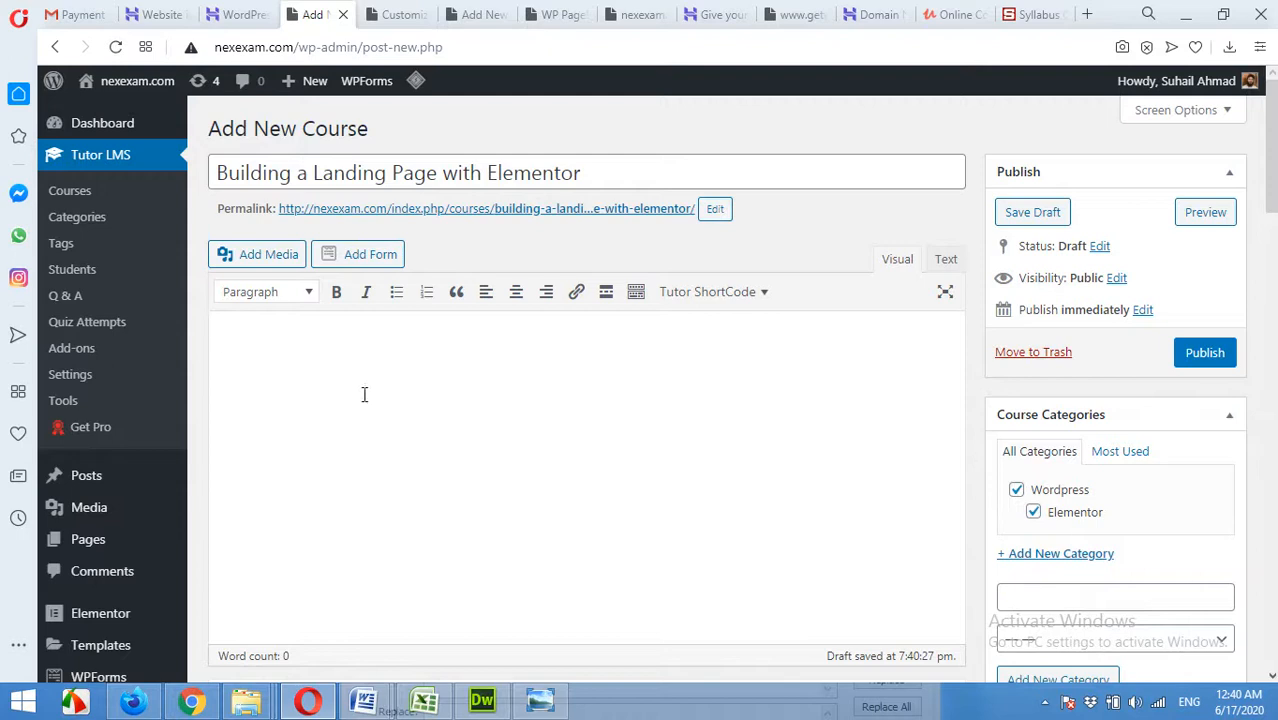
left_click(1020, 18)
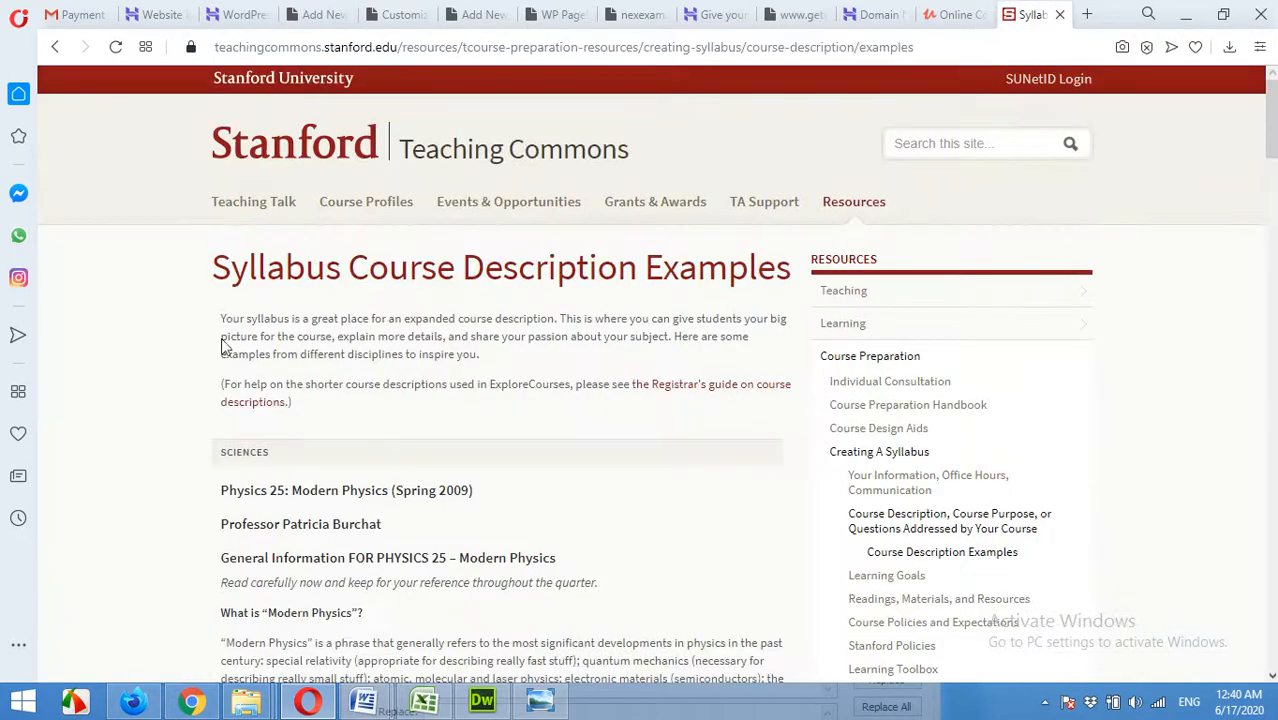
scroll(268, 378, "down", 2)
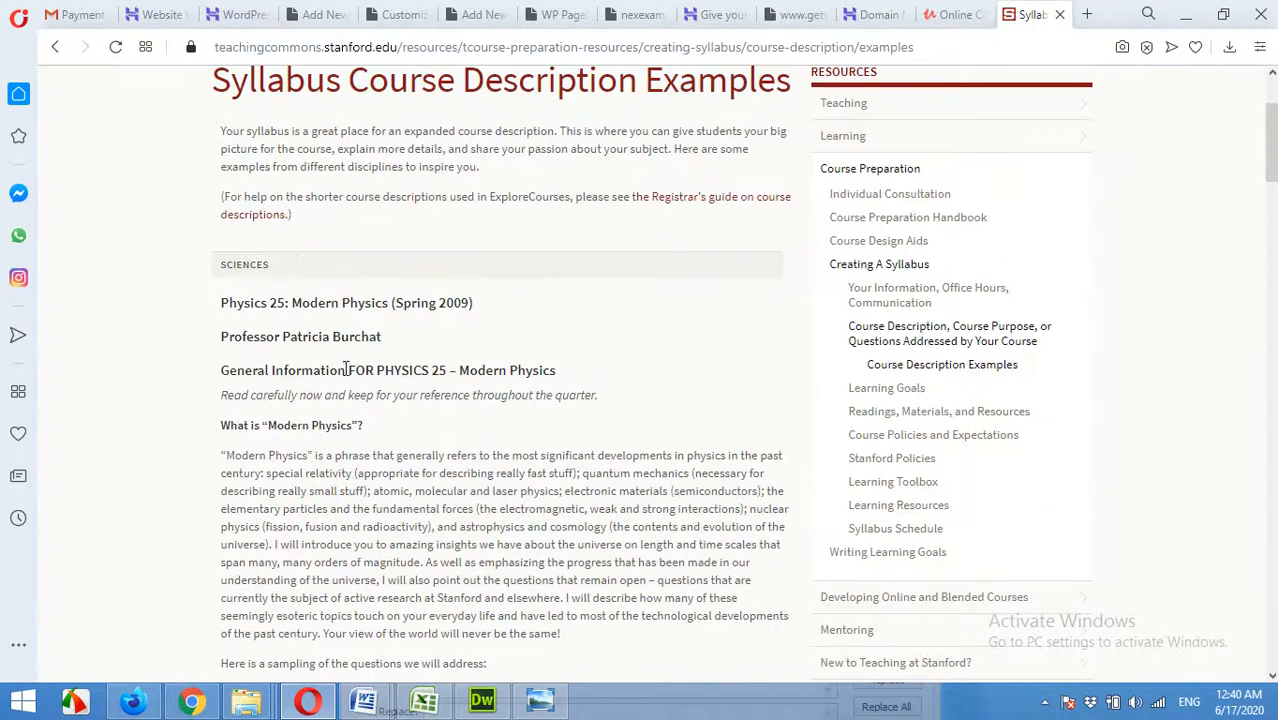
scroll(274, 350, "down", 2)
left_click_drag(222, 237, 334, 508)
scroll(322, 450, "down", 3)
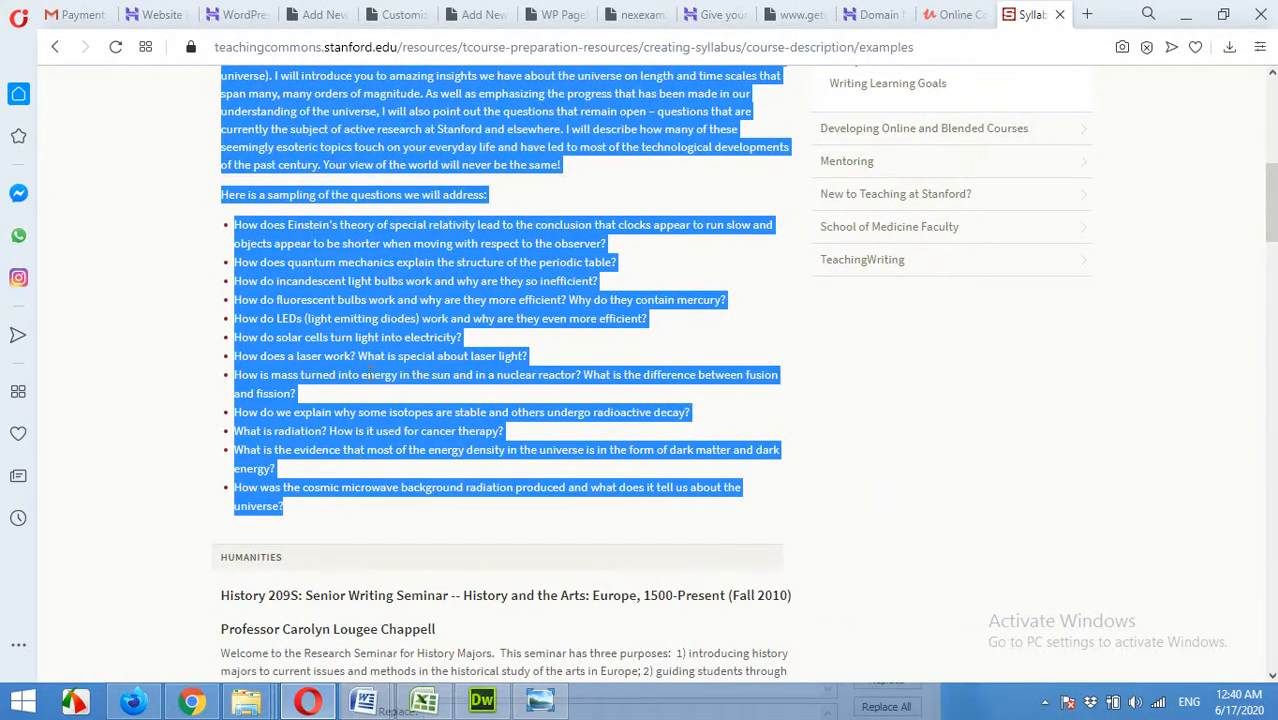
scroll(438, 407, "up", 5)
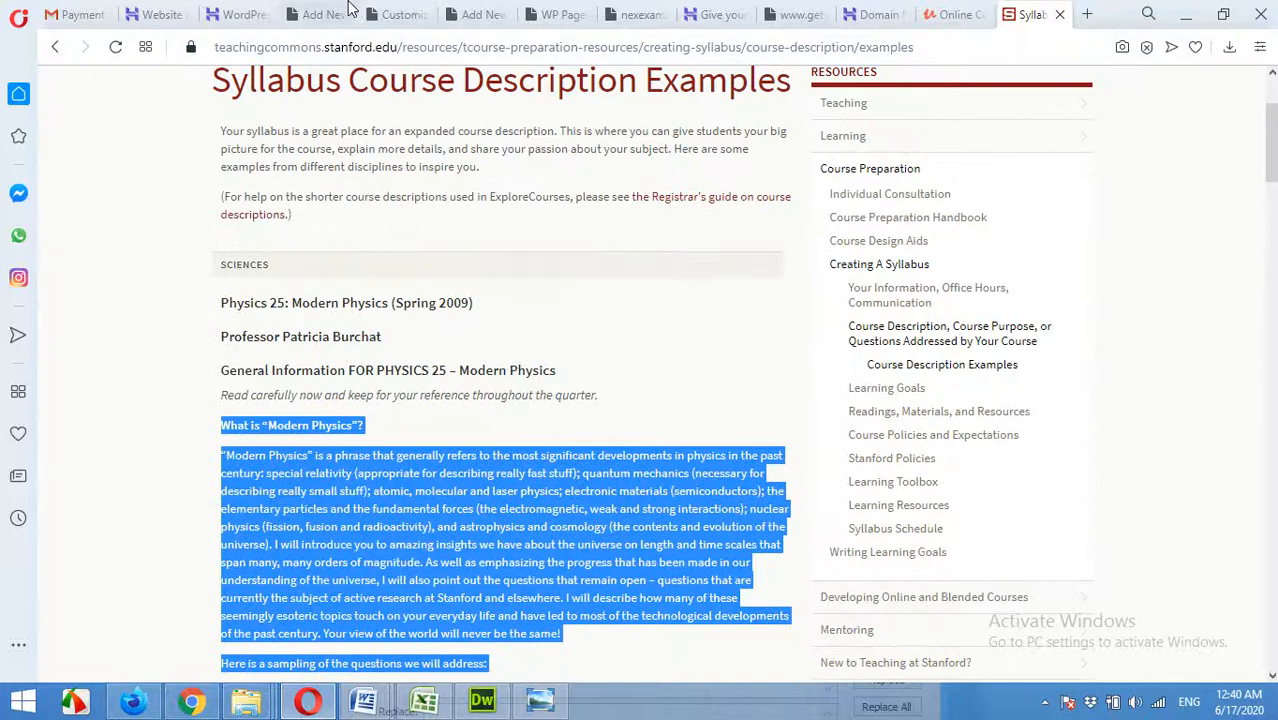
Paste the copied Modern Physics text into the new course's description and look it over
left_click(346, 10)
key("ctrl+v")
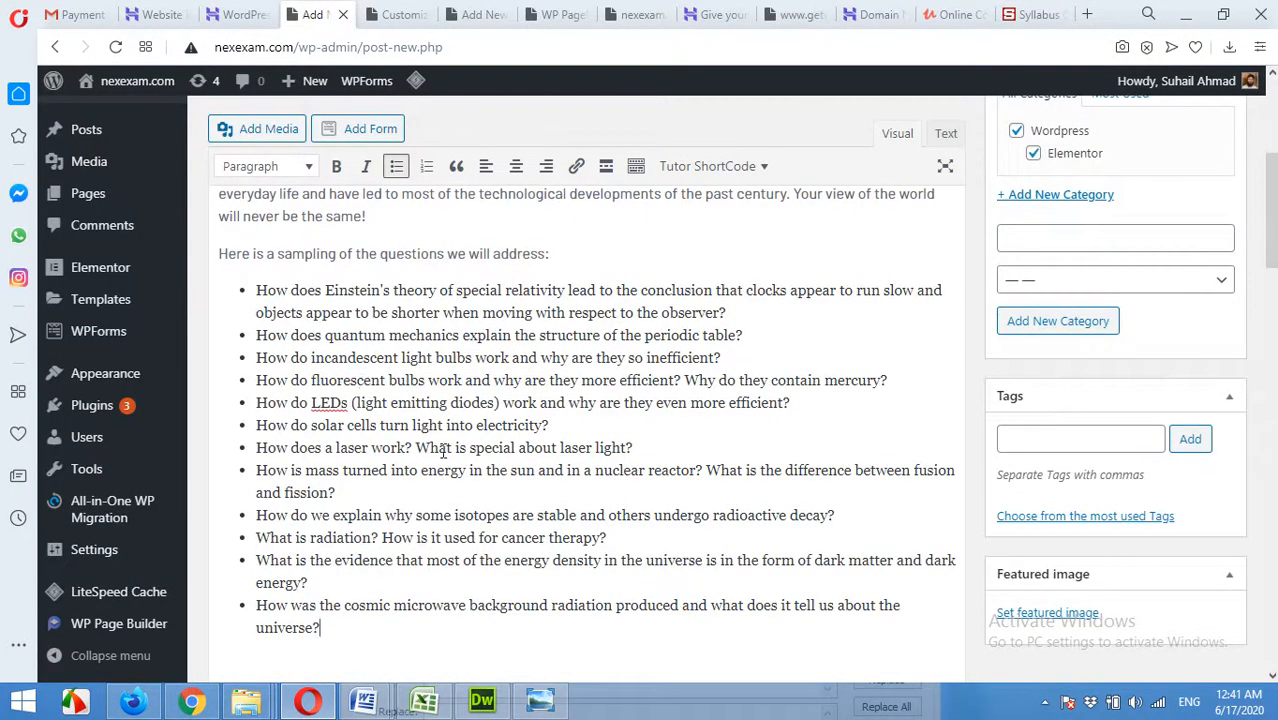
scroll(443, 452, "down", 4)
scroll(485, 470, "up", 6)
scroll(485, 470, "down", 3)
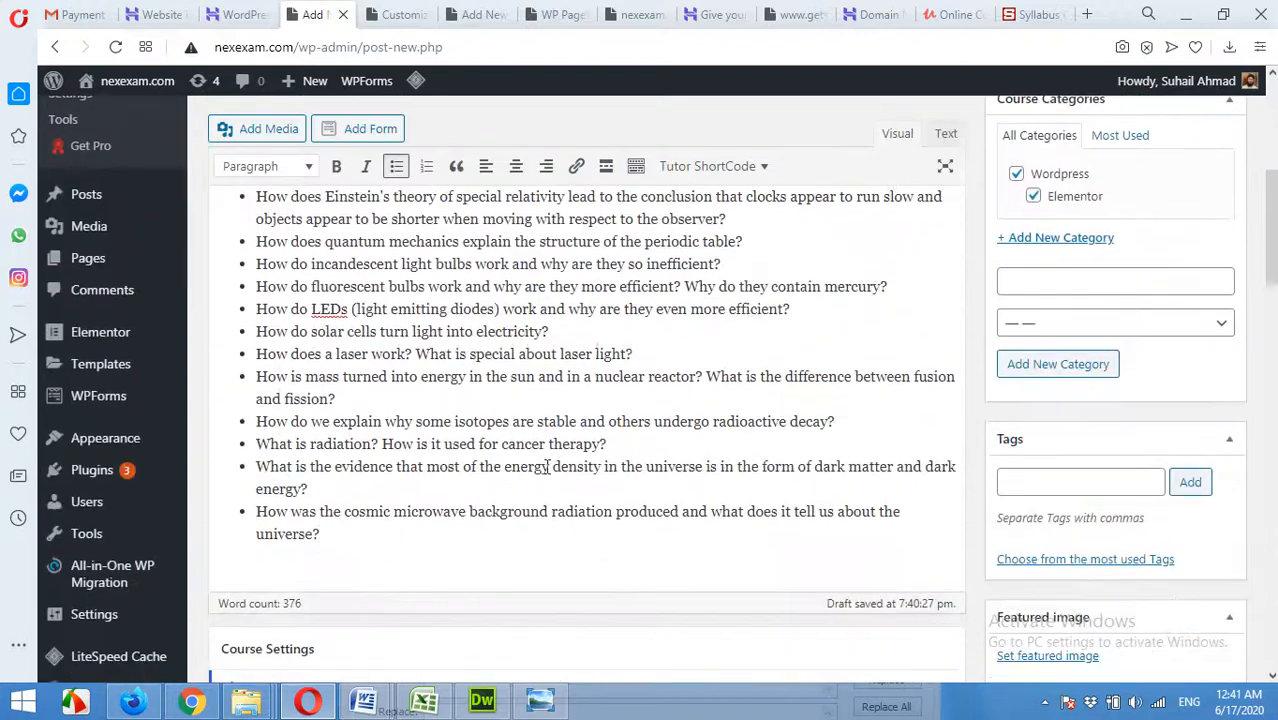
Start uploading a featured image for the course and refresh the Desktop folder listing in the file picker
scroll(908, 430, "down", 3)
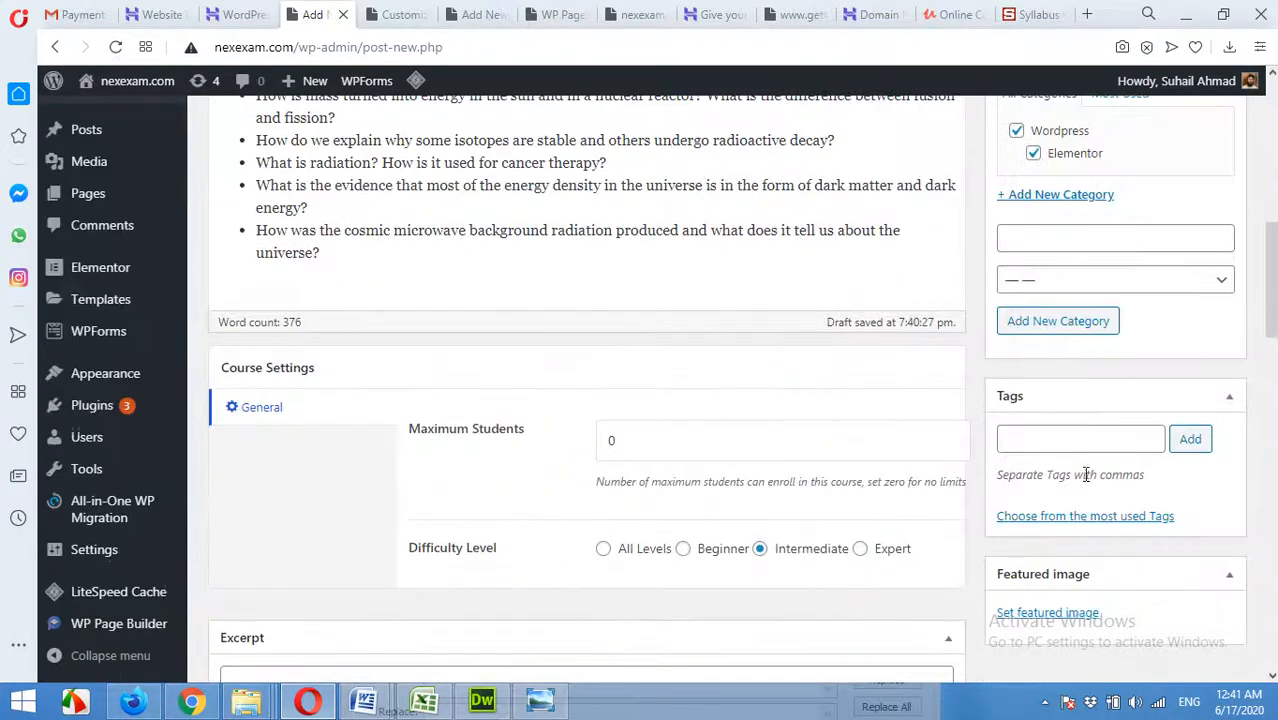
left_click(1052, 615)
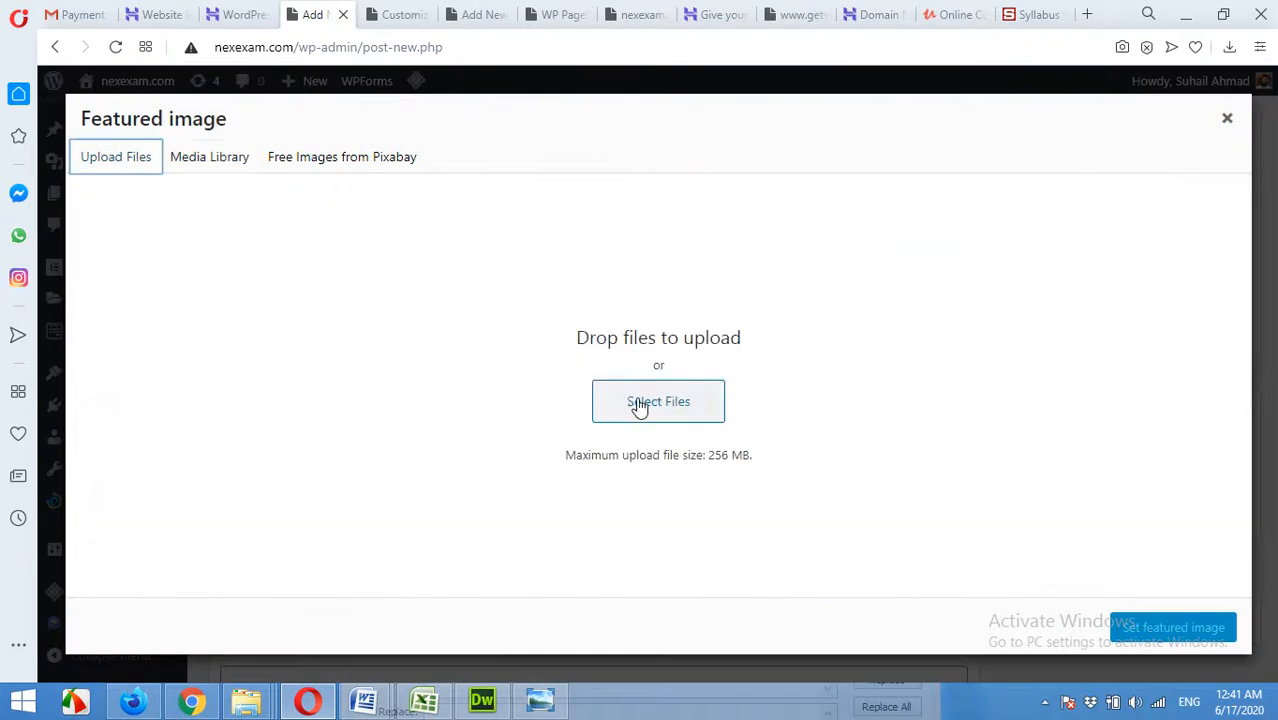
left_click(640, 404)
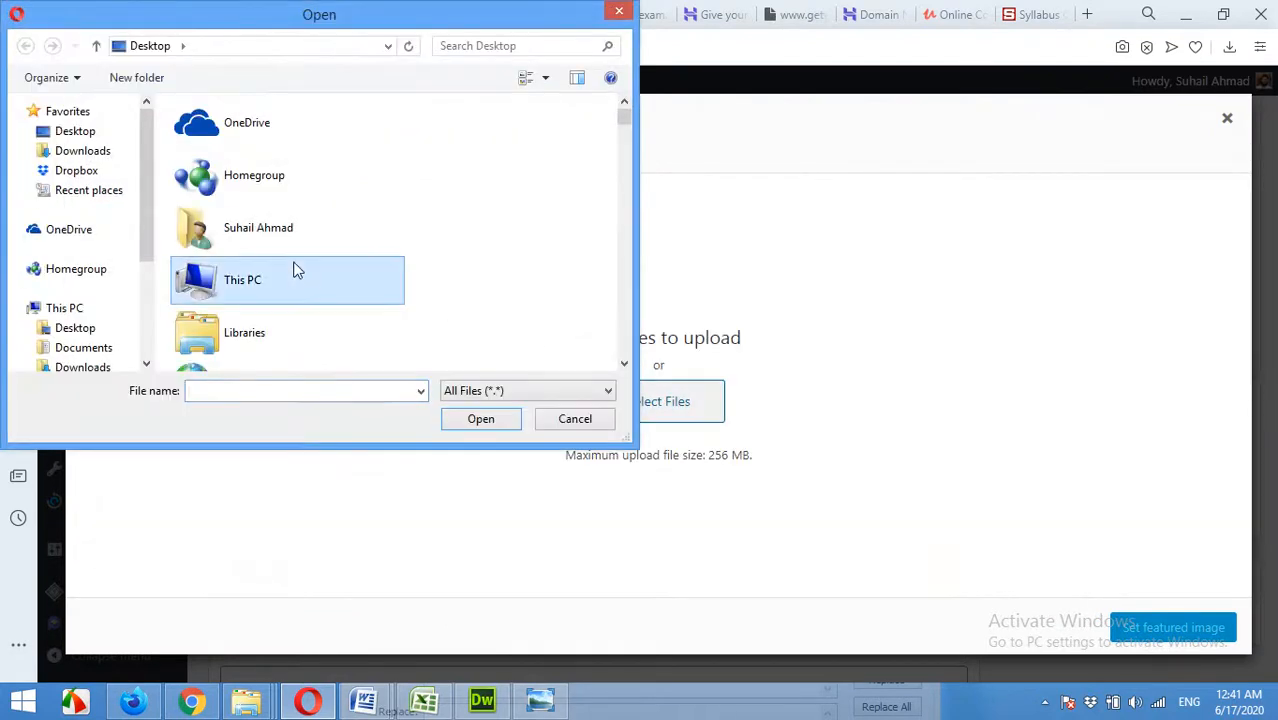
scroll(325, 270, "down", 8)
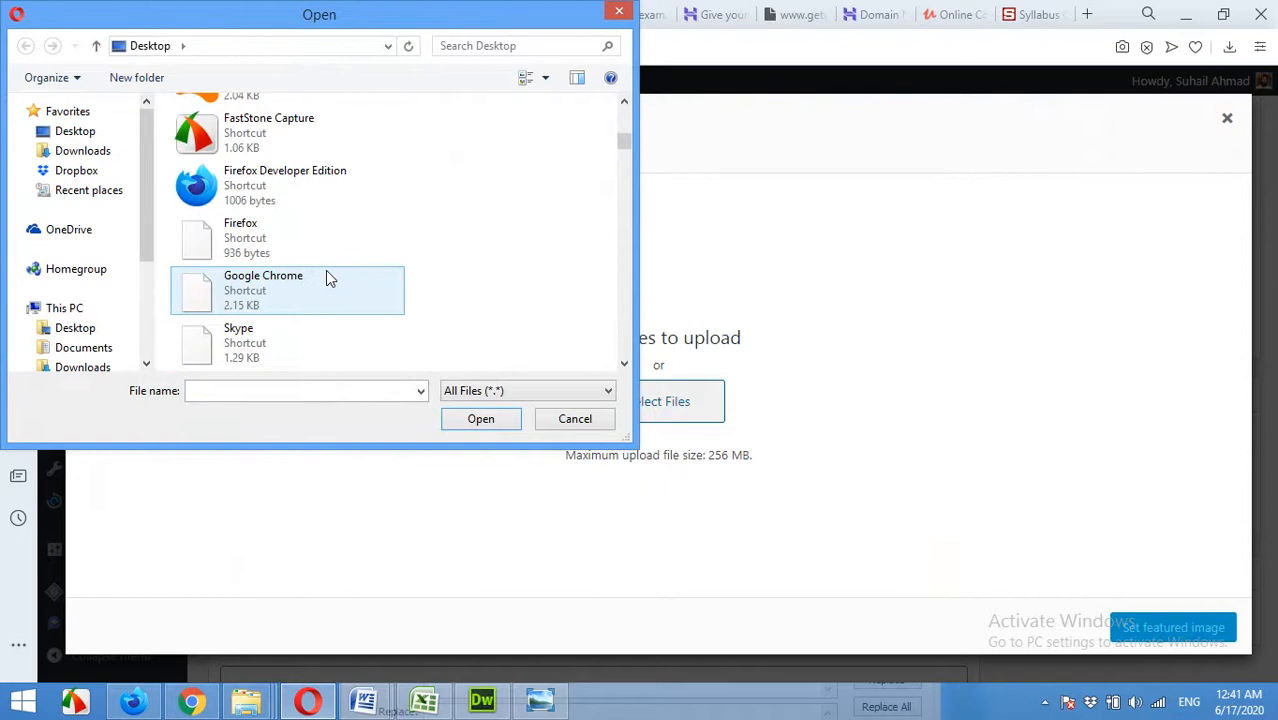
scroll(325, 270, "down", 4)
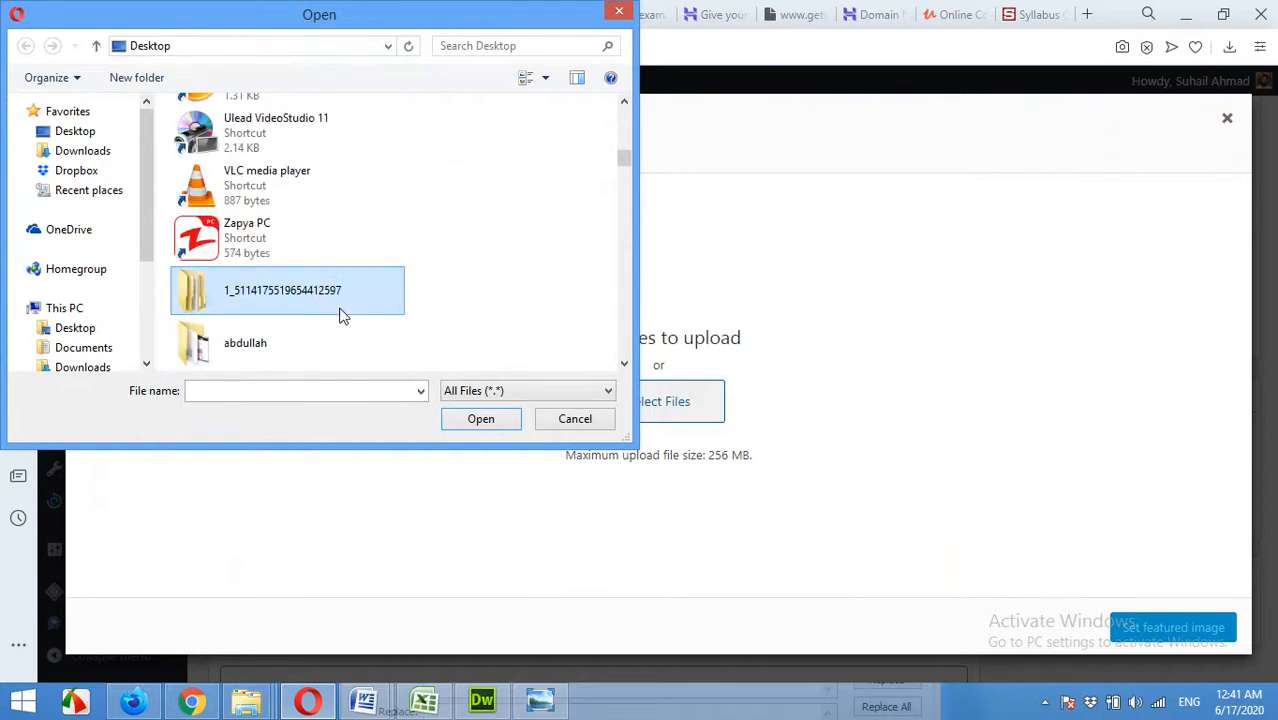
key("s")
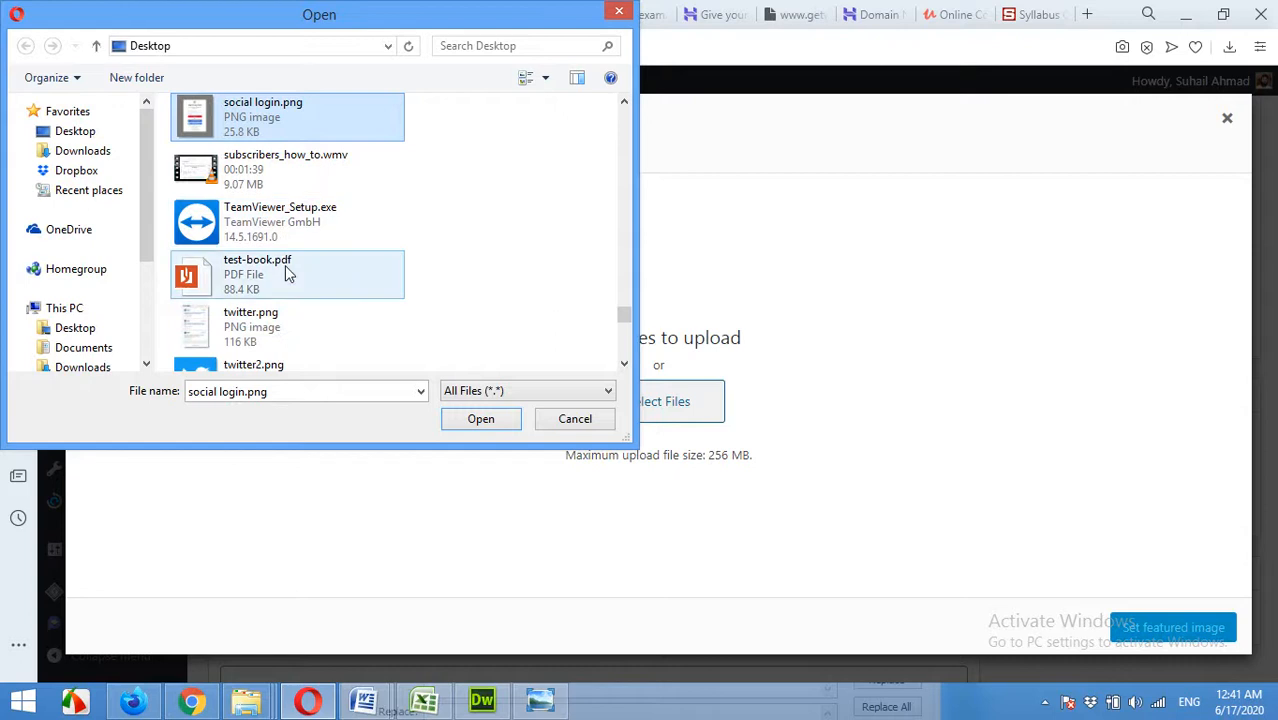
scroll(287, 267, "up", 1)
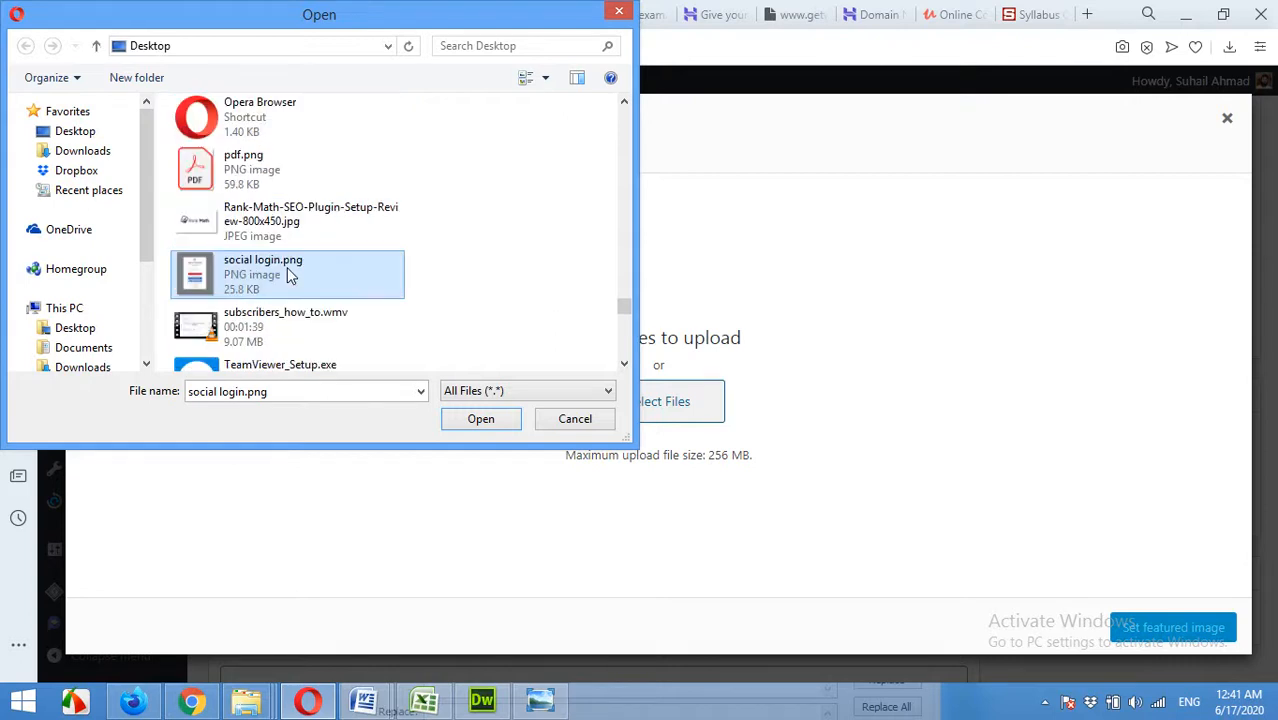
right_click(525, 244)
left_click(583, 338)
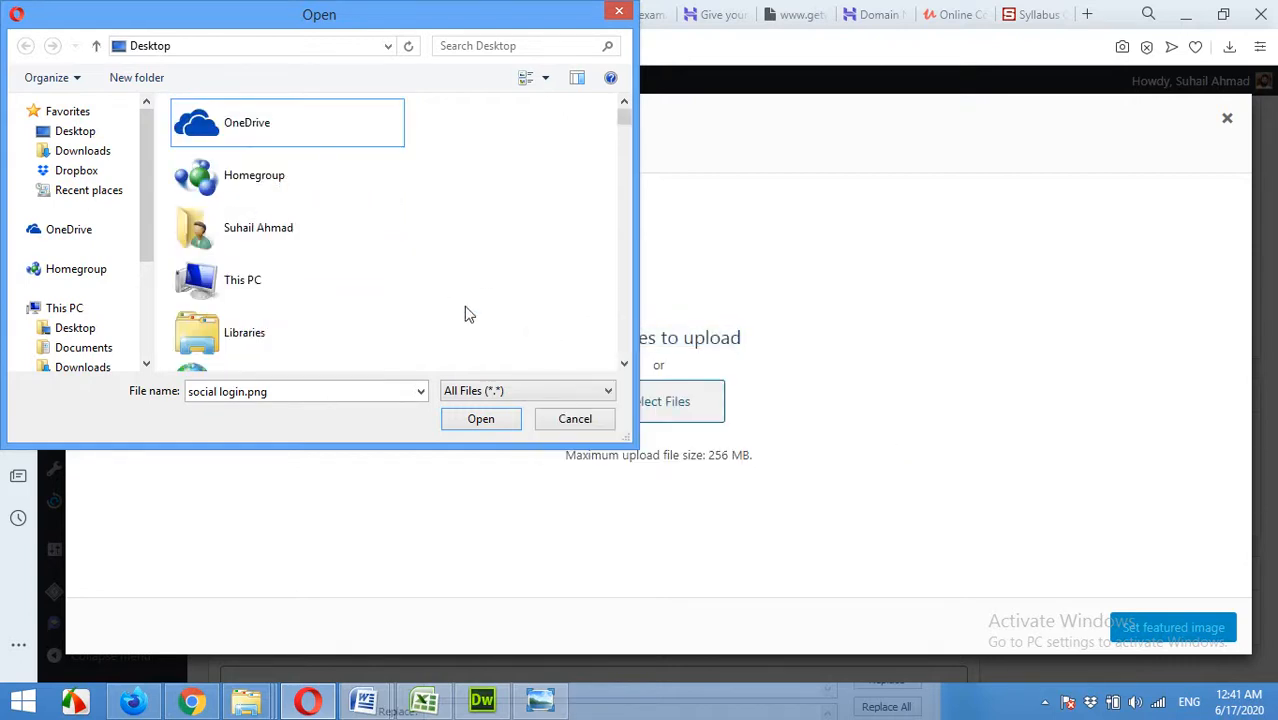
Upload landing page.jpg from the Desktop folder and set it as the course's featured image
key("s")
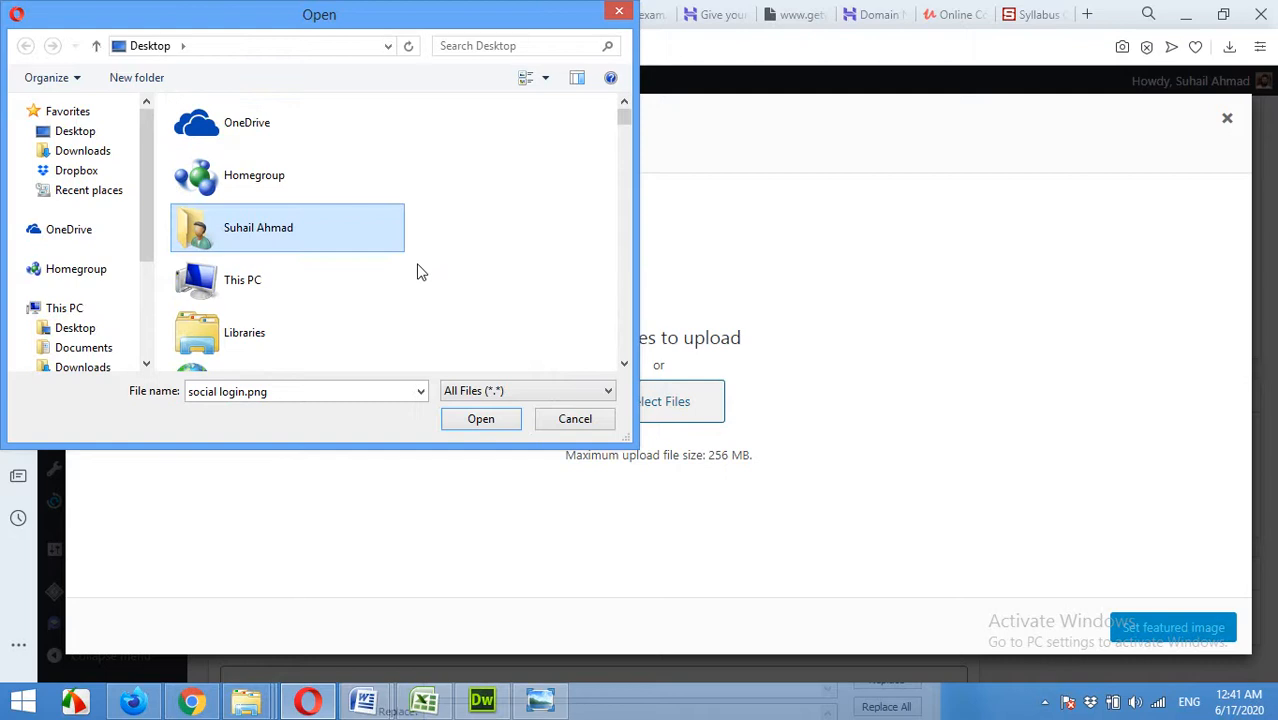
key("l")
key("a")
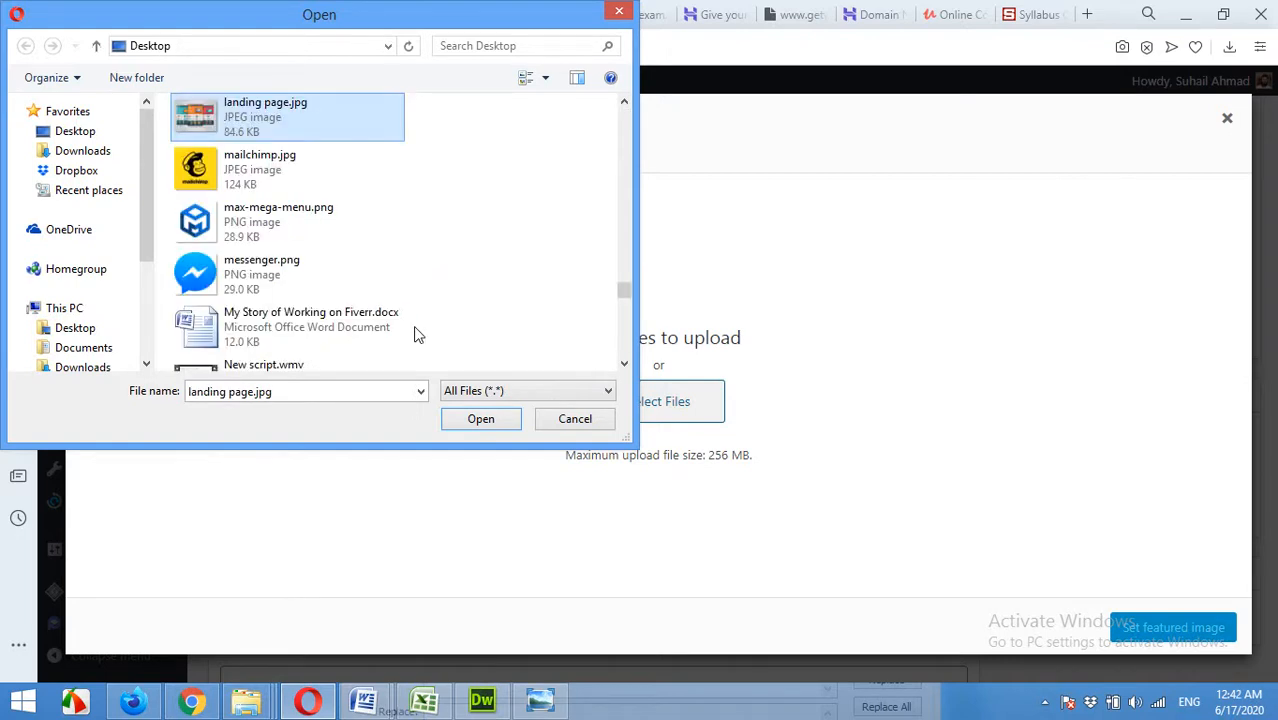
left_click(245, 120)
double_click(245, 120)
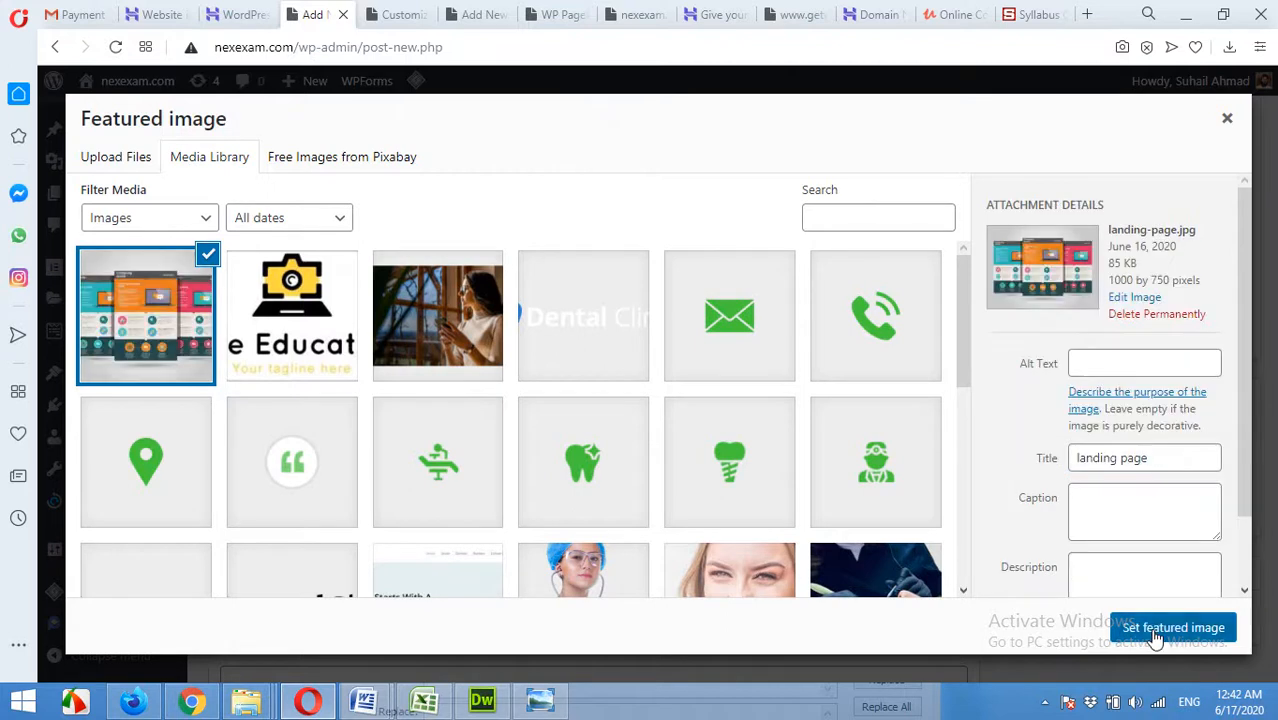
left_click(1172, 628)
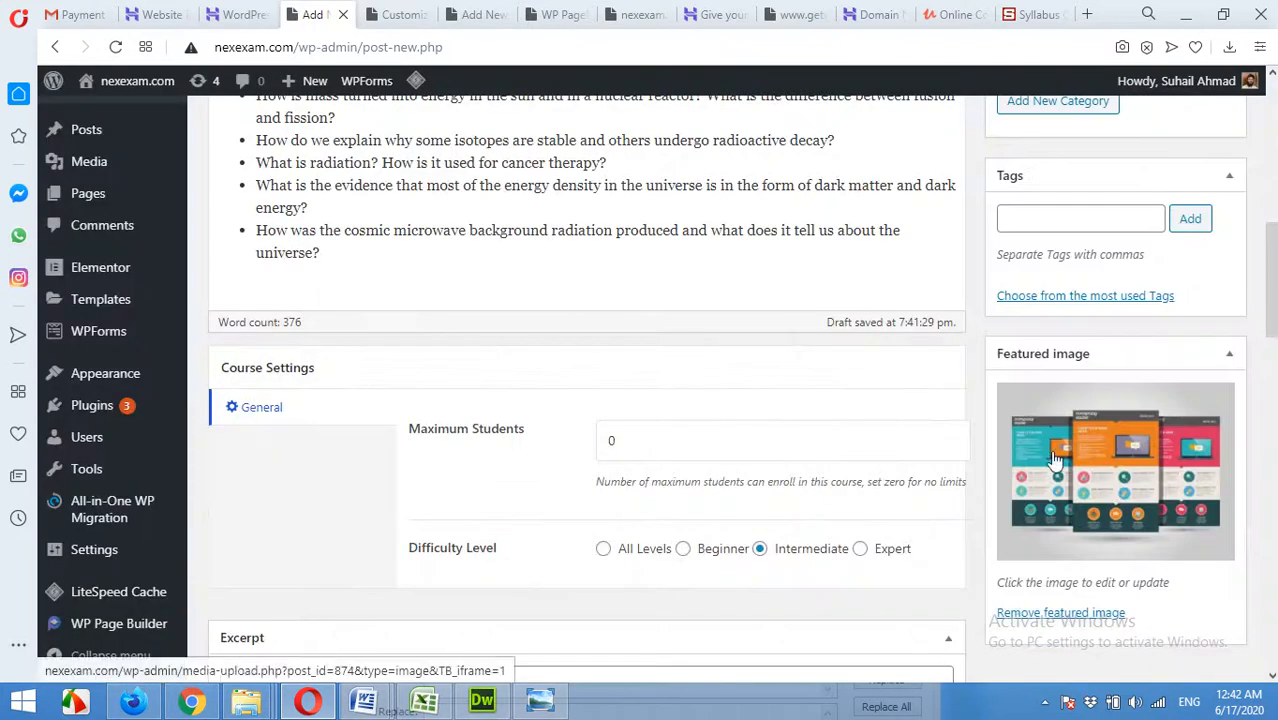
Set the course's maximum students to 1000 and its difficulty level to Beginner
scroll(258, 390, "down", 1)
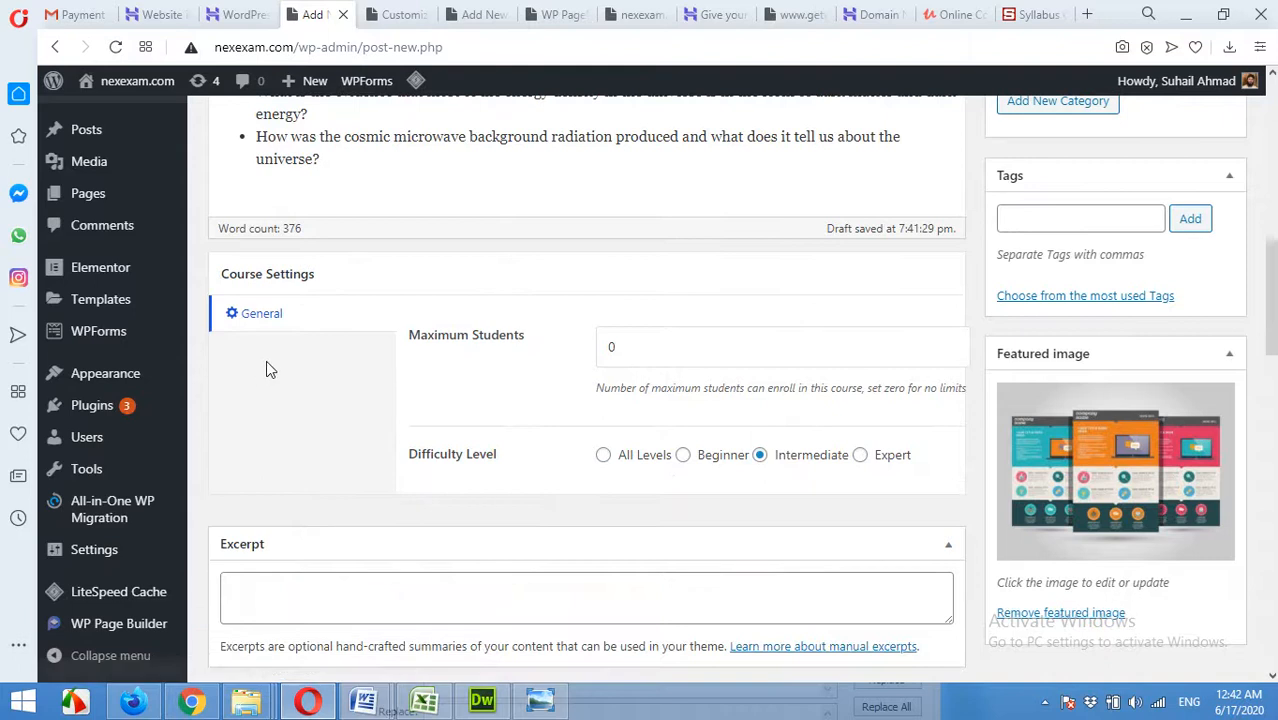
double_click(624, 347)
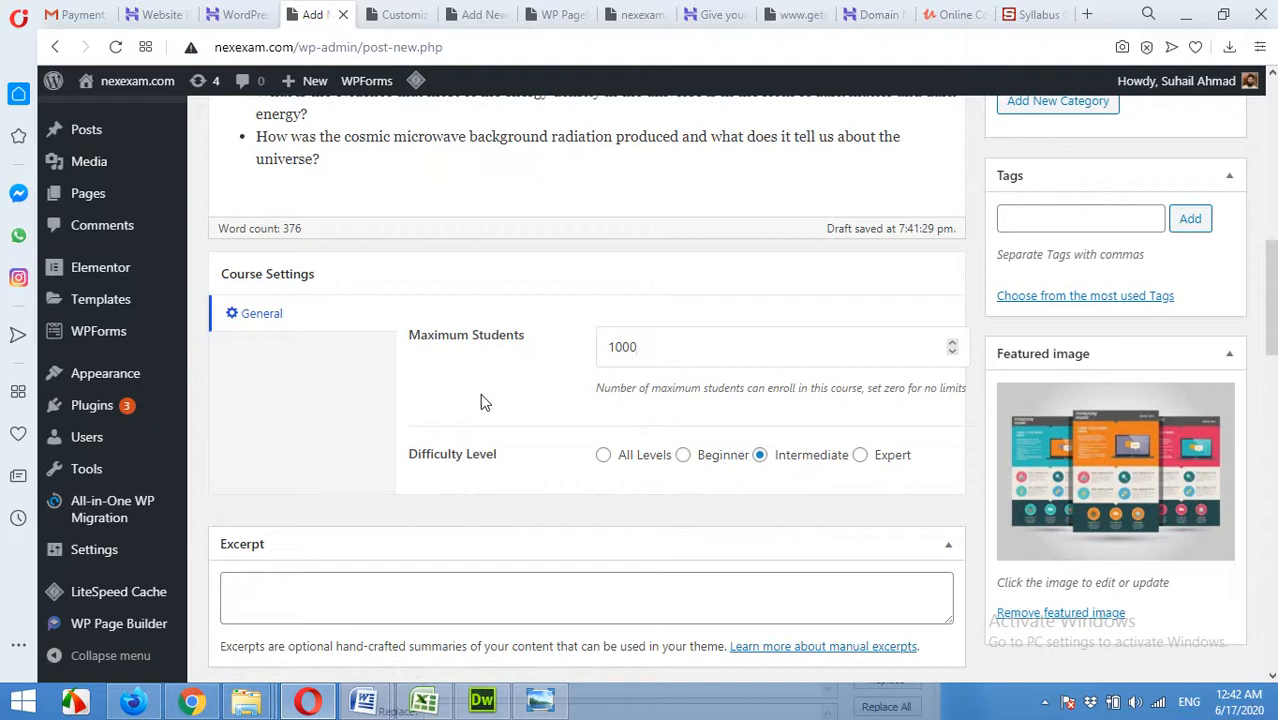
scroll(540, 405, "down", 1)
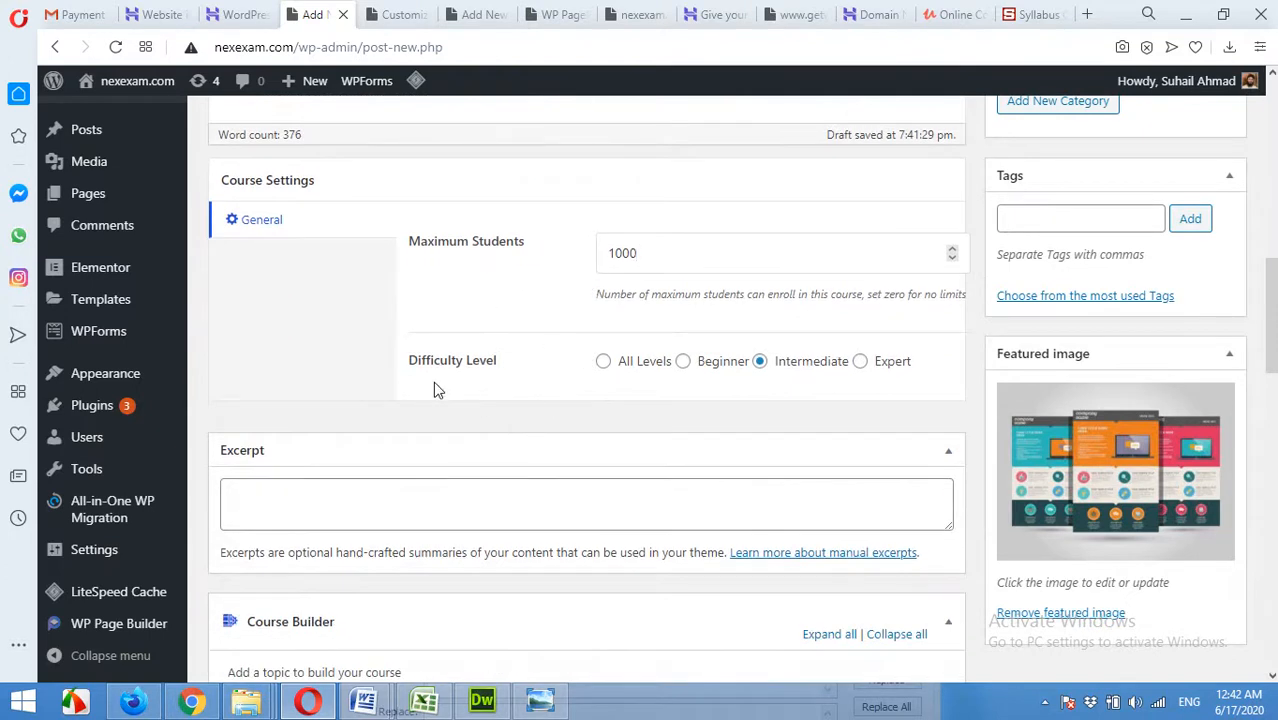
left_click(684, 362)
Copy the opening of the description's "Modern Physics" paragraph, through "weak and strong interactions)", and paste it into the course excerpt
scroll(590, 411, "down", 1)
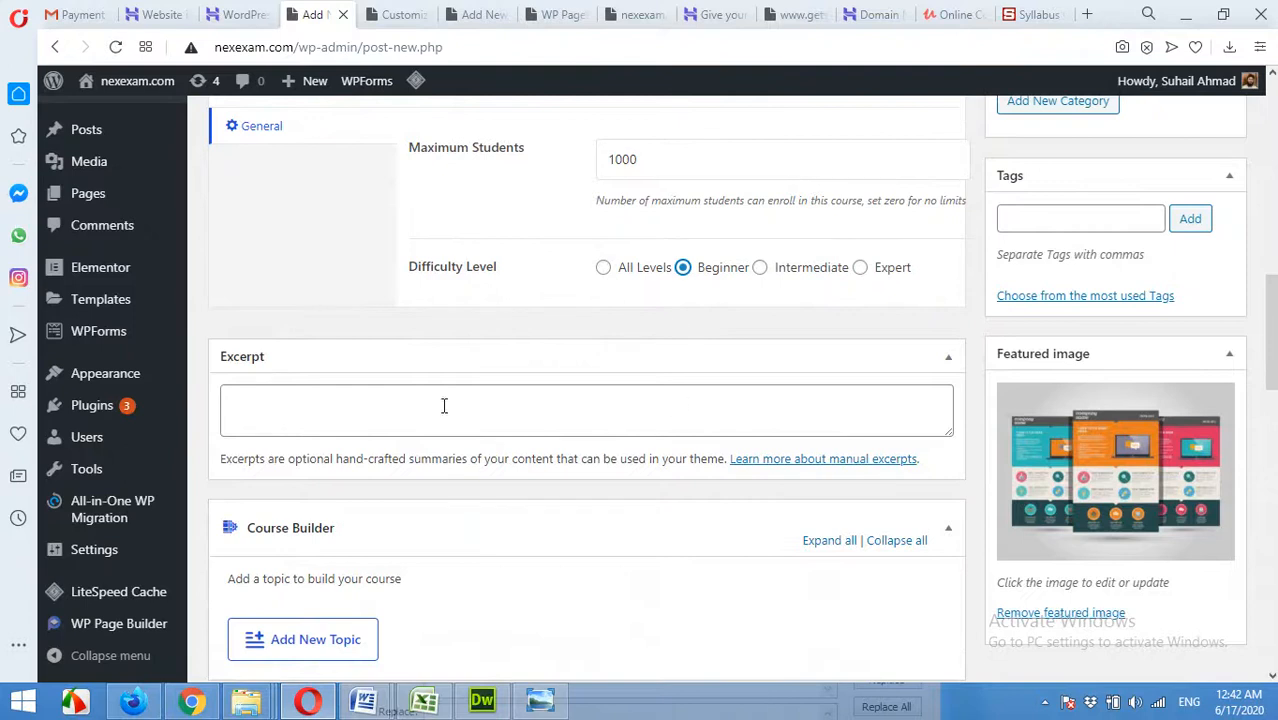
left_click(443, 404)
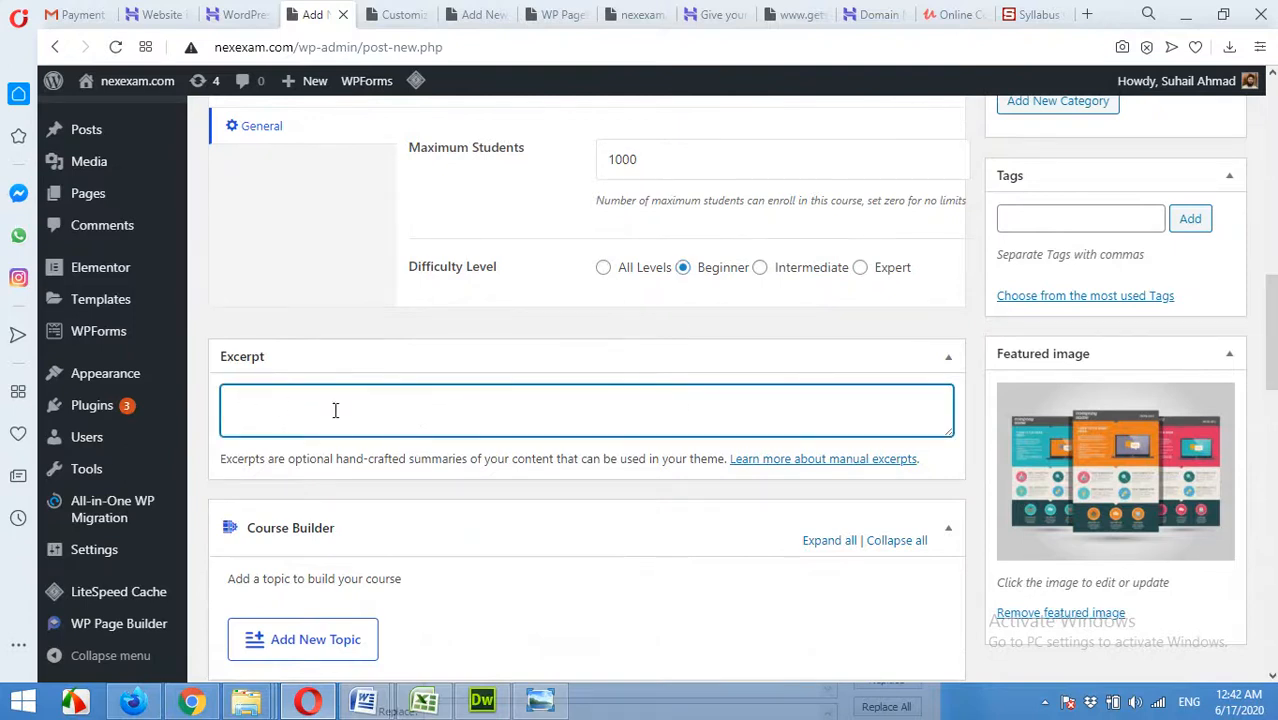
scroll(590, 436, "up", 7)
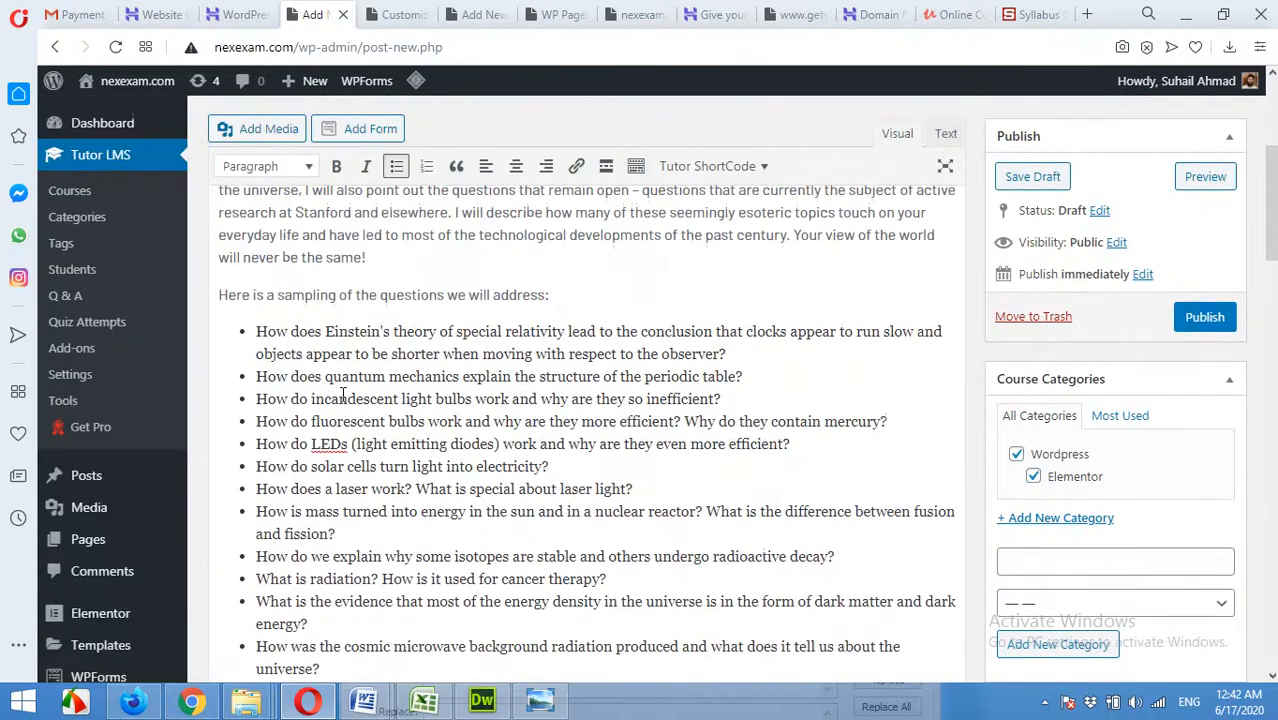
scroll(343, 393, "up", 4)
left_click_drag(224, 367, 871, 436)
scroll(433, 460, "down", 9)
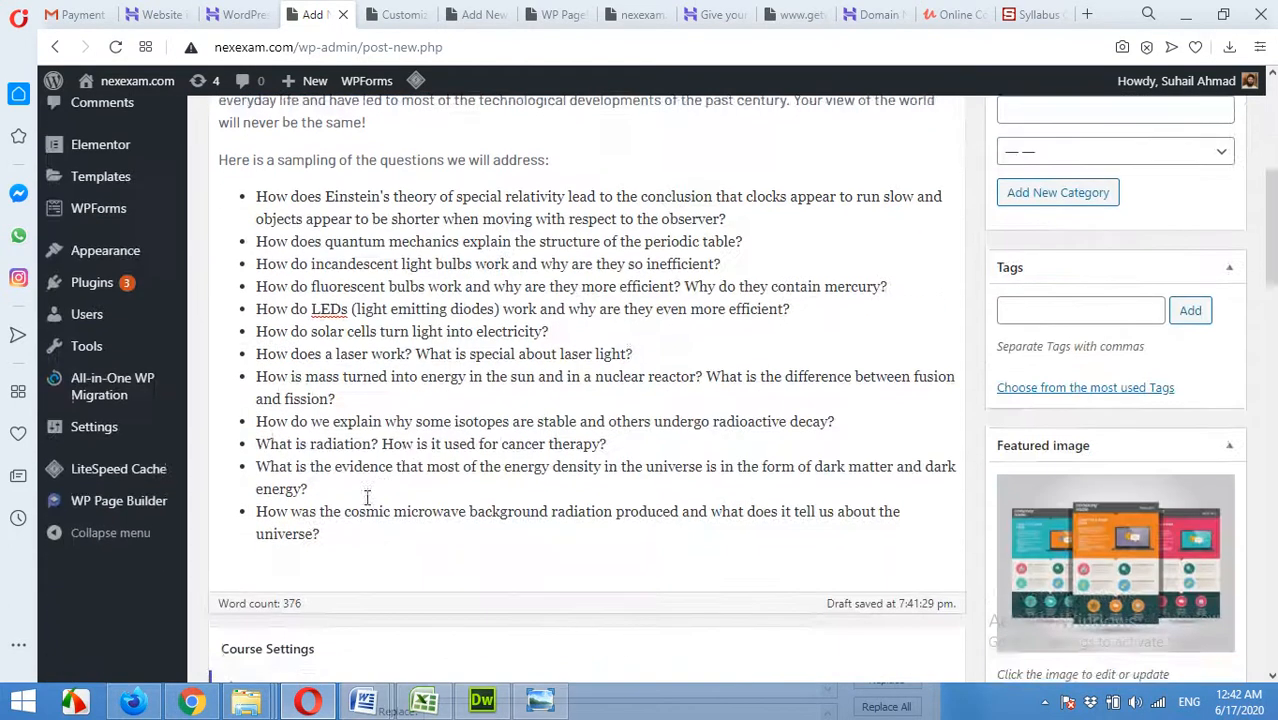
scroll(365, 345, "up", 1)
scroll(388, 355, "down", 1)
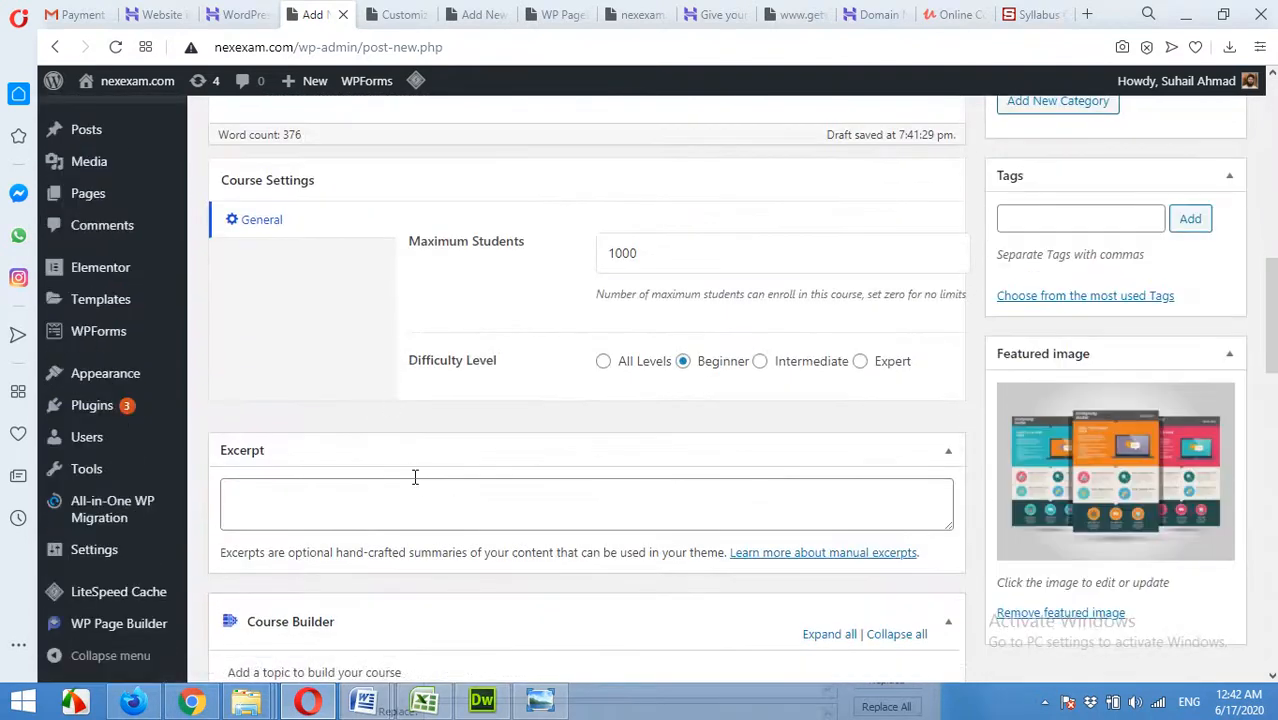
left_click(414, 476)
key("ctrl+v")
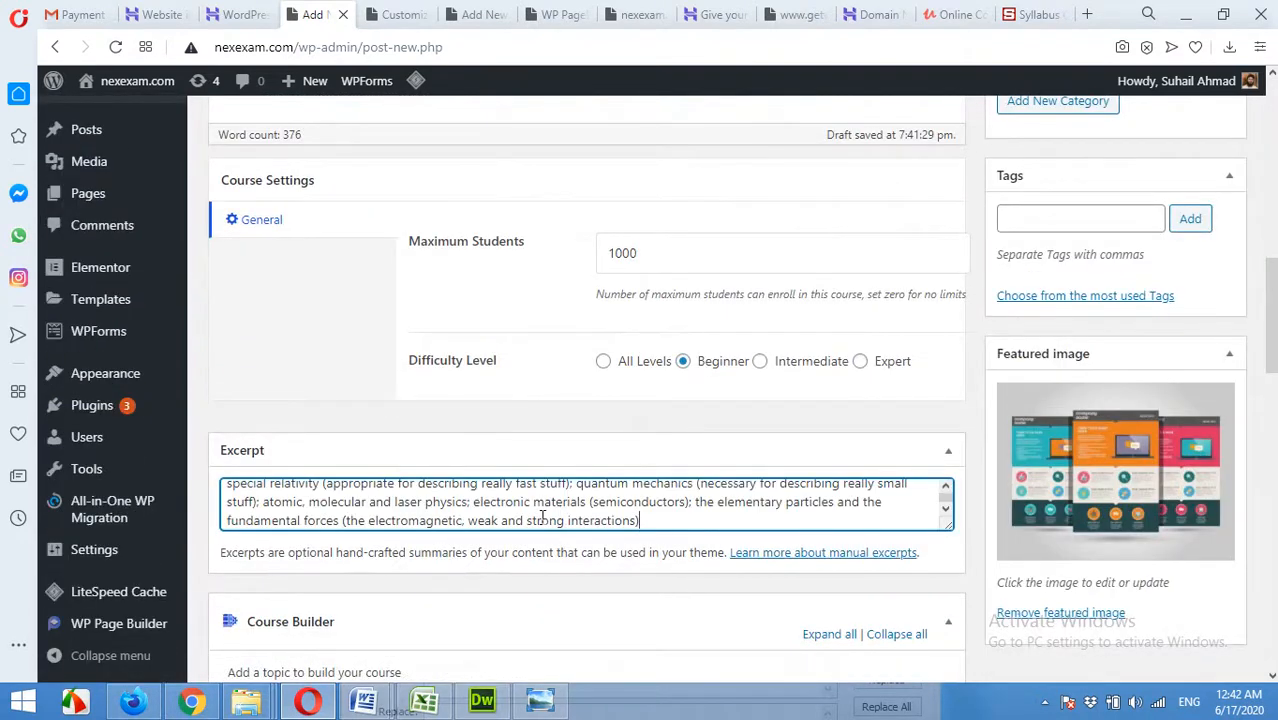
Set the total course duration to 04 hours and 50 minutes in the course's additional data
scroll(495, 510, "down", 2)
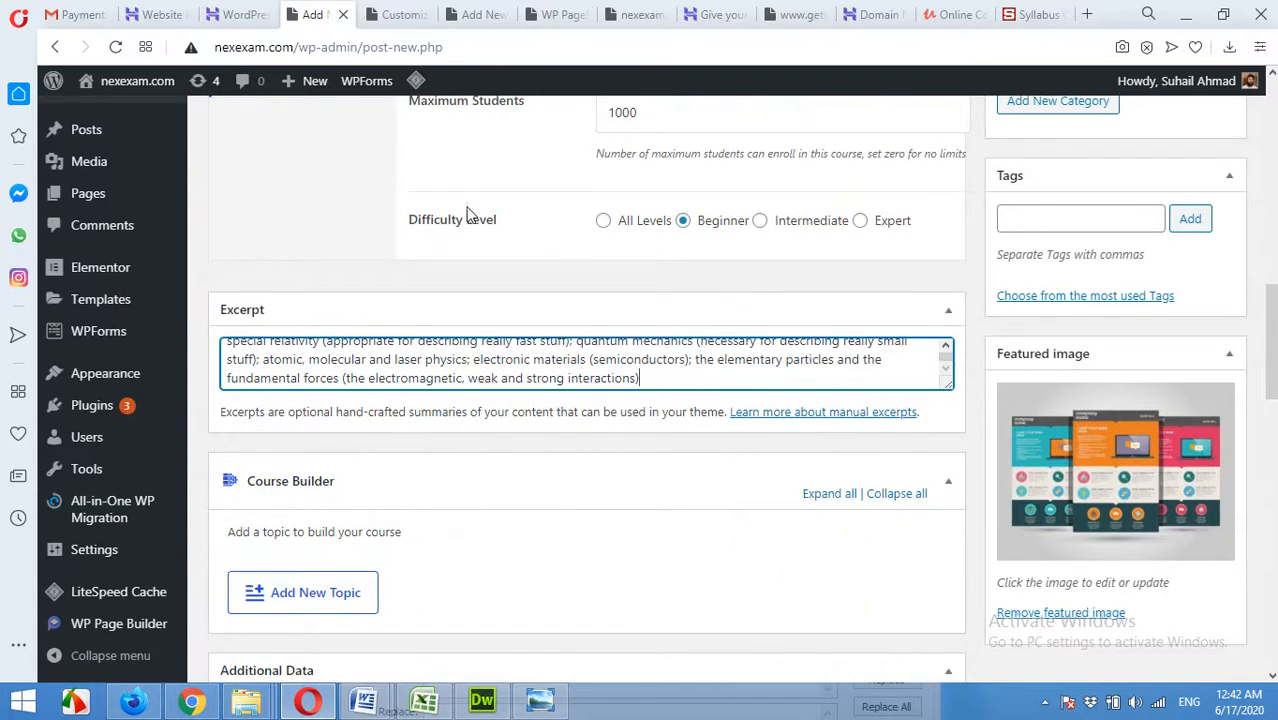
scroll(835, 368, "down", 4)
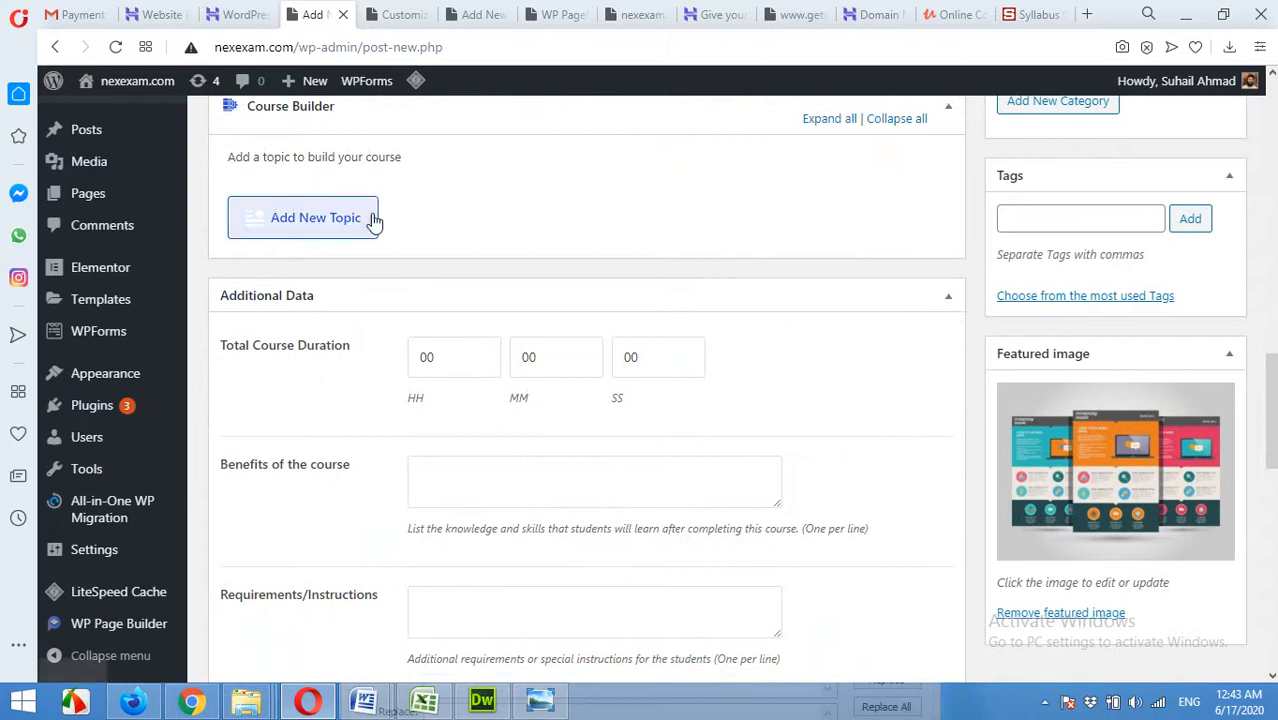
double_click(439, 360)
type("0")
left_click_drag(530, 358, 515, 371)
type("5")
Enter "In this course you will learn how to build your own landing page." as the benefits of the course
left_click(510, 488)
type("In this course you w")
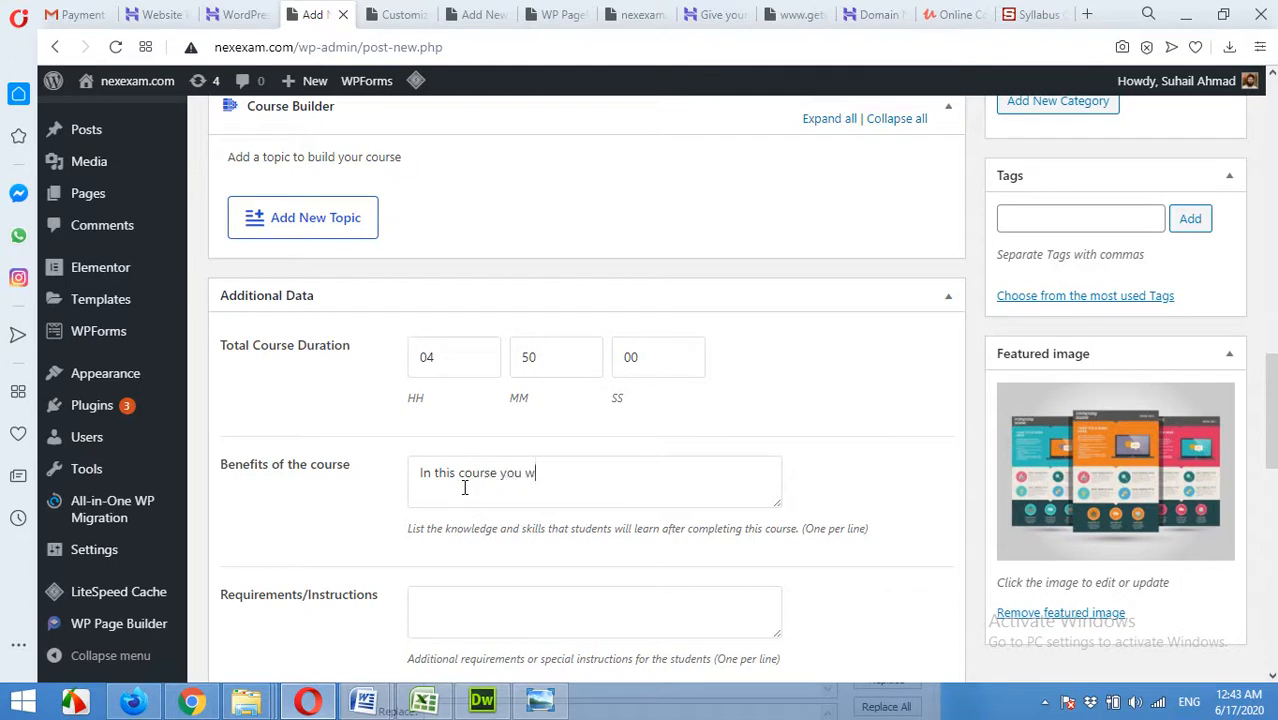
type("ill learn how to bui")
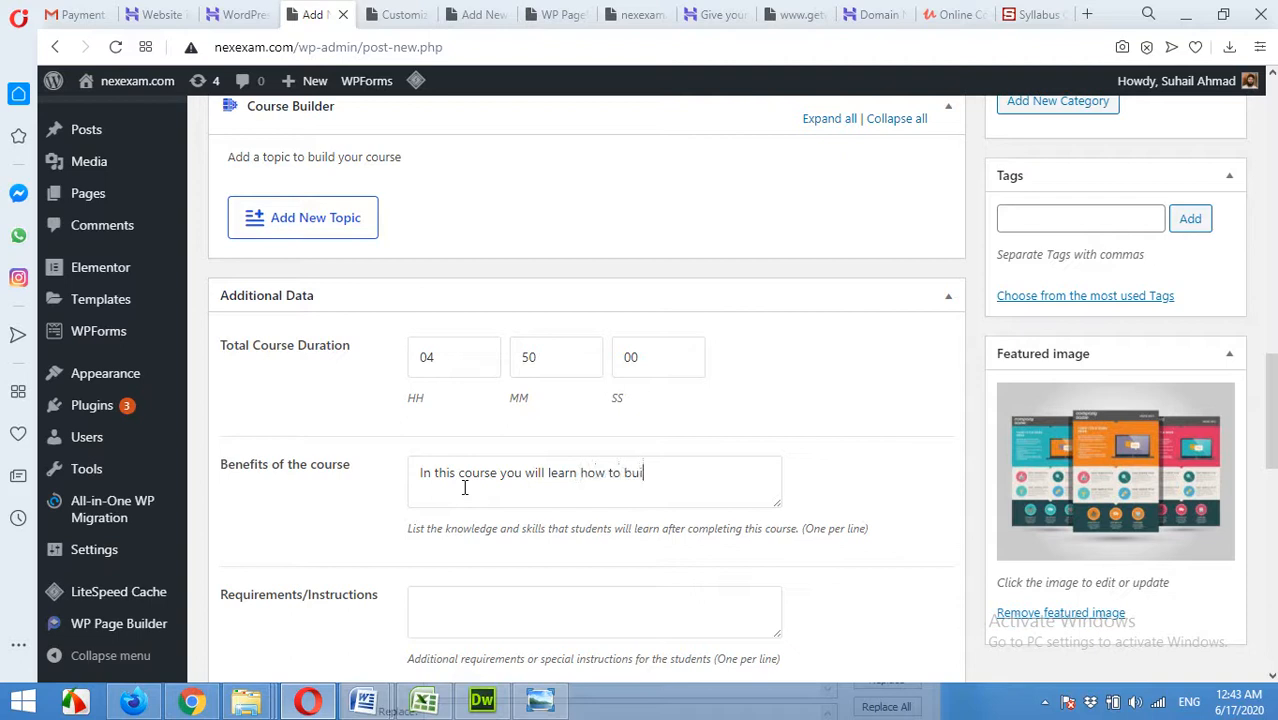
type("ld your own landing page.")
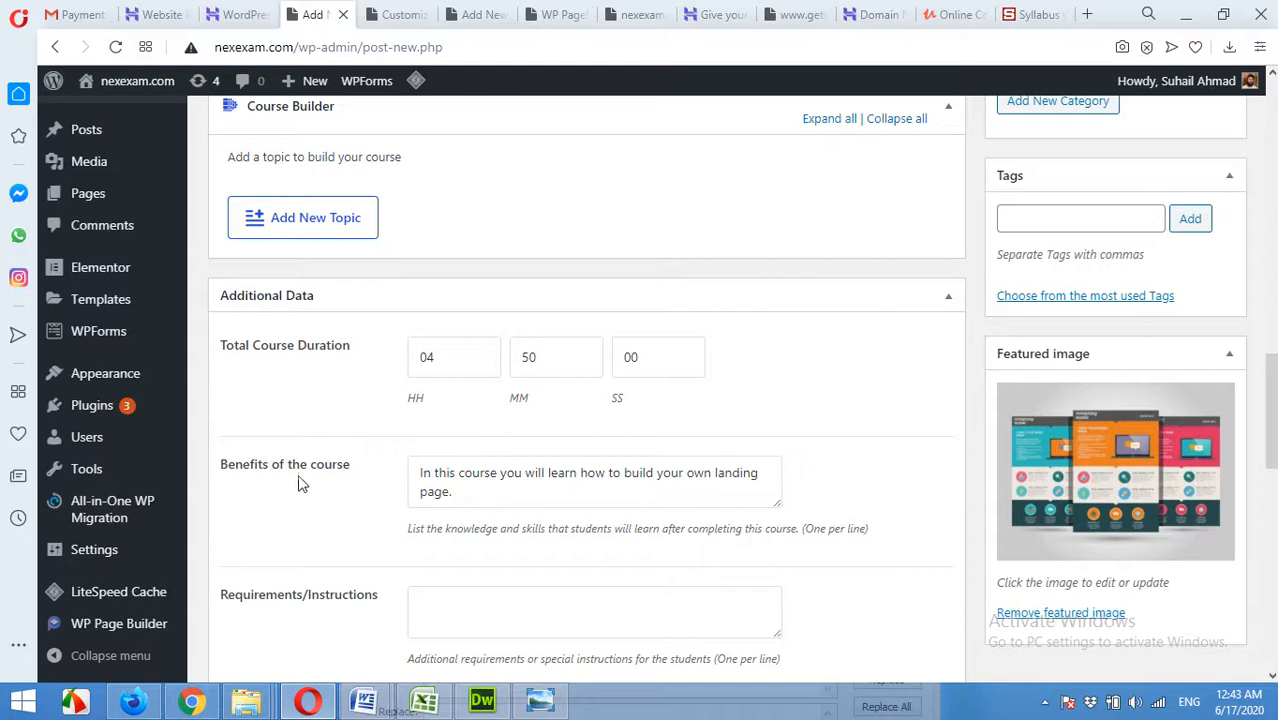
Leave the requirements, targeted audience and materials fields empty and set the course intro video source to YouTube
scroll(447, 503, "down", 2)
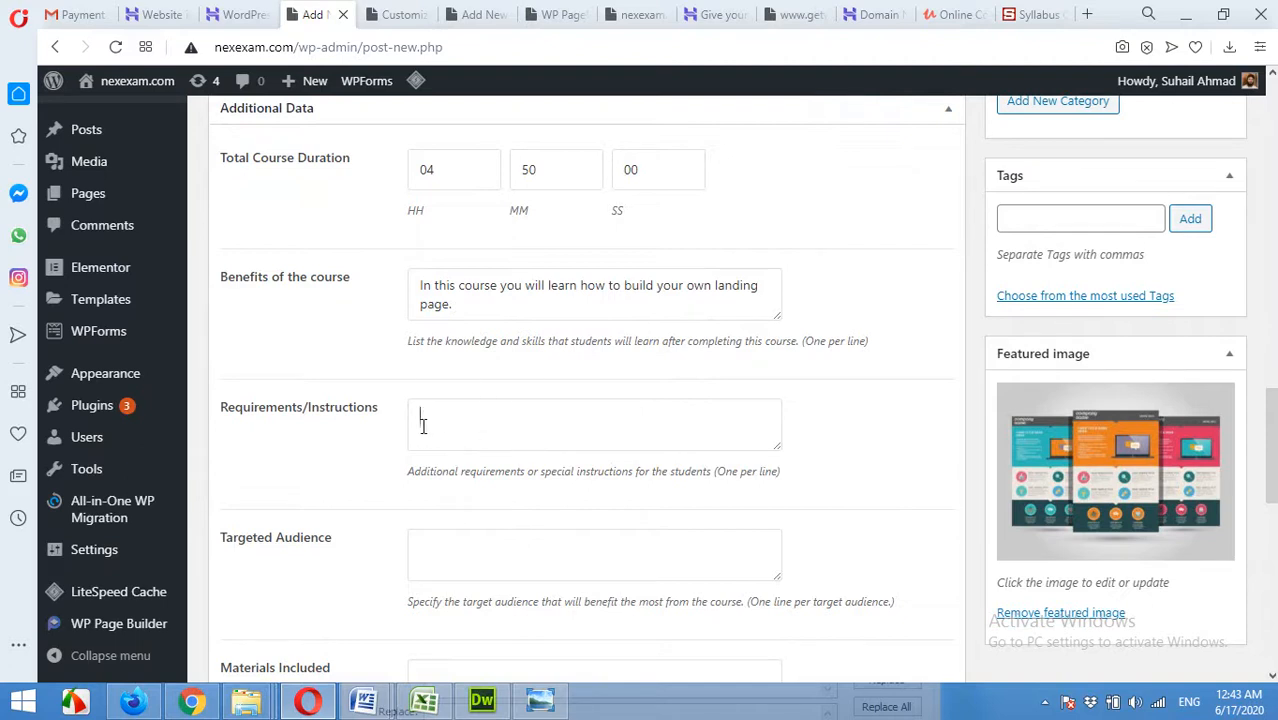
scroll(314, 423, "down", 2)
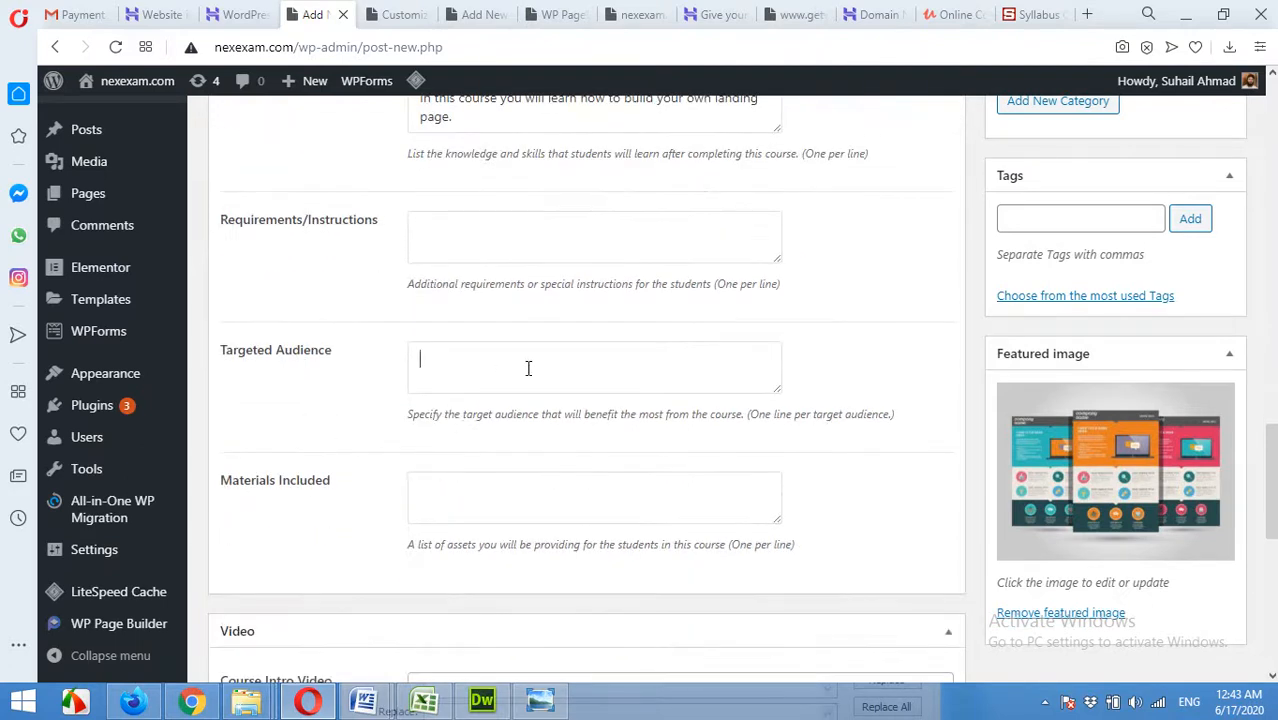
scroll(490, 450, "down", 1)
left_click(542, 403)
scroll(575, 440, "down", 2)
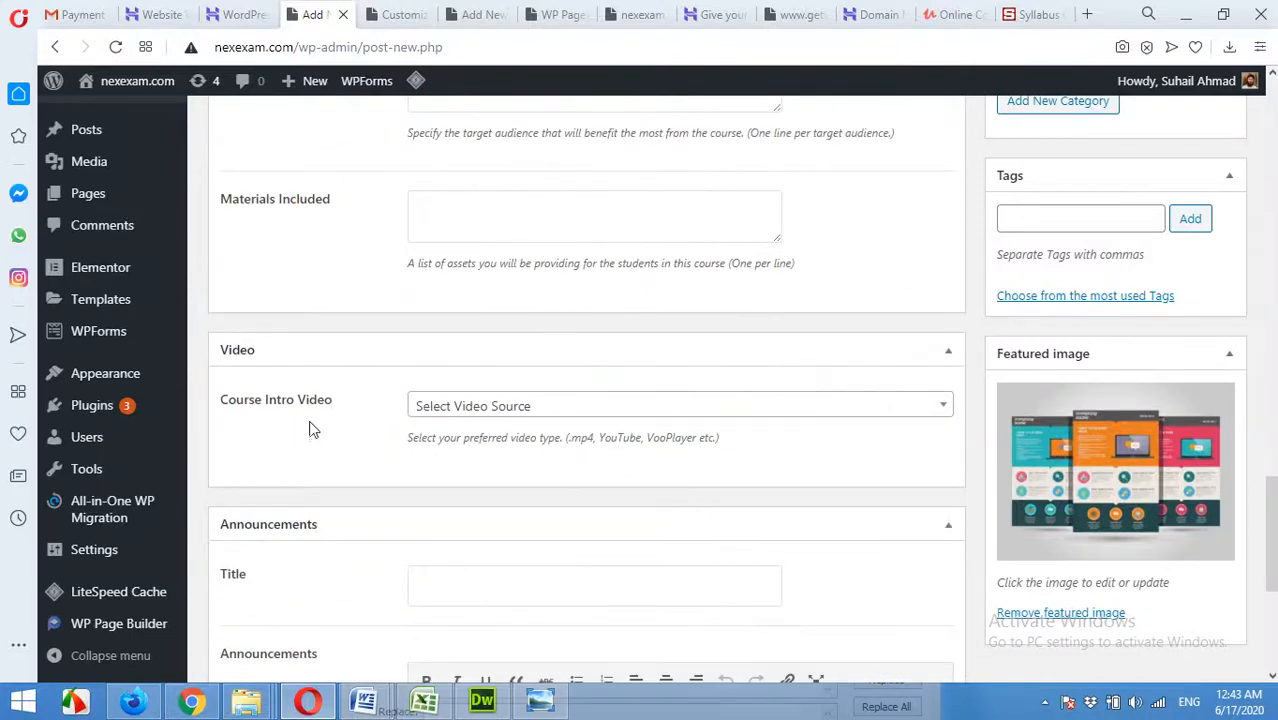
scroll(288, 425, "down", 1)
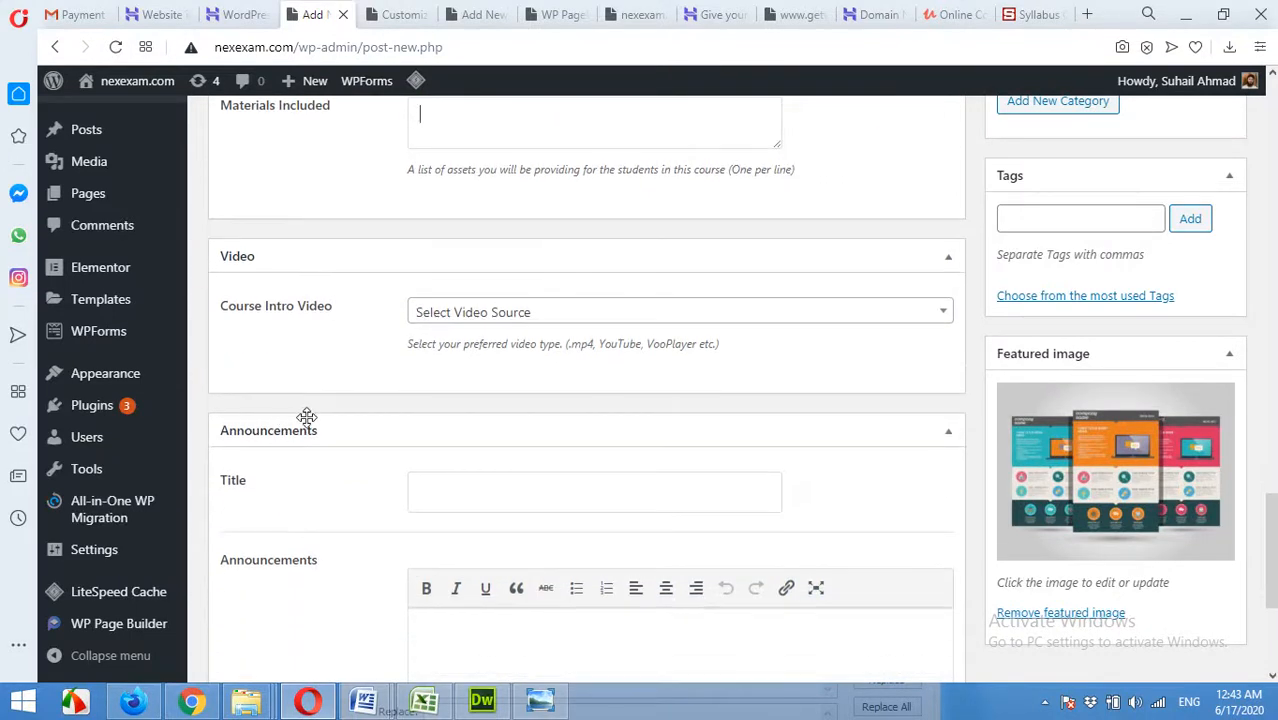
left_click(476, 314)
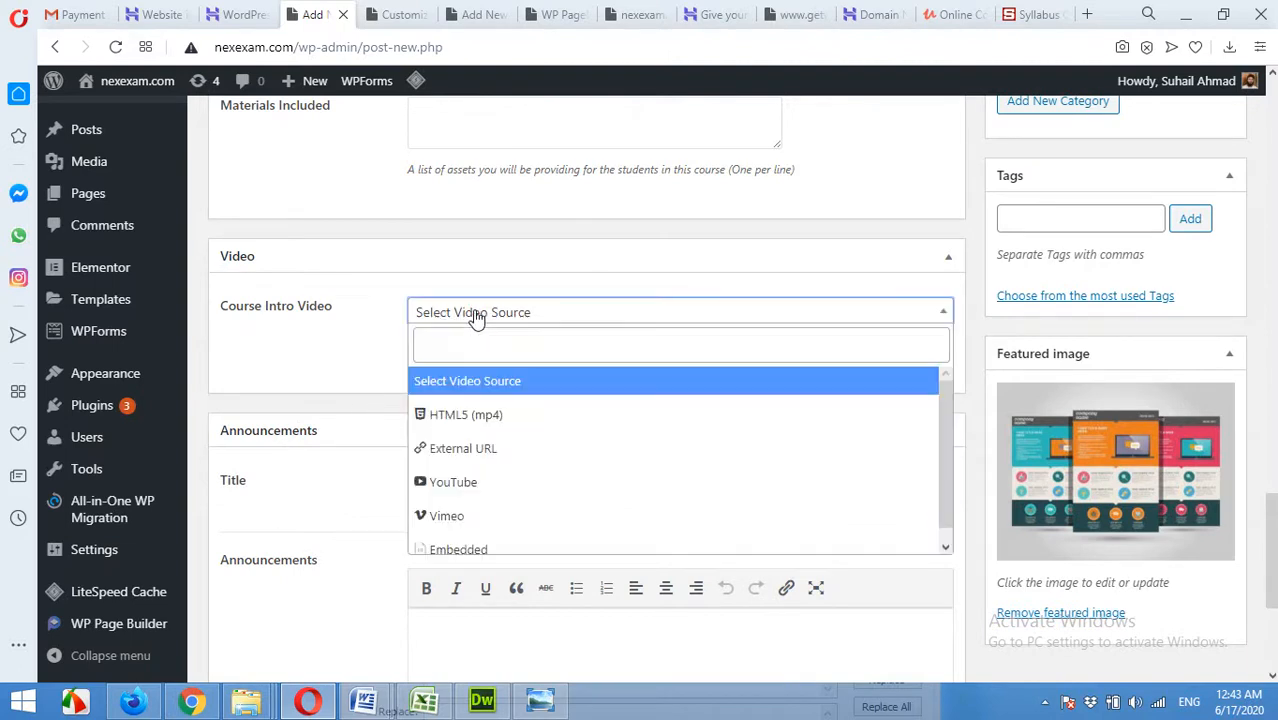
left_click(462, 484)
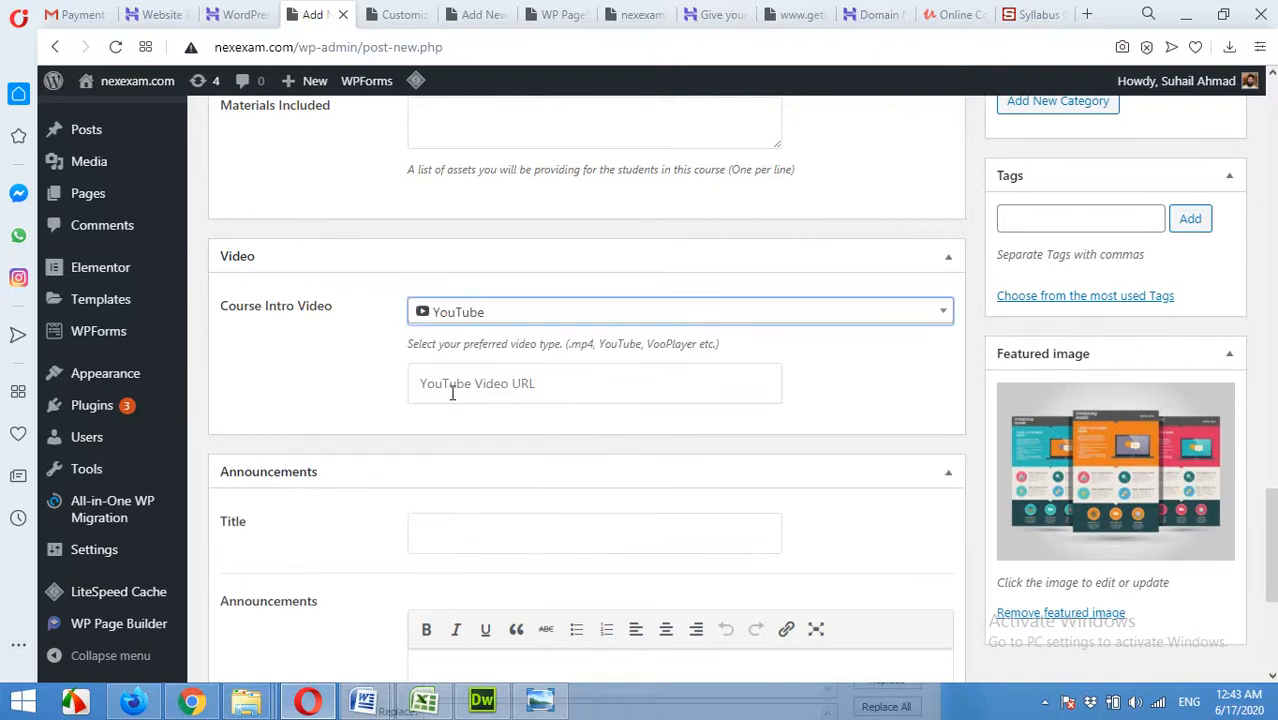
left_click(527, 385)
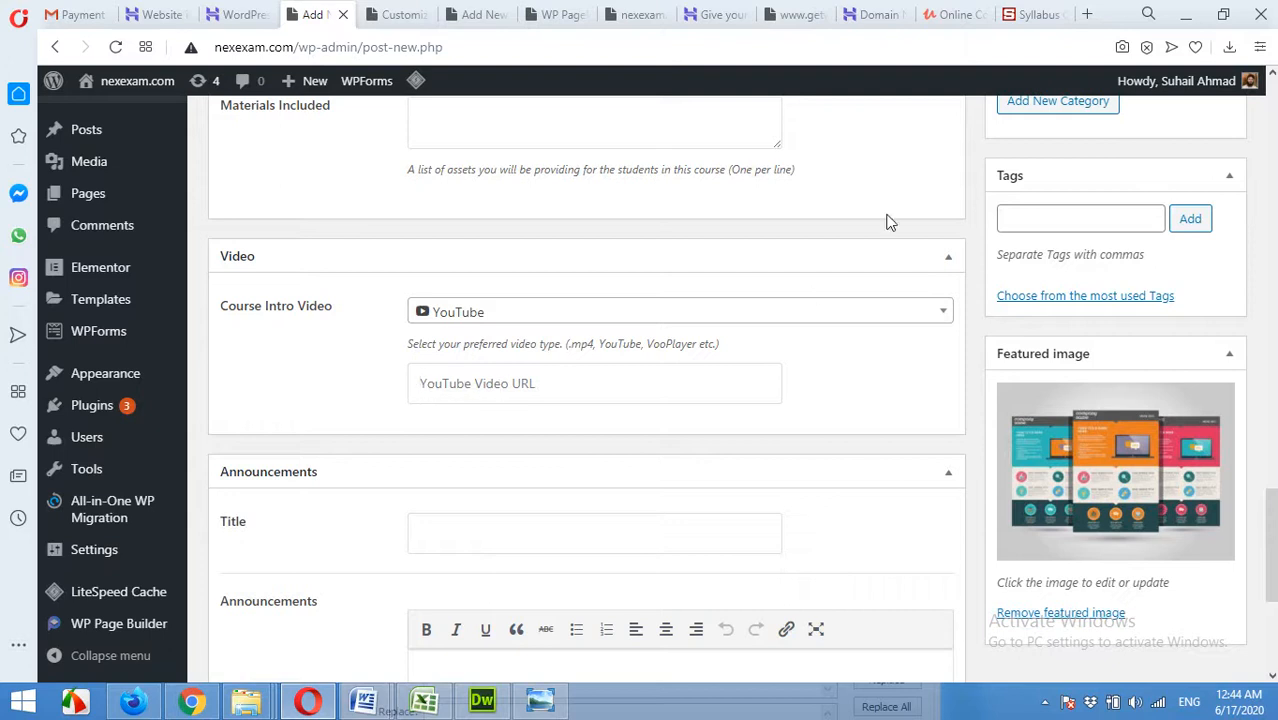
Copy the landing page video's URL, youtube.com/watch?v=Zbv7JBcWH0k, from Chrome and paste it as the course intro video in Opera
left_click(193, 702)
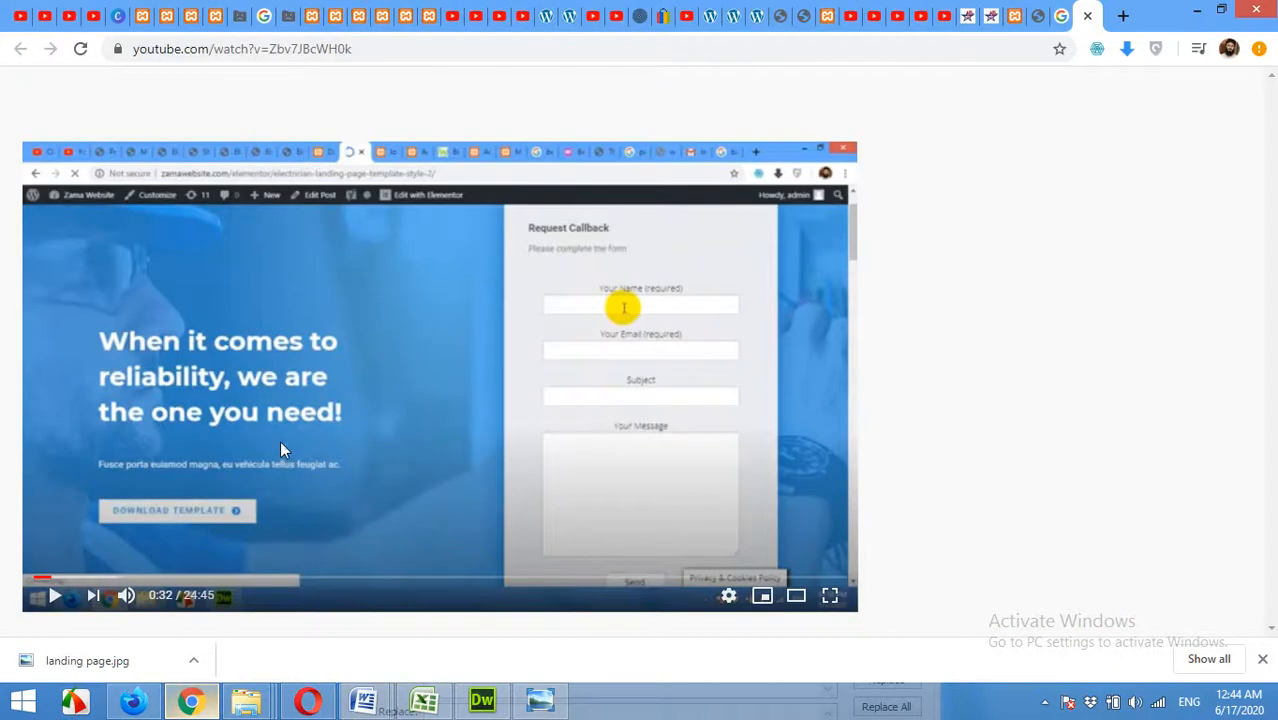
left_click(277, 50)
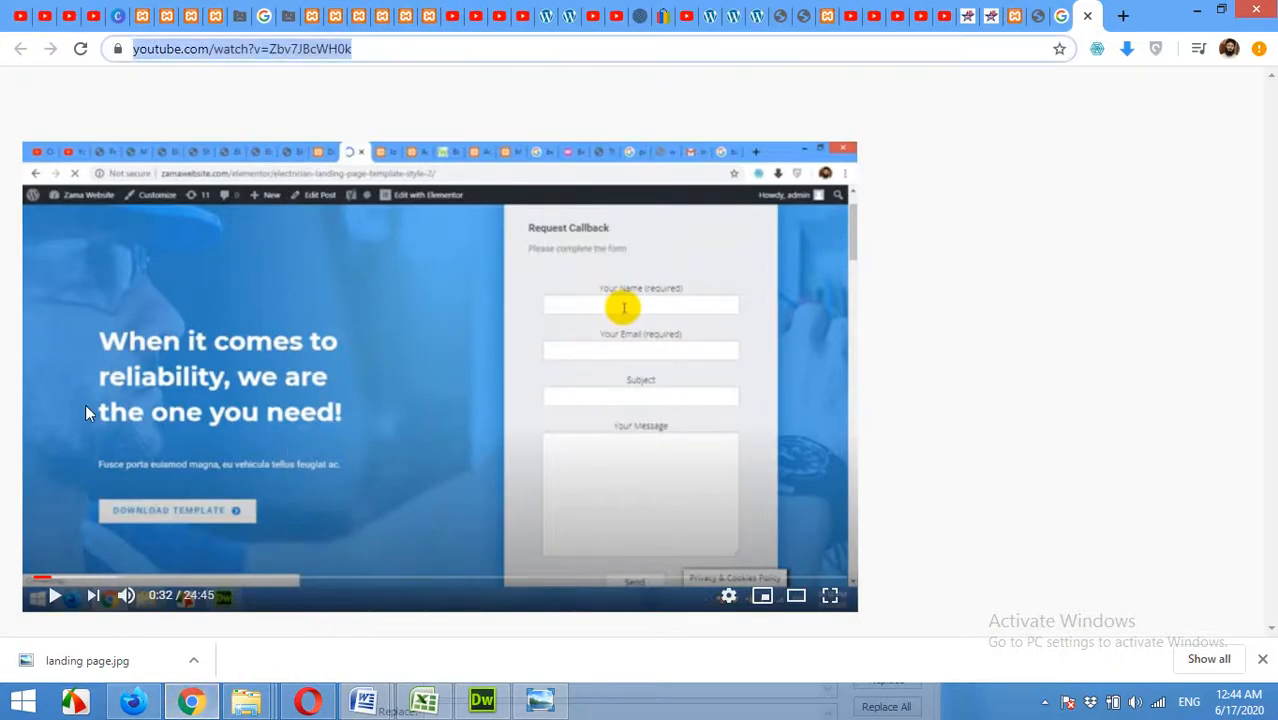
right_click(251, 48)
left_click(281, 117)
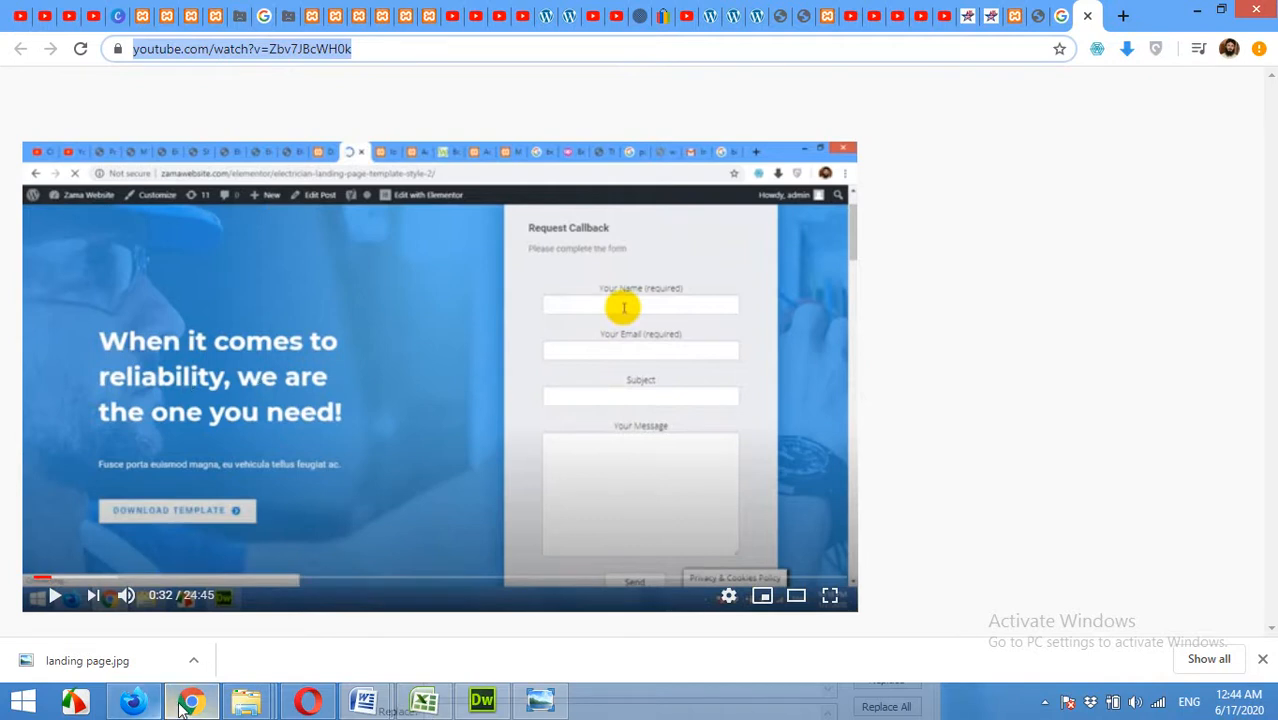
left_click(320, 700)
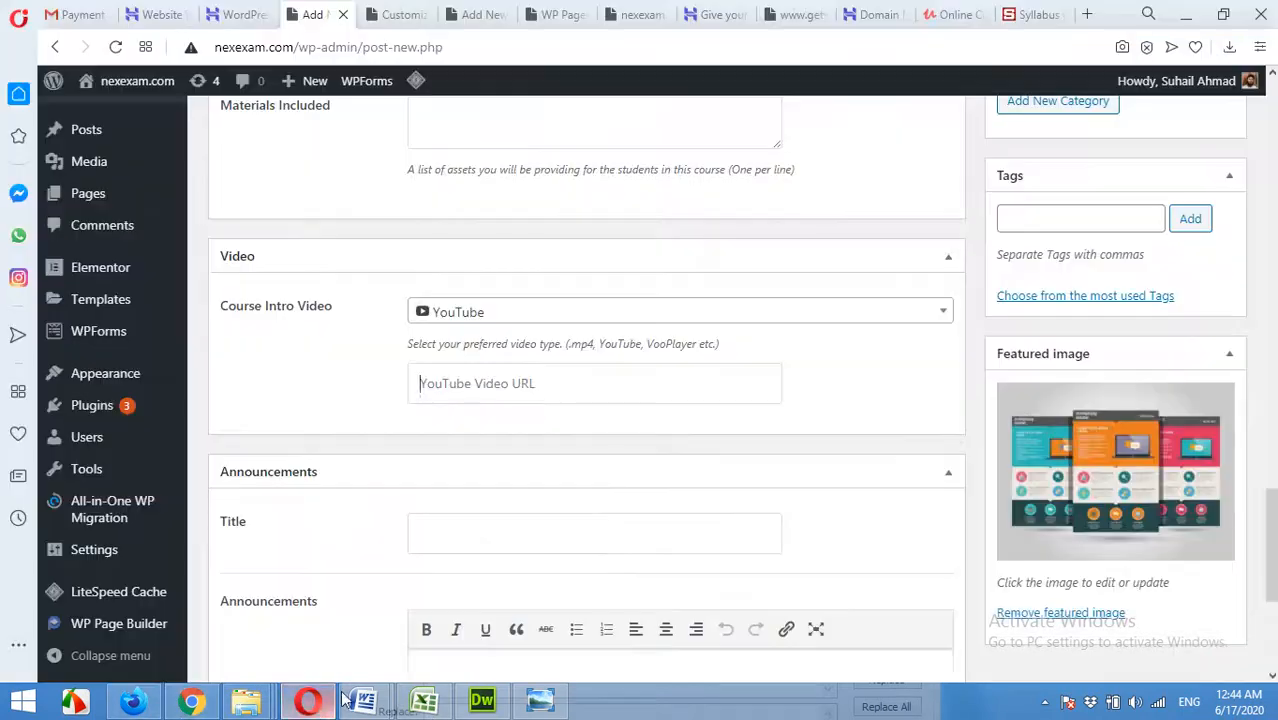
right_click(478, 383)
left_click(510, 484)
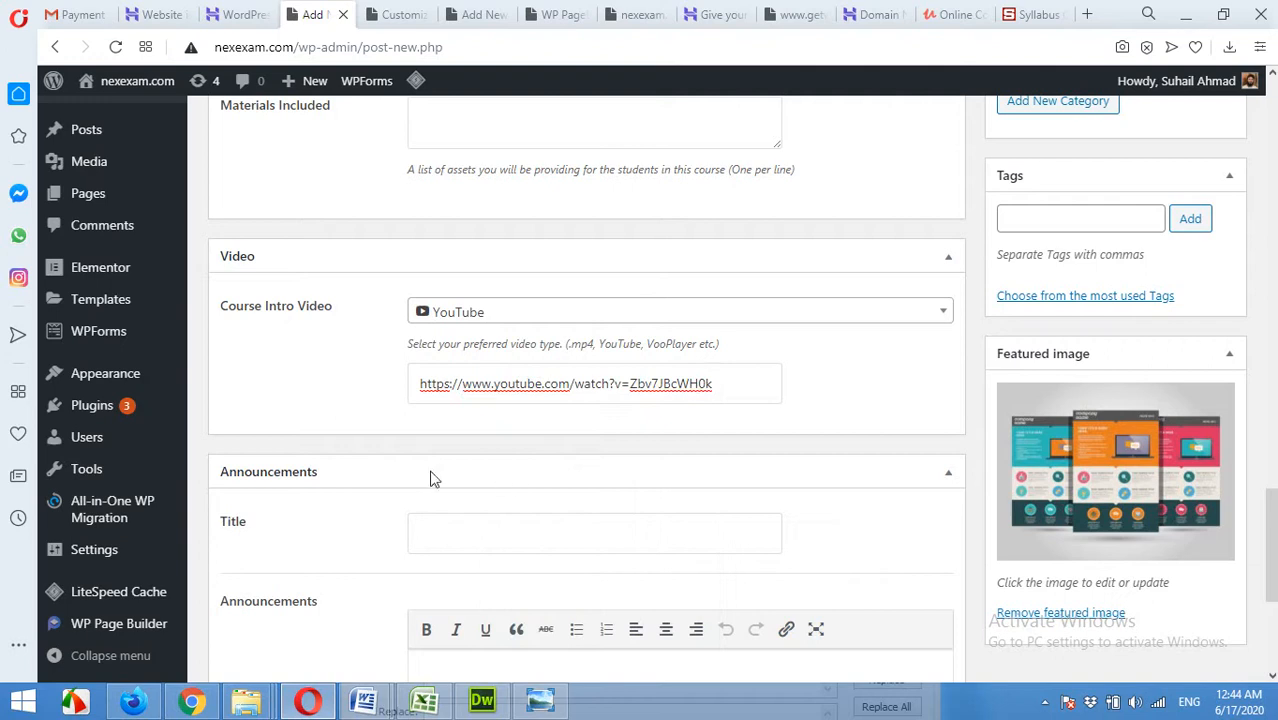
Look over the title and text fields of the course's Announcements section
scroll(397, 455, "down", 2)
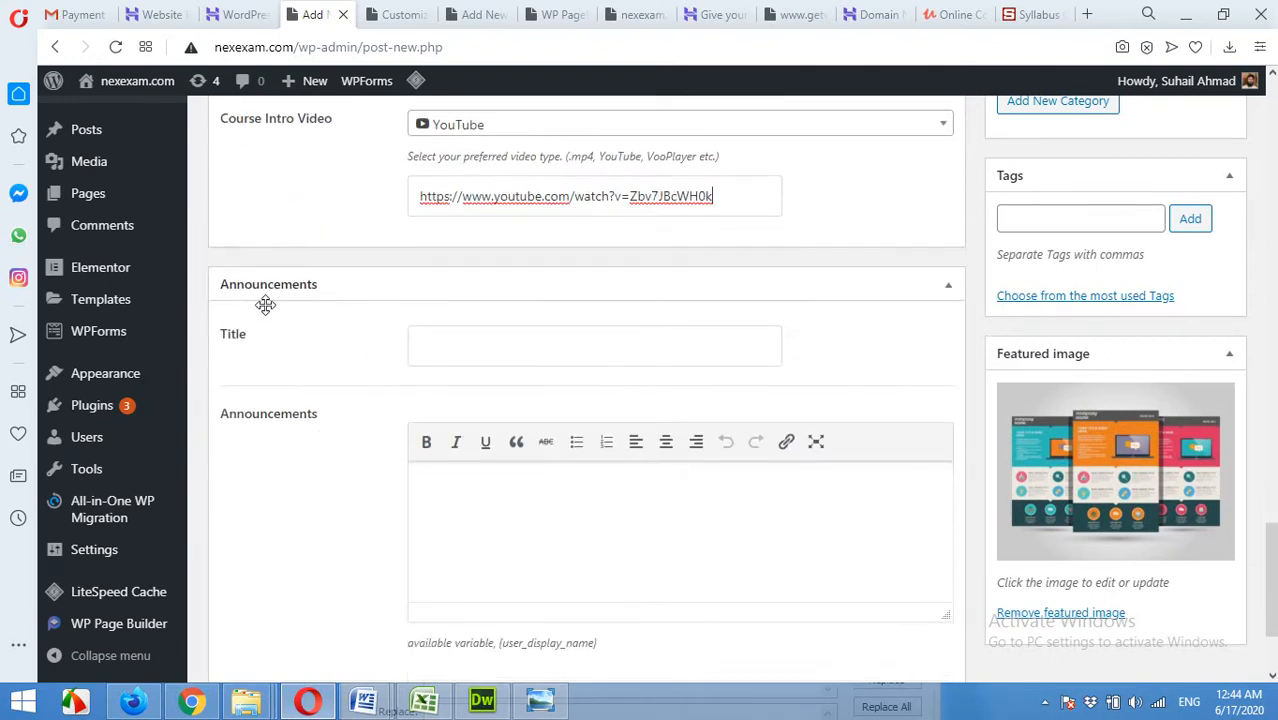
left_click(516, 342)
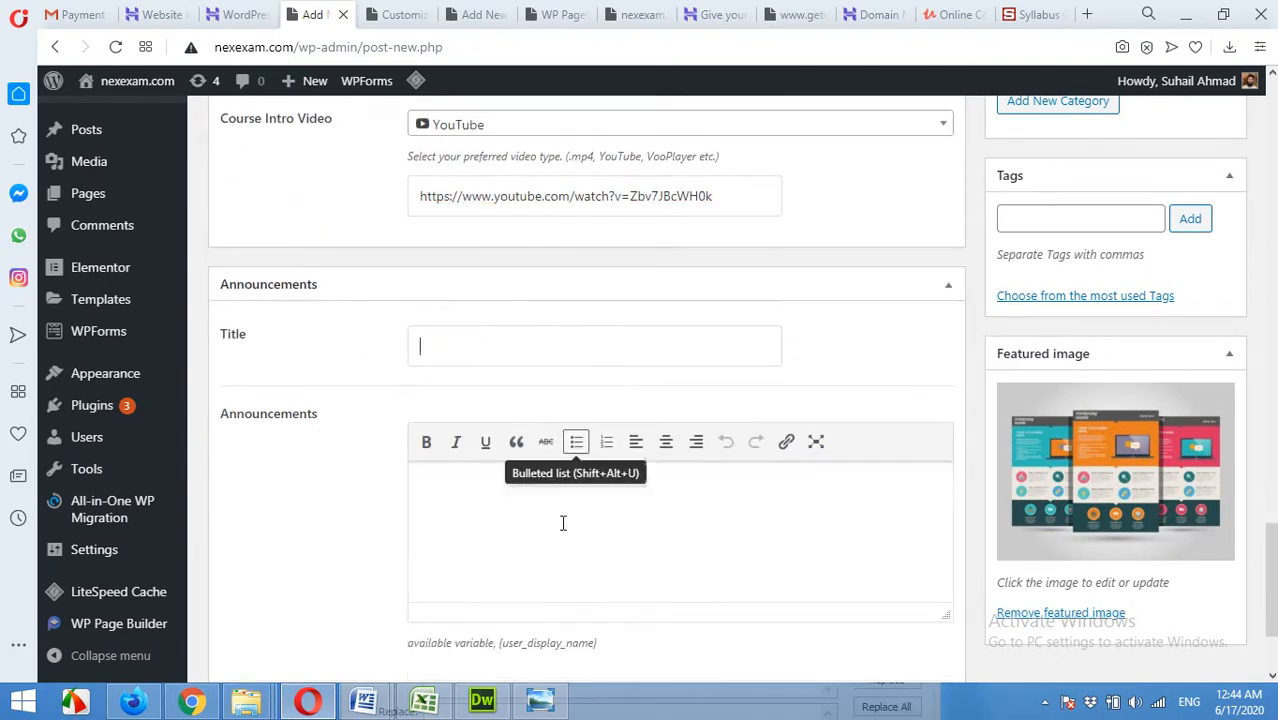
left_click(562, 499)
scroll(600, 520, "down", 2)
Start a new topic in the Course Builder and name it "Install Elementor"
scroll(633, 502, "up", 7)
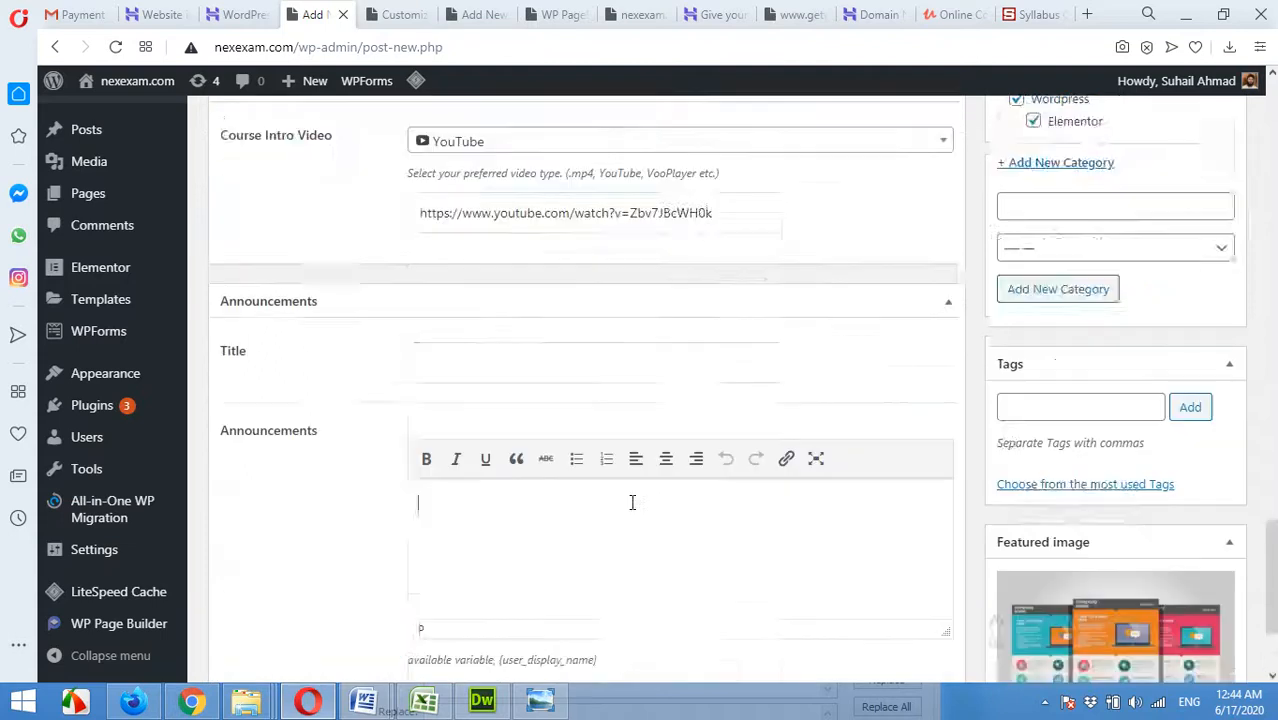
scroll(632, 508, "up", 8)
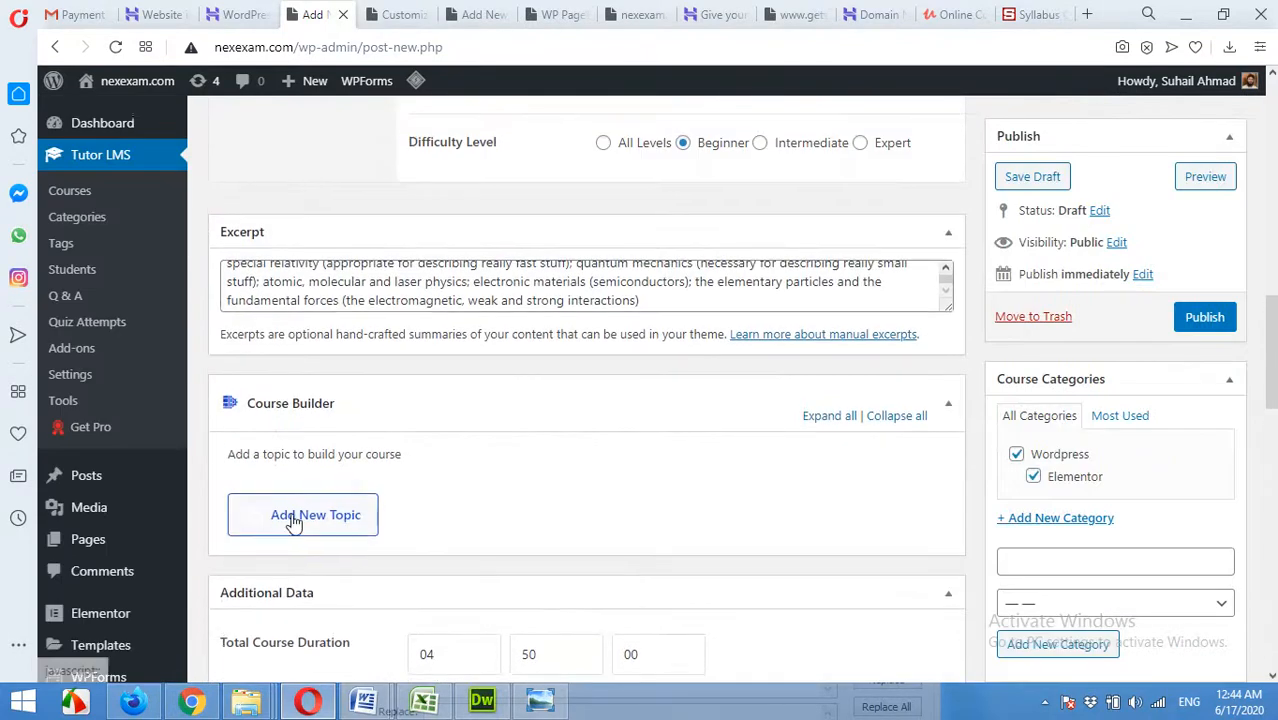
left_click(318, 521)
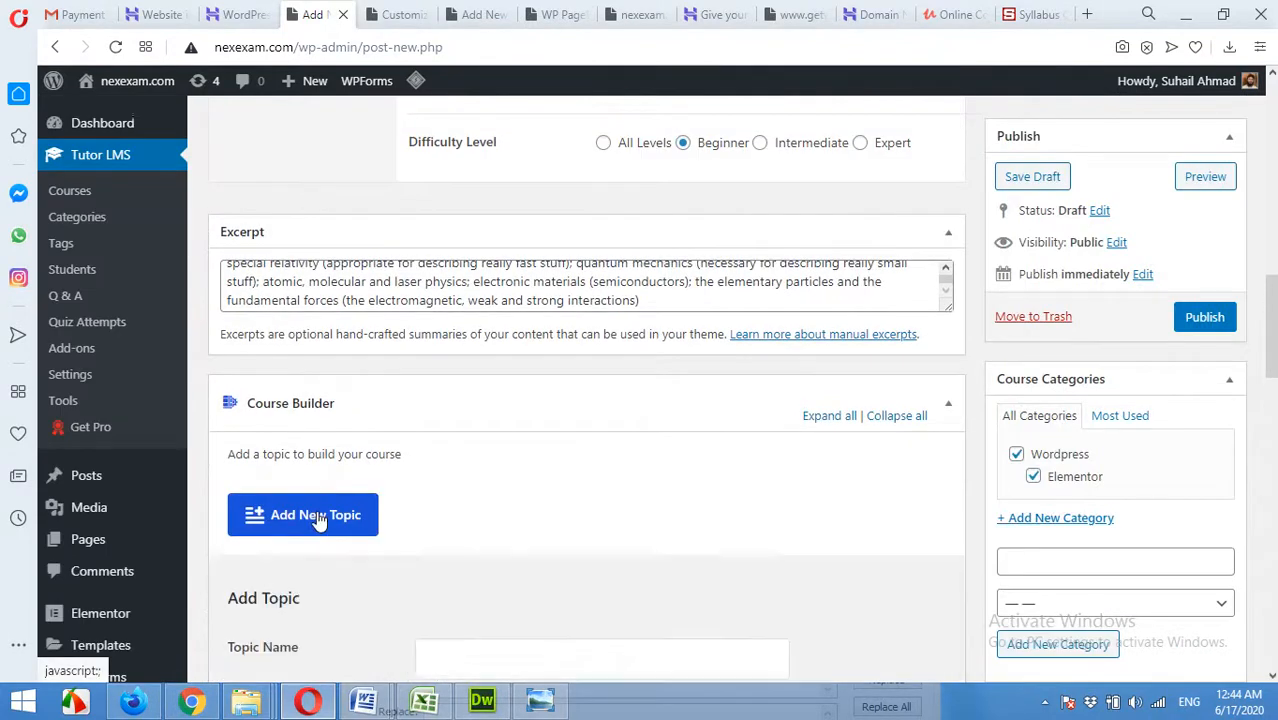
scroll(388, 483, "down", 2)
left_click(459, 474)
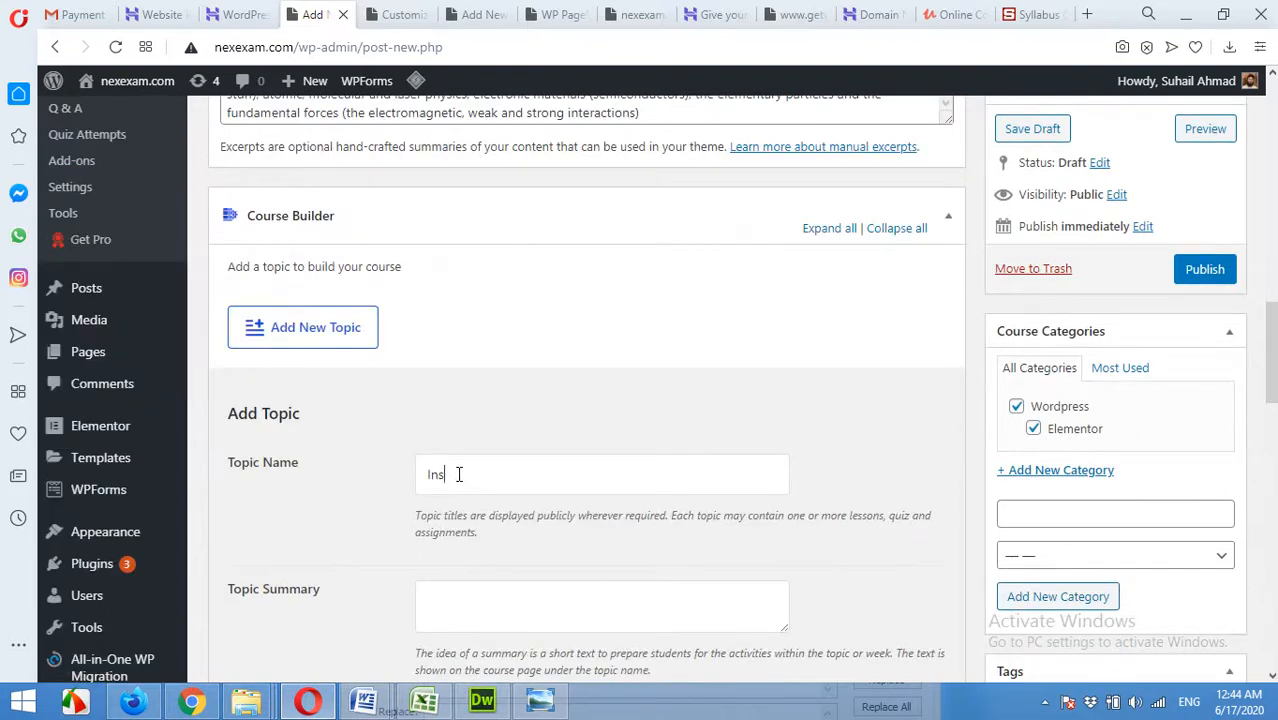
type("Install Elementor")
Enter the topic summary "Elementor Installation is explained in this section" and add the topic to the course
scroll(435, 493, "down", 2)
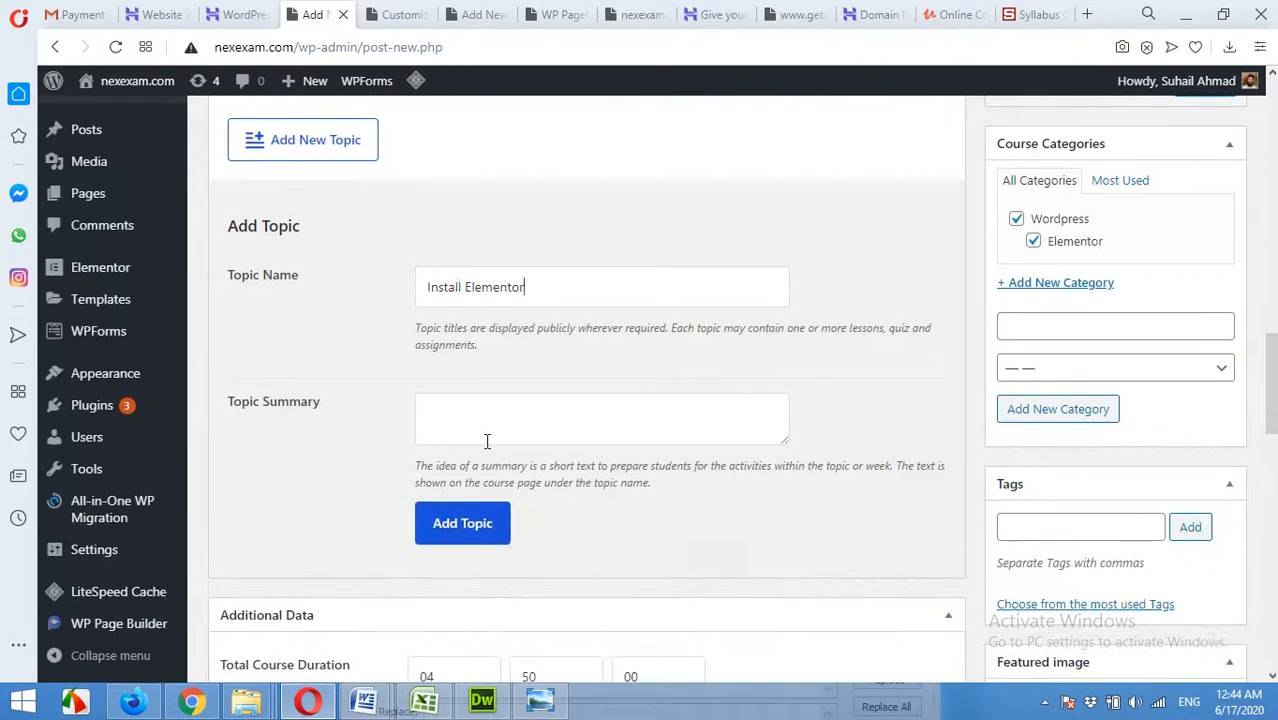
left_click(502, 411)
type("Elementor Installation is explained in this section")
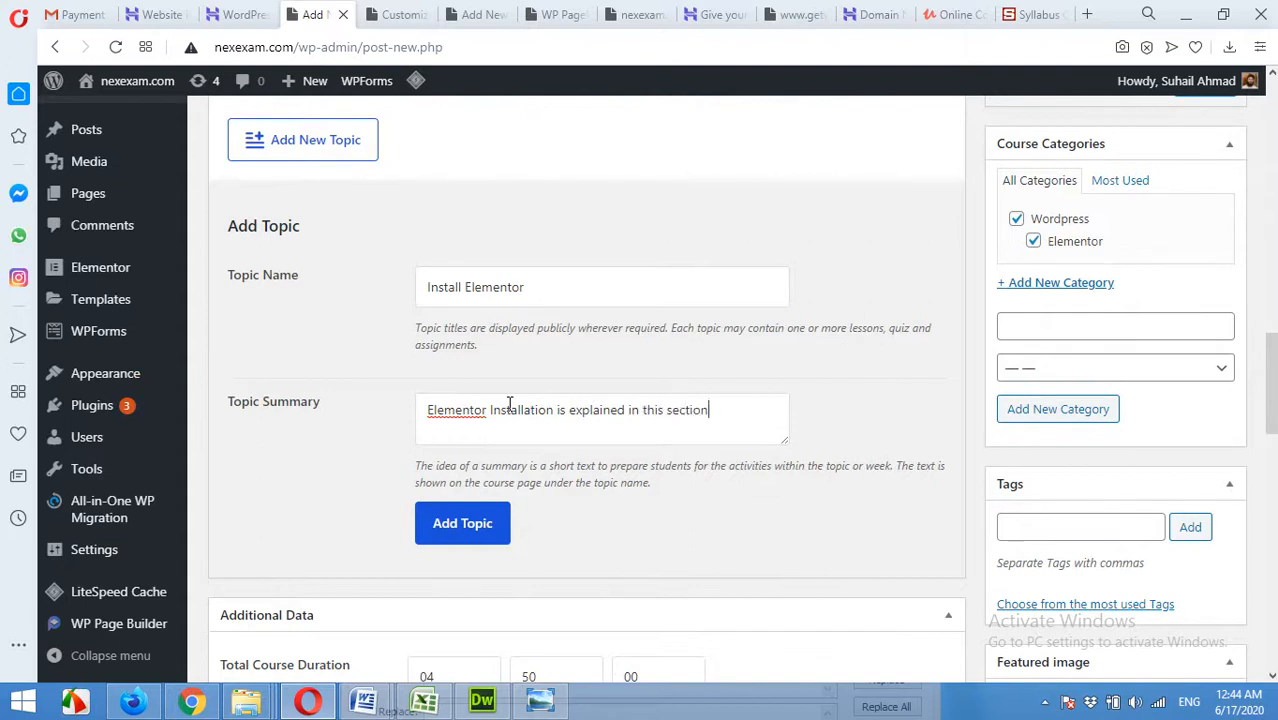
left_click(465, 528)
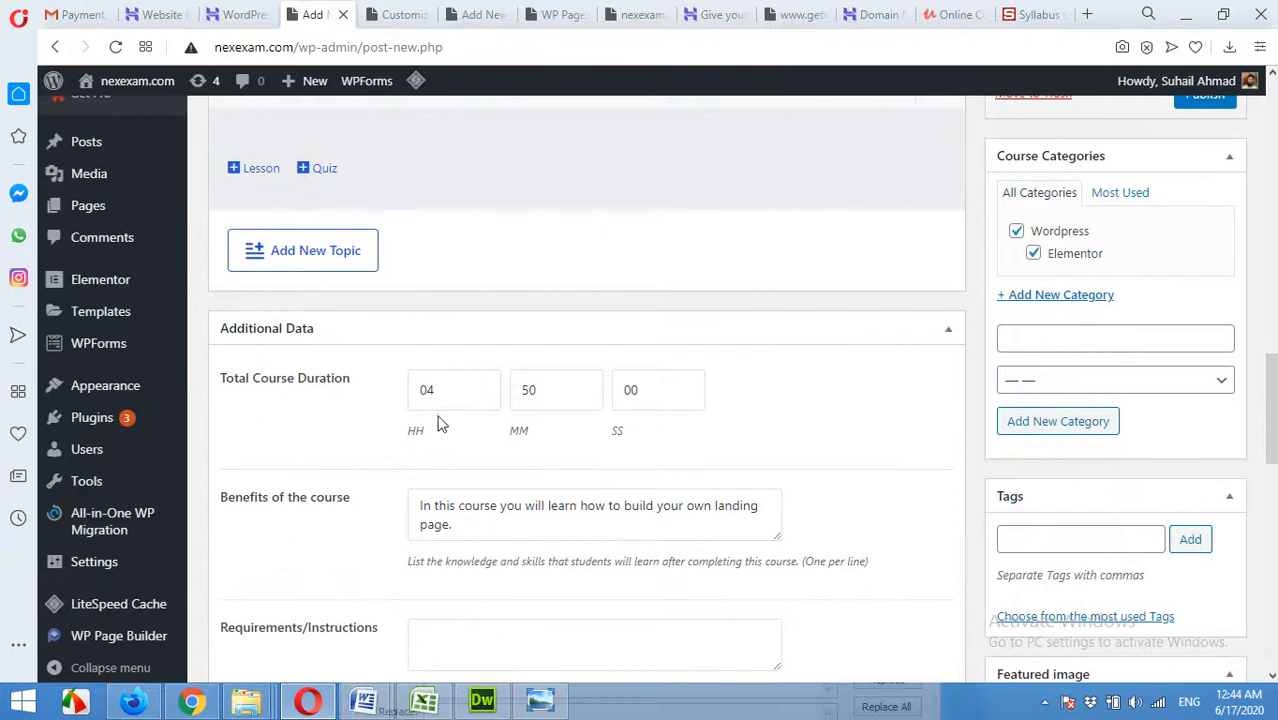
Look over the filled-in course form, from the additional data back up to the course title and publishing options
scroll(415, 404, "down", 1)
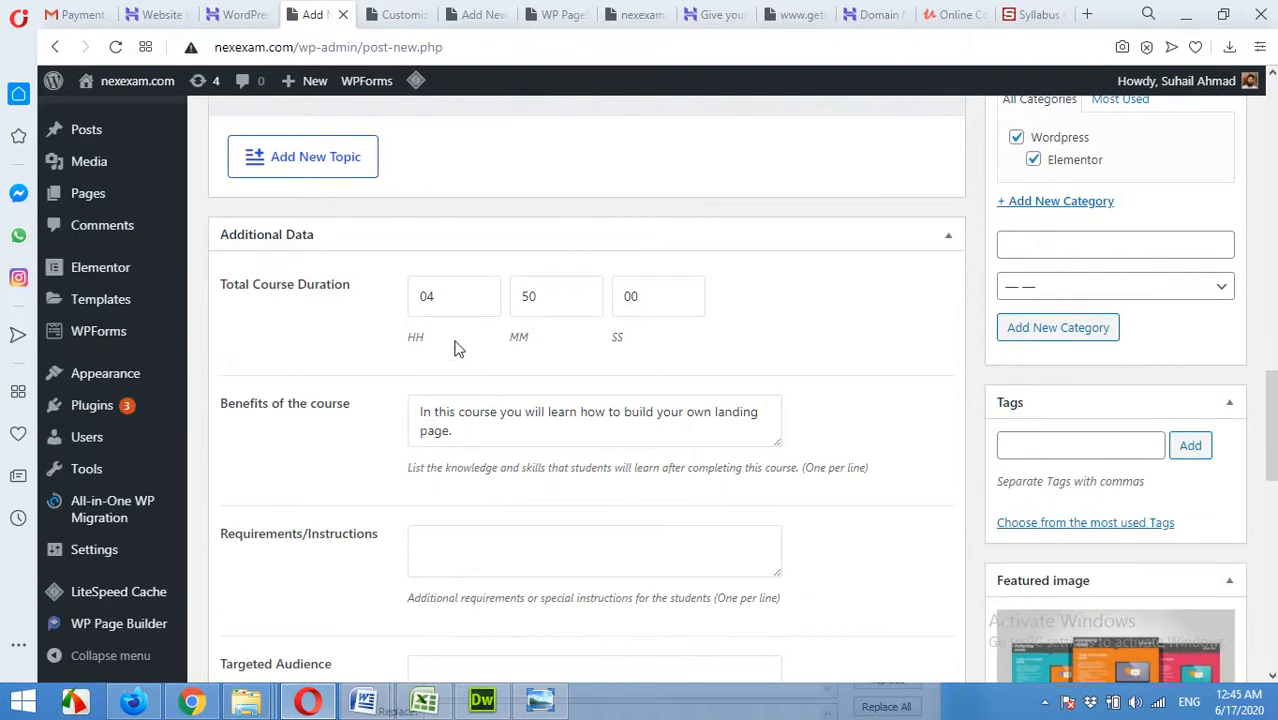
scroll(502, 414, "down", 2)
scroll(602, 465, "down", 2)
scroll(602, 465, "up", 10)
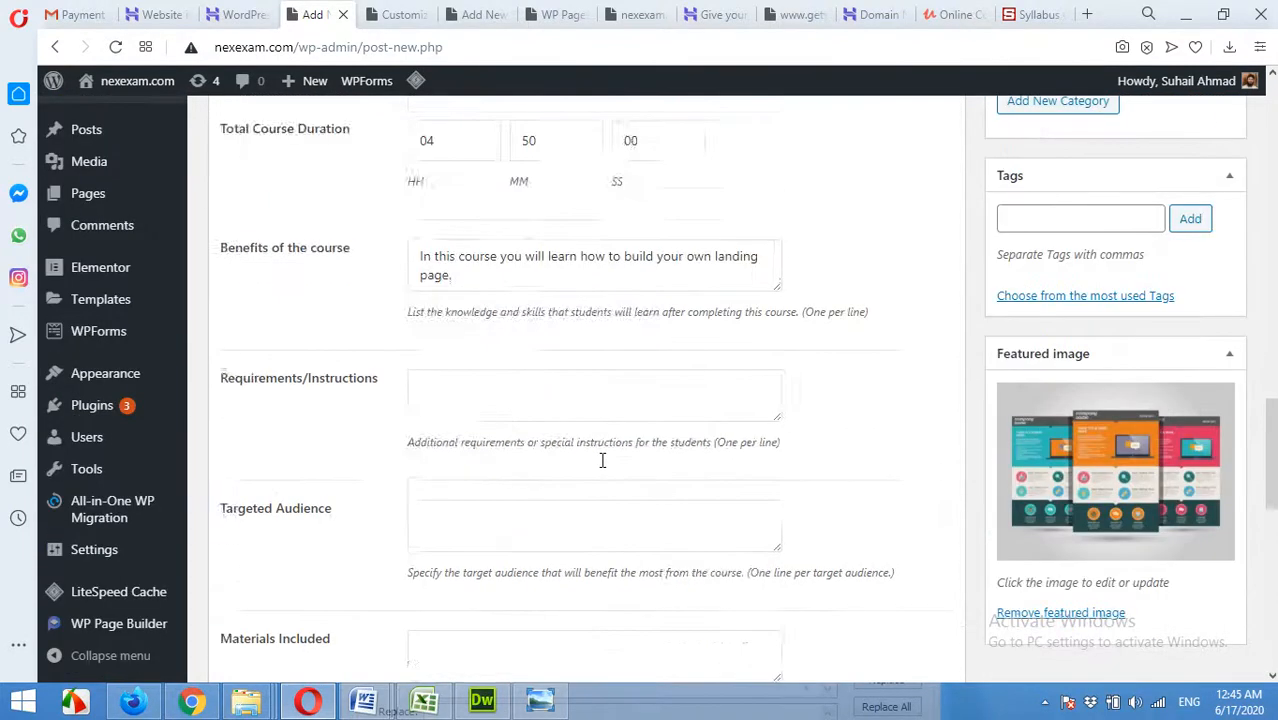
scroll(602, 465, "up", 15)
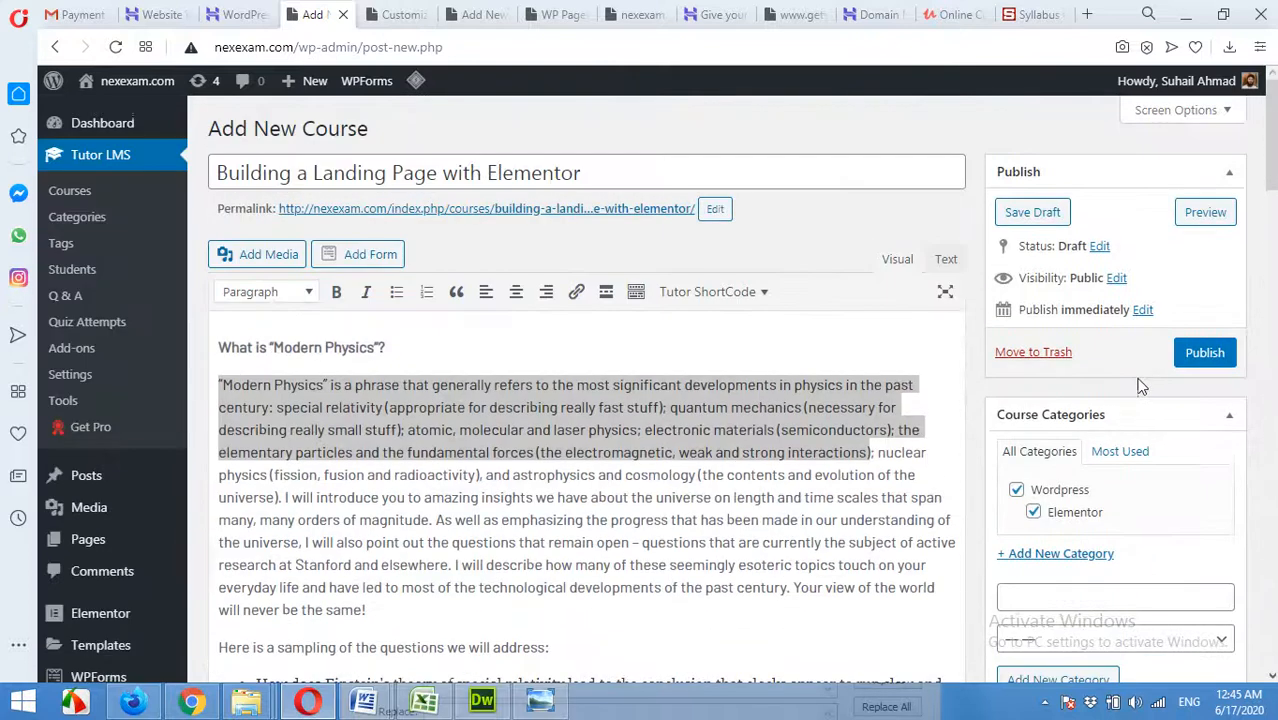
Publish the course "Building a Landing Page with Elementor" and open its permalink in a new tab
left_click(1205, 355)
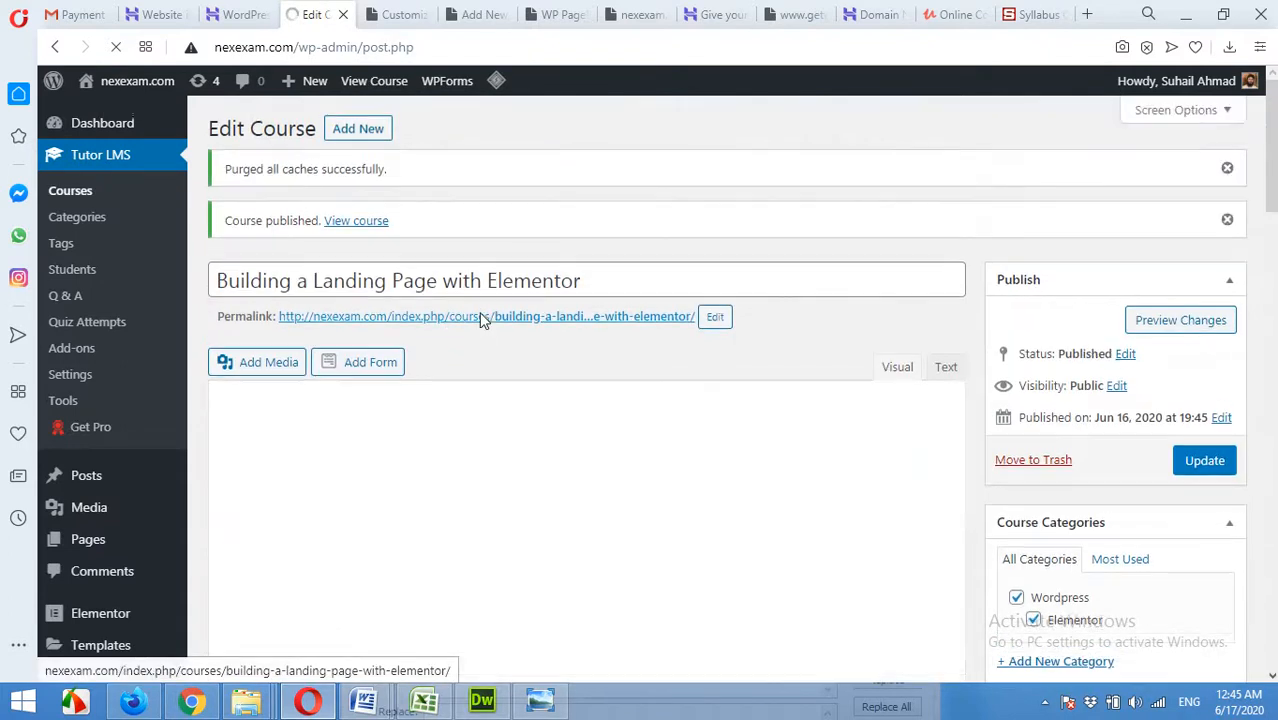
right_click(454, 306)
left_click(443, 322)
right_click(444, 321)
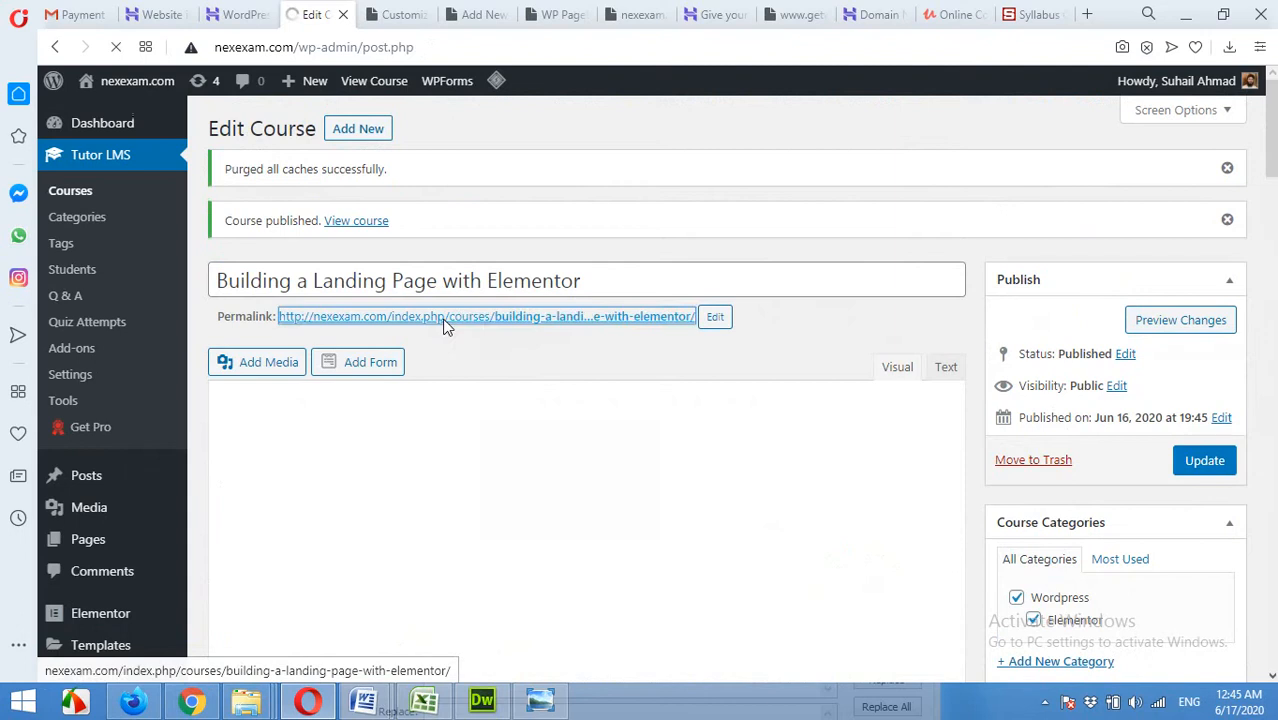
right_click(447, 325)
left_click(540, 332)
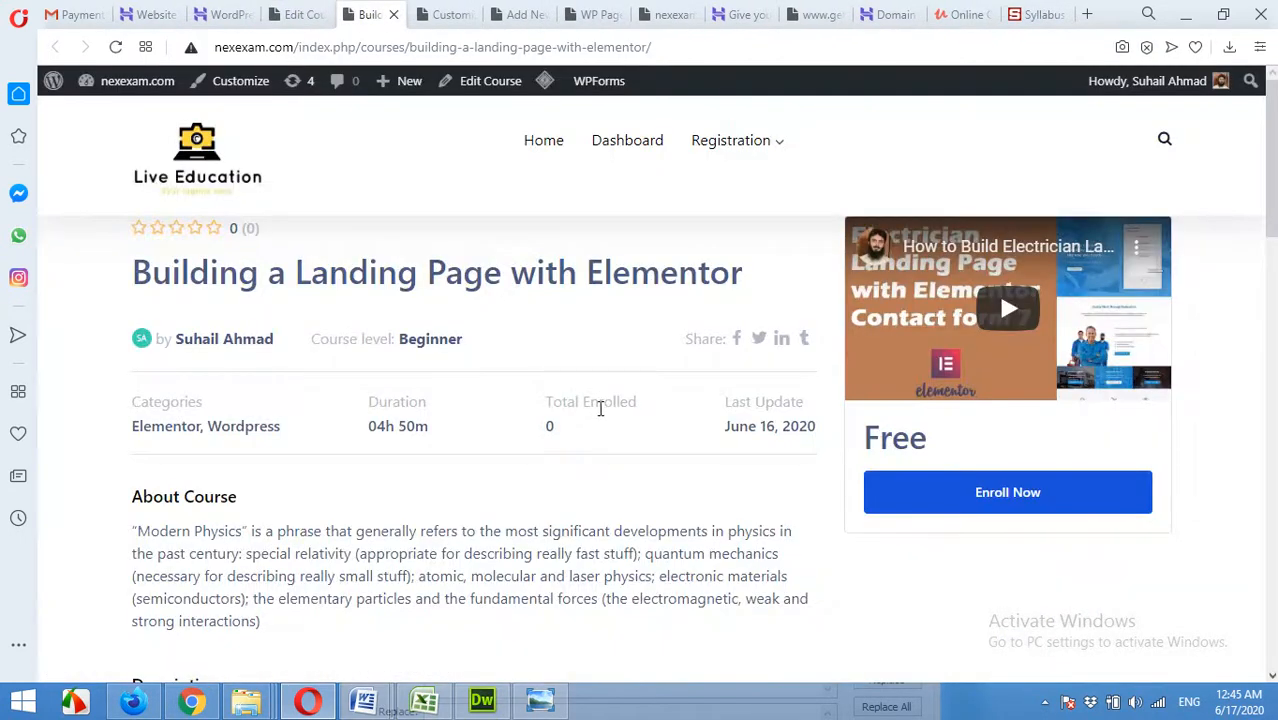
Look over the published course page, from the price and enrolment box through the description to the topics and instructor sections
scroll(632, 421, "down", 2)
scroll(632, 421, "up", 2)
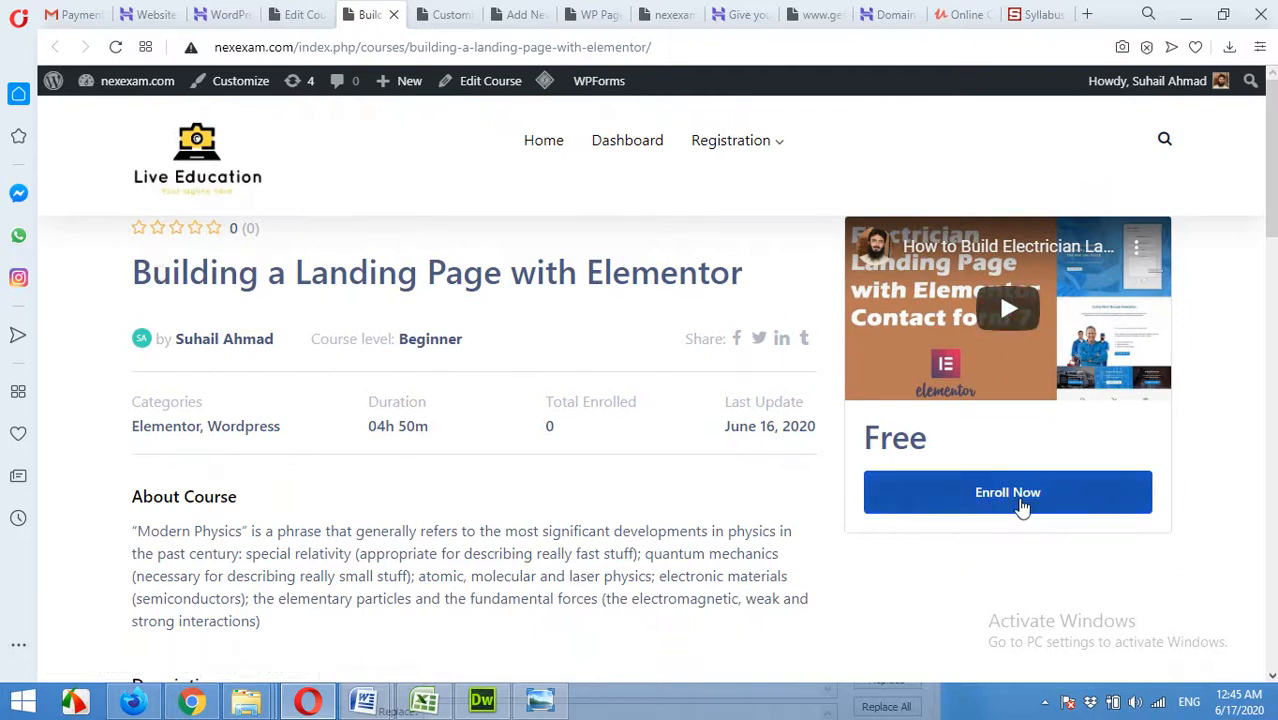
left_click_drag(865, 440, 926, 443)
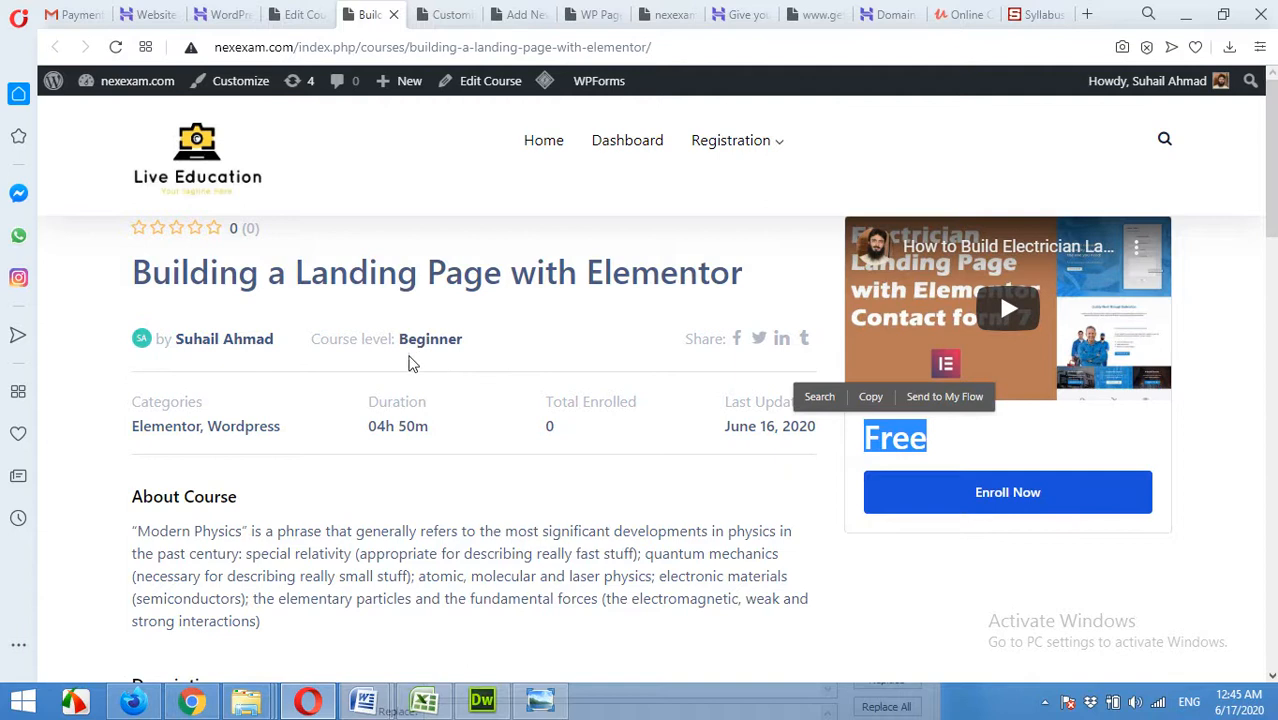
scroll(476, 440, "down", 2)
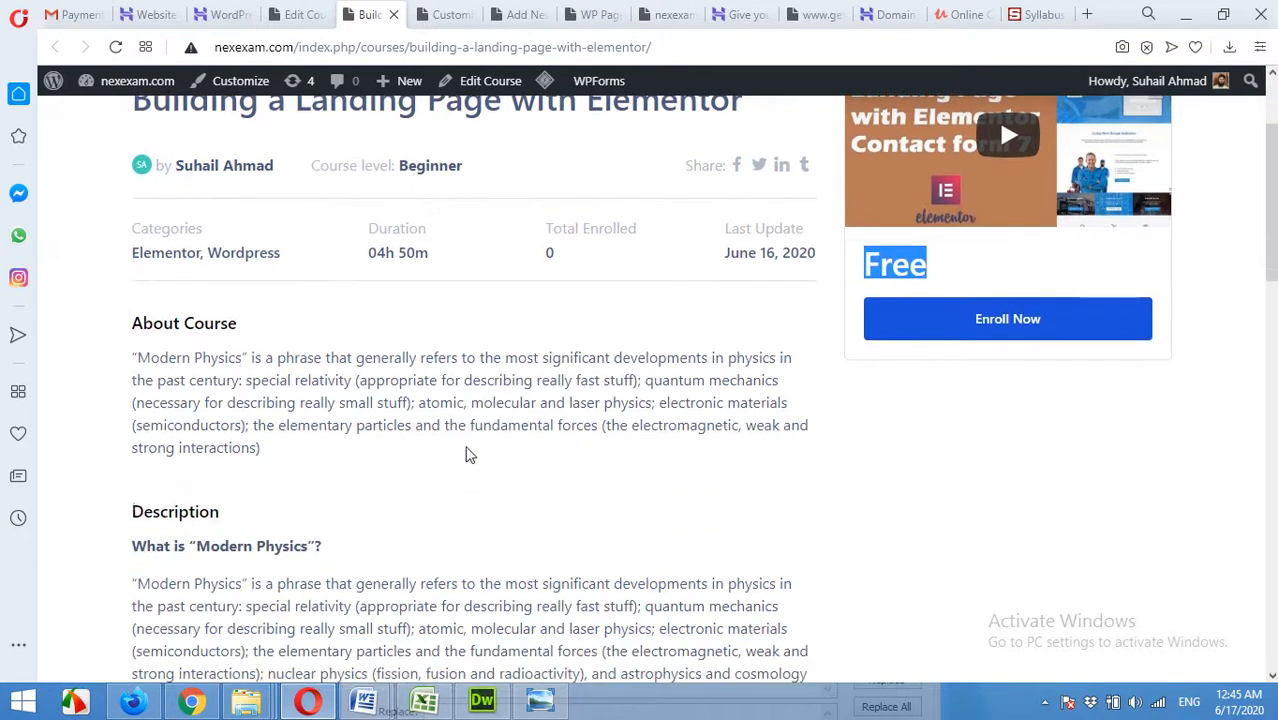
left_click_drag(137, 343, 262, 436)
scroll(301, 387, "down", 2)
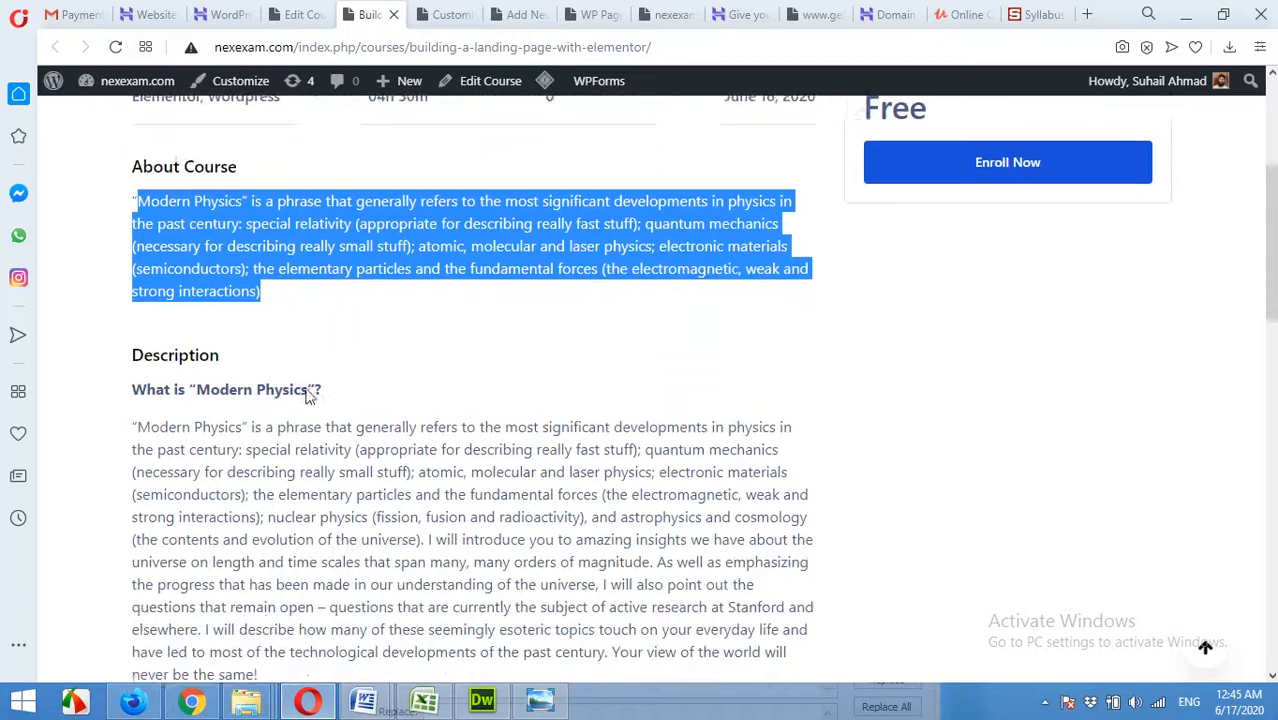
scroll(216, 437, "down", 5)
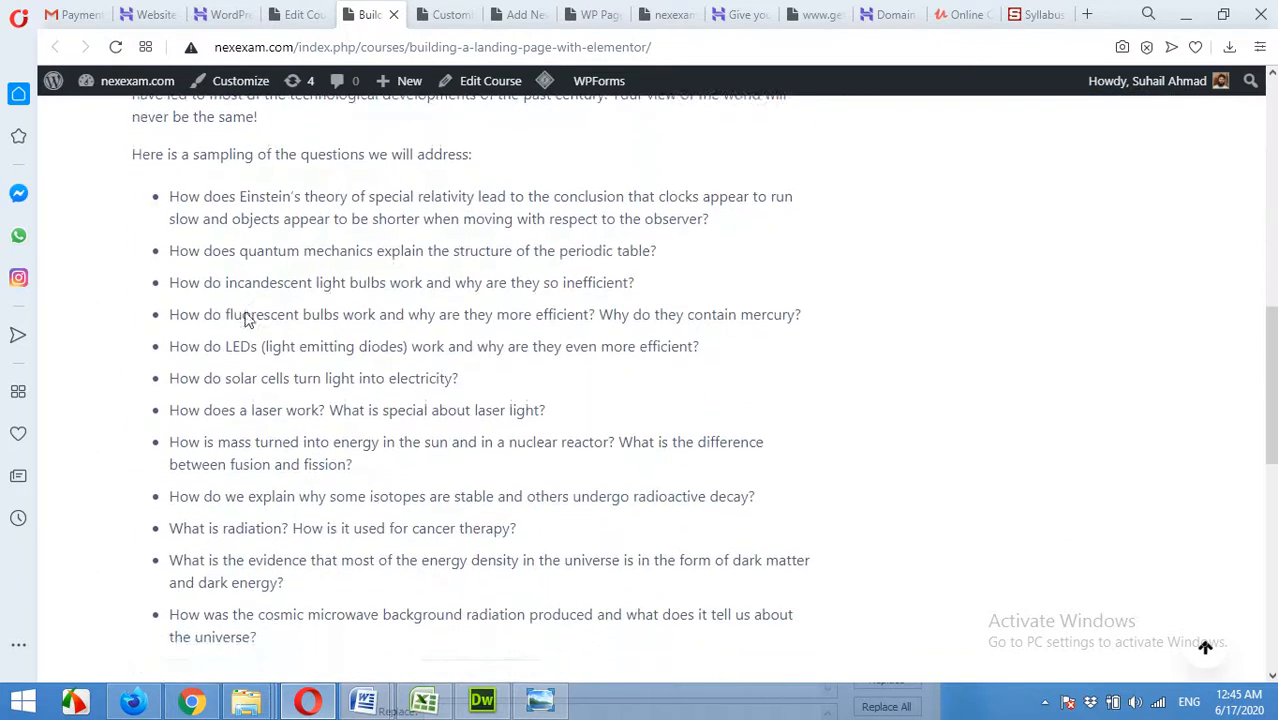
scroll(248, 320, "down", 3)
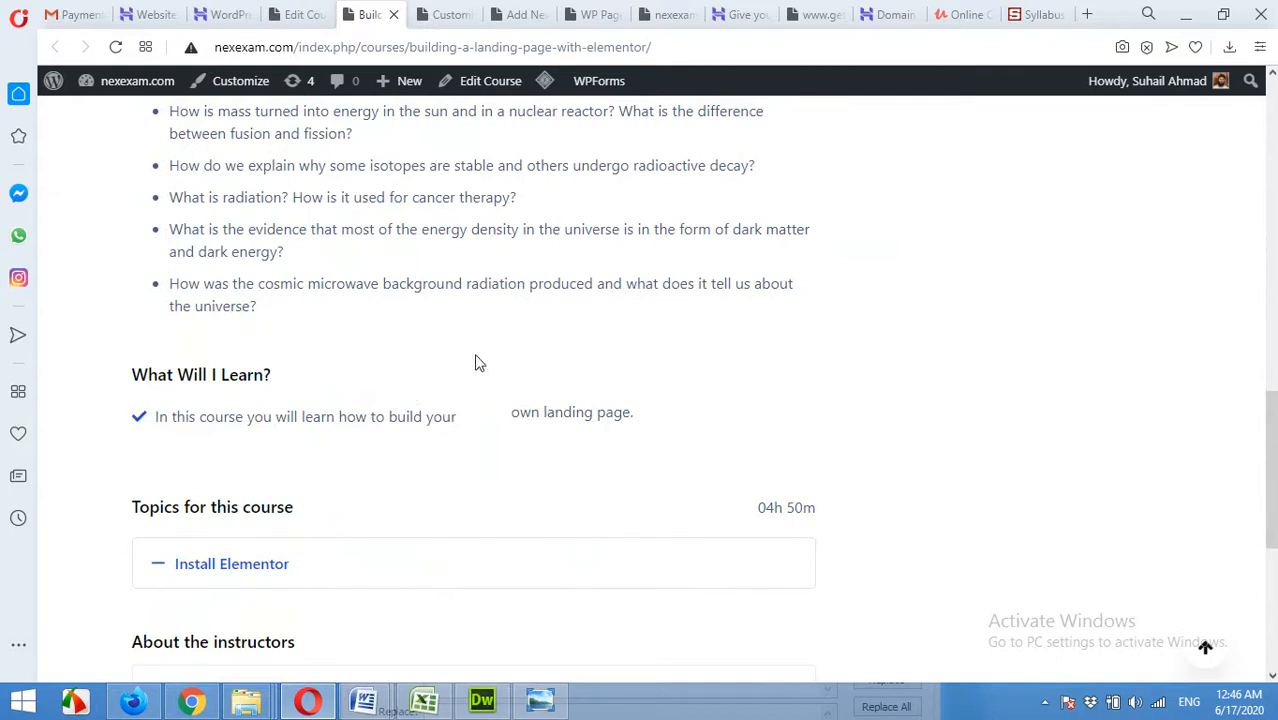
scroll(539, 337, "down", 2)
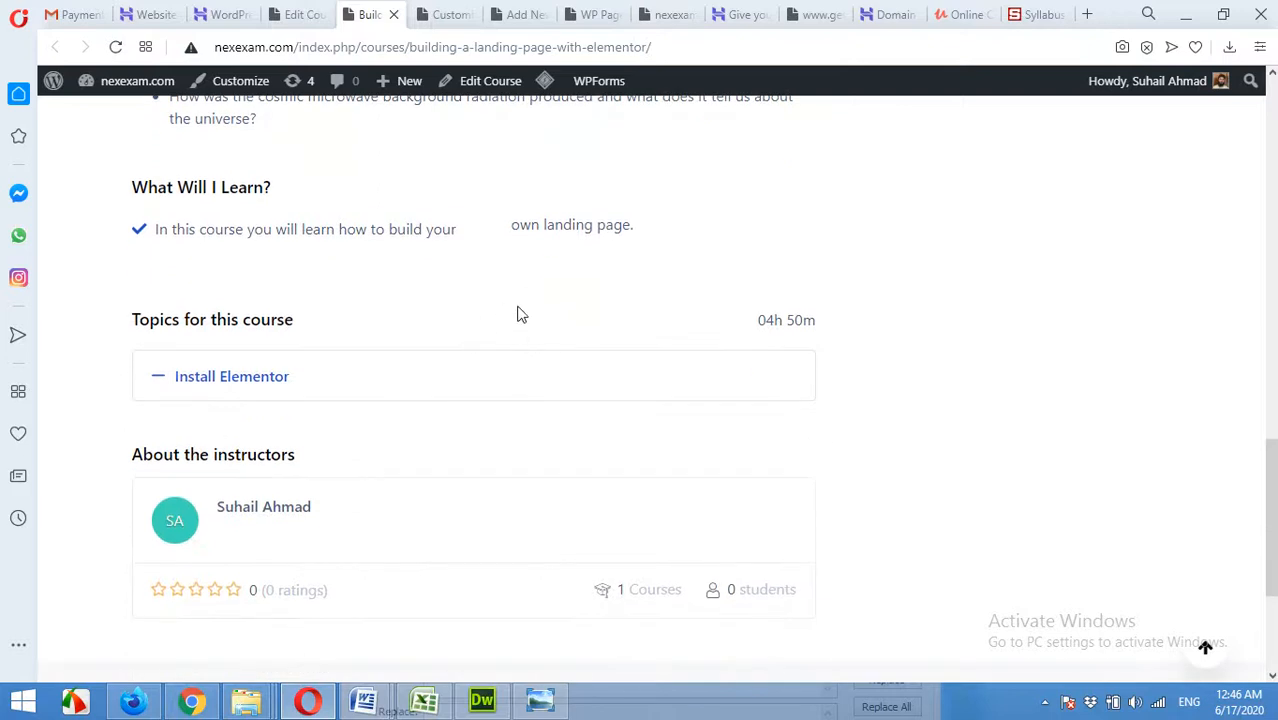
left_click(236, 386)
scroll(524, 450, "up", 15)
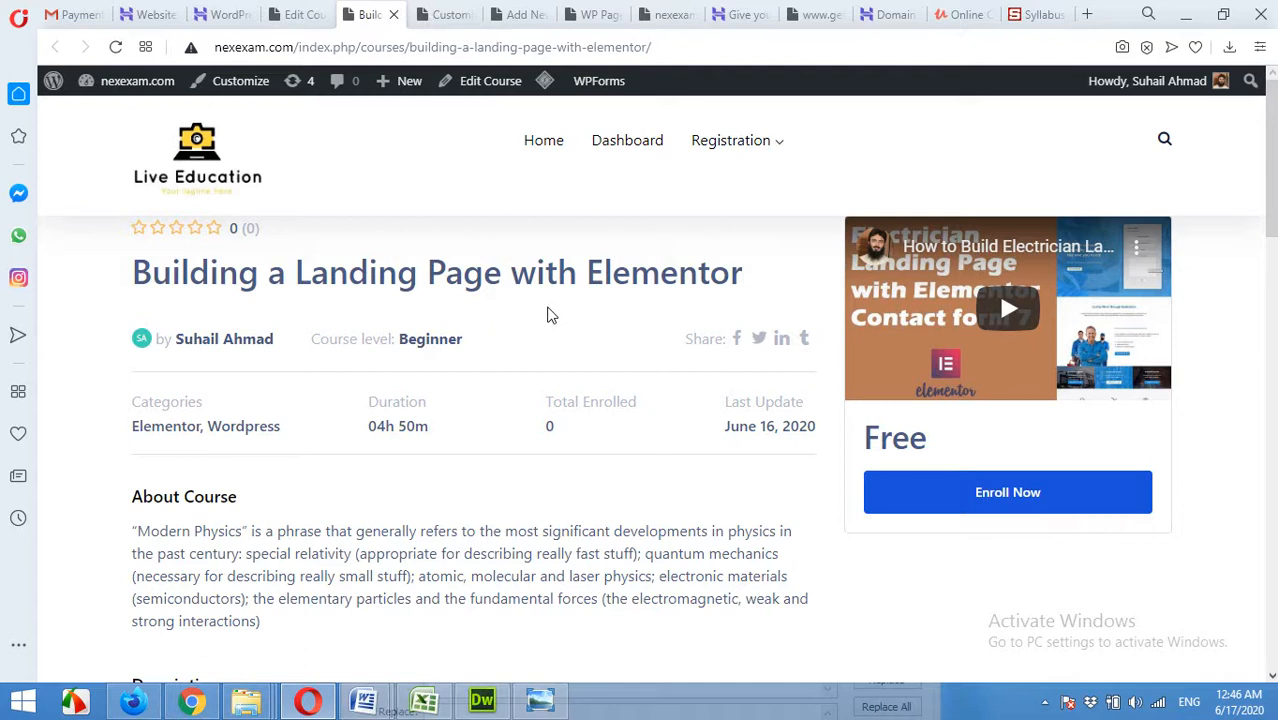
Return to the course editing tab, create a new WordPress page and title it "Courses"
left_click(310, 14)
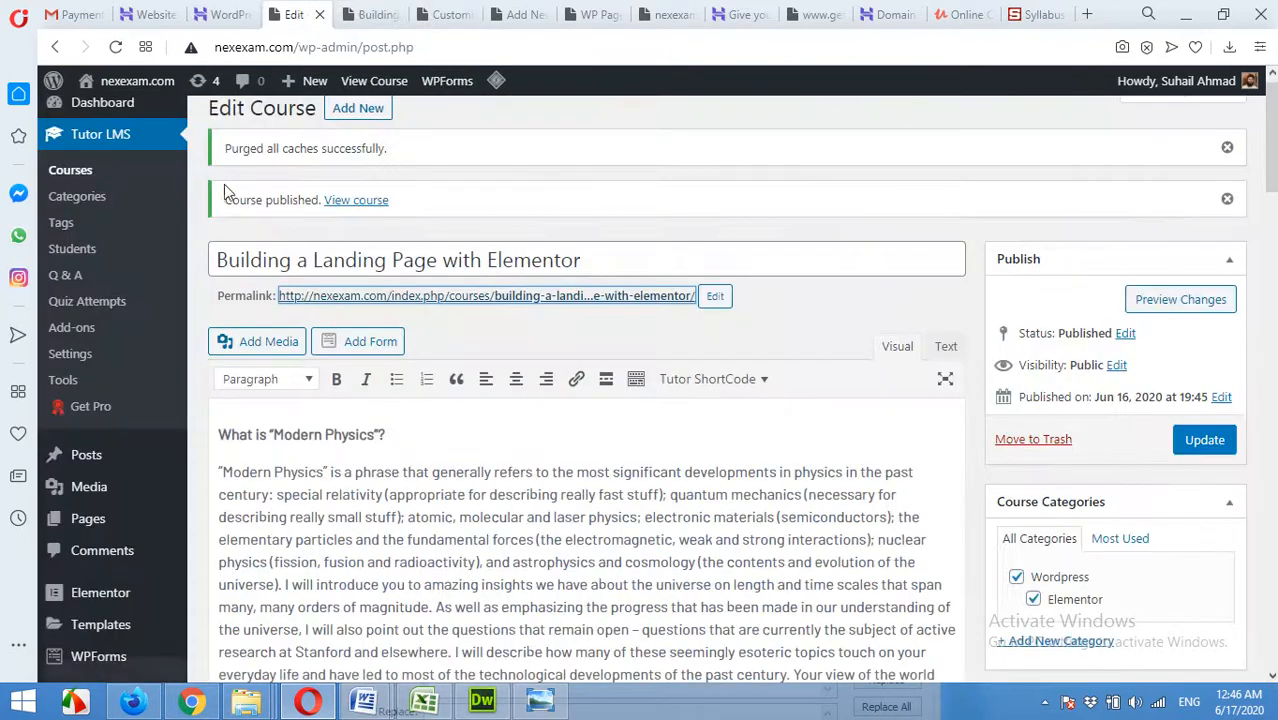
scroll(155, 262, "up", 1)
mouse_move(88, 539)
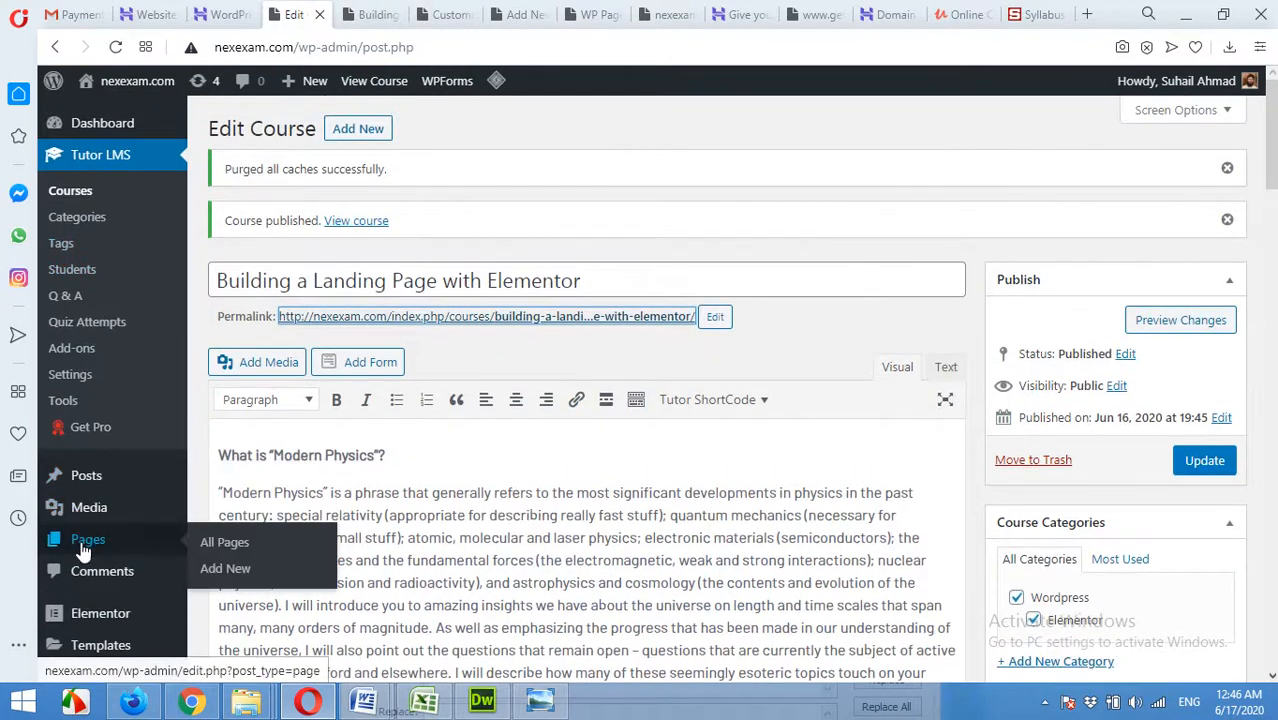
left_click(232, 567)
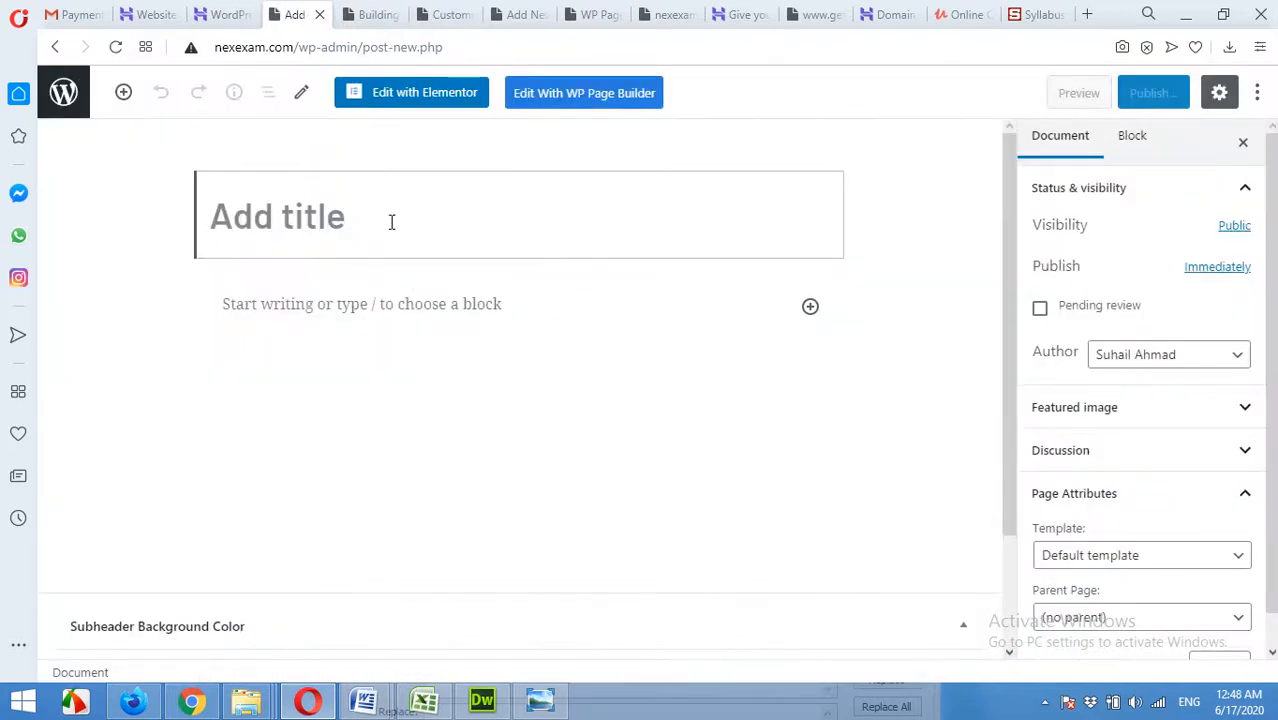
type("Courses")
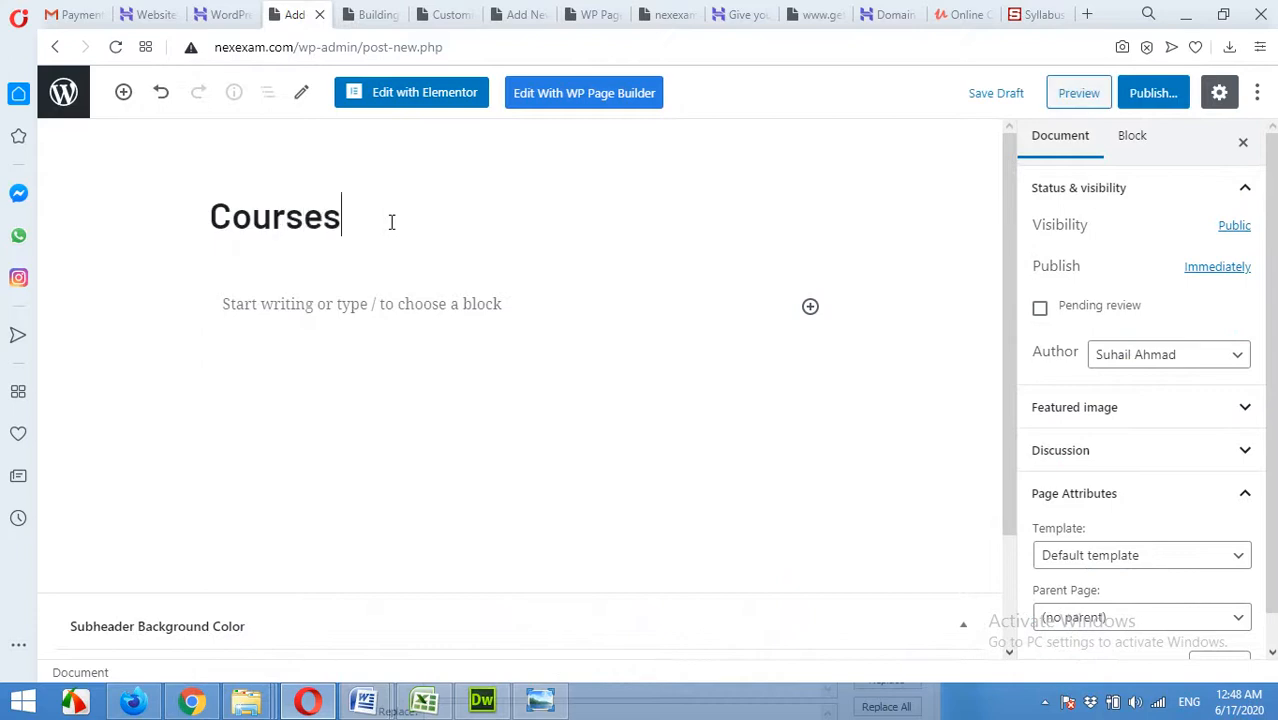
Search the block library for "short" and insert a Shortcode block below the page title
left_click(381, 324)
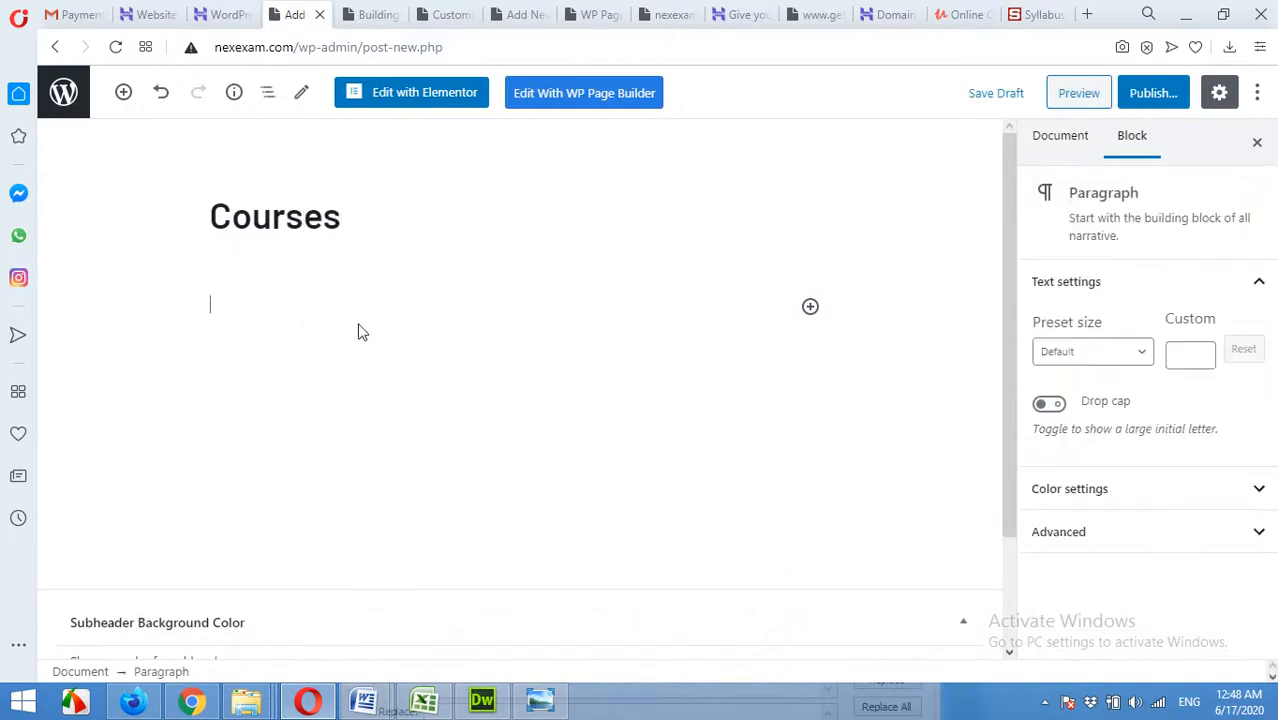
left_click(810, 308)
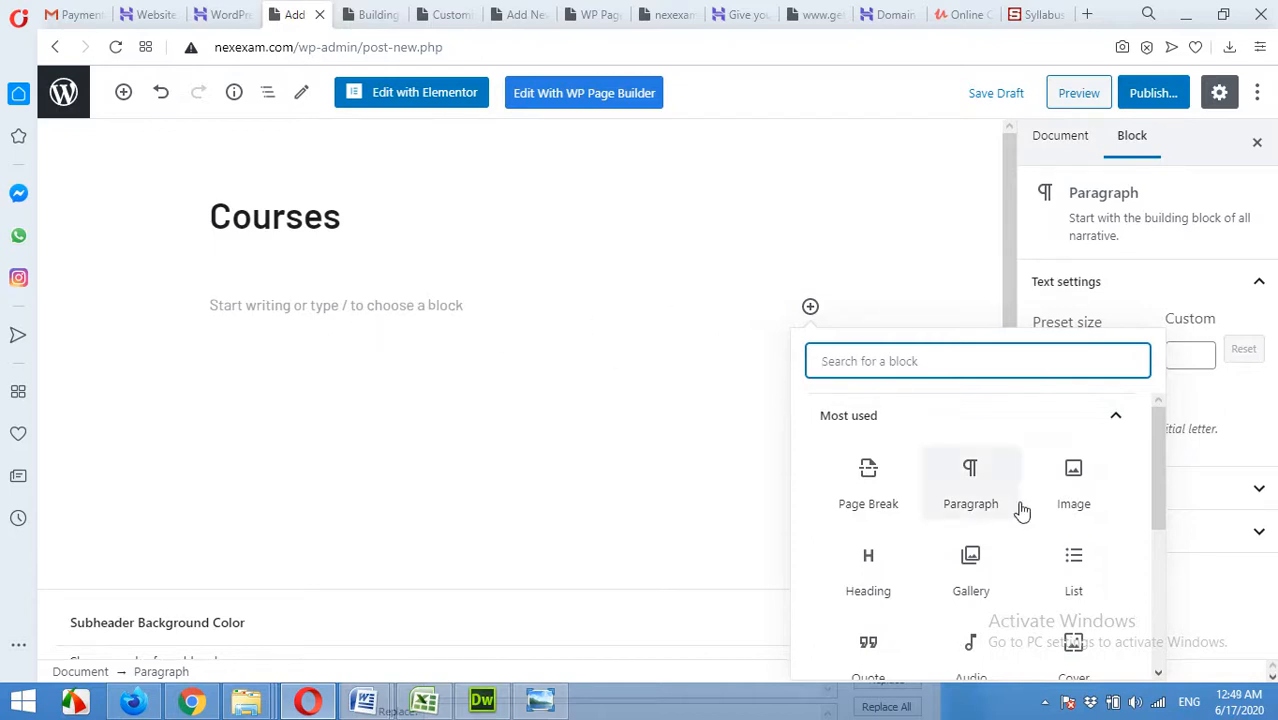
scroll(993, 557, "down", 3)
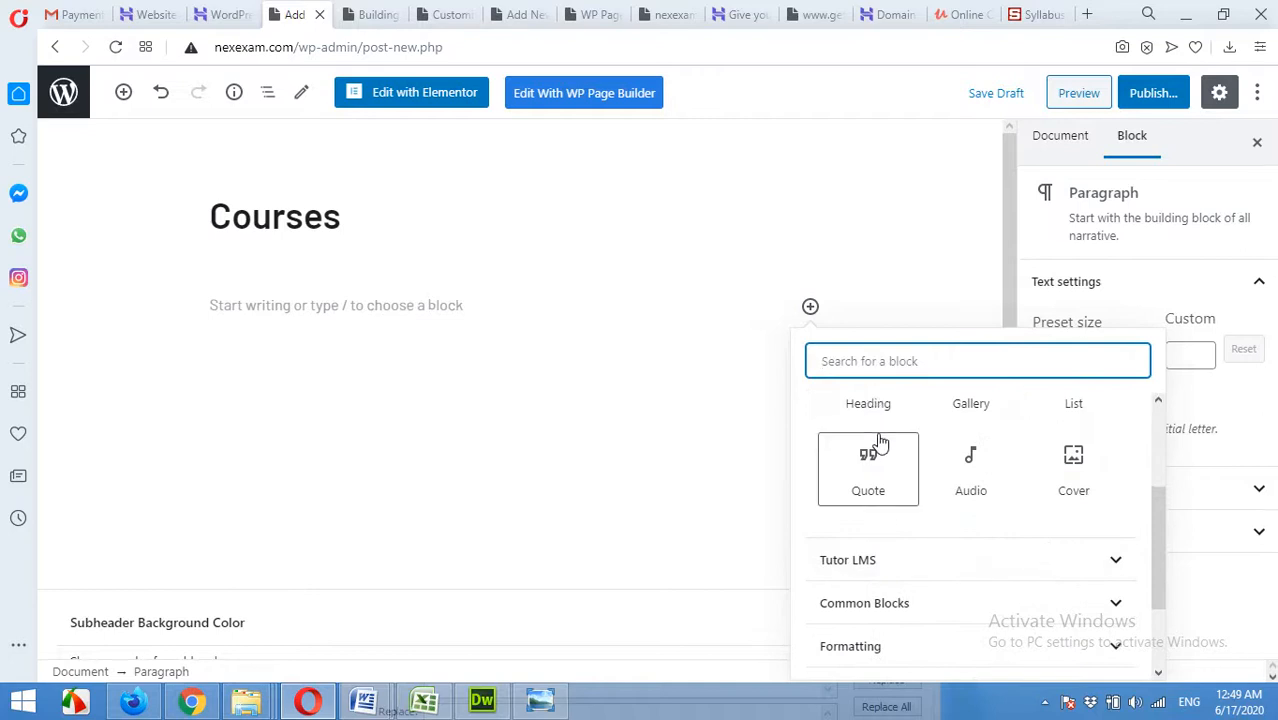
scroll(899, 494, "down", 2)
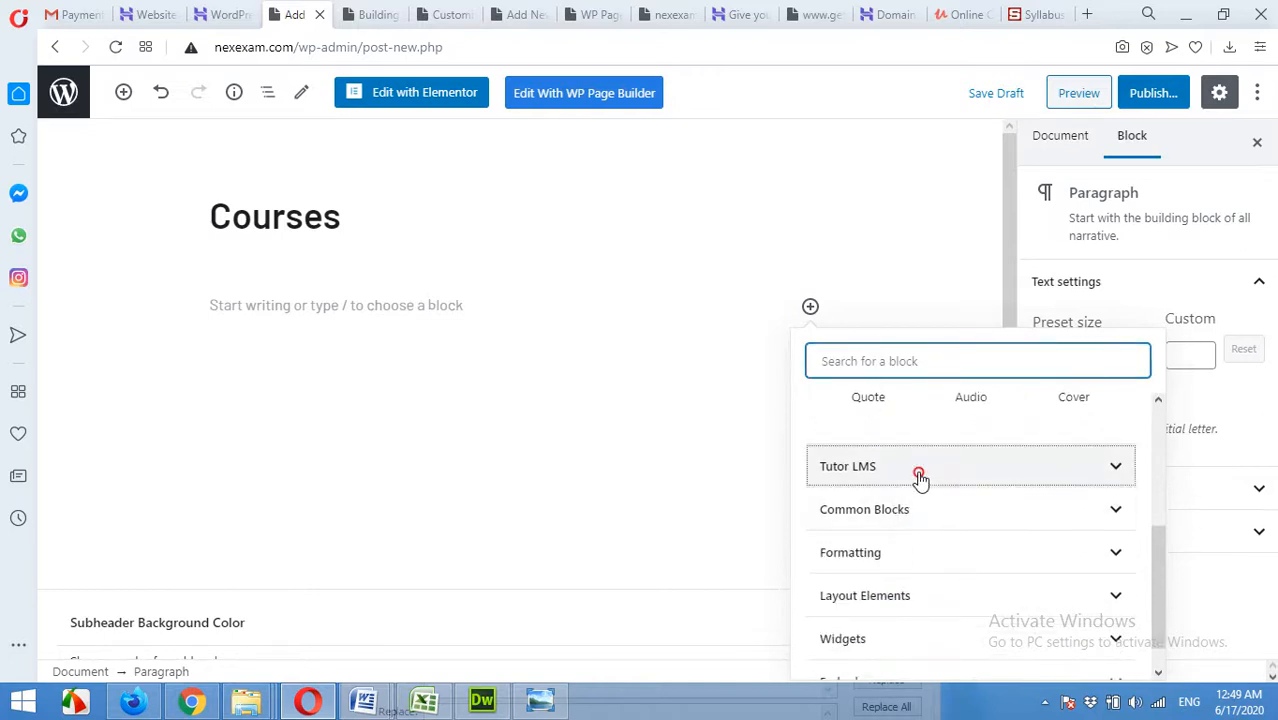
left_click(919, 476)
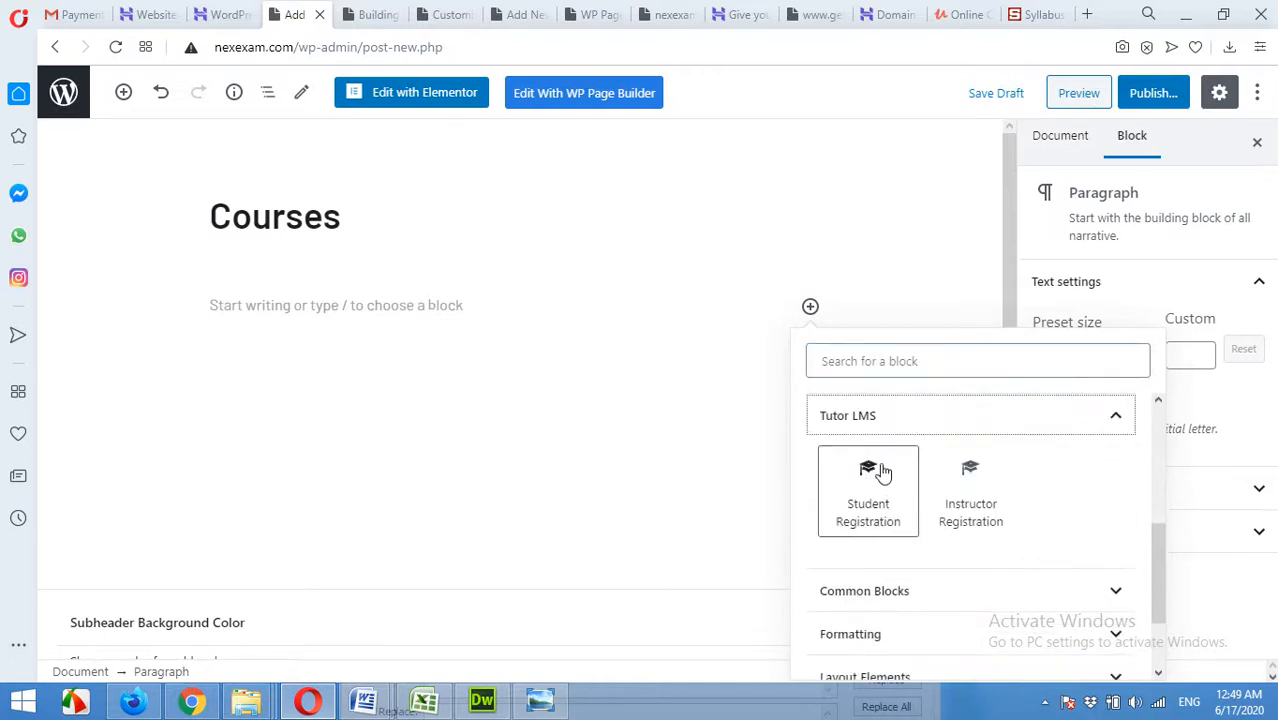
left_click(893, 425)
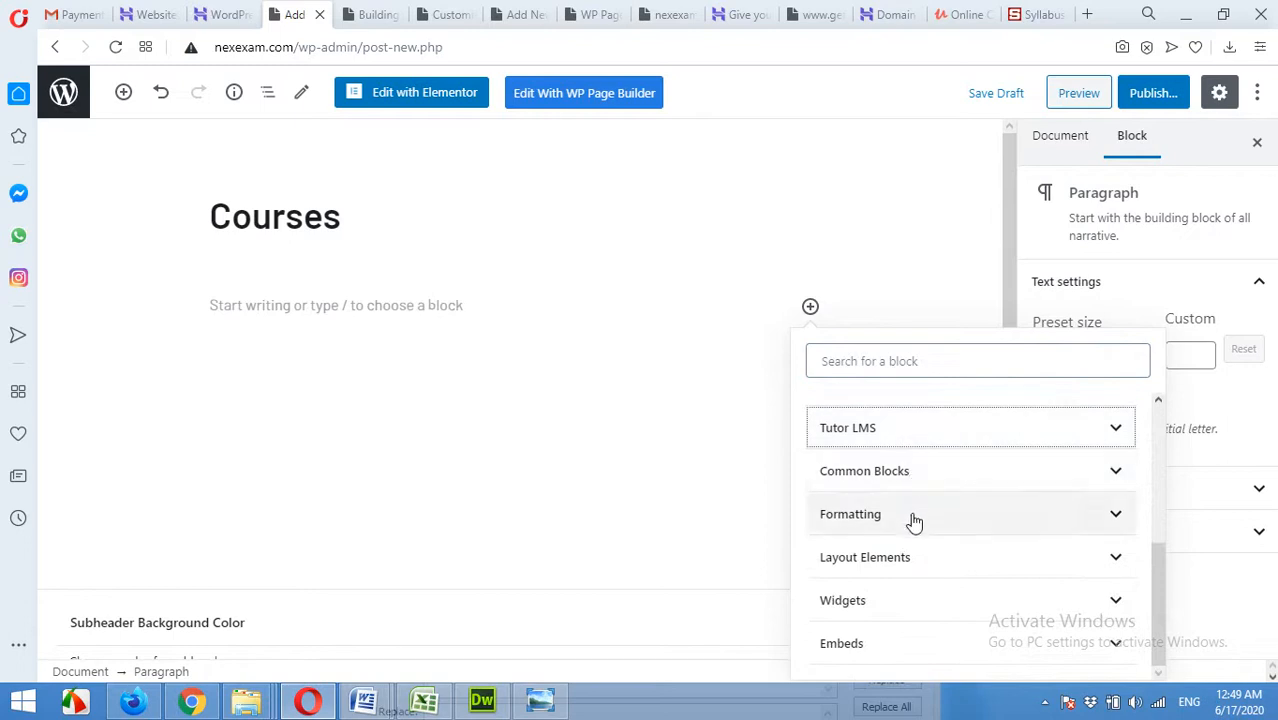
left_click(921, 480)
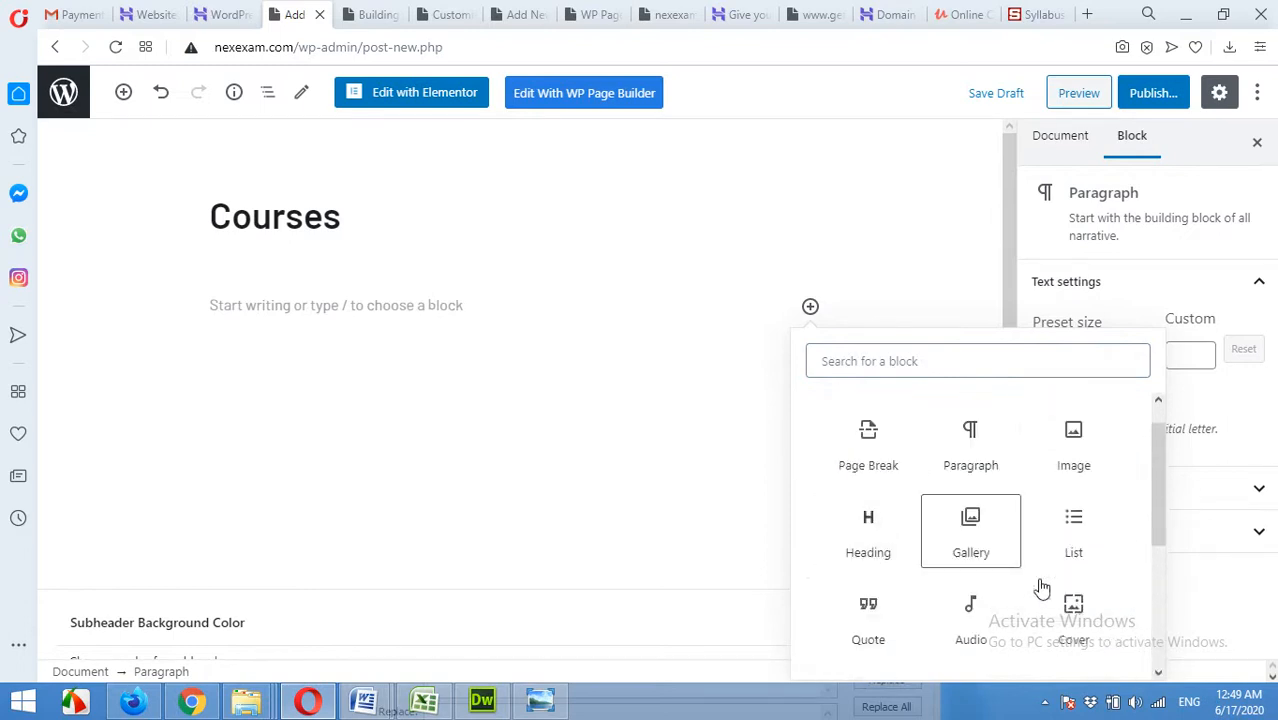
scroll(969, 505, "down", 1)
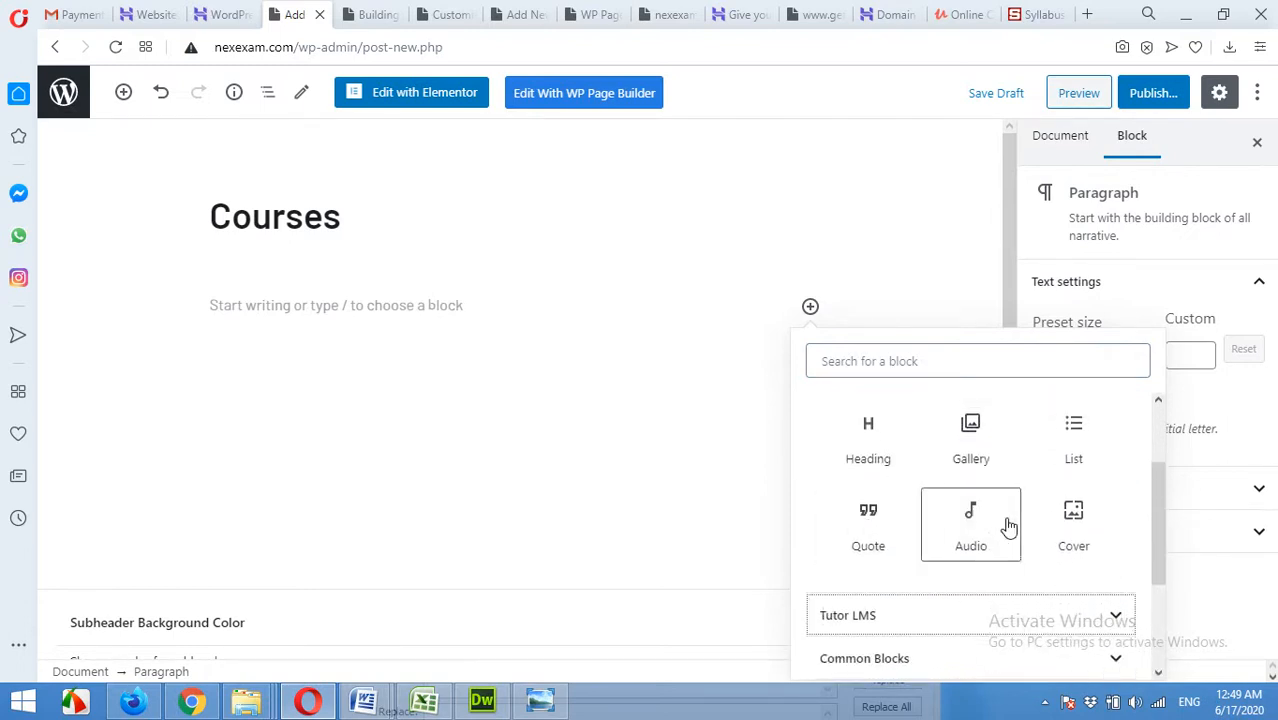
scroll(924, 528, "up", 2)
left_click(926, 352)
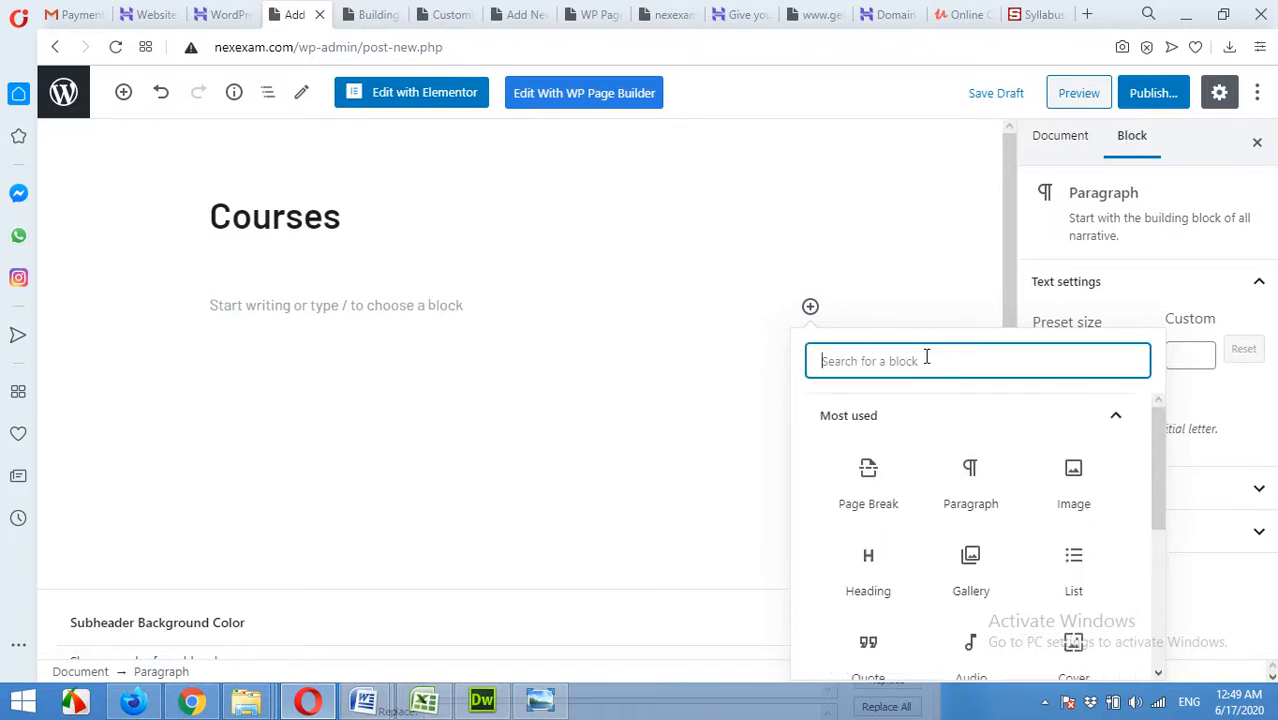
type("short")
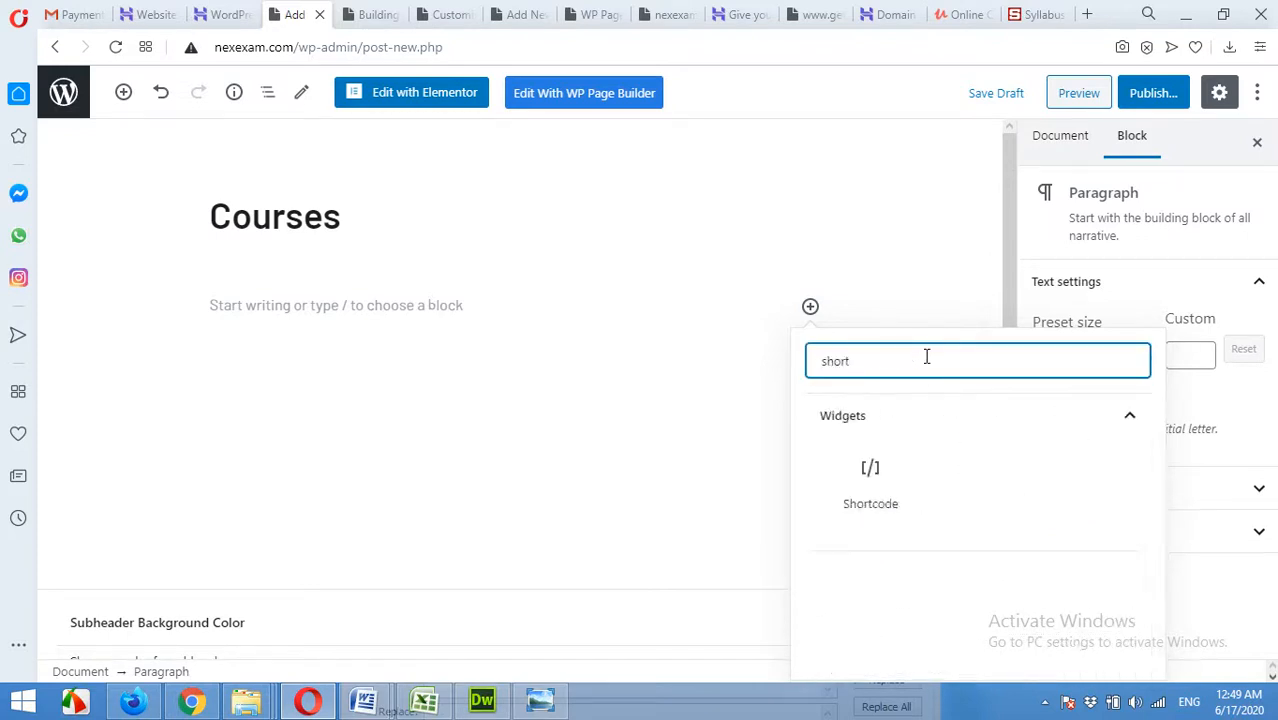
left_click(880, 497)
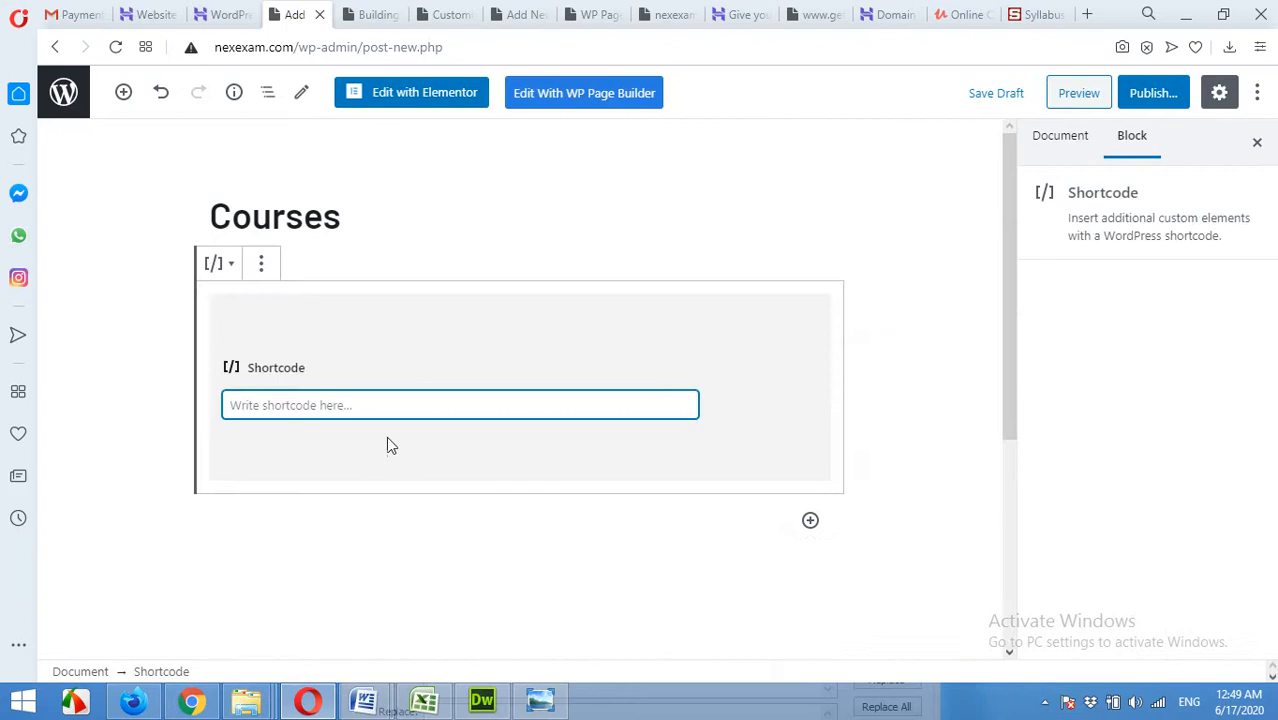
Enter the shortcode [tutor_course count="6"] in the Shortcode block
type("[")
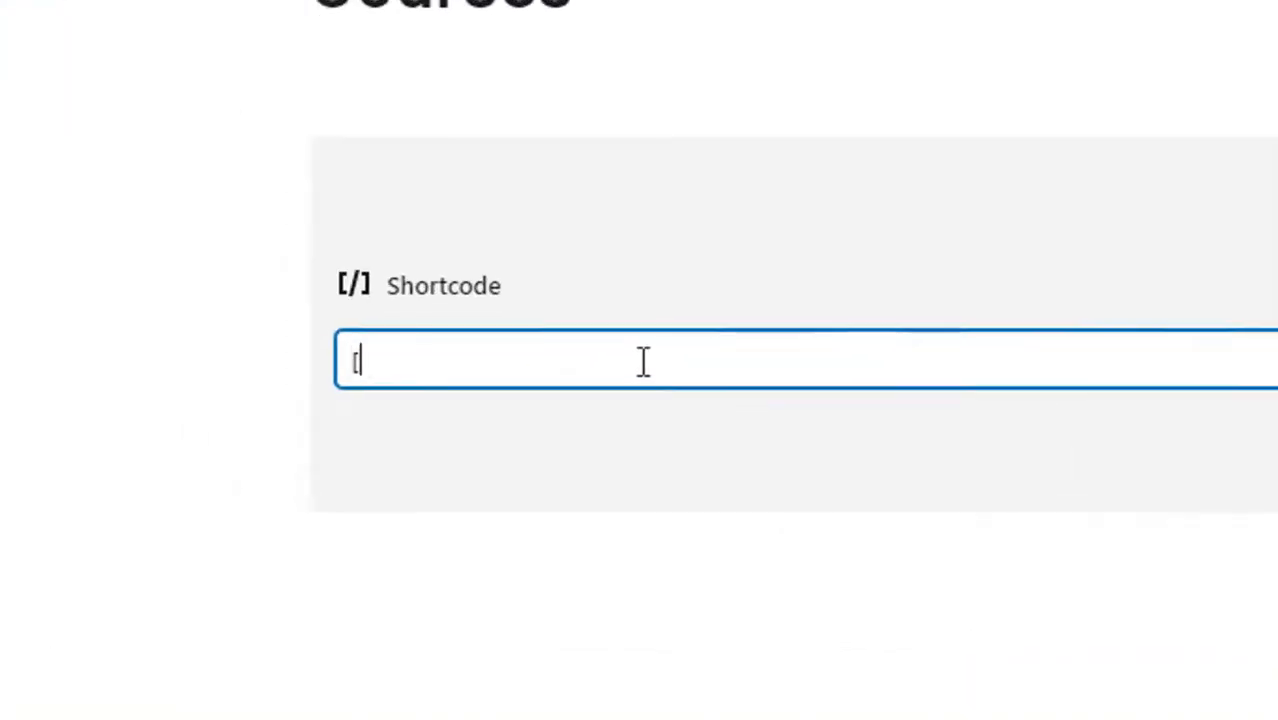
key("BackSpace")
type("[tuto")
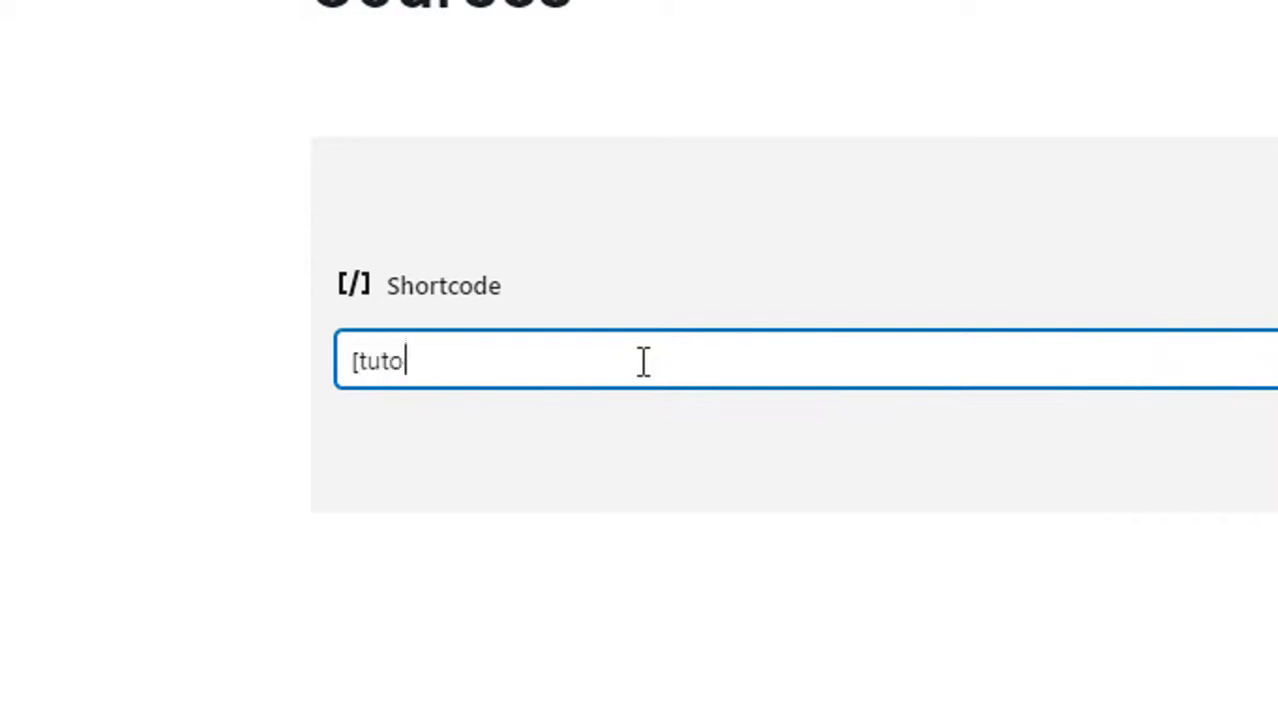
type("r_cour")
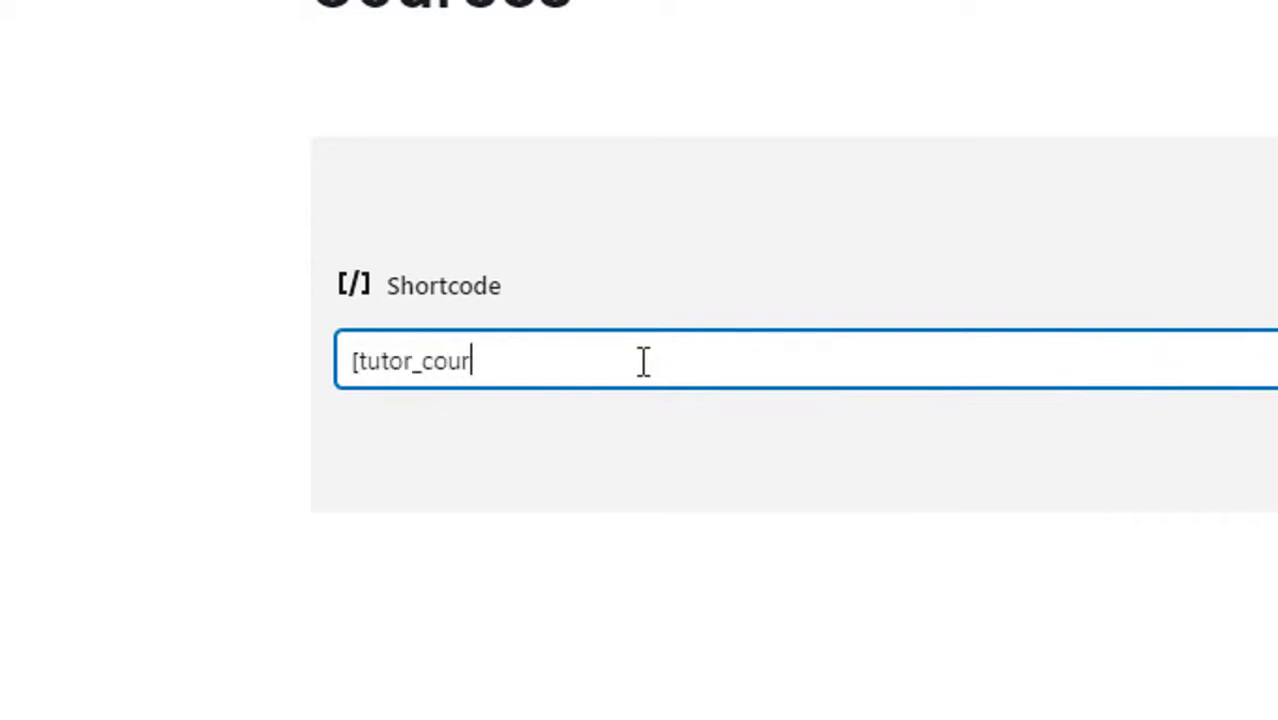
type("se count=")
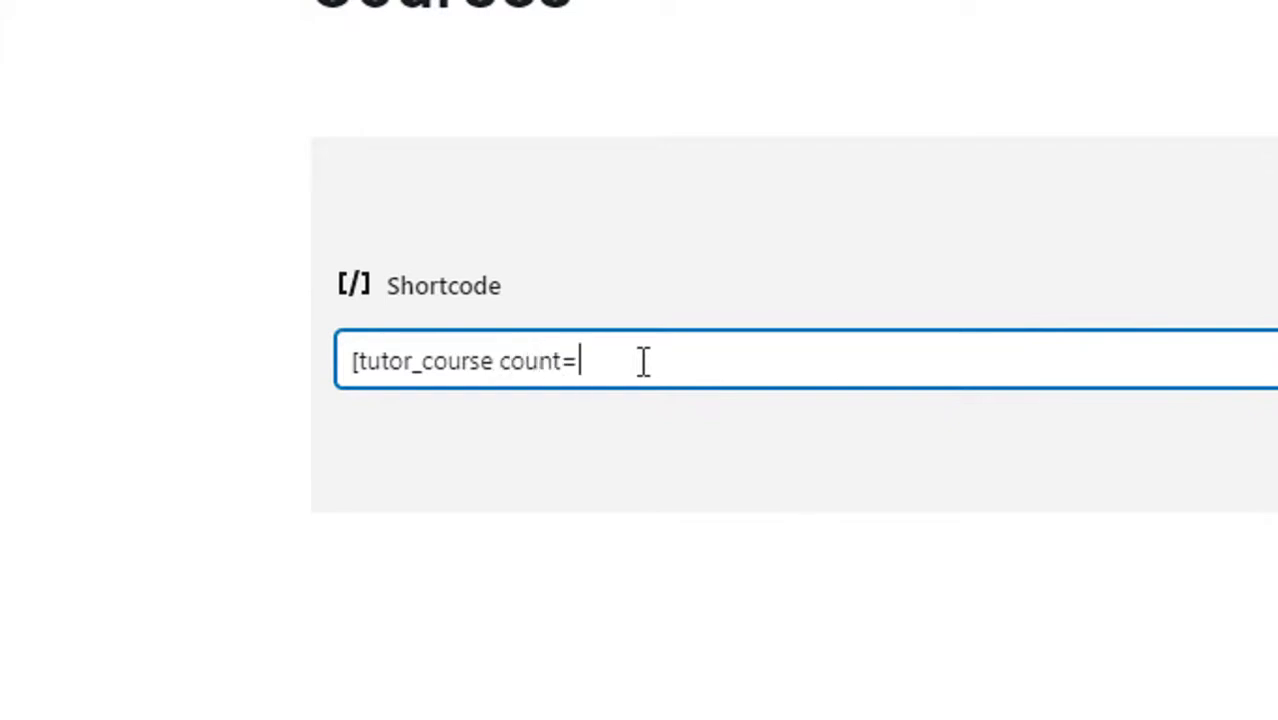
type("\"6\"]]")
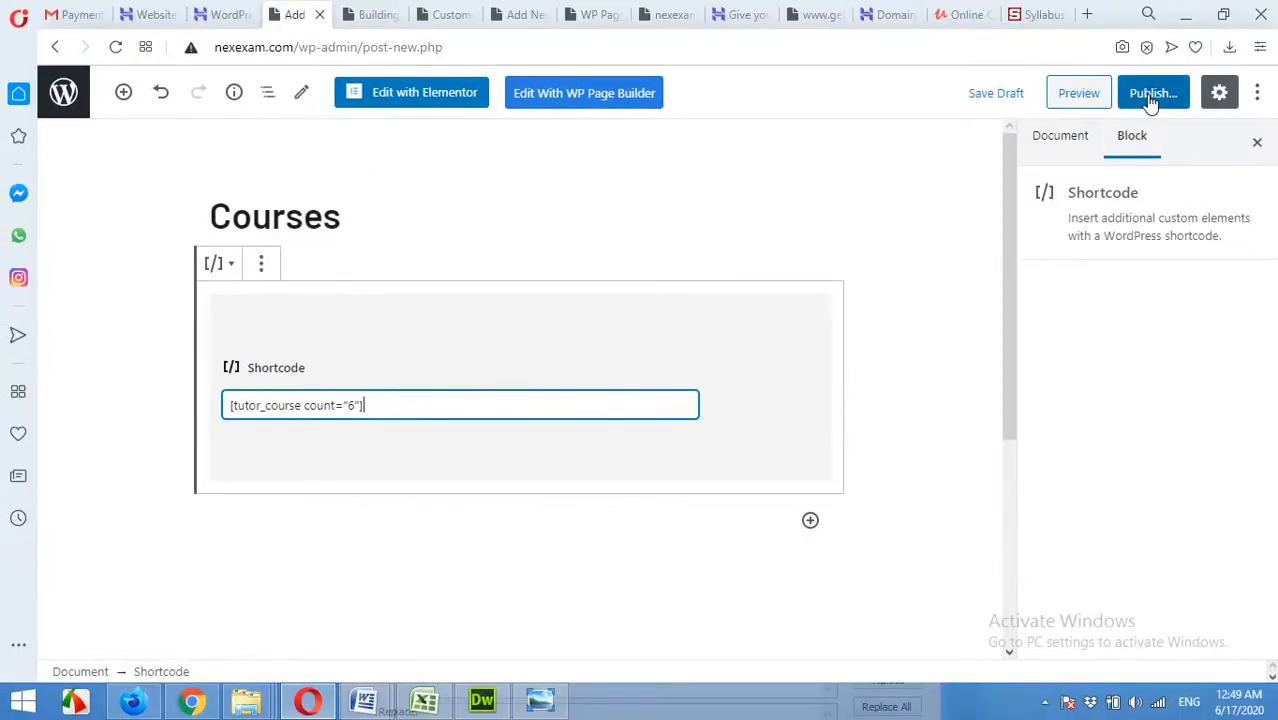
Keep the Default template in the page attributes and publish the Courses page
left_click(1070, 137)
scroll(1100, 528, "down", 1)
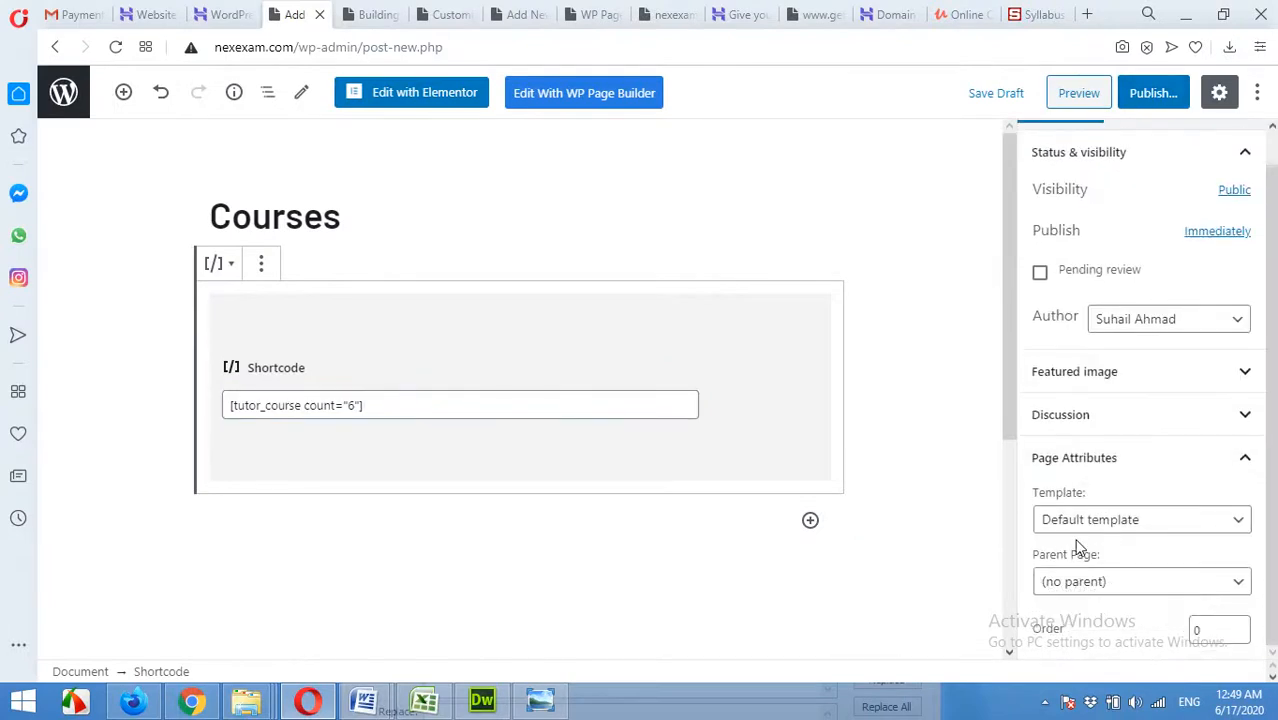
left_click(1061, 522)
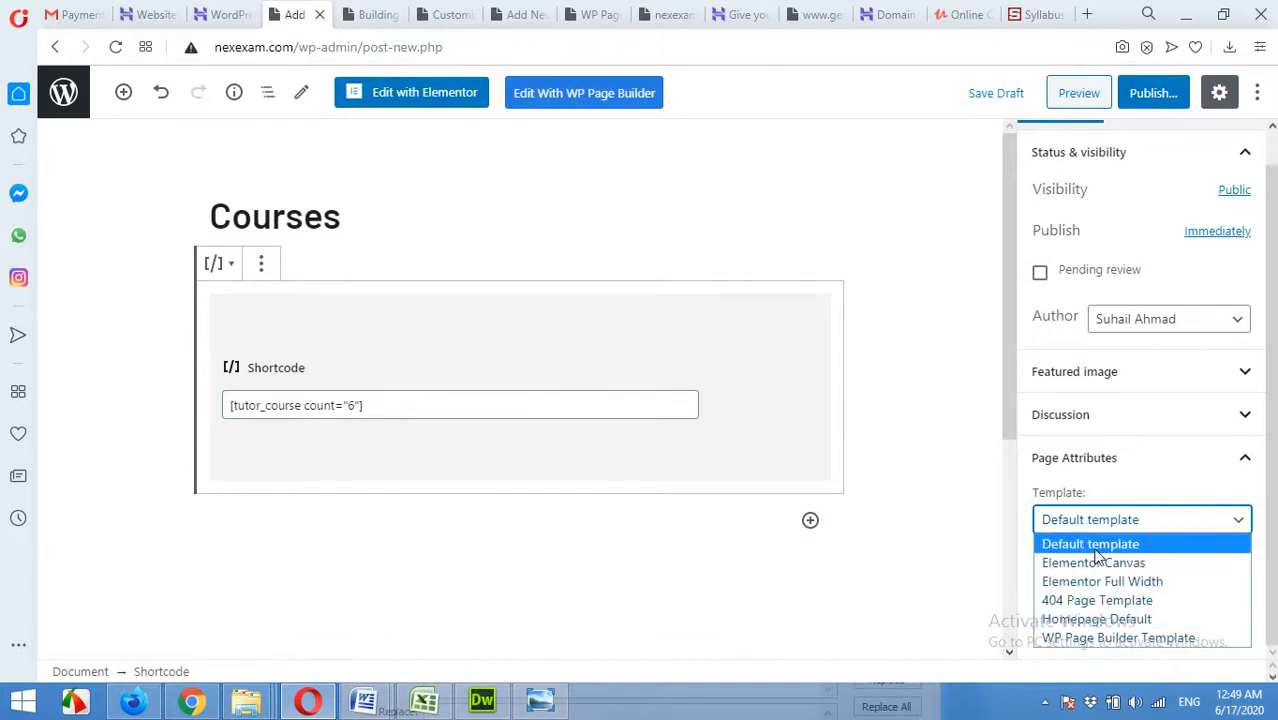
left_click(1100, 545)
left_click(1160, 98)
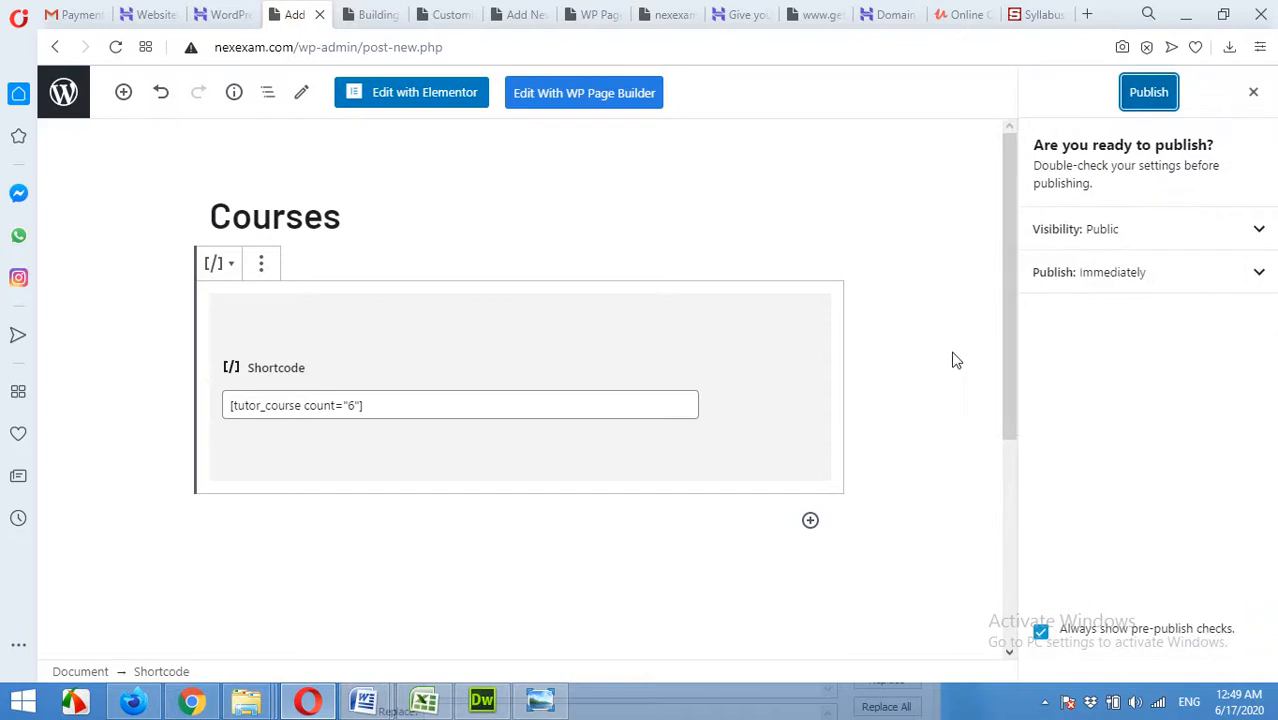
left_click(1155, 94)
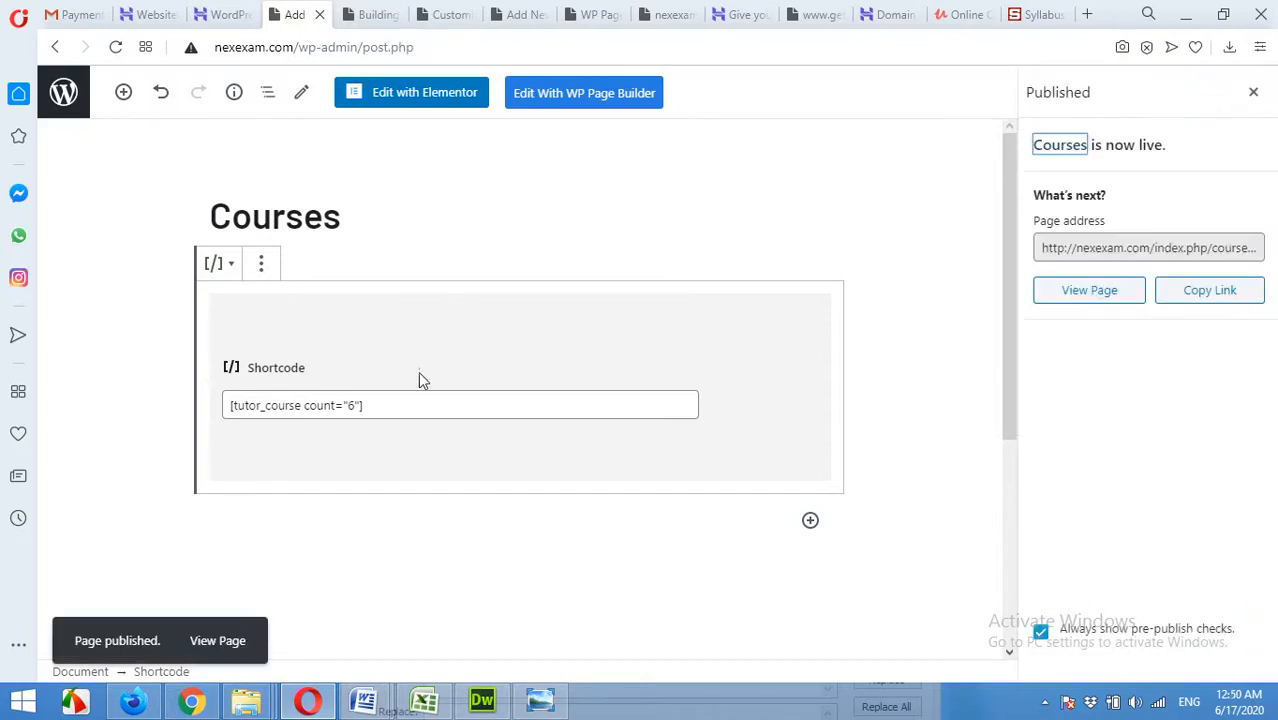
Open the published Courses page in a new tab and review the course card listed on it
right_click(222, 643)
left_click(297, 438)
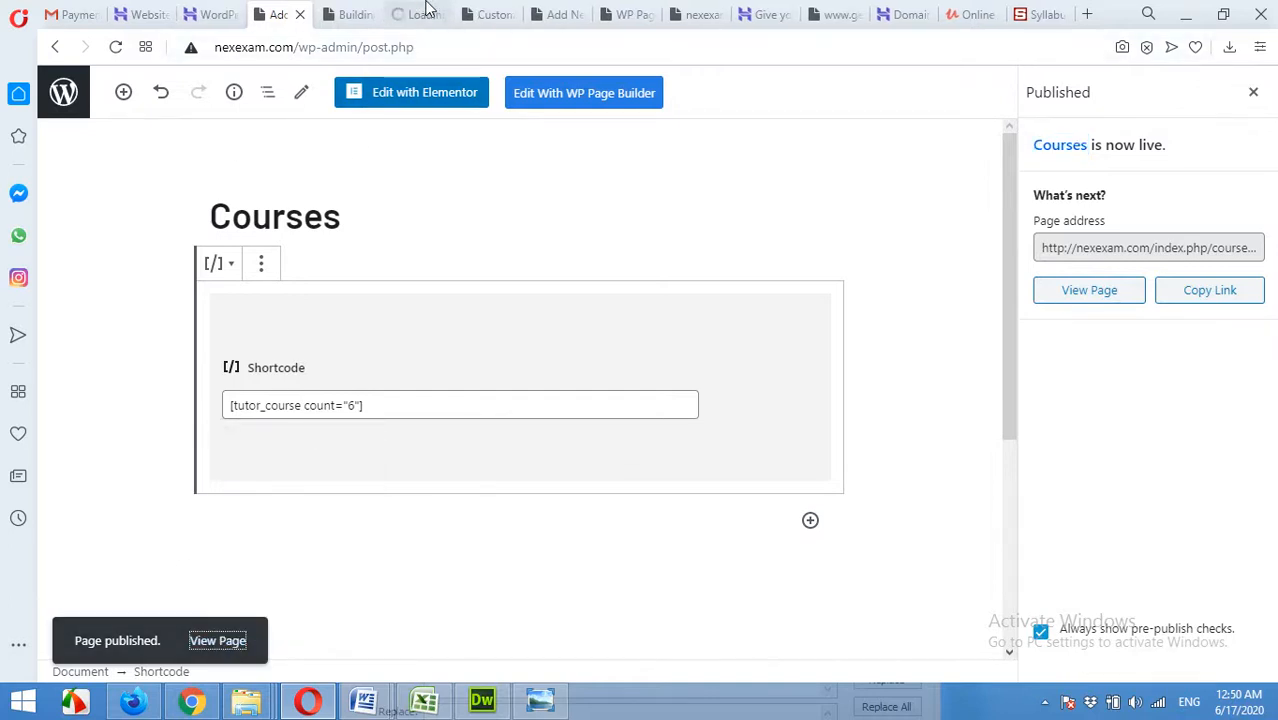
left_click(415, 14)
scroll(593, 514, "down", 5)
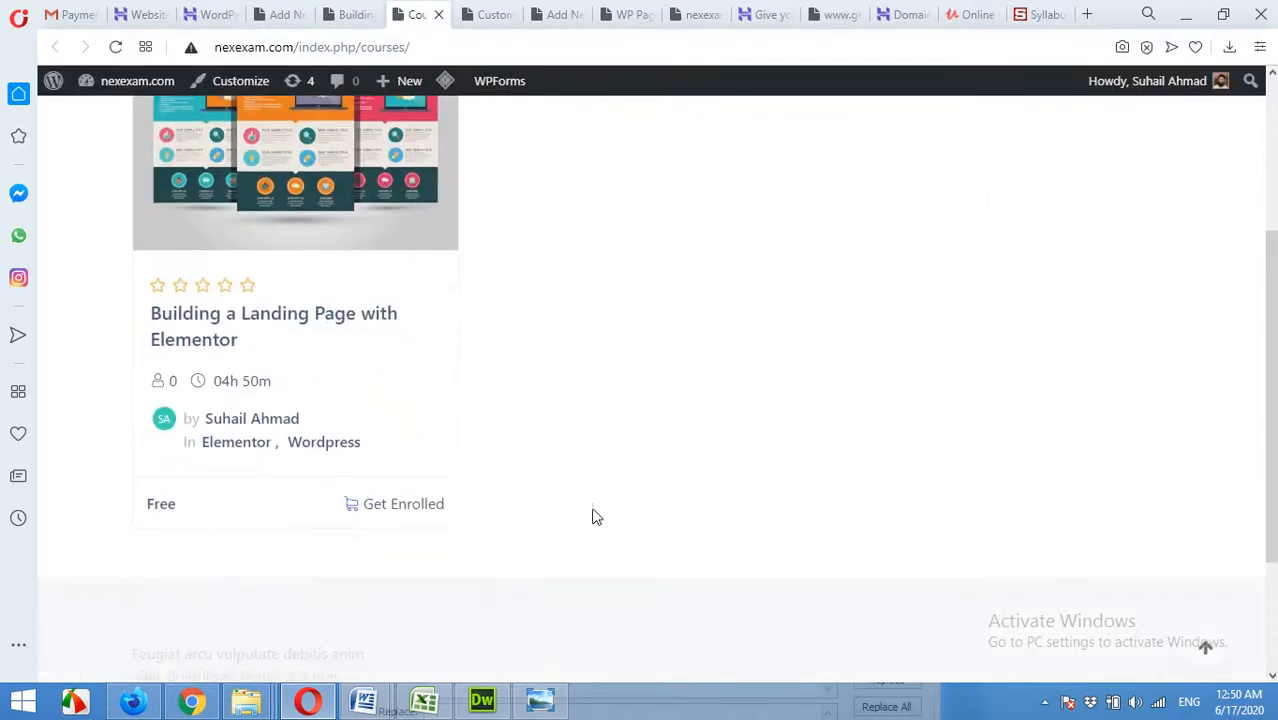
scroll(668, 517, "up", 5)
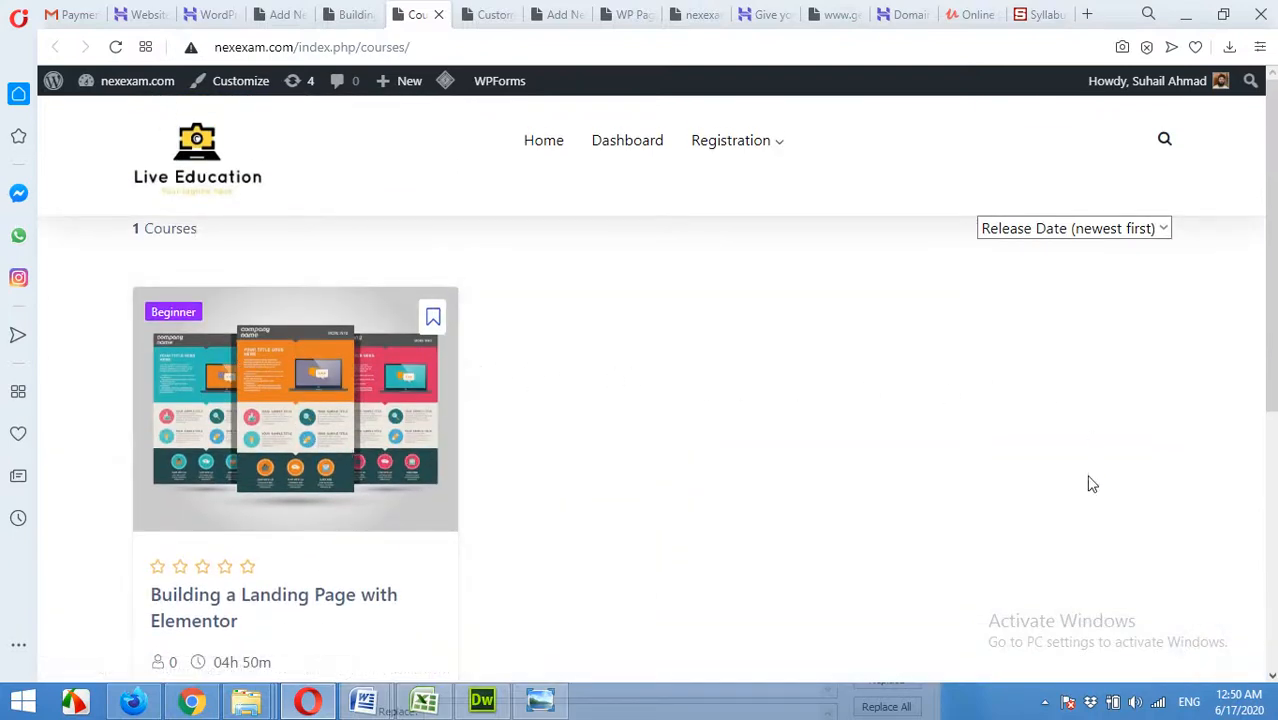
scroll(1000, 510, "down", 3)
scroll(800, 450, "up", 3)
Check the shortcode's count value in the Courses page editor against the course listing on the live page
left_click(352, 14)
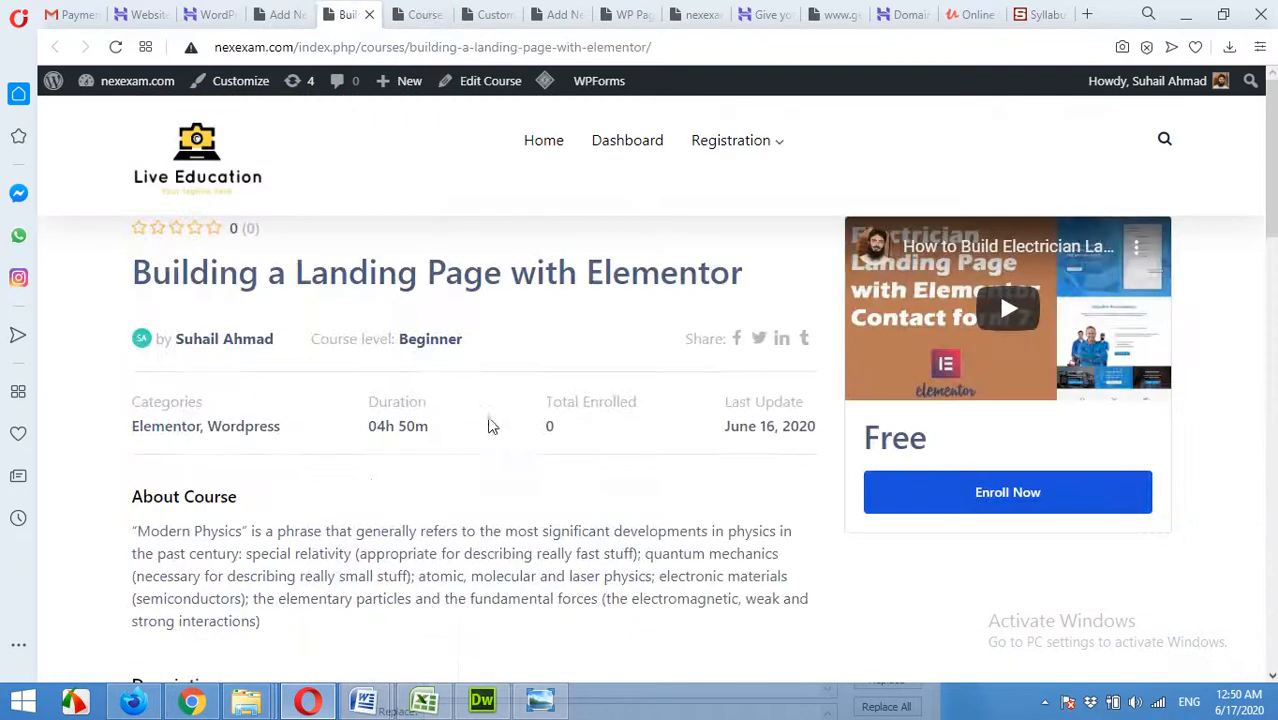
left_click(397, 10)
left_click(278, 14)
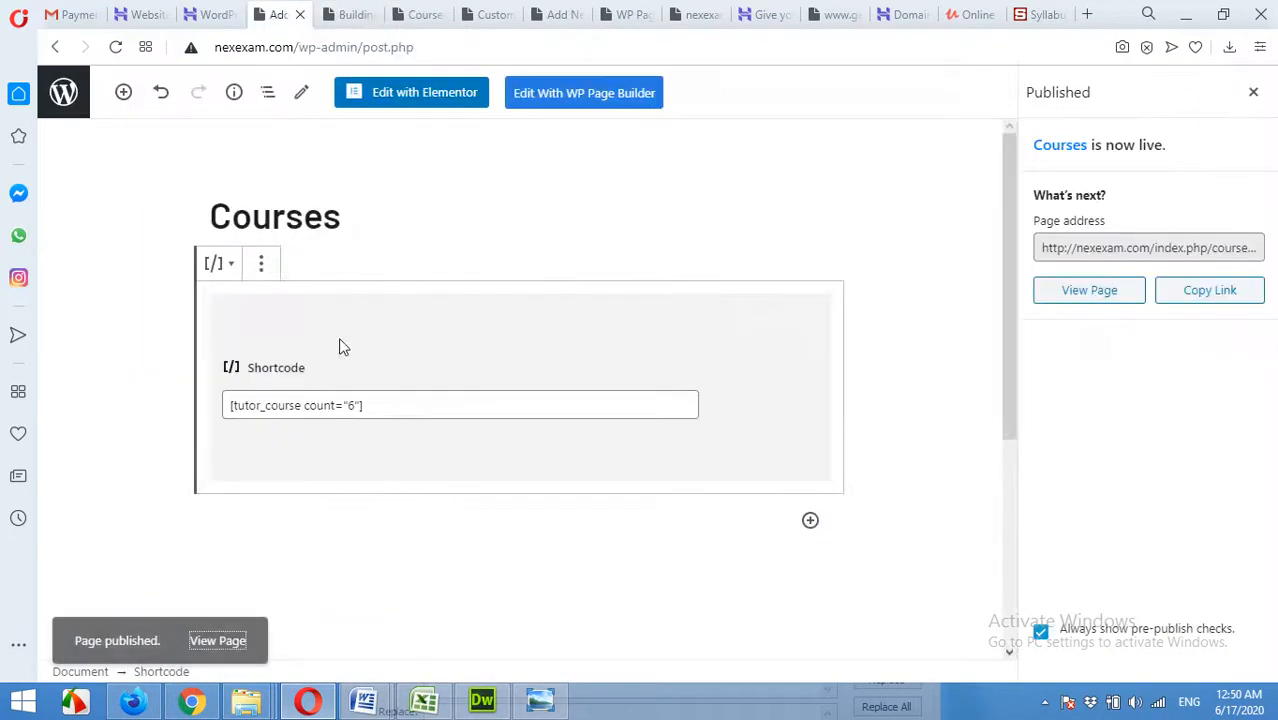
left_click_drag(352, 408, 344, 405)
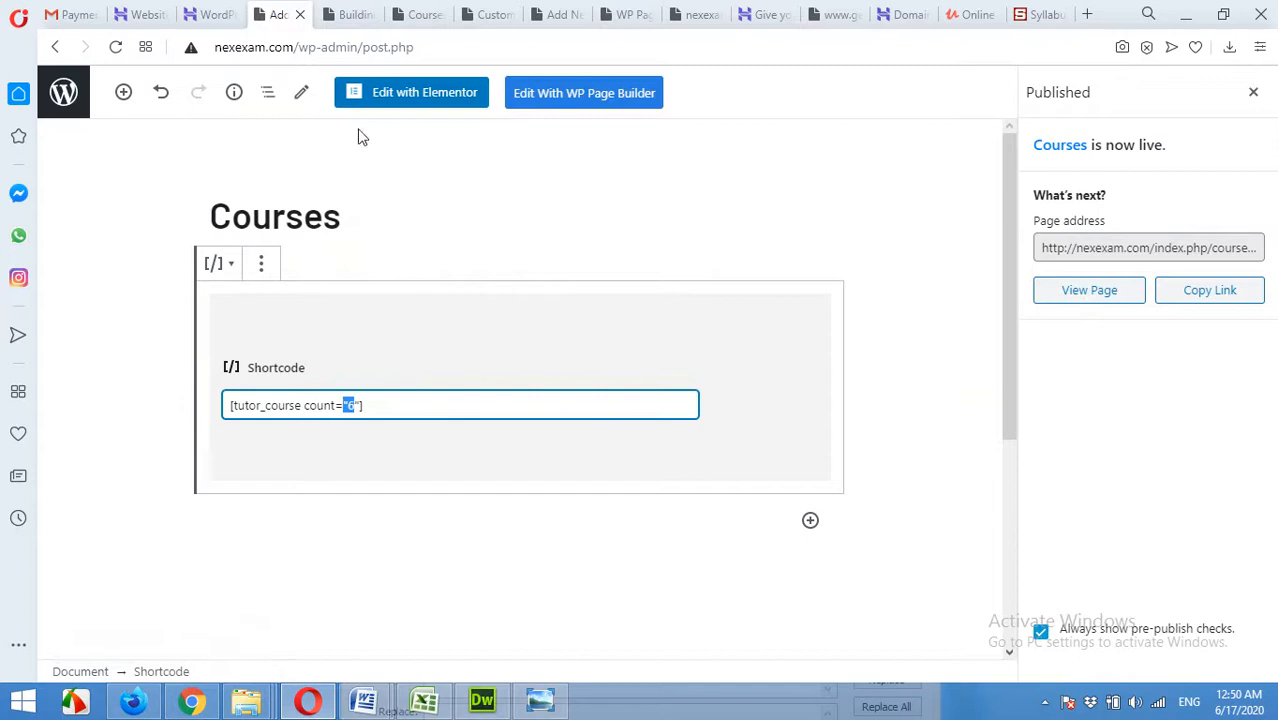
left_click(392, 13)
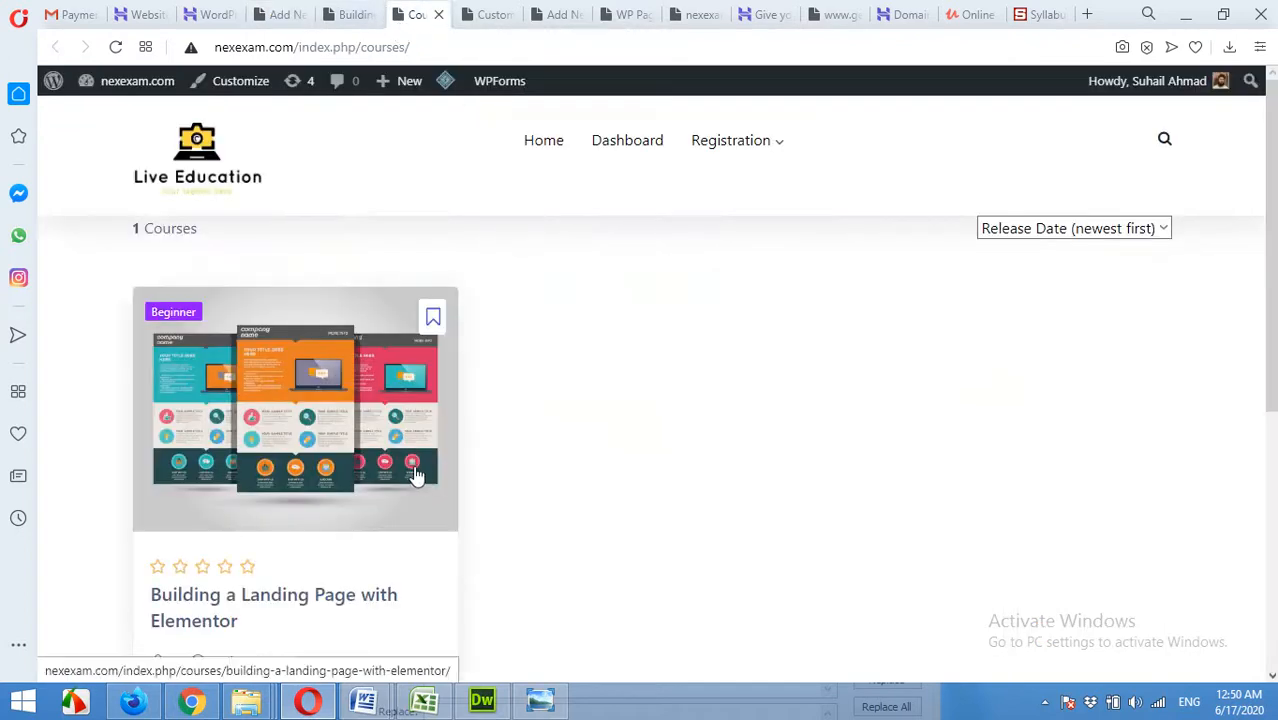
scroll(416, 474, "down", 2)
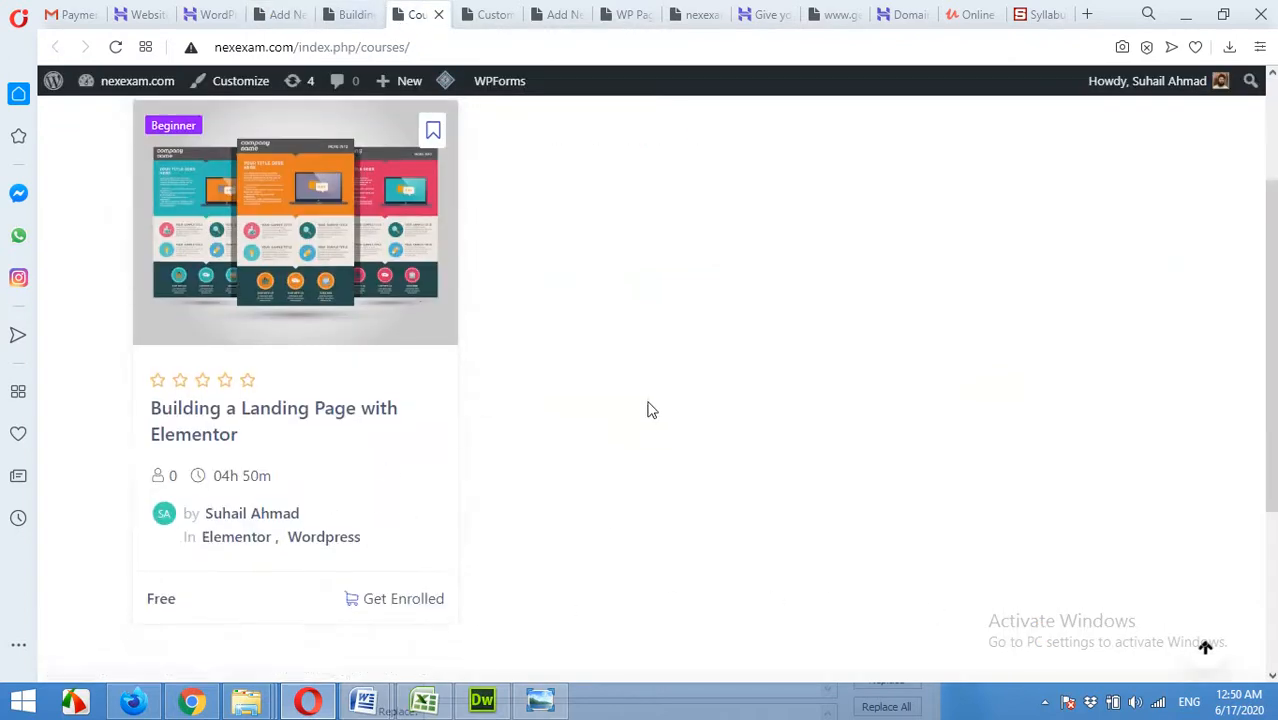
scroll(648, 408, "up", 2)
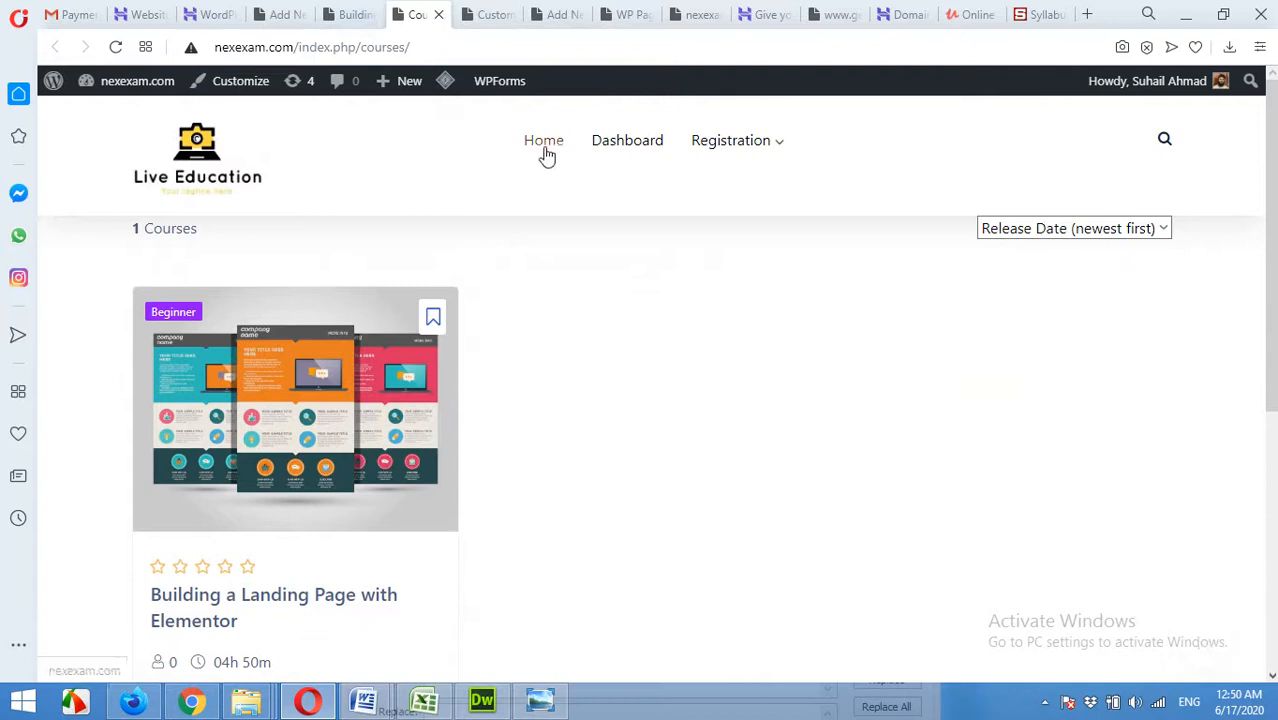
Switch to the home page in WP Page Builder and insert a full-width one-column row below the hero banner
left_click(570, 12)
left_click(620, 12)
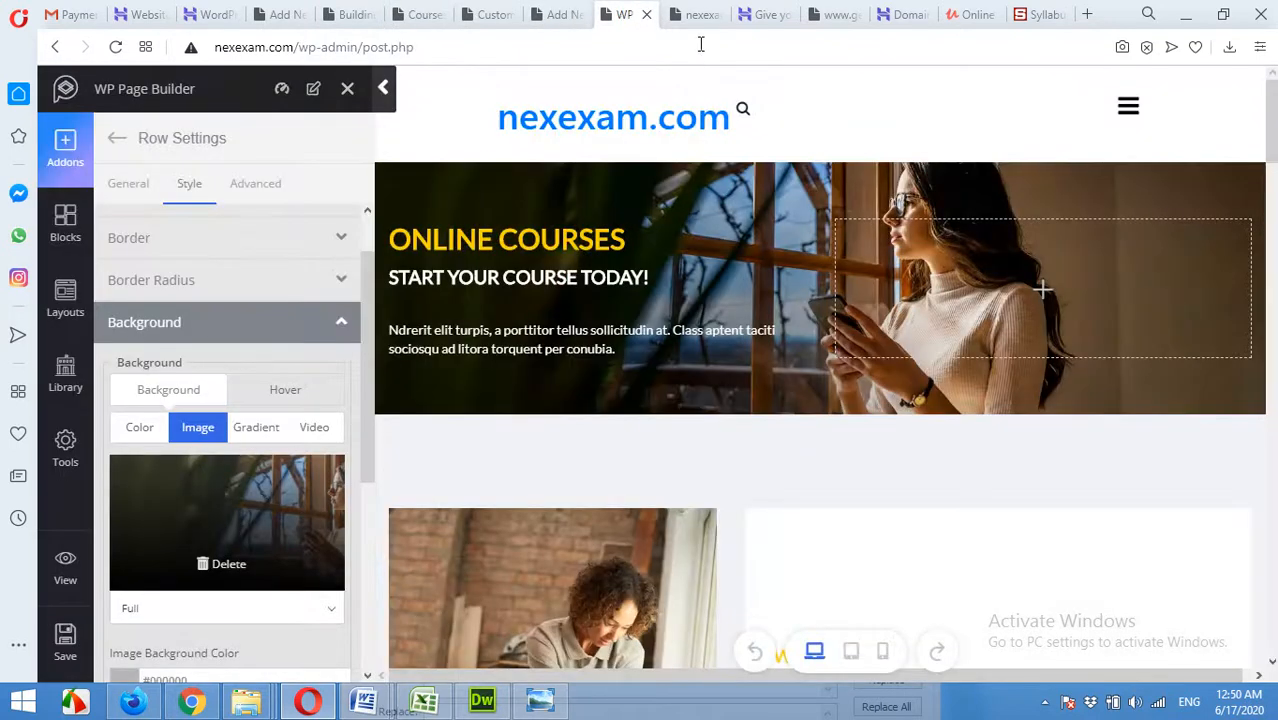
scroll(761, 458, "down", 2)
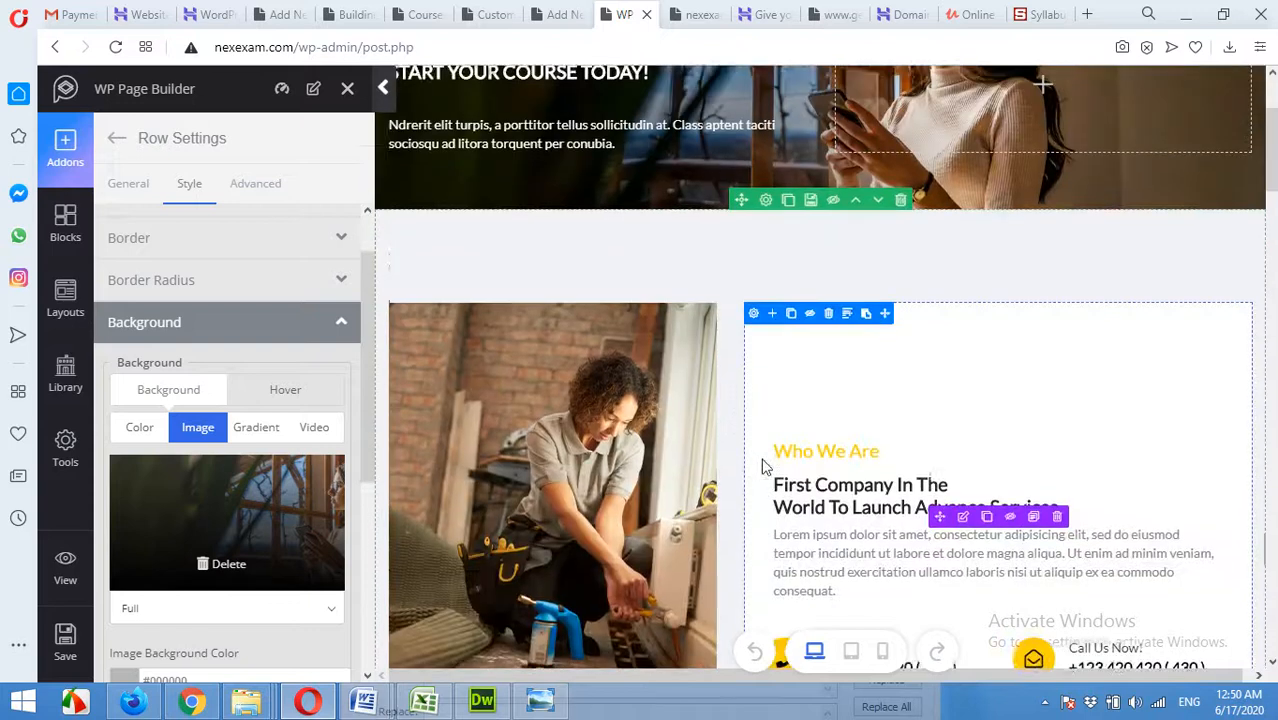
left_click(821, 230)
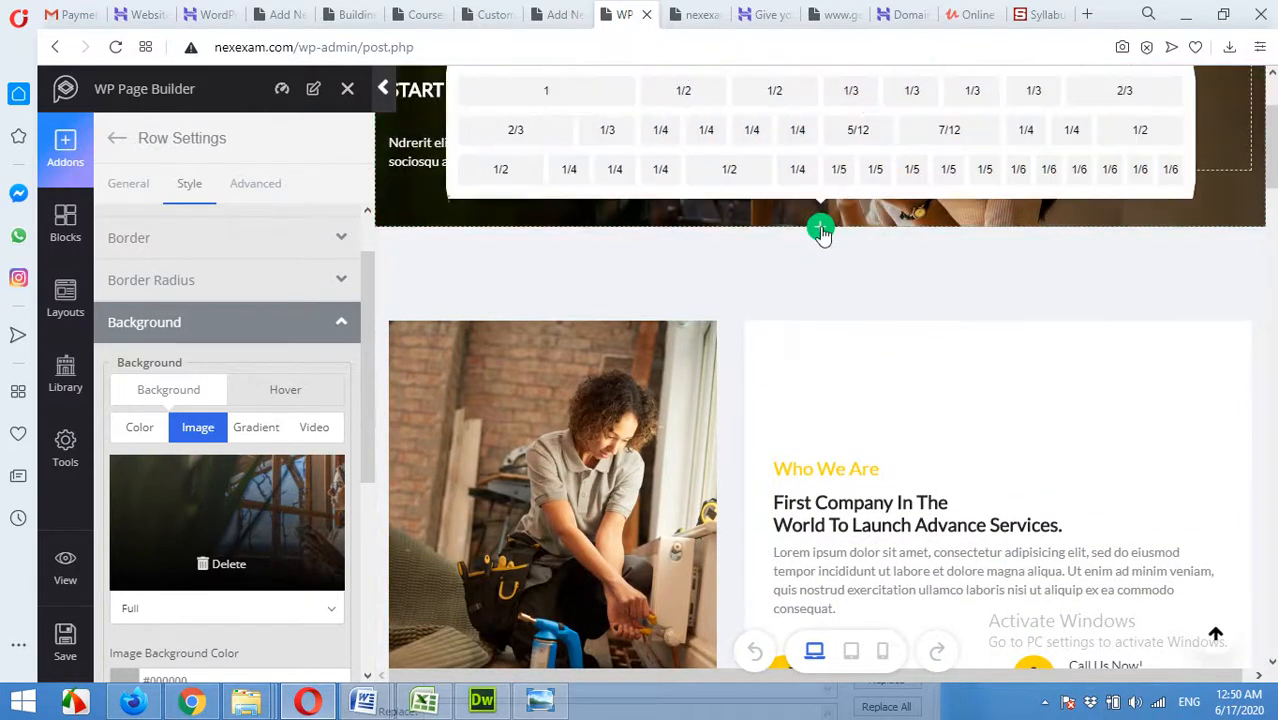
left_click(820, 227)
left_click(540, 92)
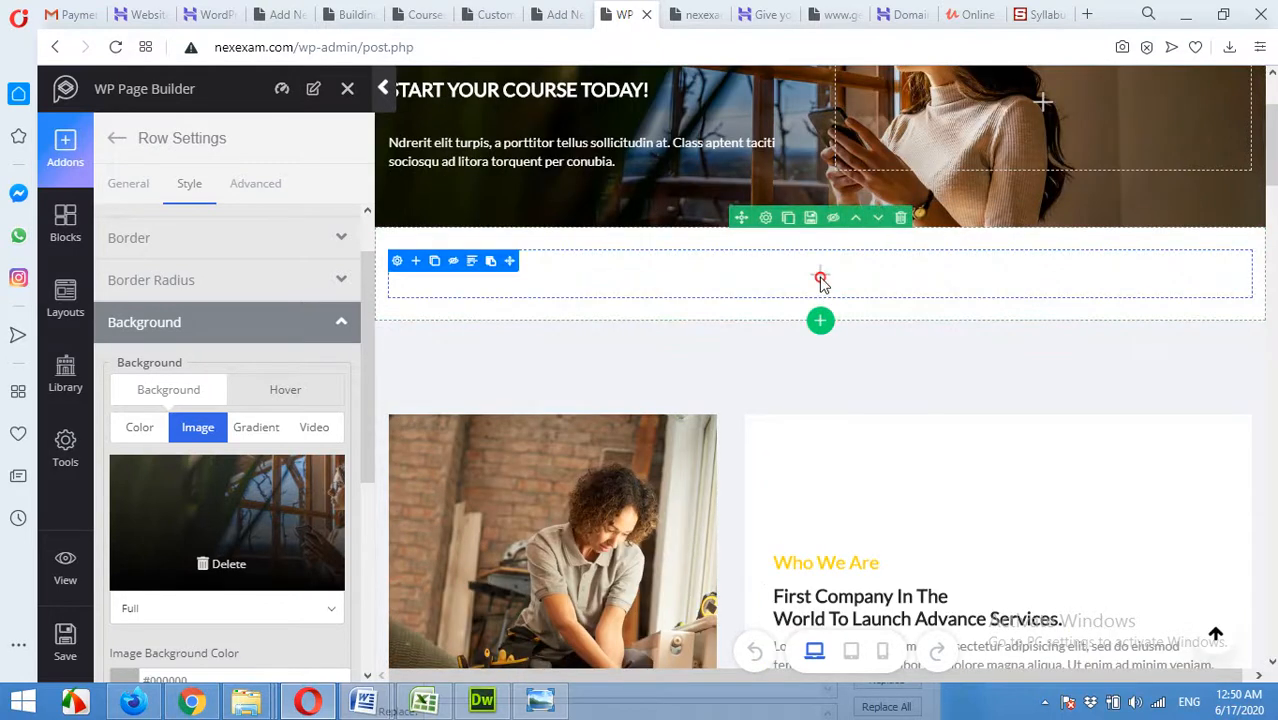
Open the addon list for the empty row and search it for "shortcode"
left_click(820, 282)
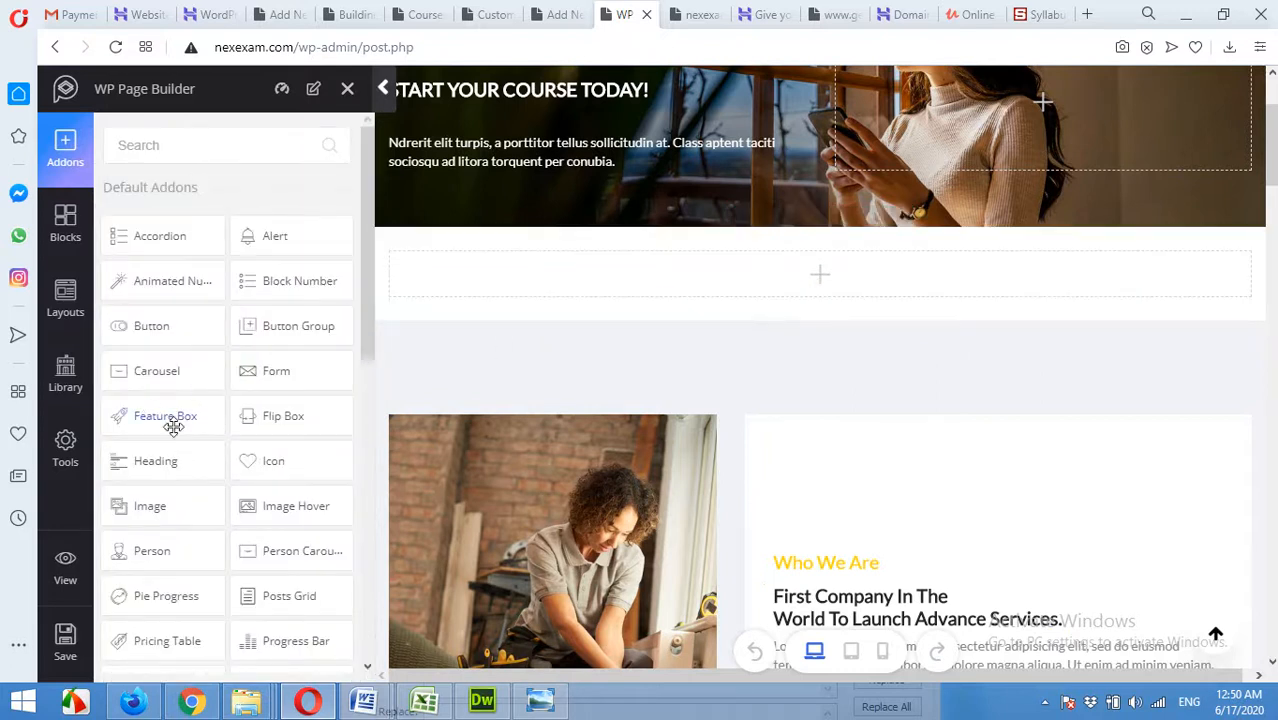
scroll(208, 428, "down", 5)
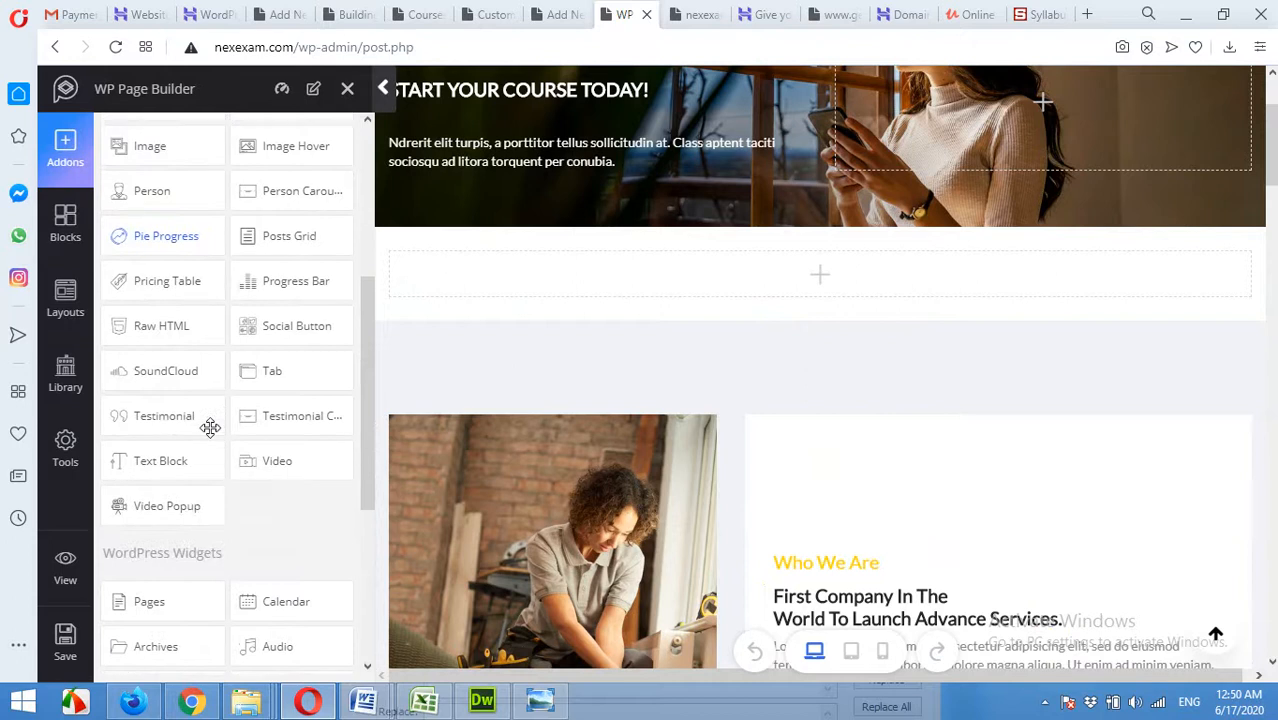
scroll(208, 425, "up", 5)
left_click(208, 150)
type("shortcode")
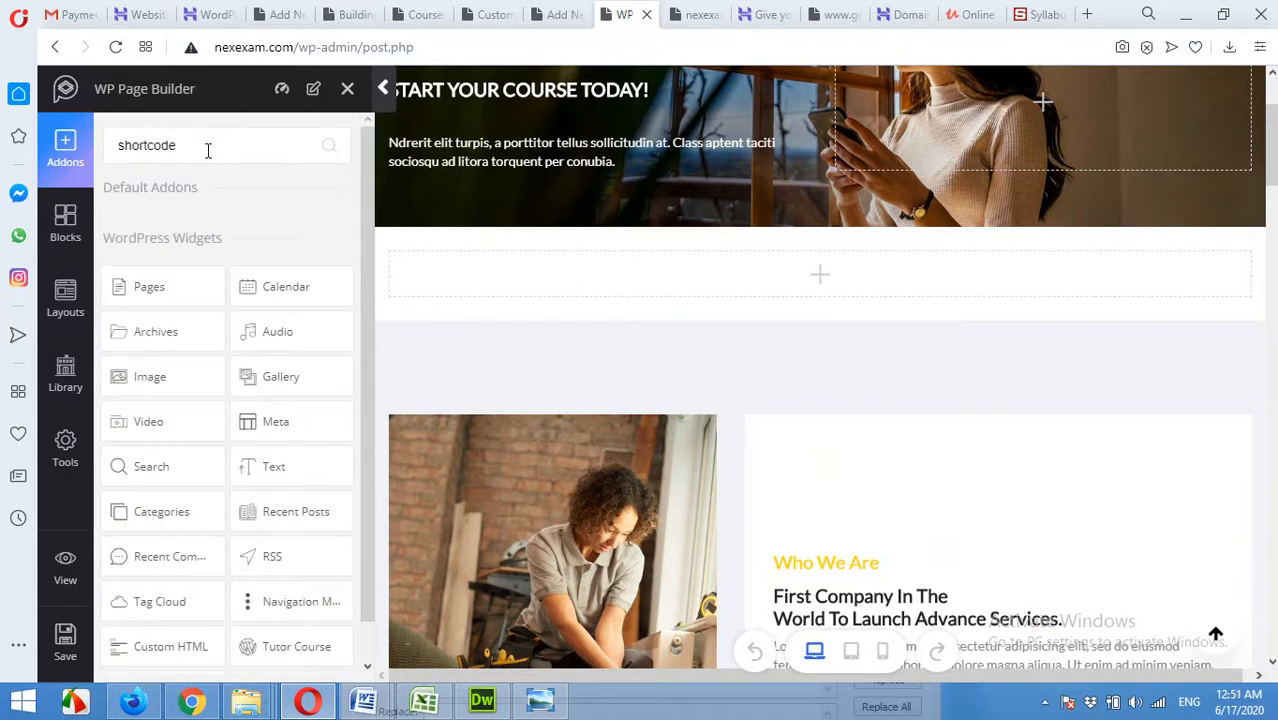
Search the addons for "text" and place a Text Block in the new row
key("BackSpace")
key("BackSpace")
key("BackSpace")
key("BackSpace")
type("text")
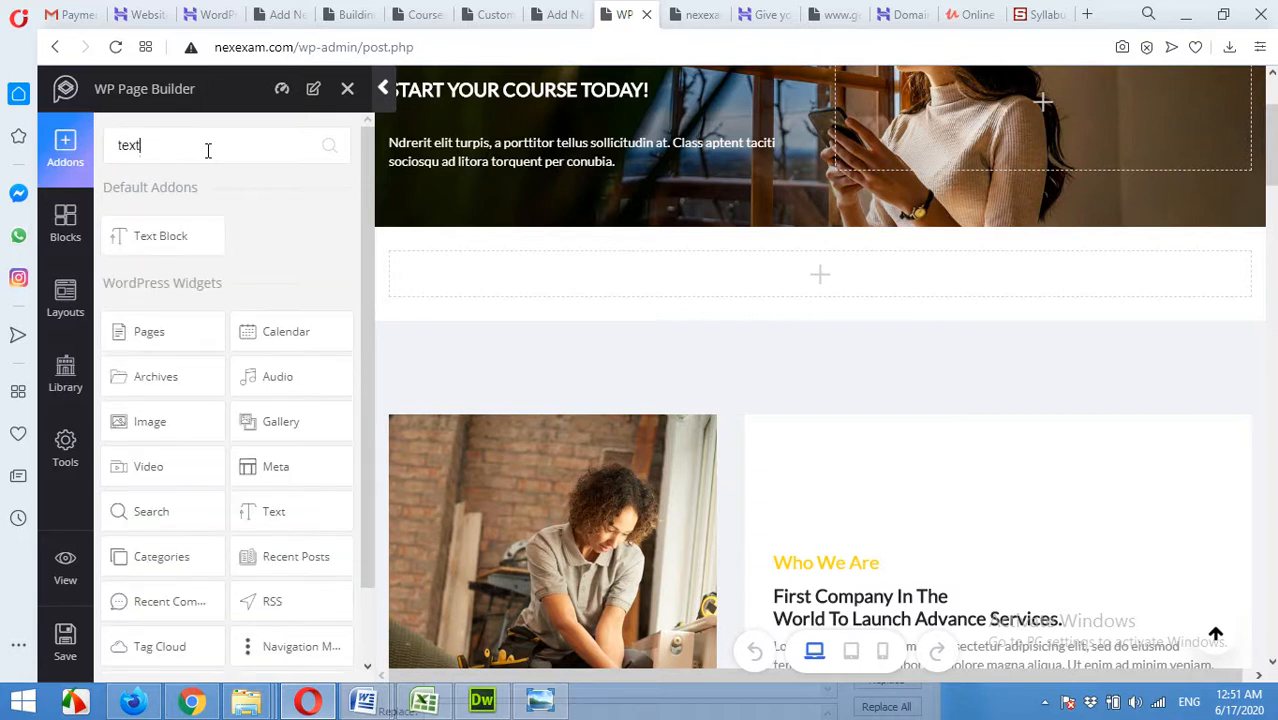
left_click_drag(194, 242, 804, 274)
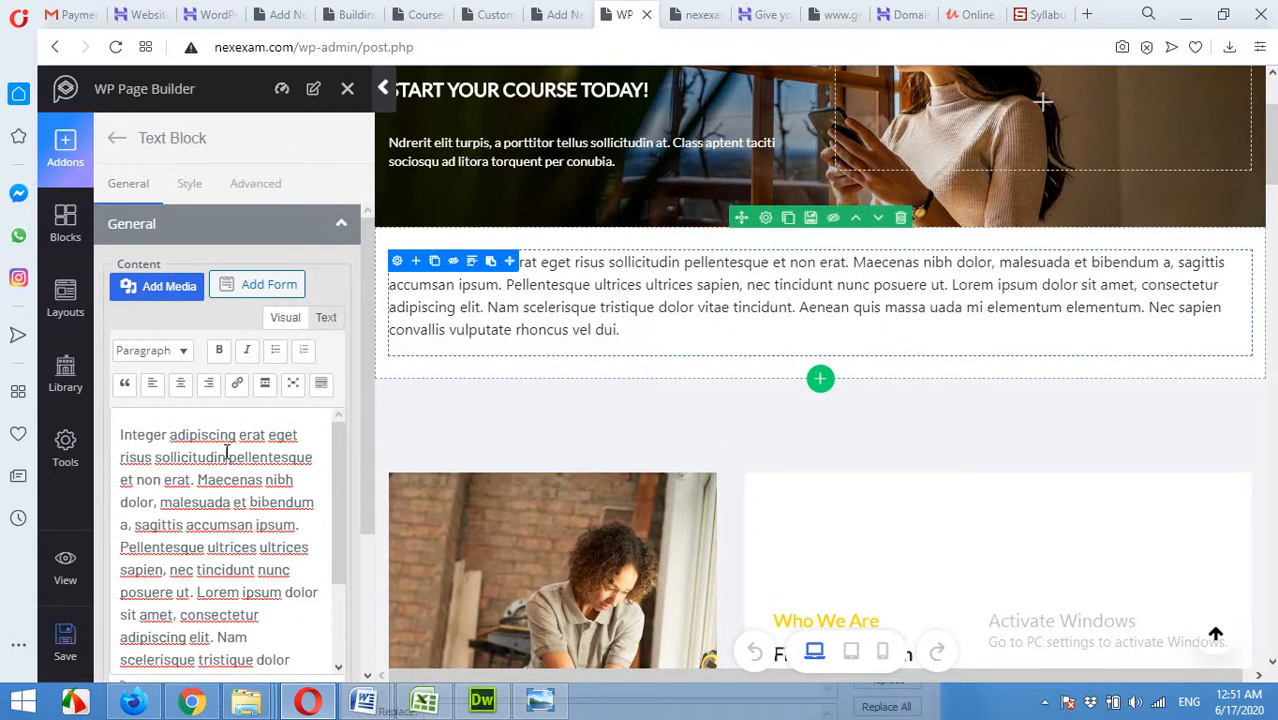
Replace the Text Block's placeholder text with the shortcode [tutor_course count="3"] and save the page
key("ctrl+a")
key("BackSpace")
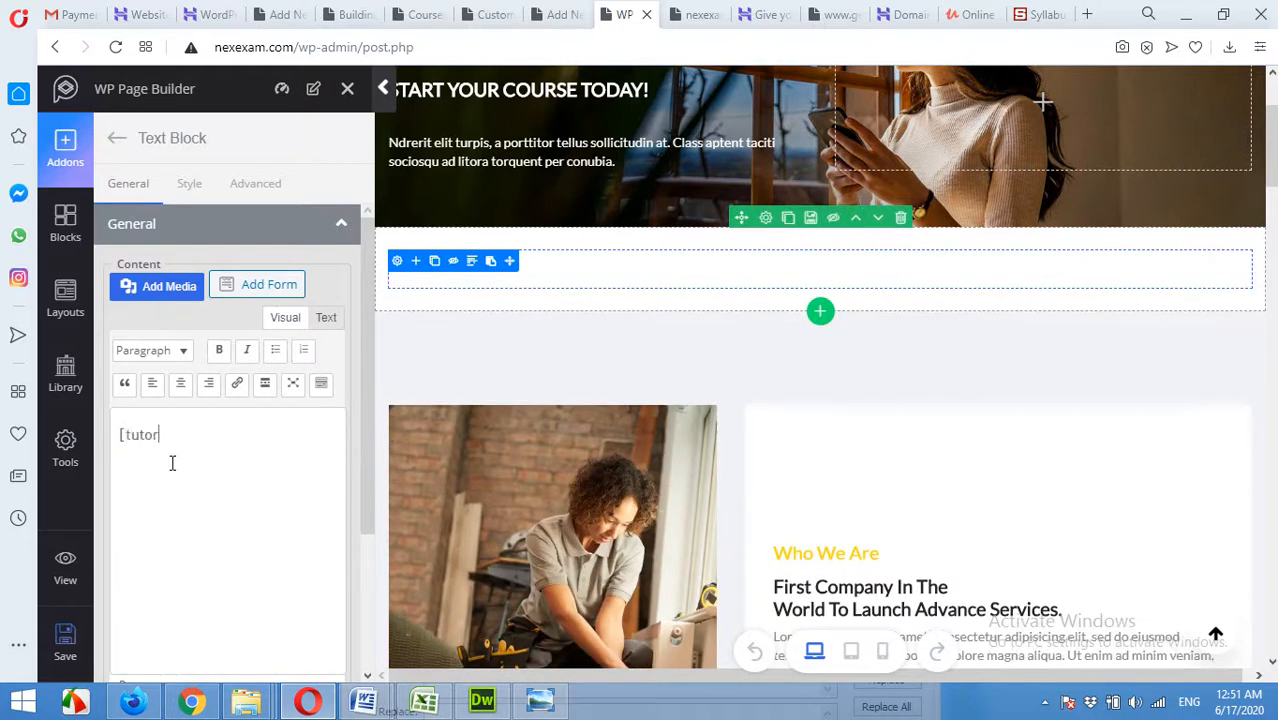
type("[tutor_course count=\"3")
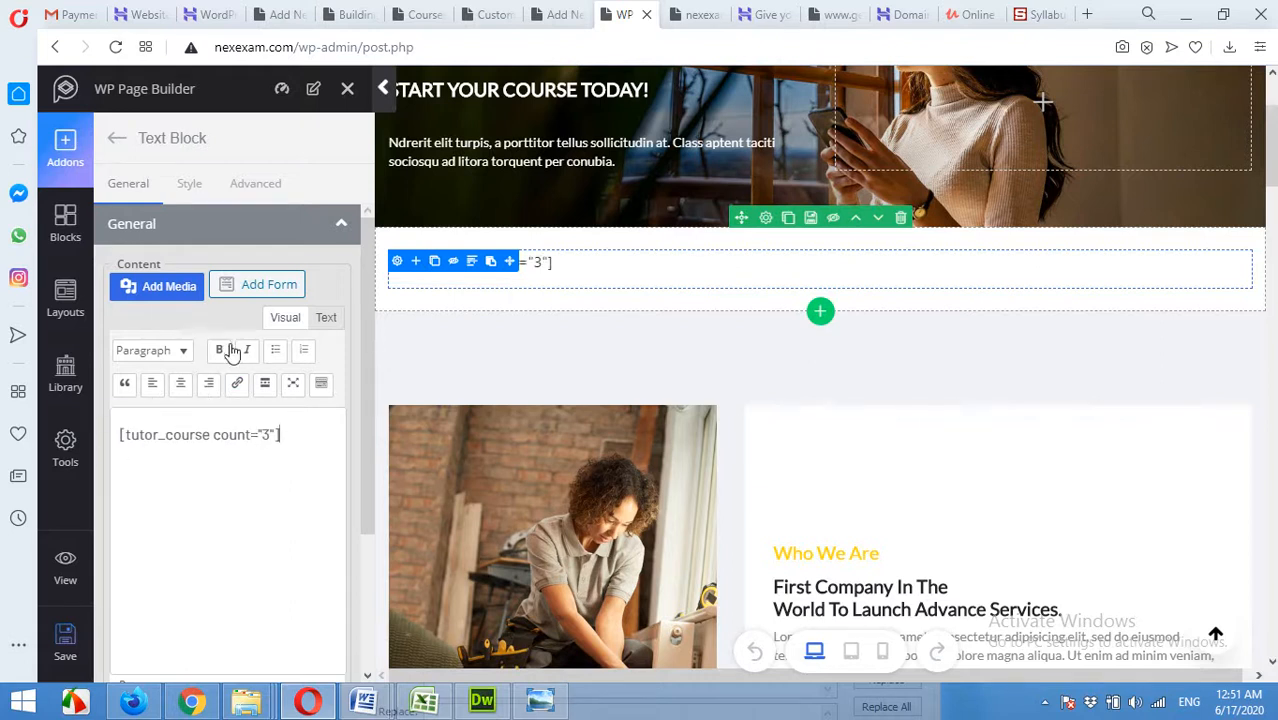
scroll(309, 427, "down", 3)
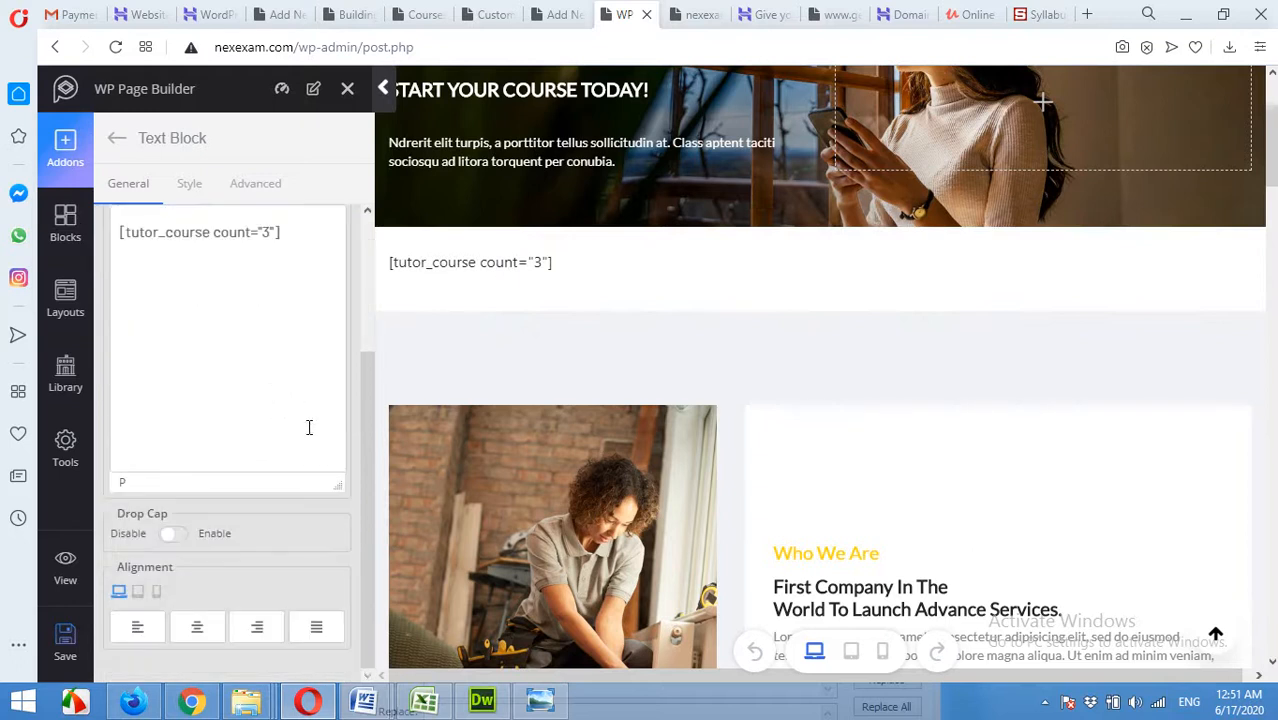
left_click(64, 645)
Reload the live home page and examine the course section between the hero banner and the Who We Are section
left_click(704, 13)
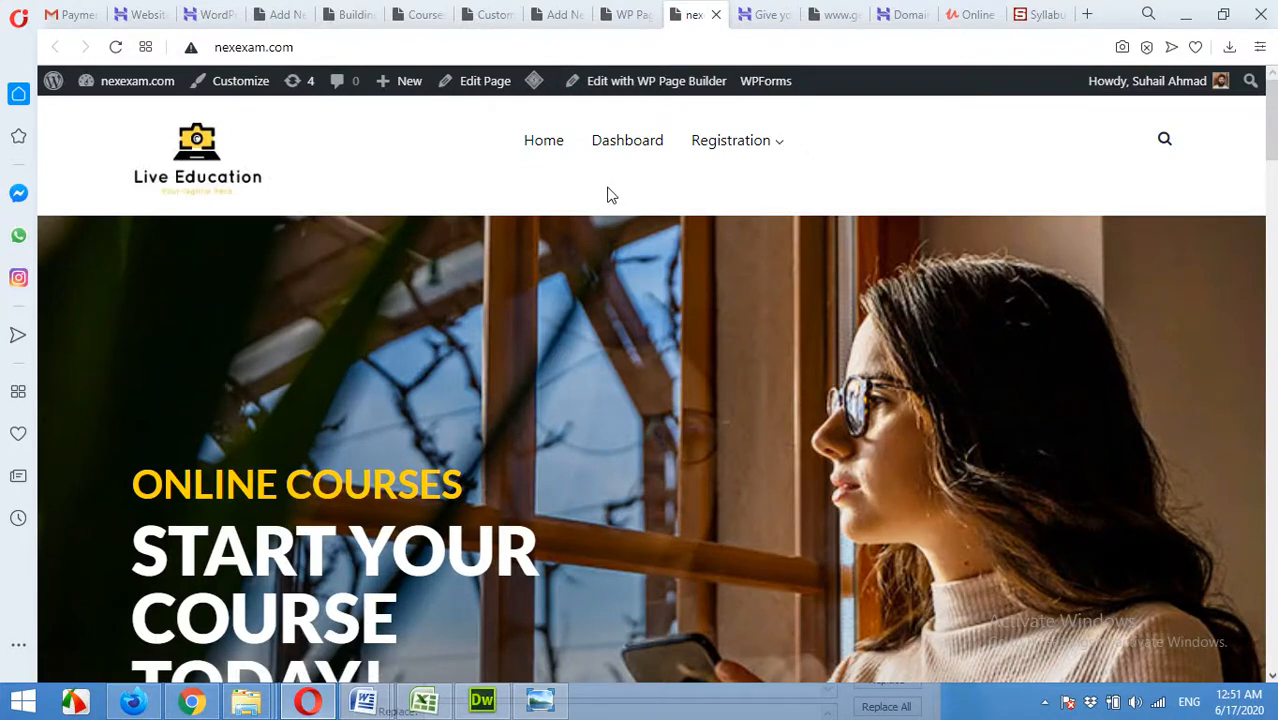
left_click(116, 47)
scroll(661, 234, "down", 4)
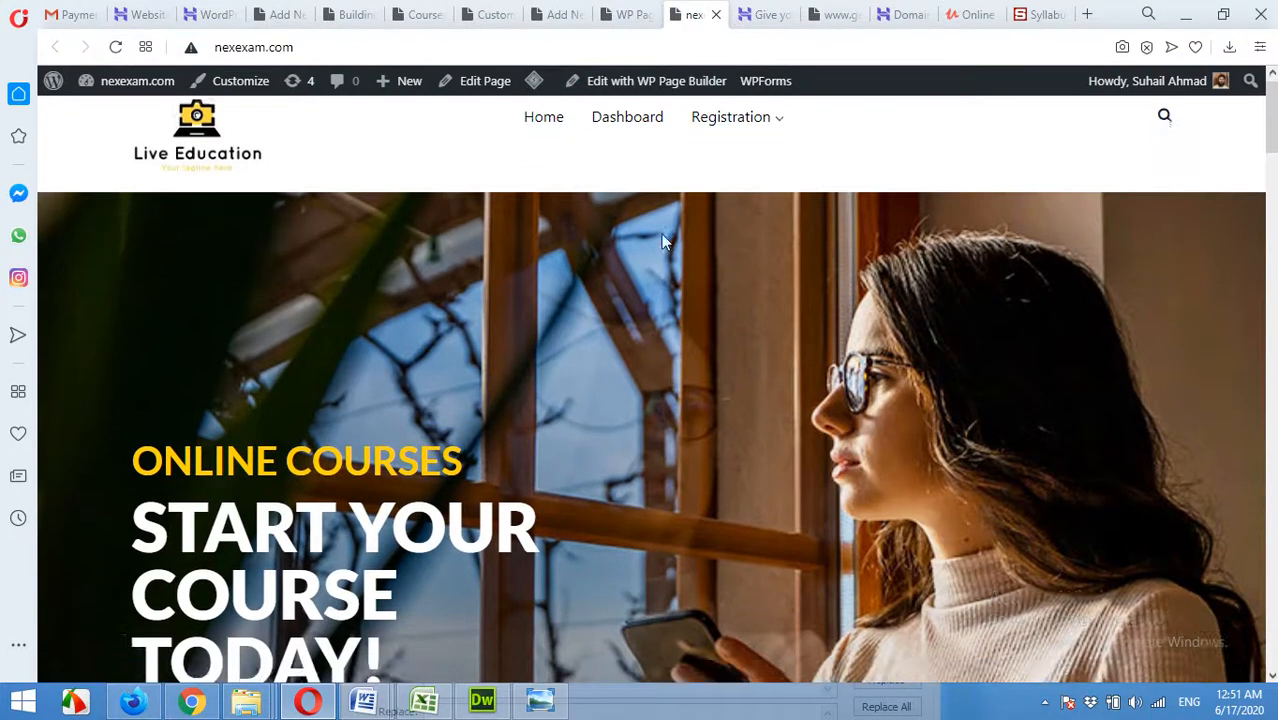
scroll(620, 370, "down", 5)
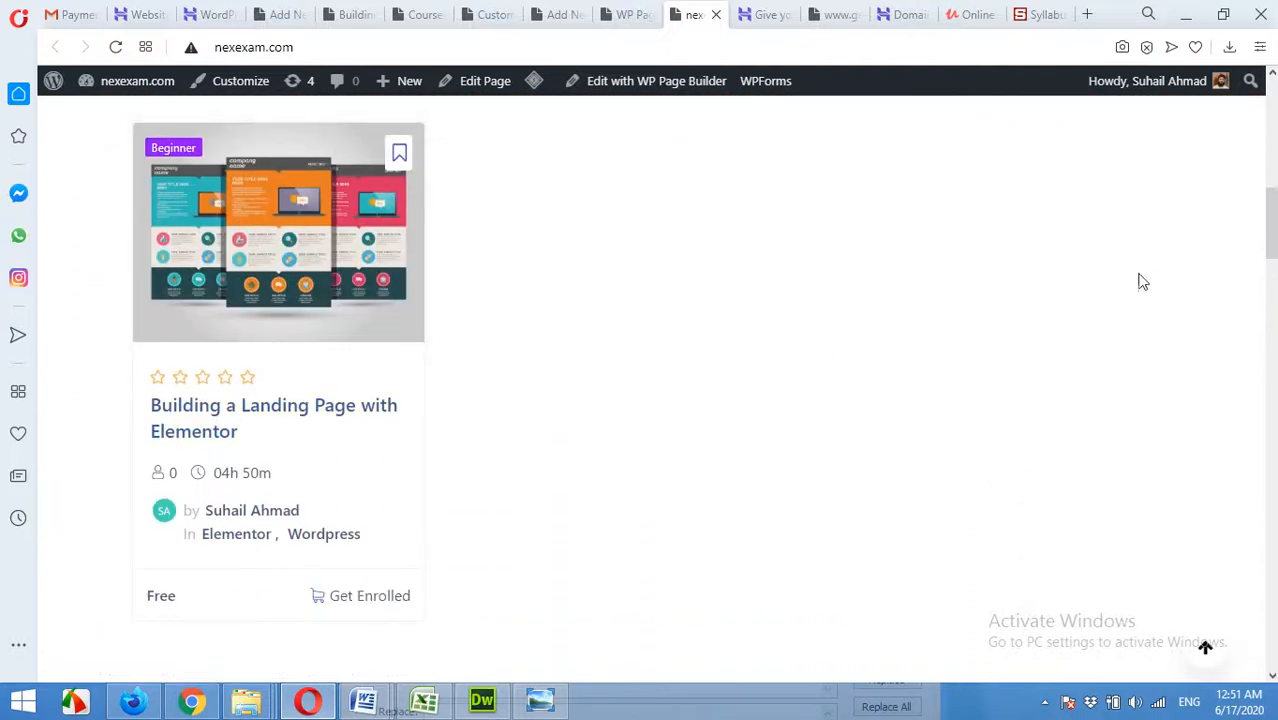
scroll(749, 360, "down", 1)
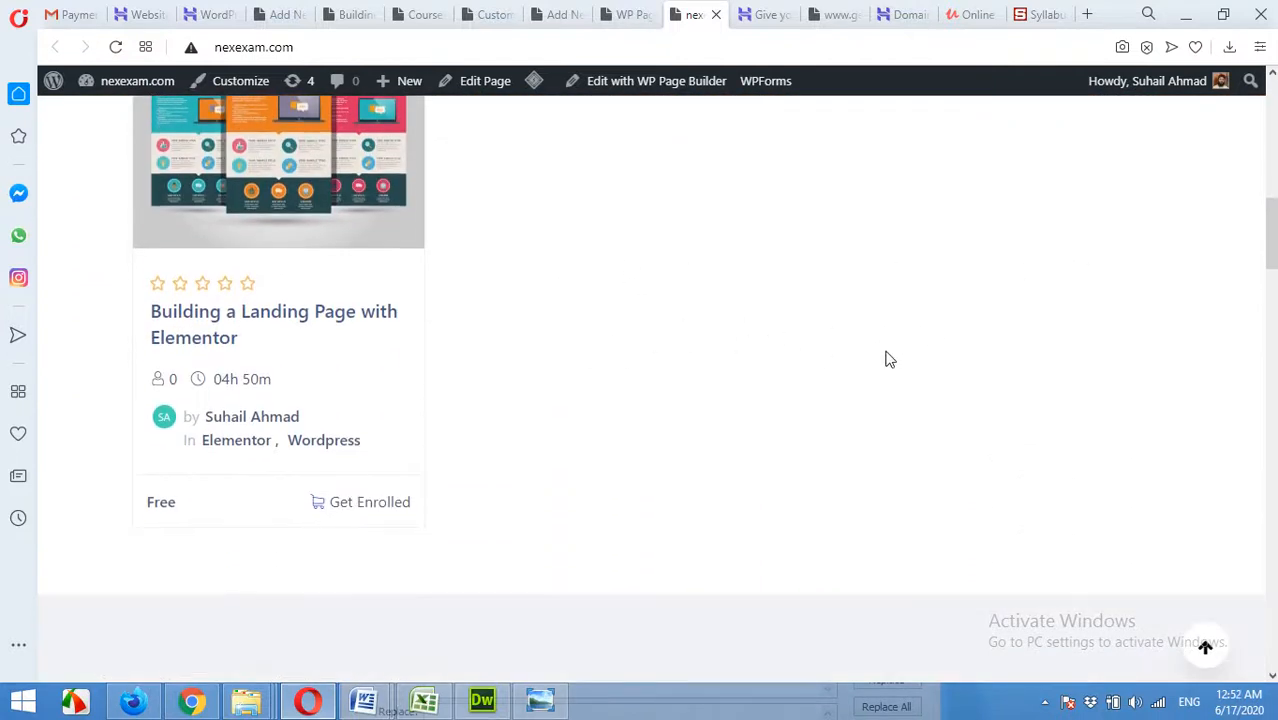
scroll(800, 360, "down", 2)
scroll(742, 322, "down", 2)
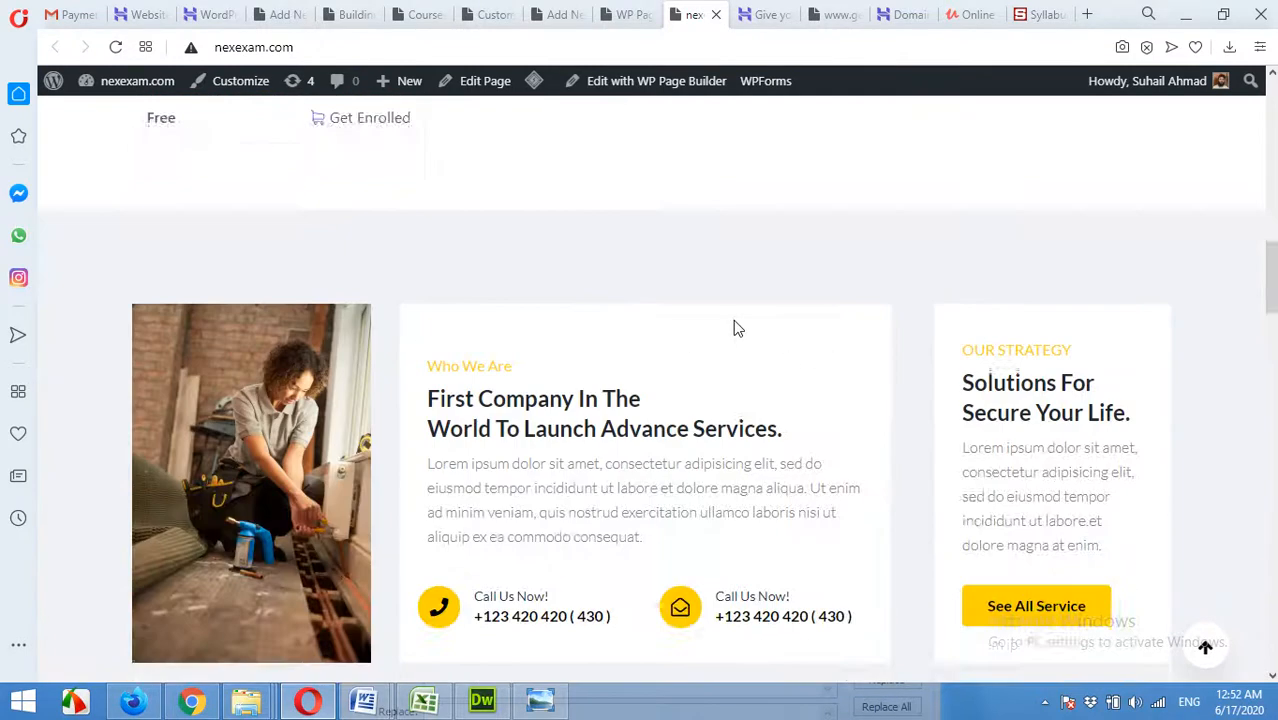
scroll(734, 322, "up", 6)
scroll(503, 347, "up", 2)
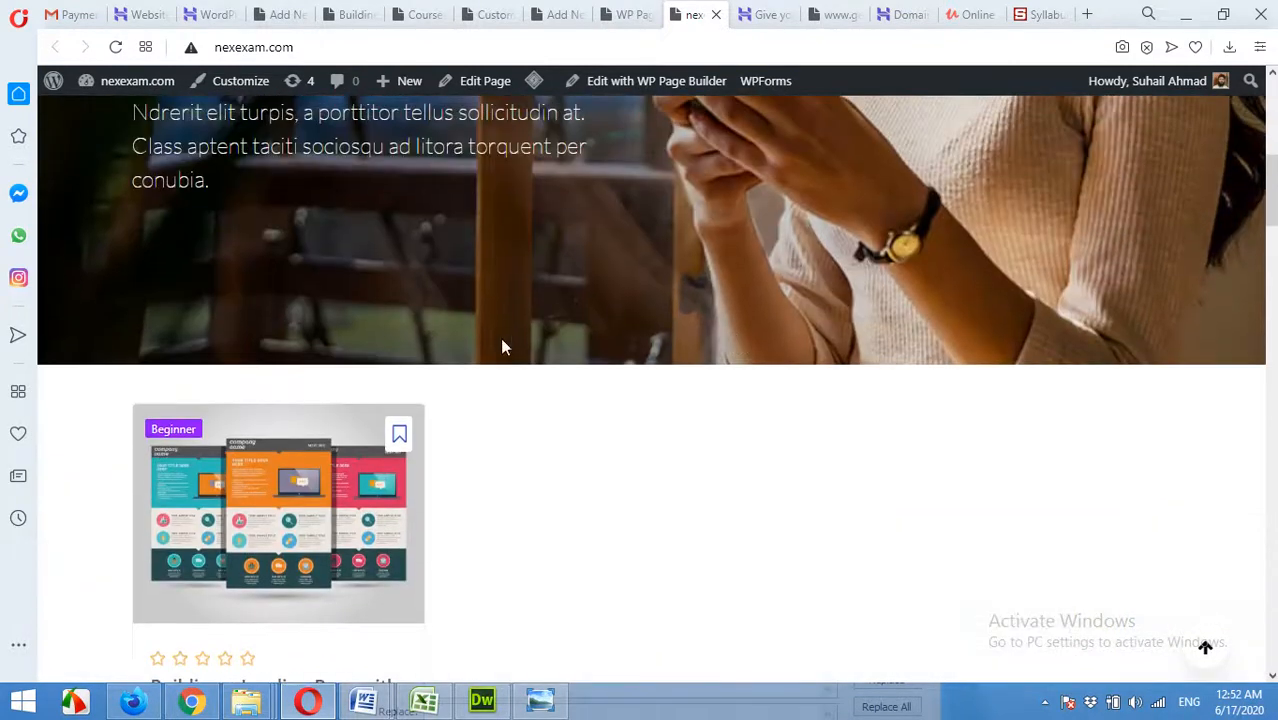
Return to the addon list in WP Page Builder and search it for "tit"
left_click(624, 14)
scroll(740, 340, "up", 1)
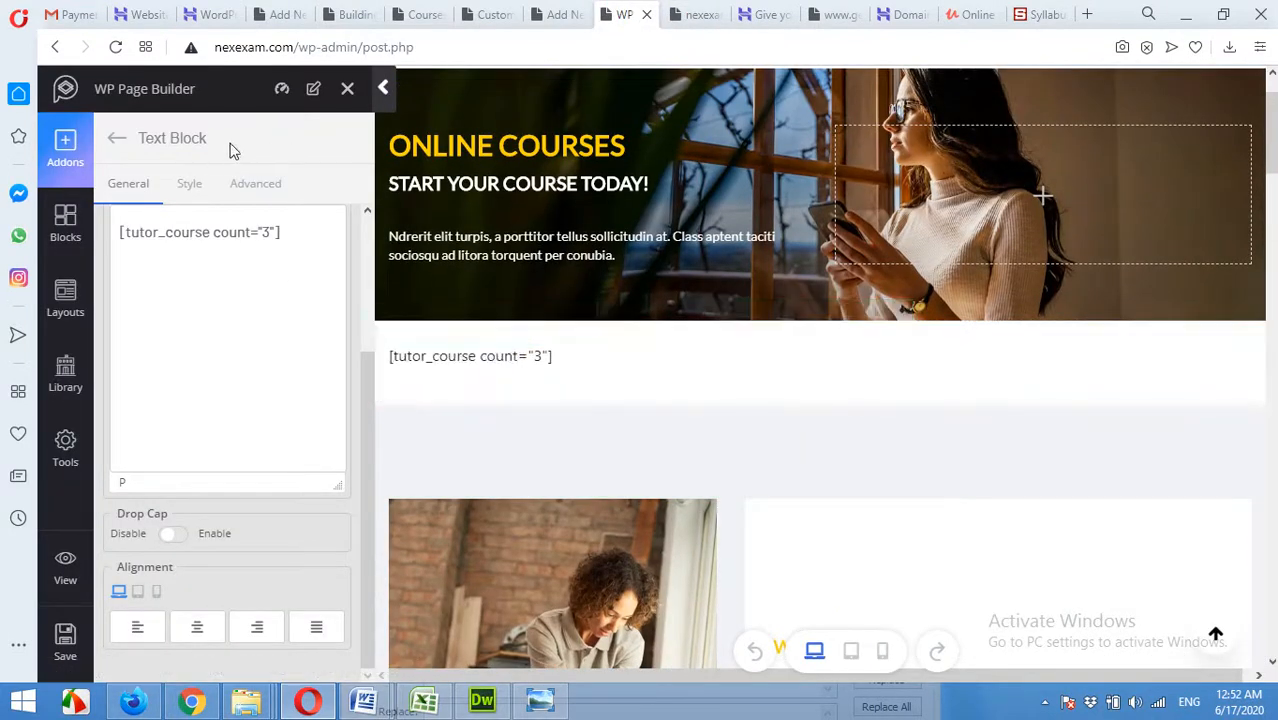
left_click(131, 138)
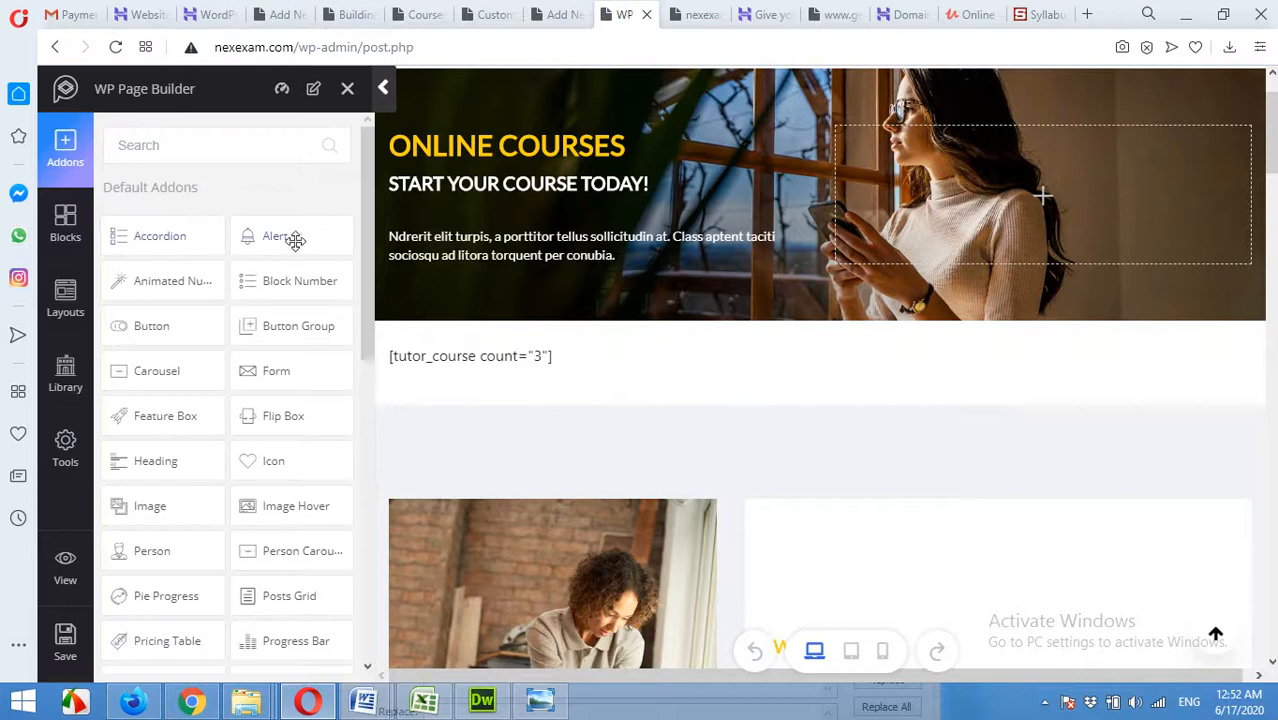
left_click(219, 144)
type("tit")
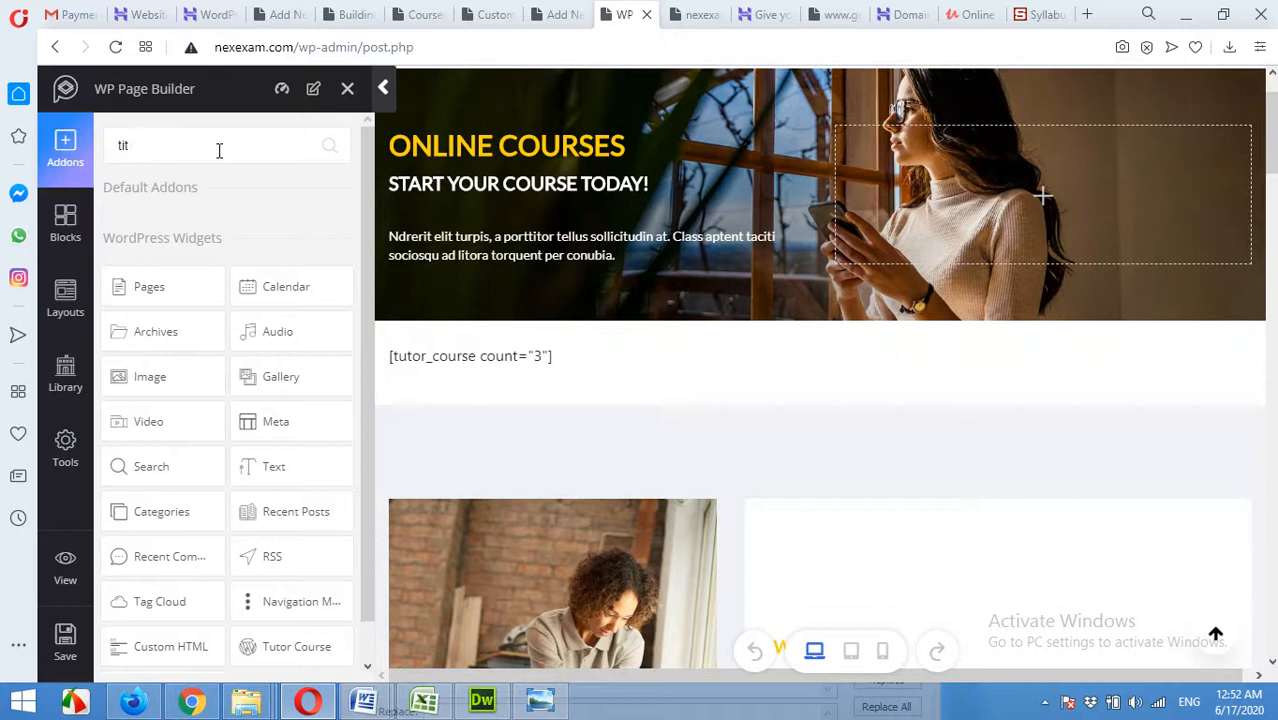
Search the addons for "tex" and place a second Text Block above the course shortcode
key("BackSpace")
key("BackSpace")
key("BackSpace")
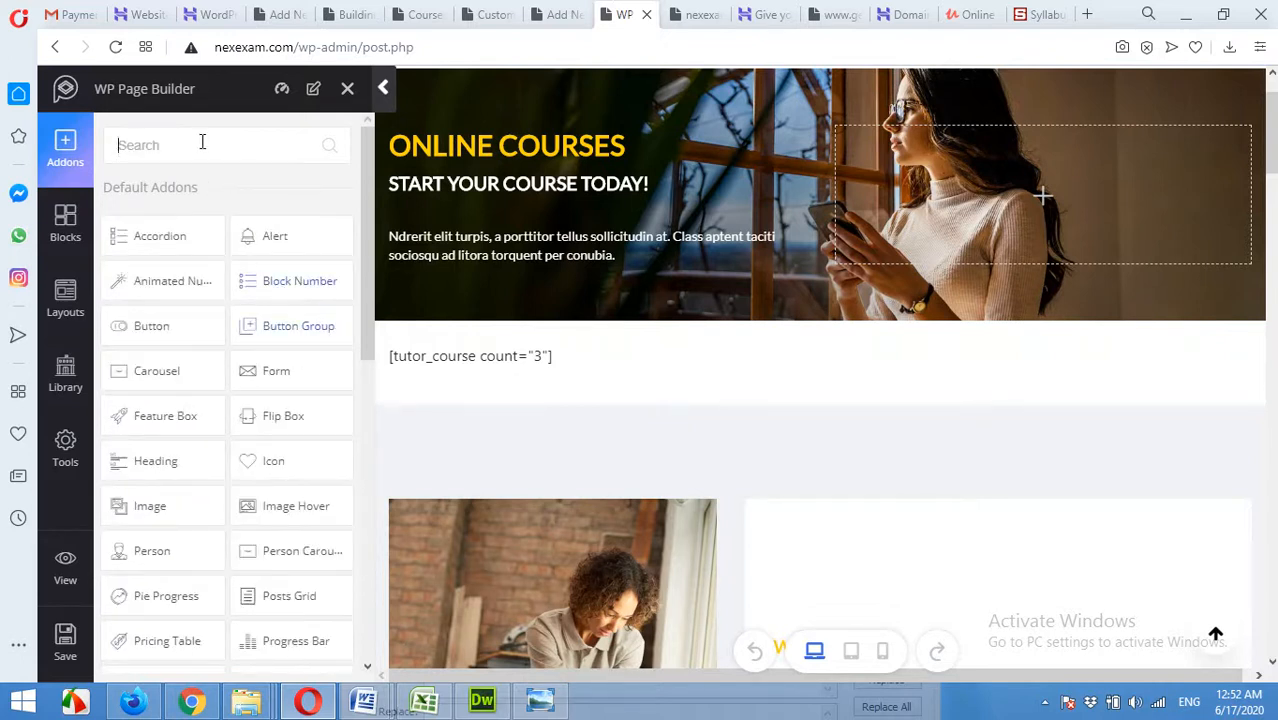
type("tex")
left_click_drag(179, 229, 600, 339)
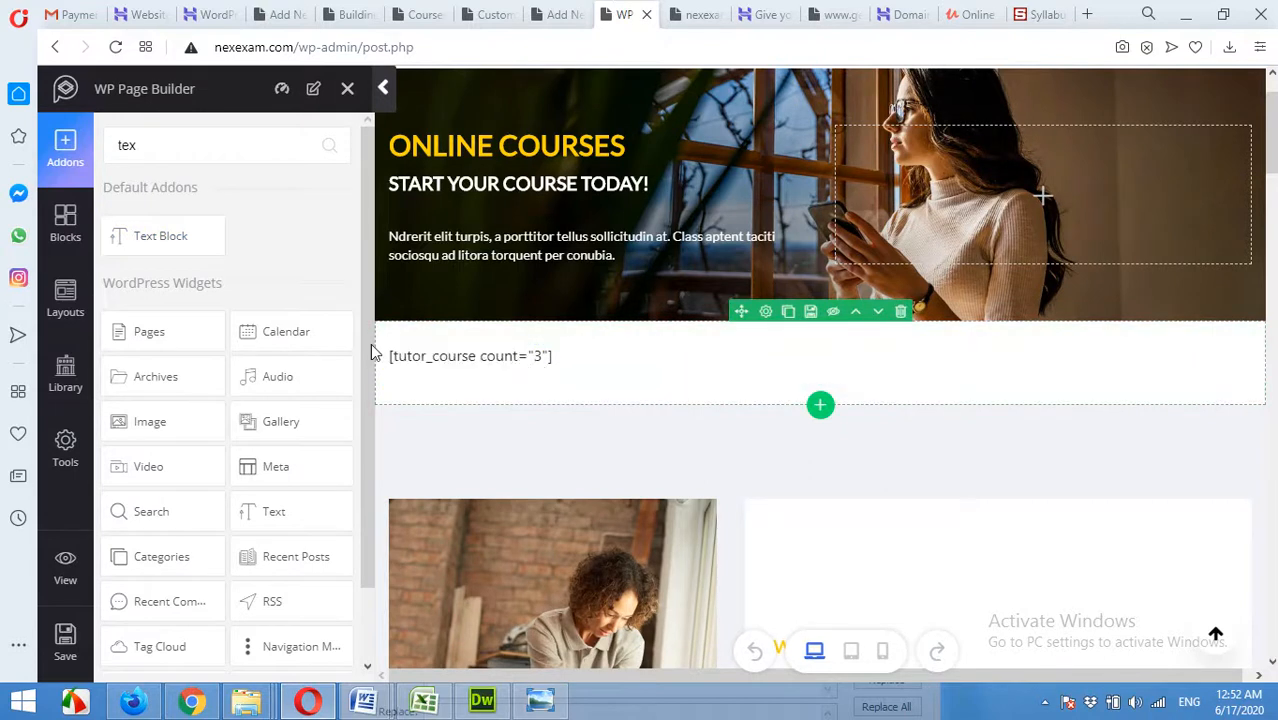
left_click_drag(166, 248, 650, 360)
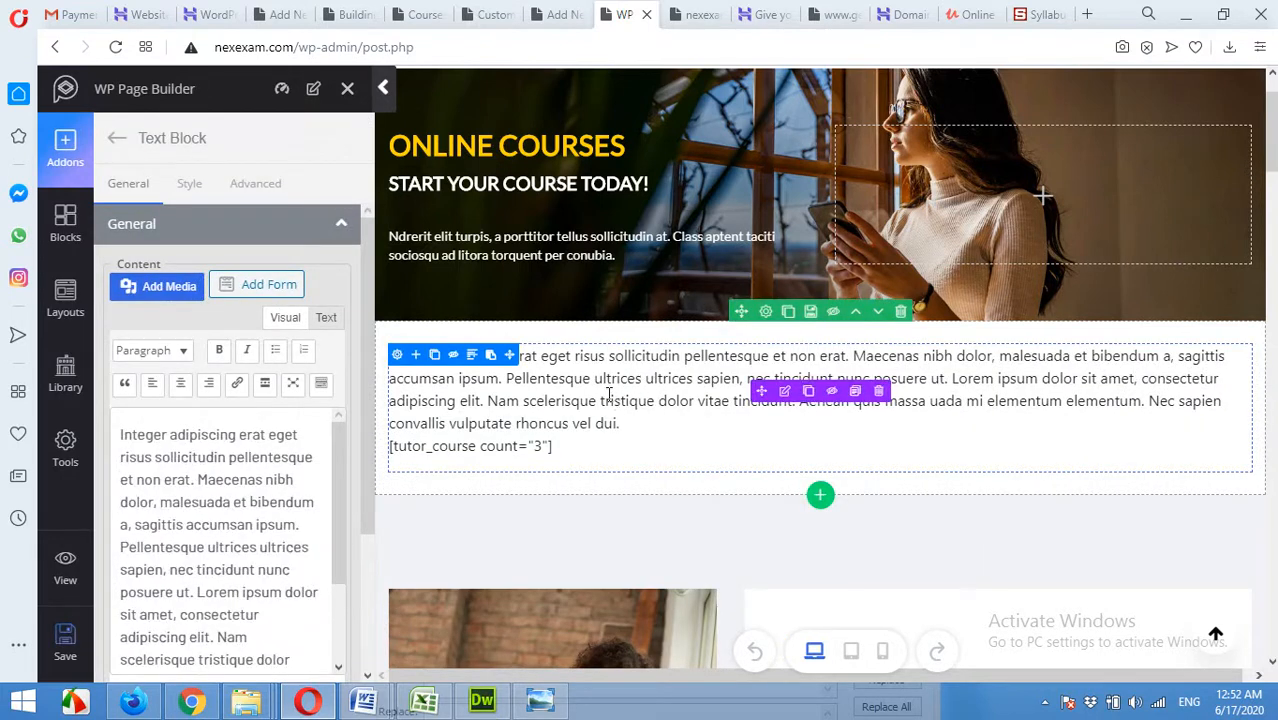
Replace the placeholder text in the upper Text Block with "Our Courses"
scroll(212, 435, "down", 5)
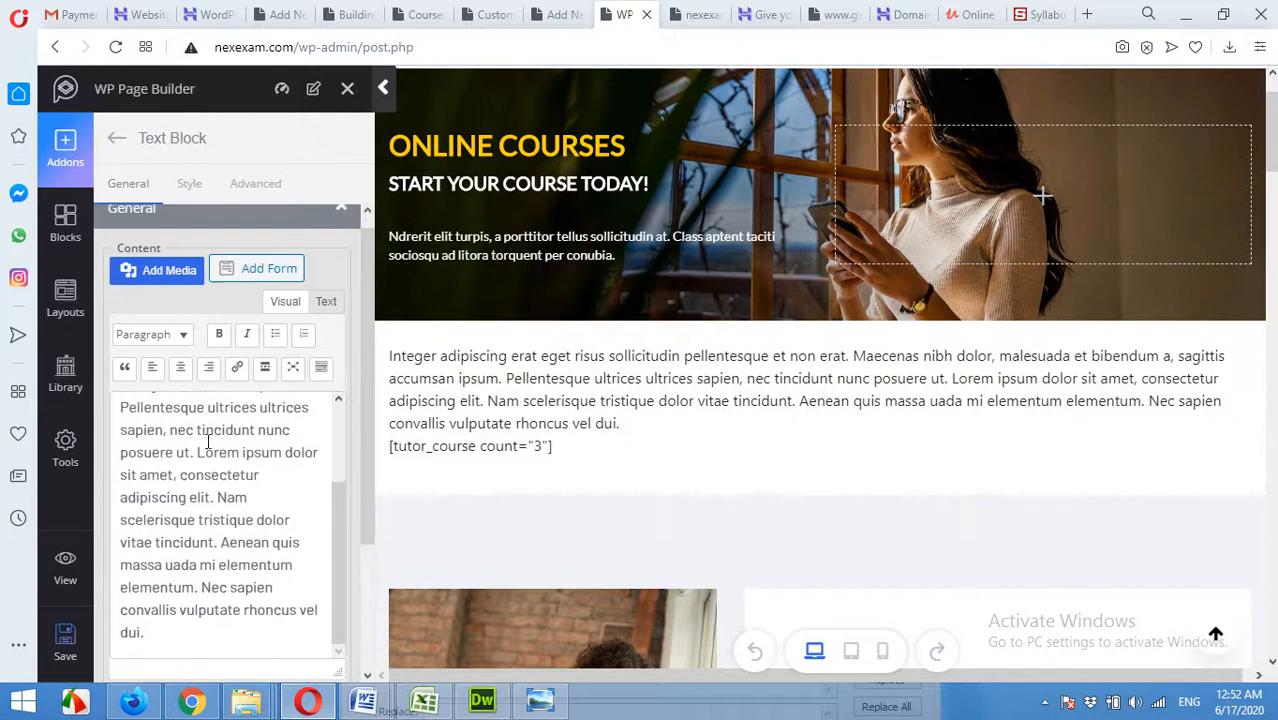
left_click(200, 504)
key("ctrl+a")
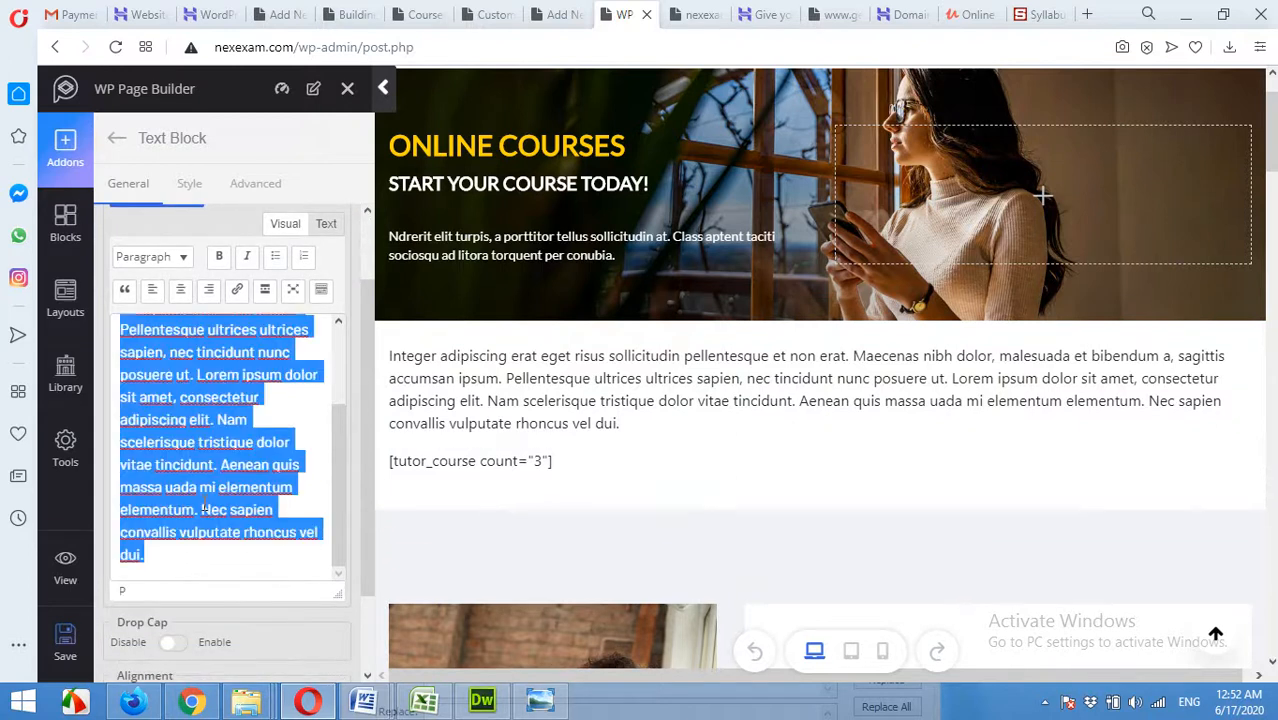
key("BackSpace")
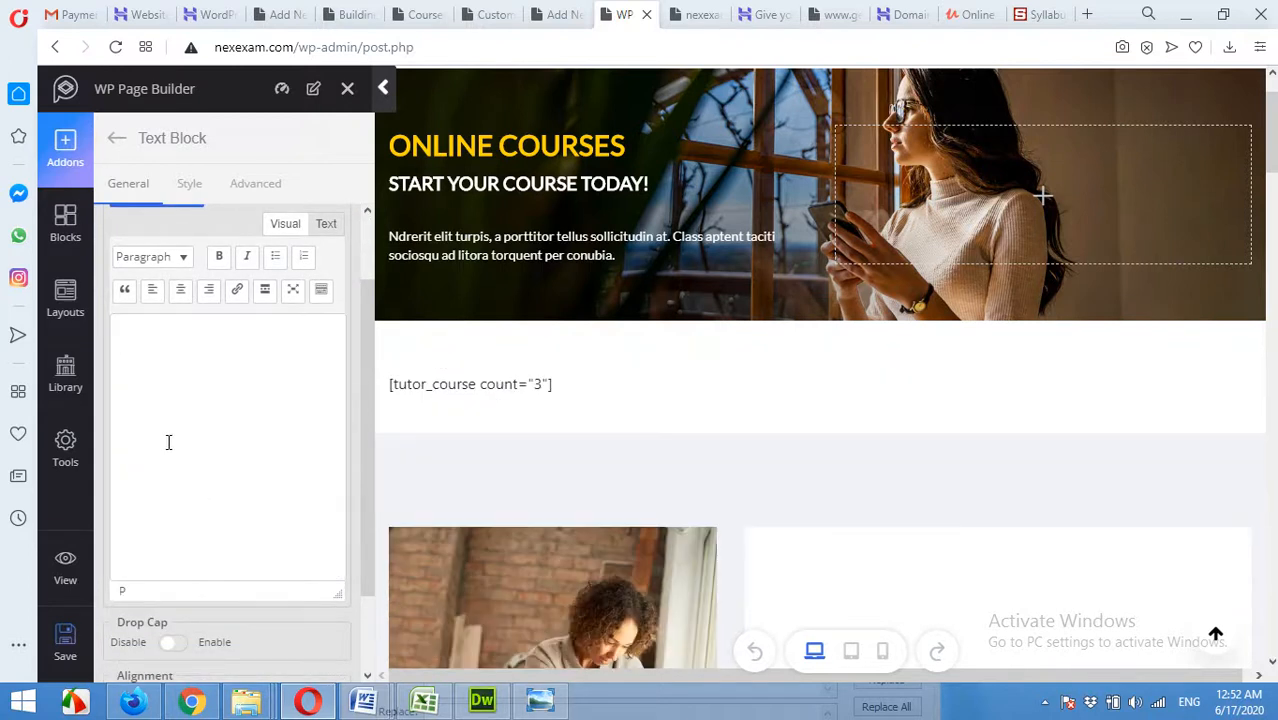
type("Courses")
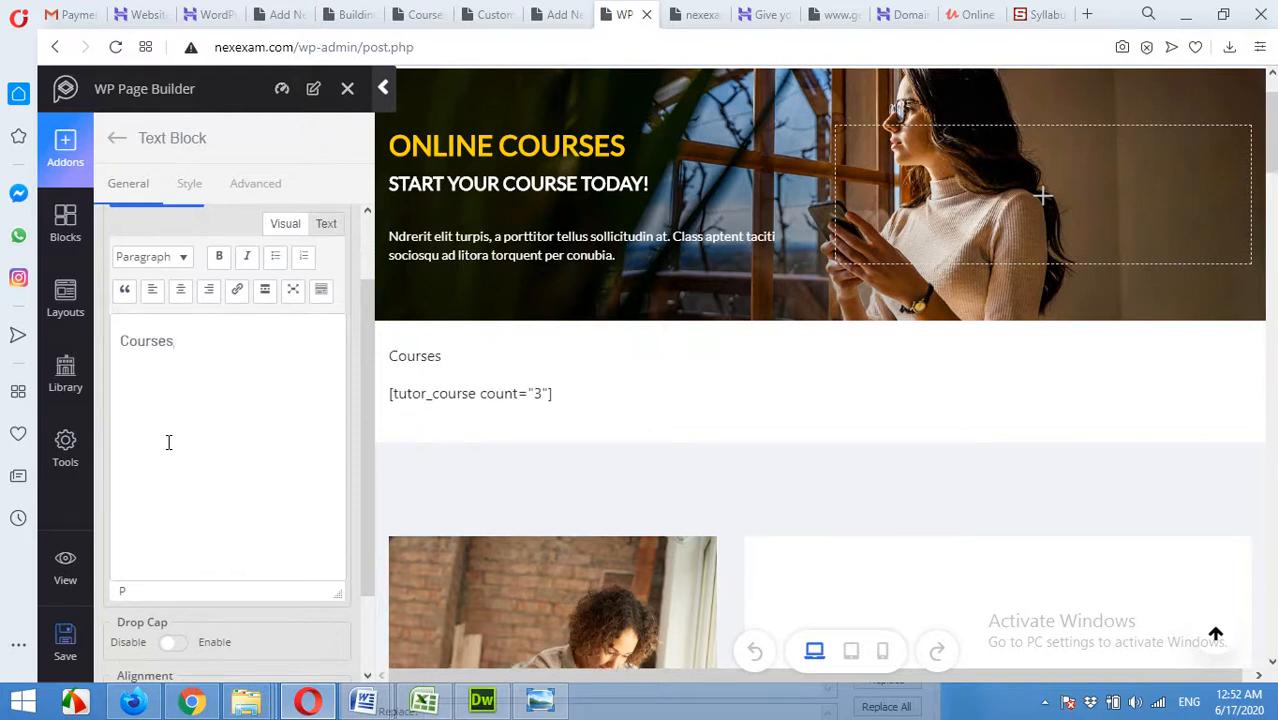
type("ur")
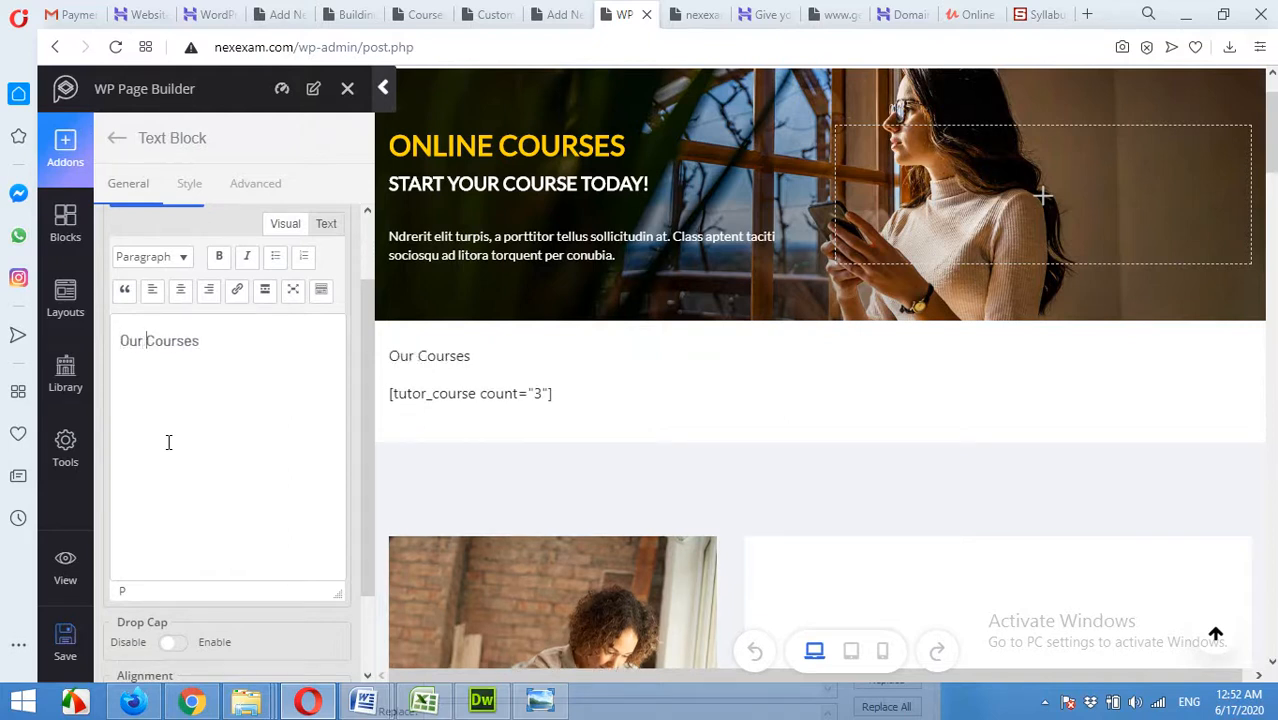
Center the "Our Courses" text, set the block's alignment to center, and format the text as Heading 2
left_click(180, 291)
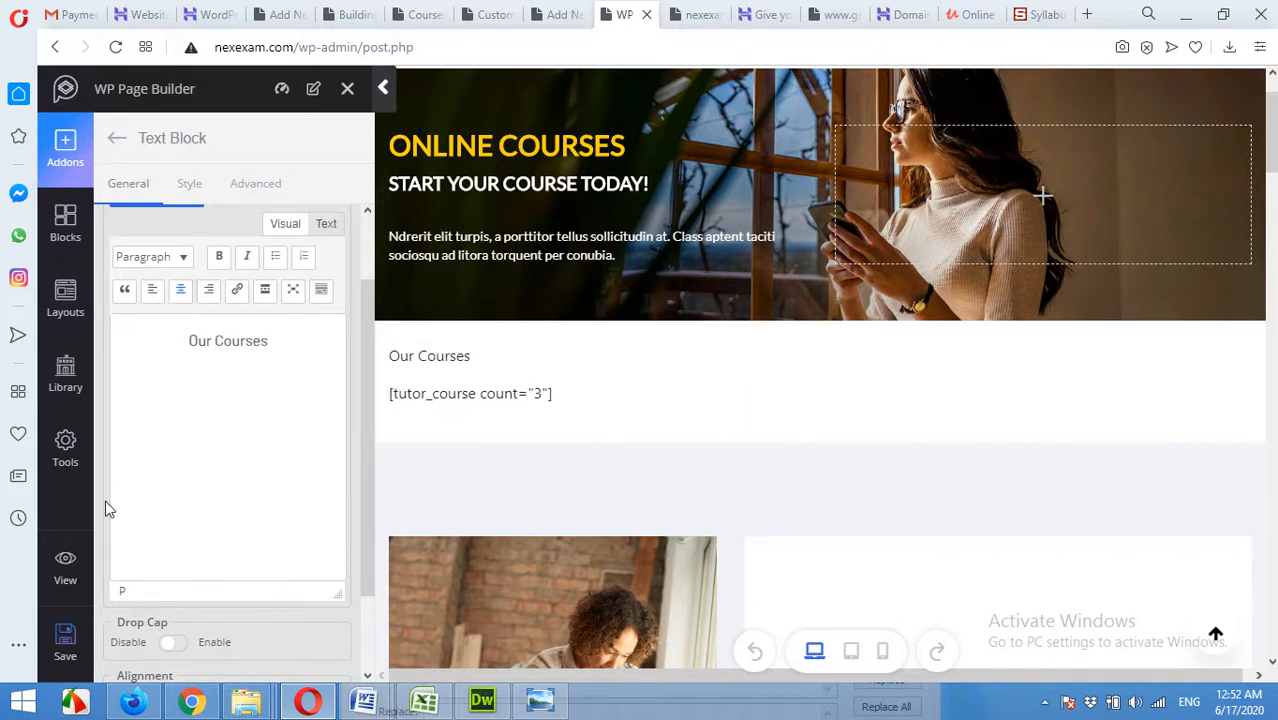
scroll(105, 500, "down", 1)
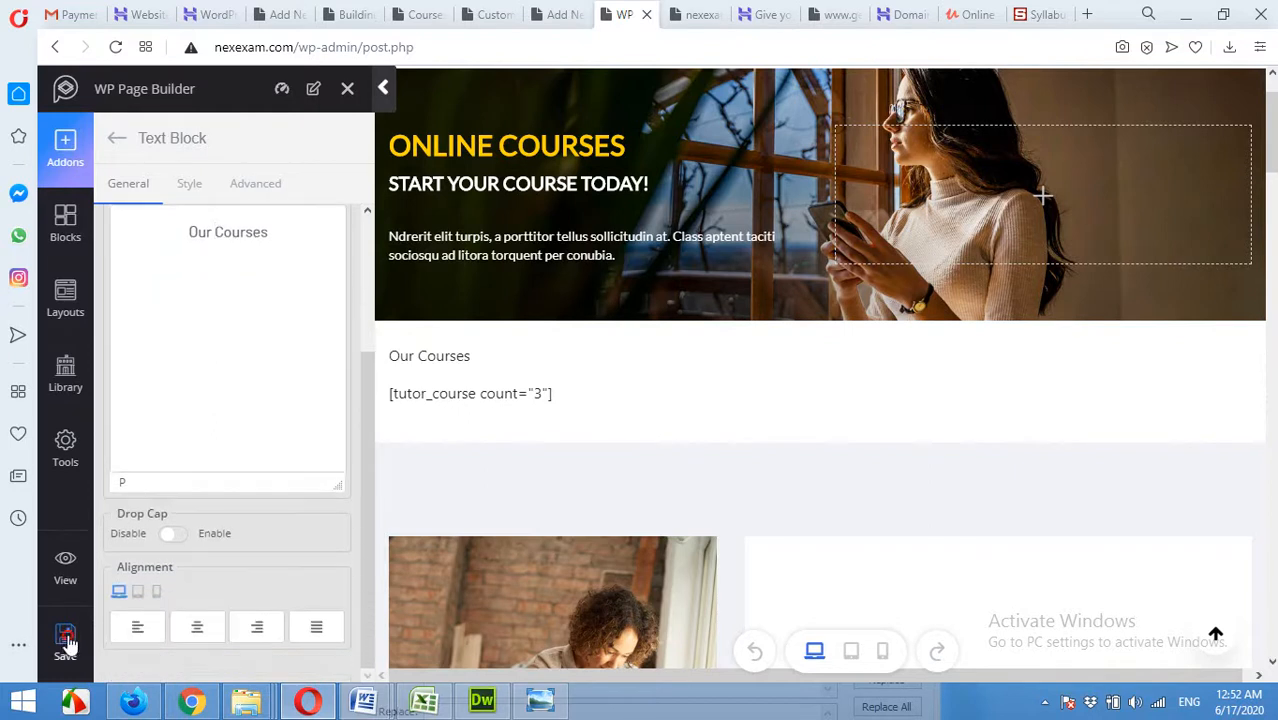
left_click(197, 630)
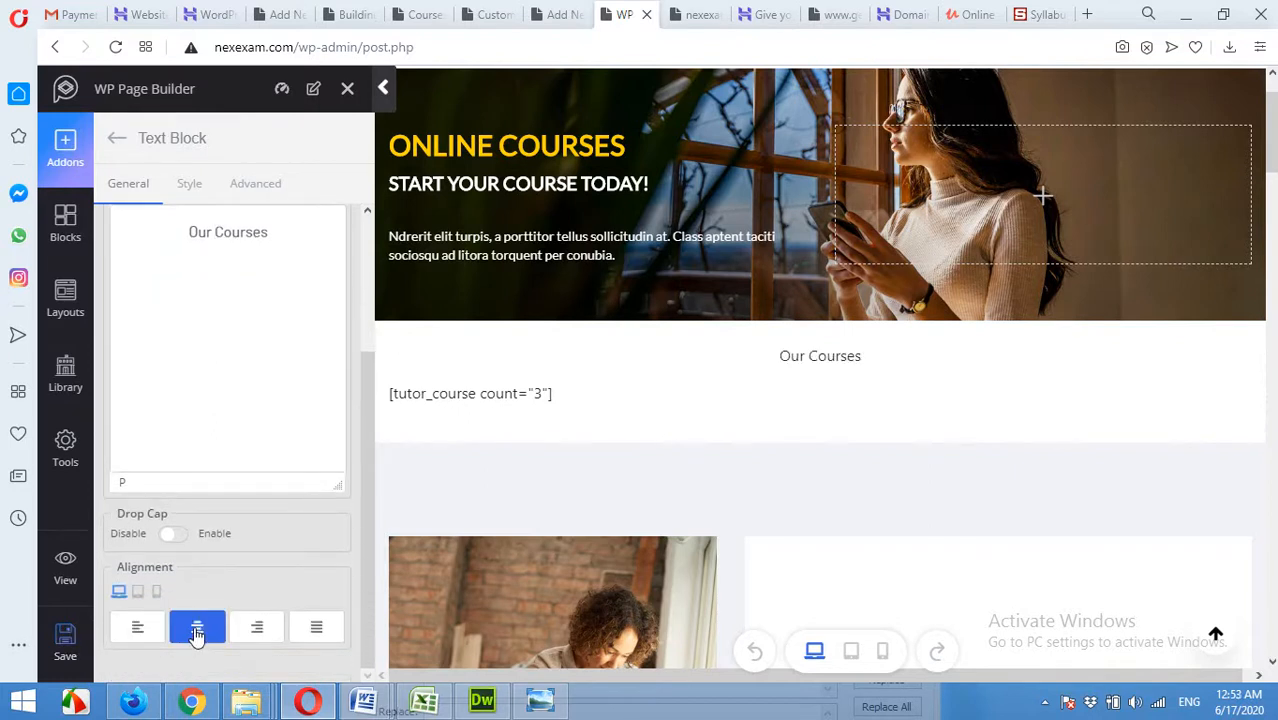
scroll(225, 365, "up", 2)
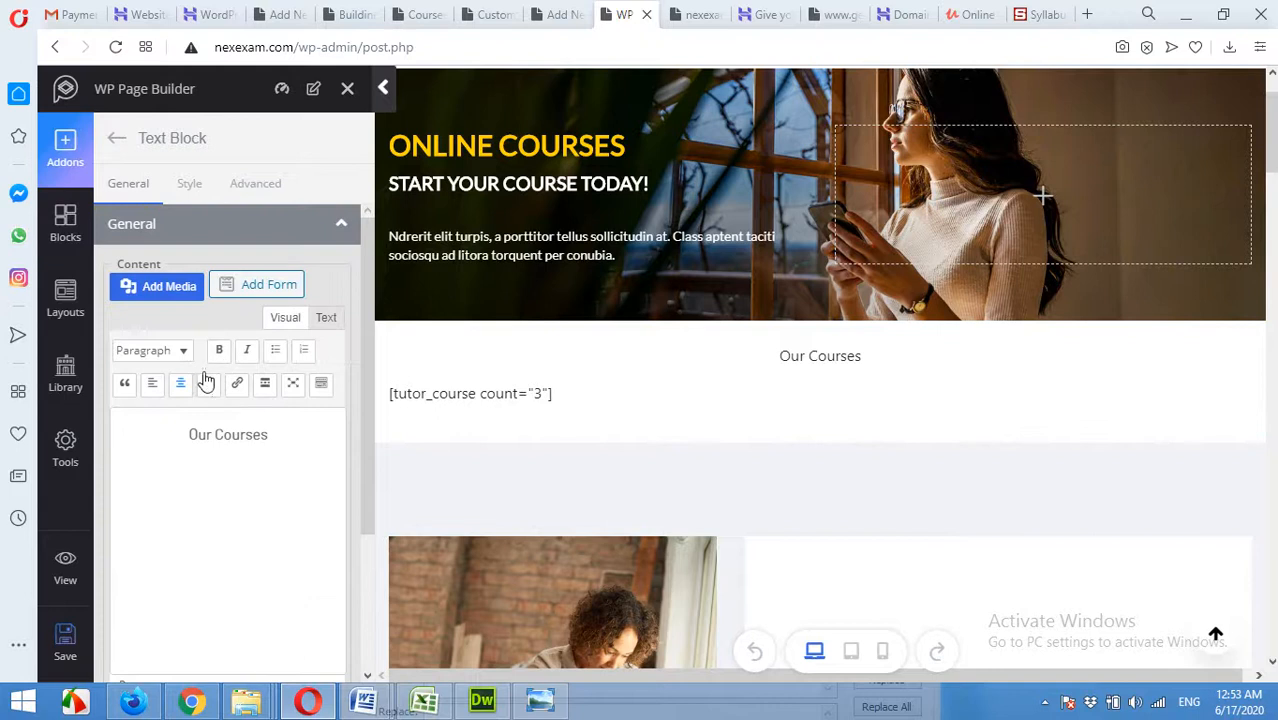
left_click(159, 352)
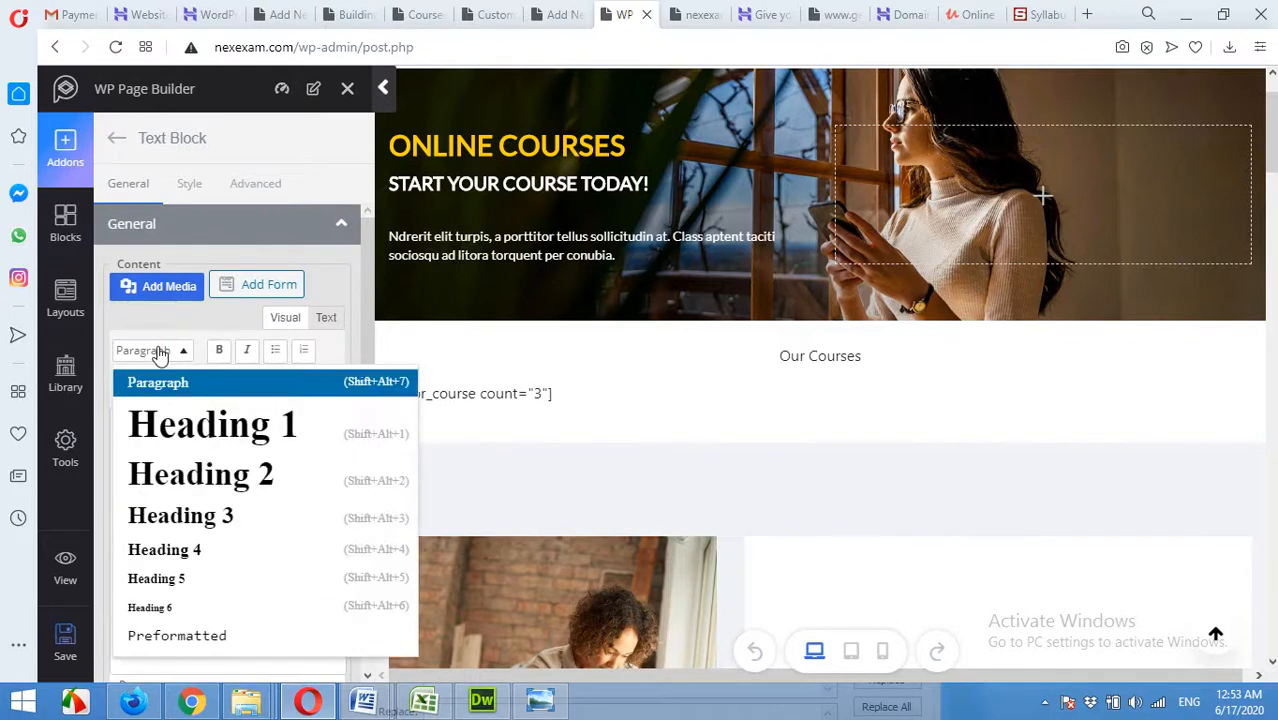
left_click(201, 477)
scroll(231, 522, "down", 3)
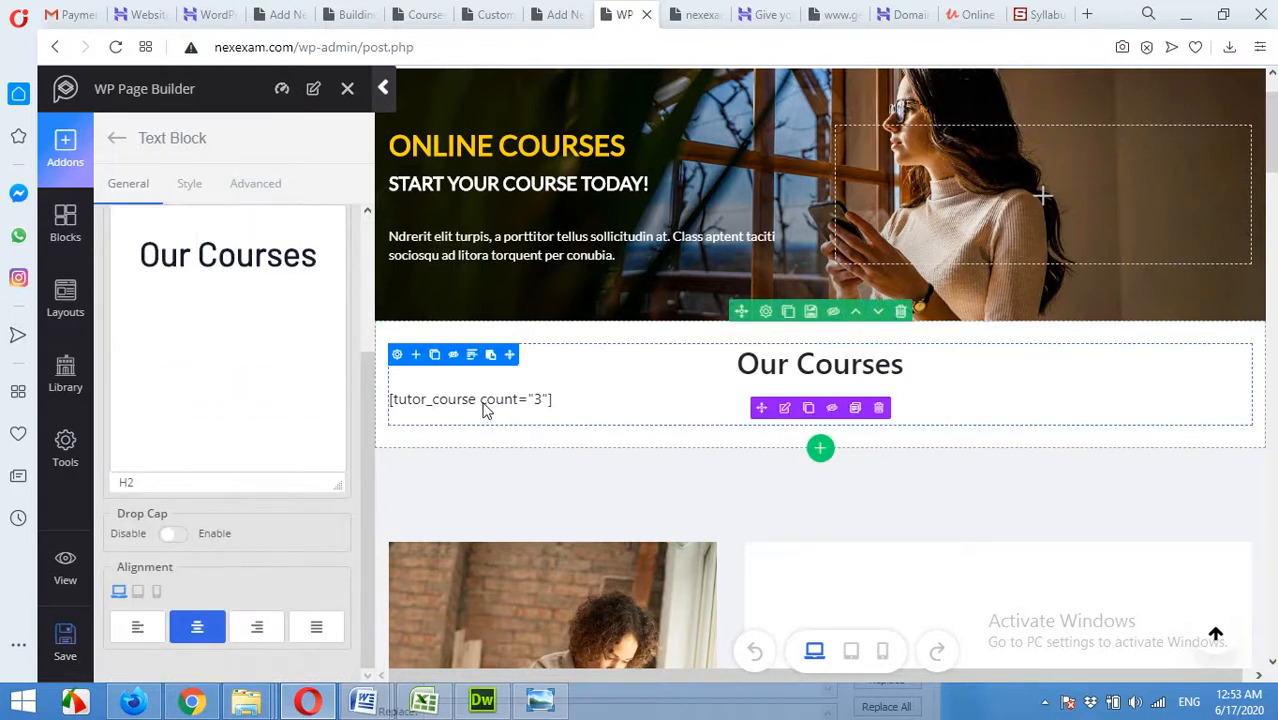
Center-align the Text Block holding the [tutor_course count="3"] shortcode and save the page
left_click(446, 420)
scroll(280, 508, "down", 3)
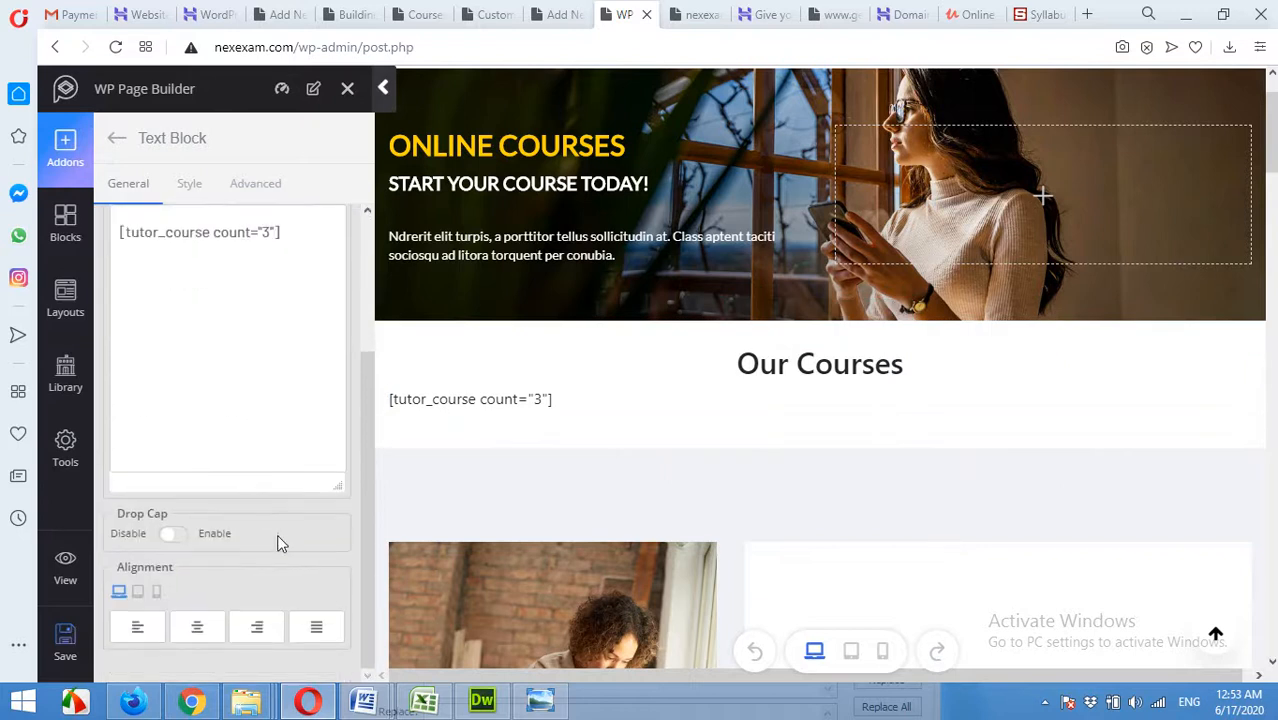
left_click(198, 630)
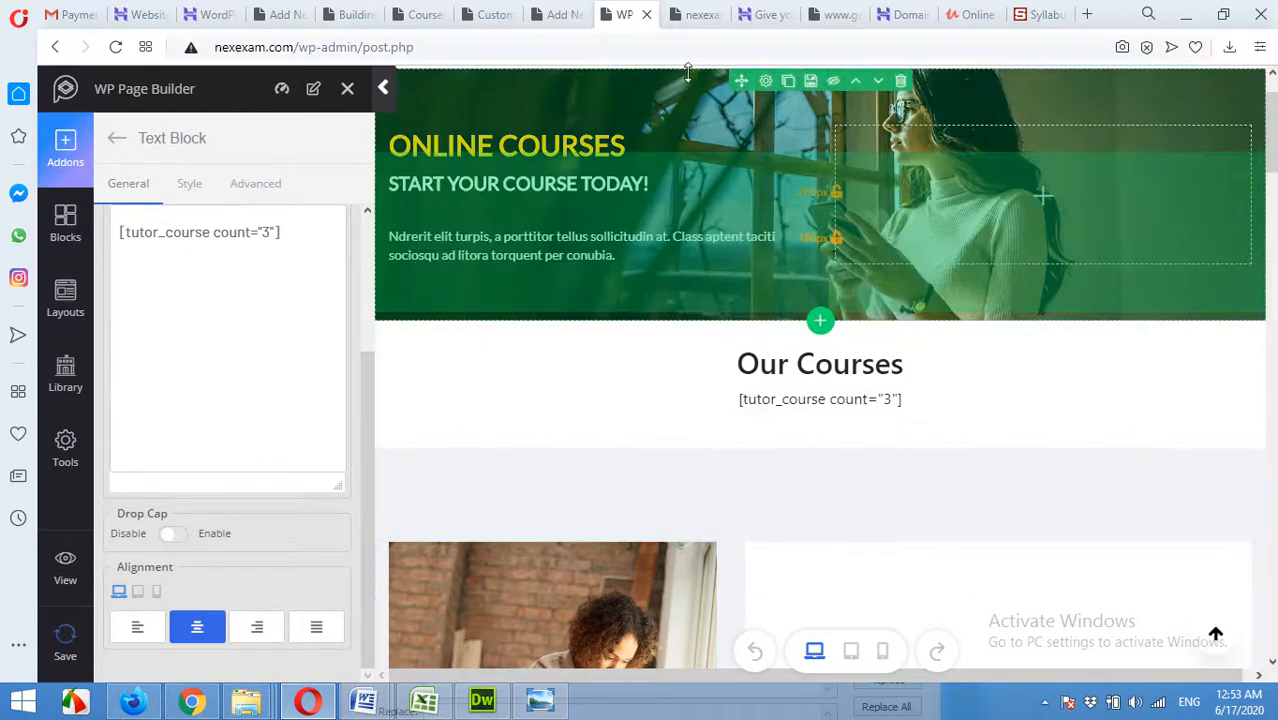
Reload the live home page and examine the Our Courses section below the hero banner
left_click(697, 14)
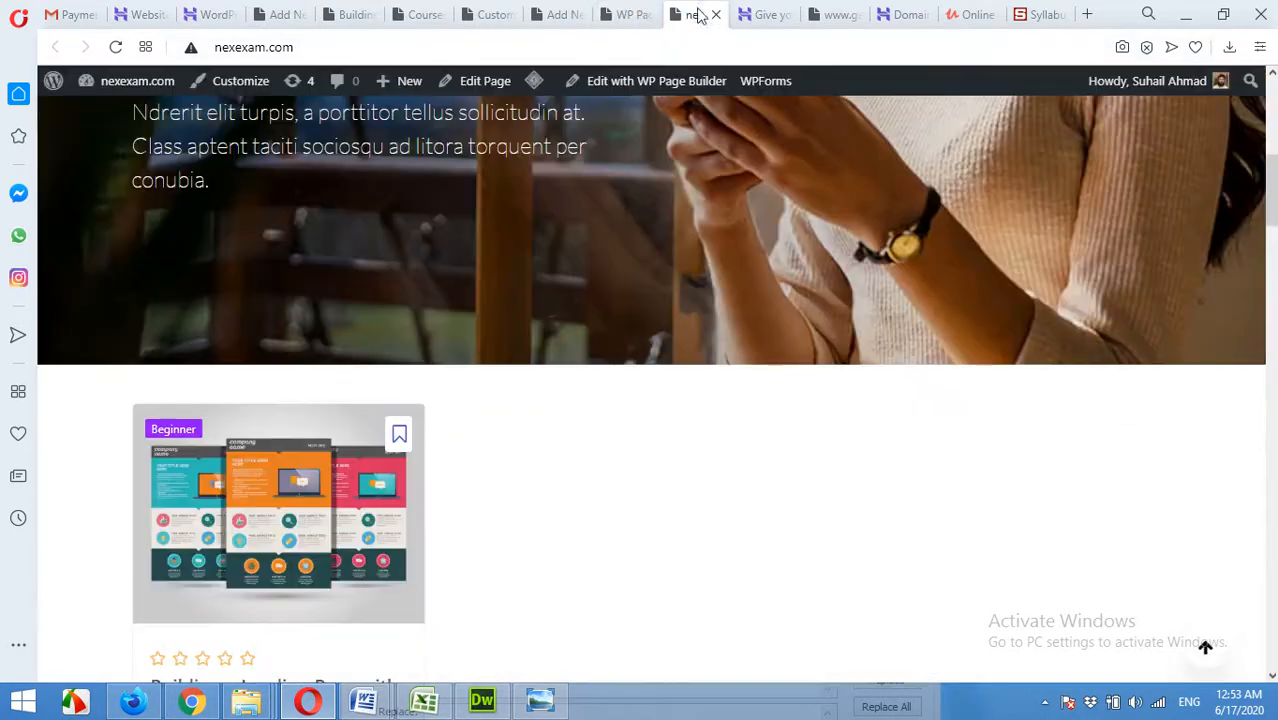
left_click(115, 47)
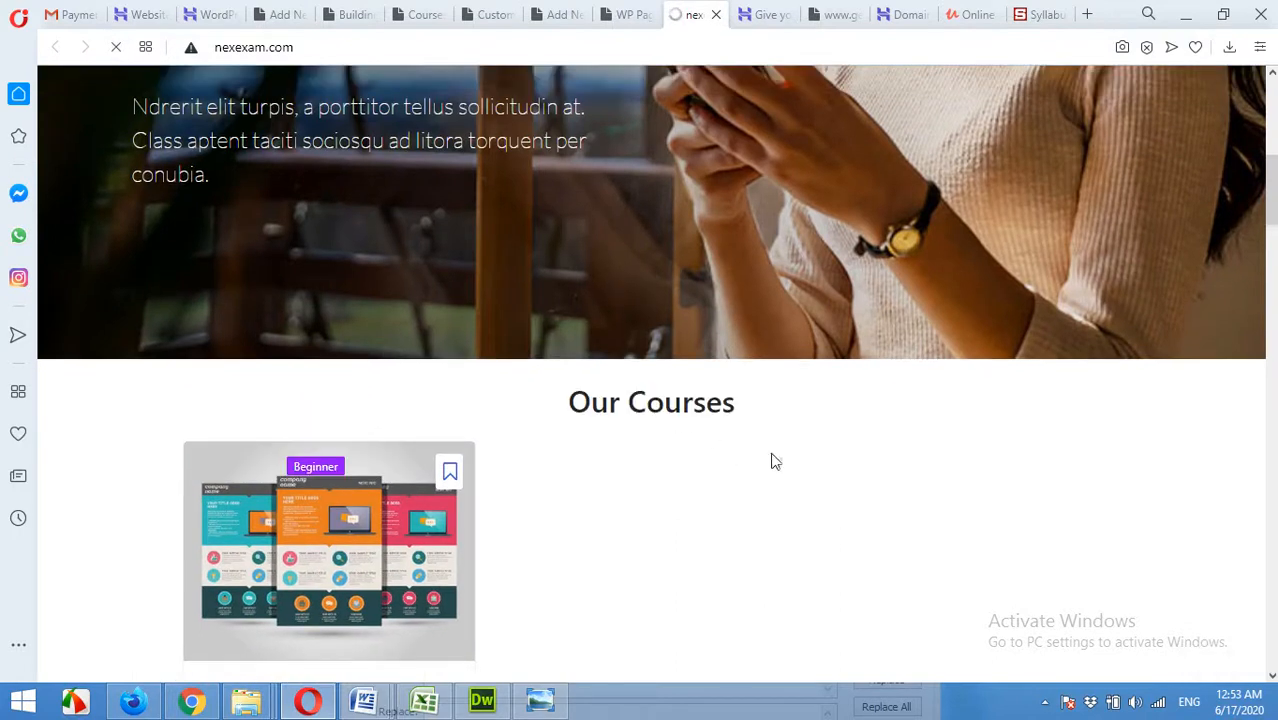
scroll(656, 414, "up", 10)
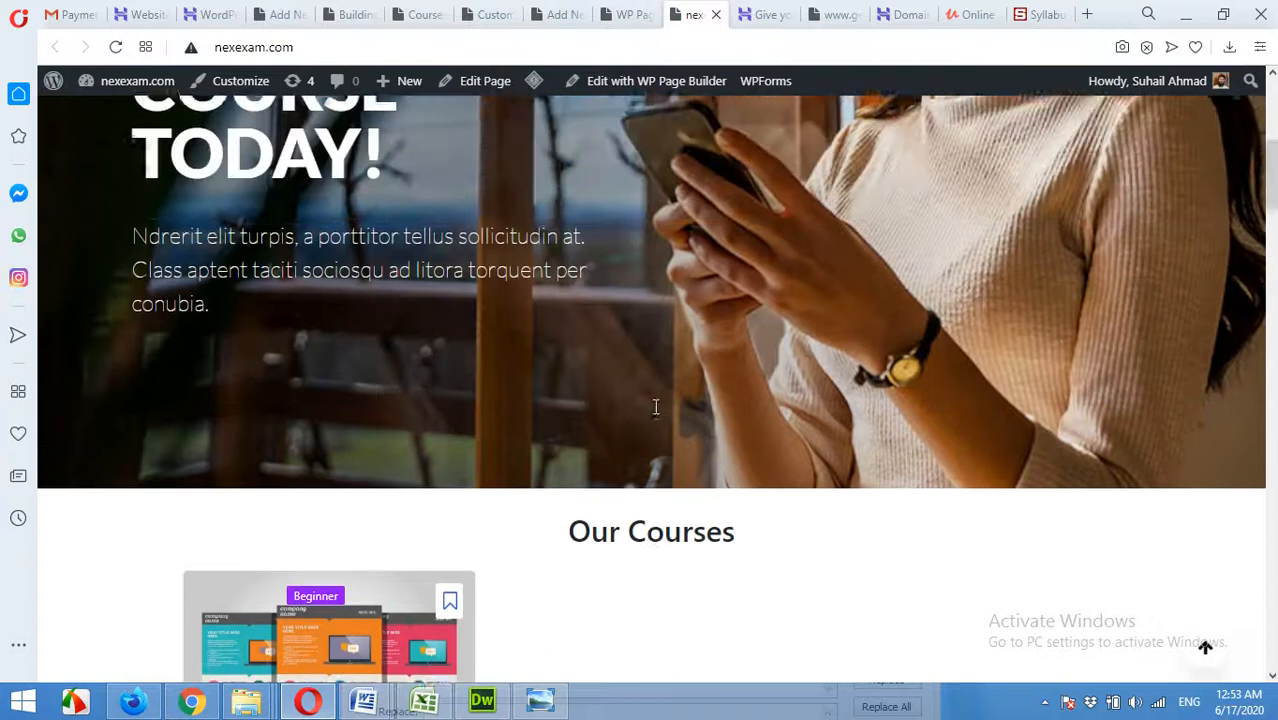
scroll(630, 467, "down", 5)
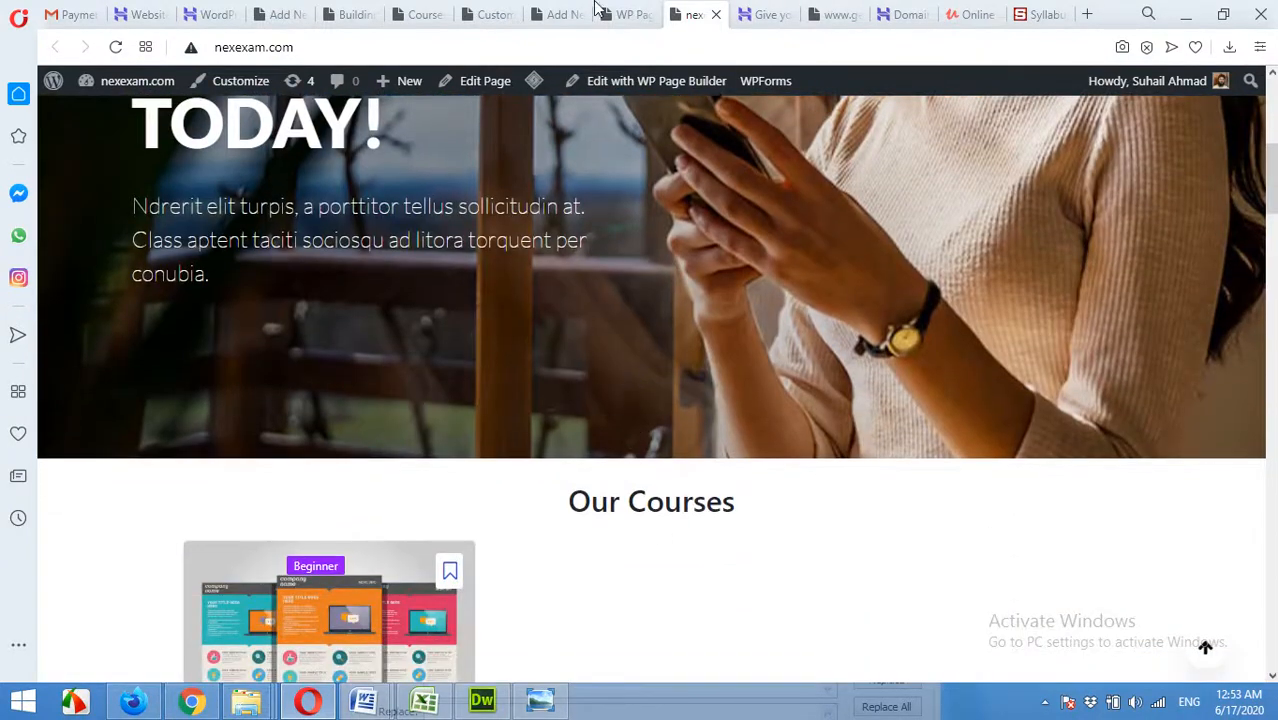
Leave the Courses page editor for the WordPress admin and open the Menus screen under Appearance
left_click(415, 14)
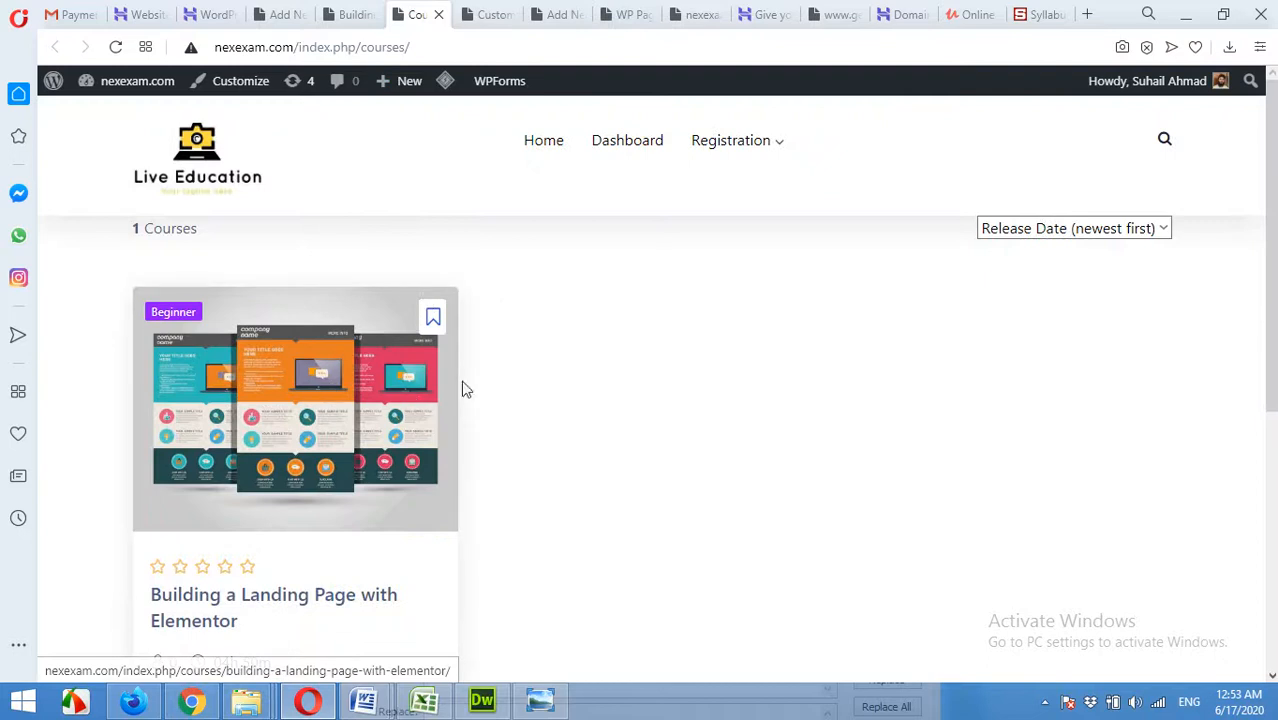
left_click(280, 14)
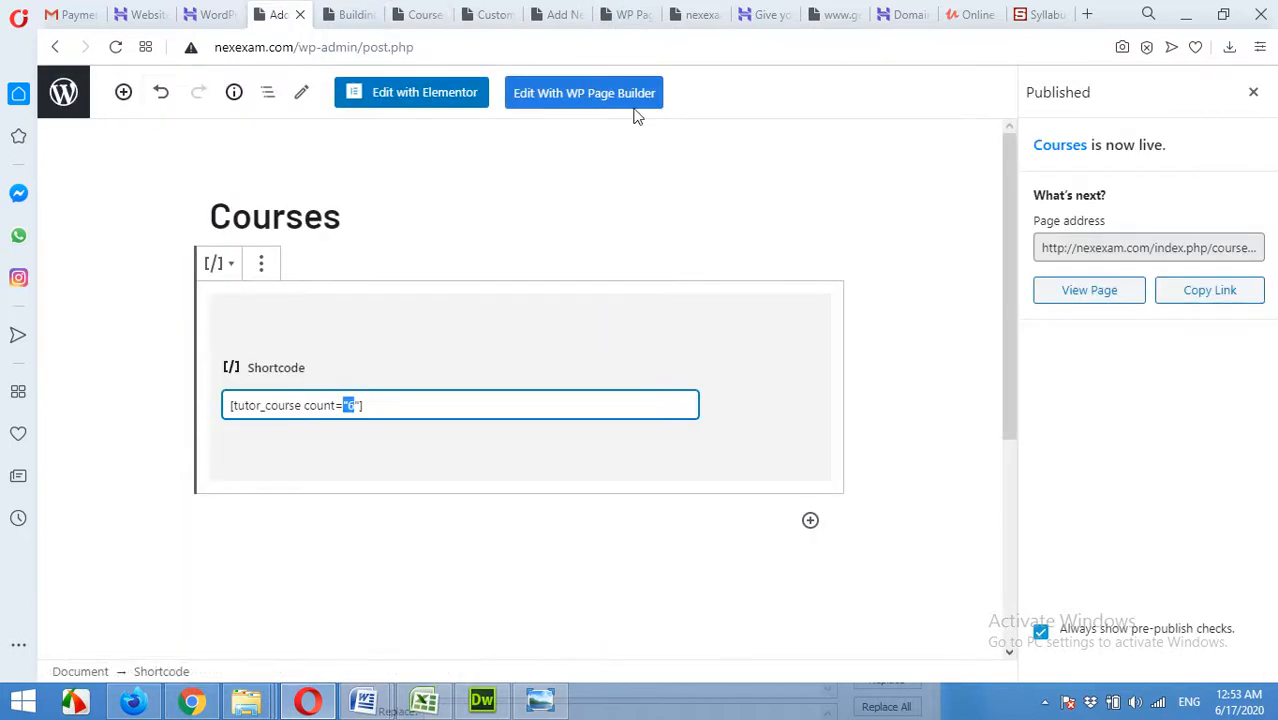
left_click(1252, 92)
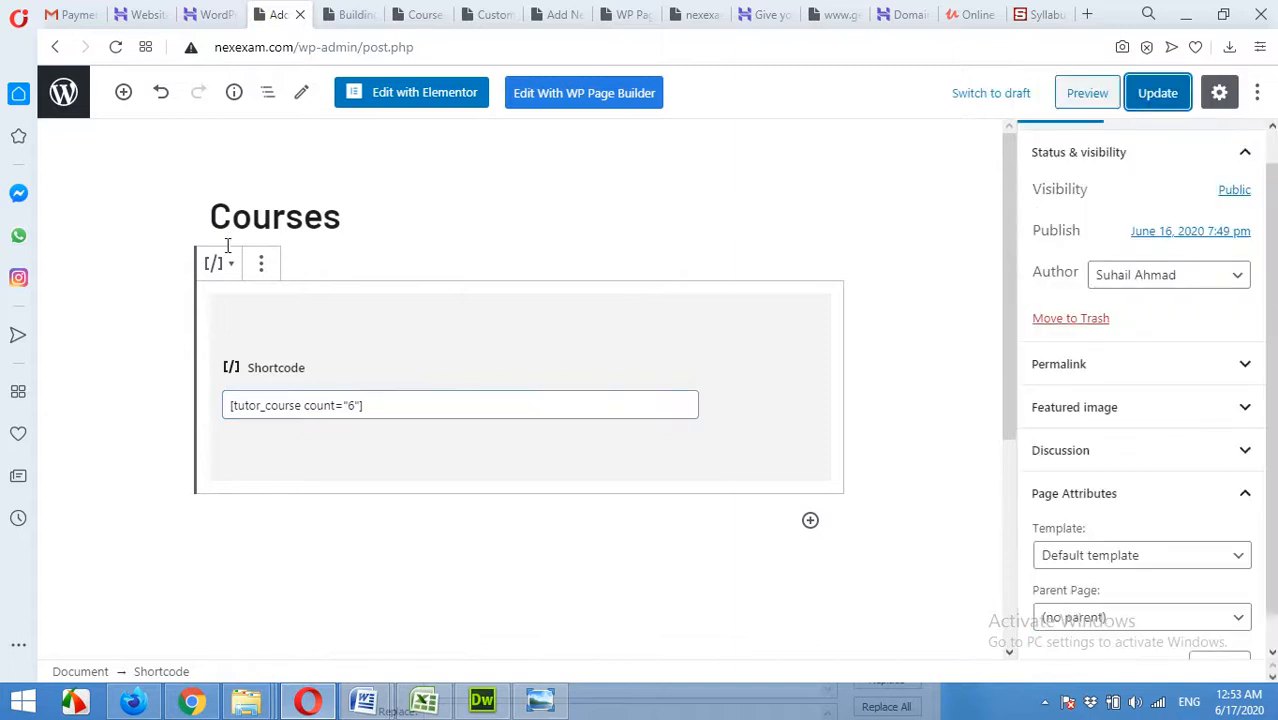
left_click(60, 100)
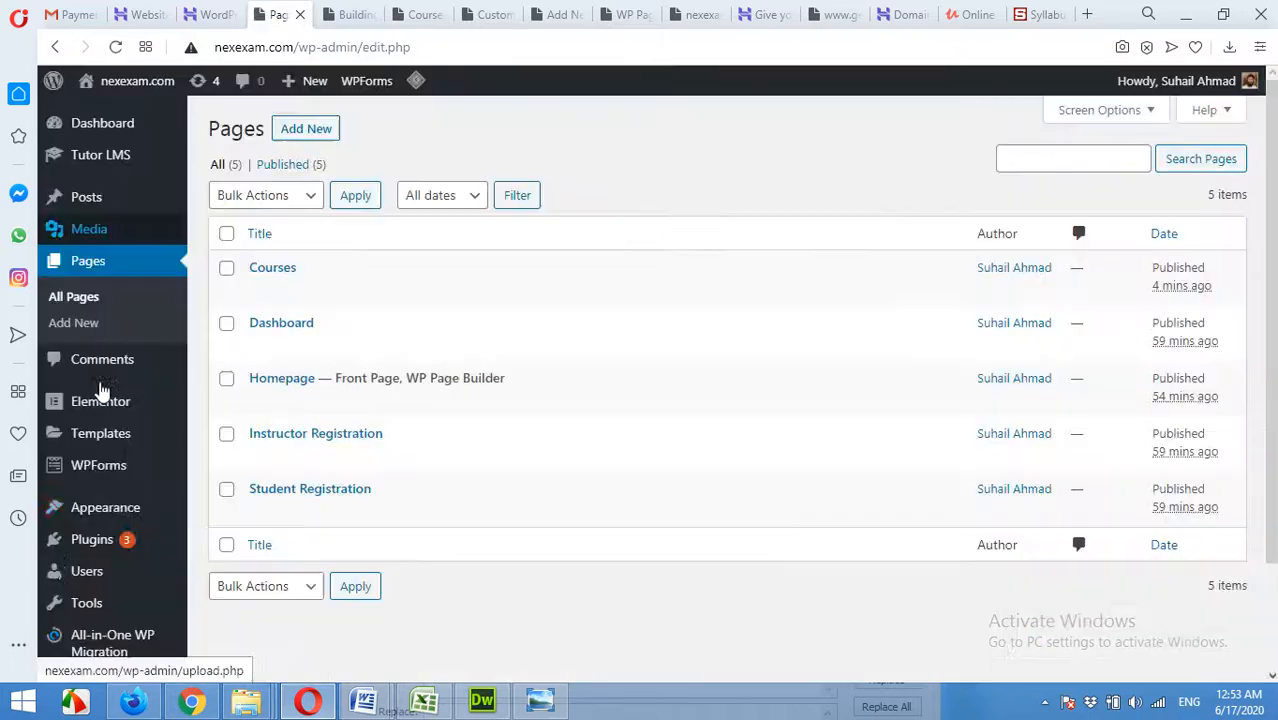
mouse_move(60, 505)
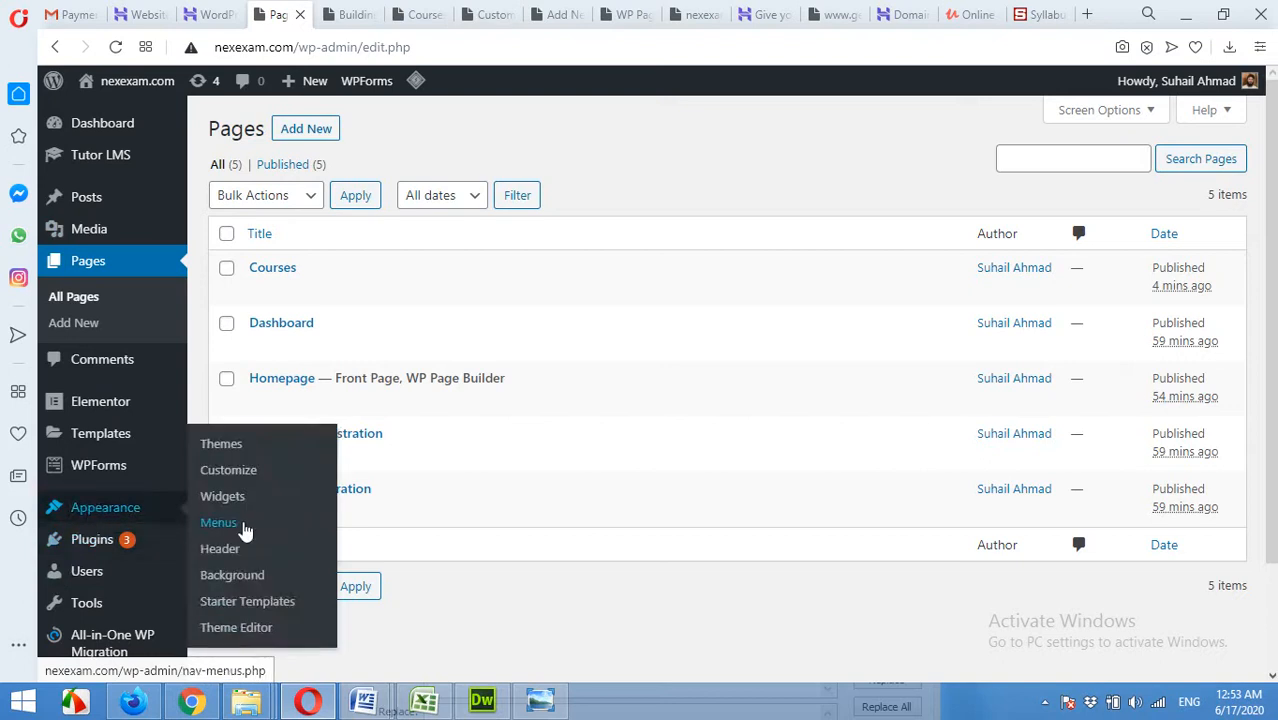
left_click(487, 14)
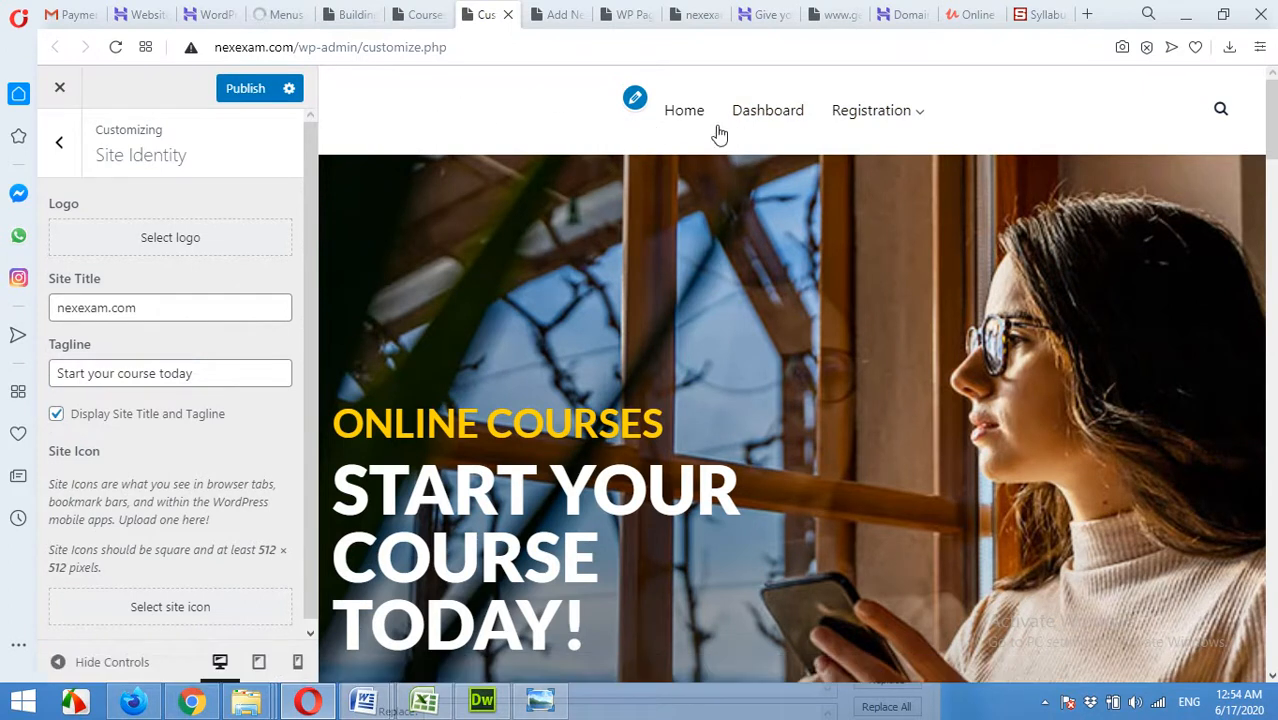
left_click(283, 13)
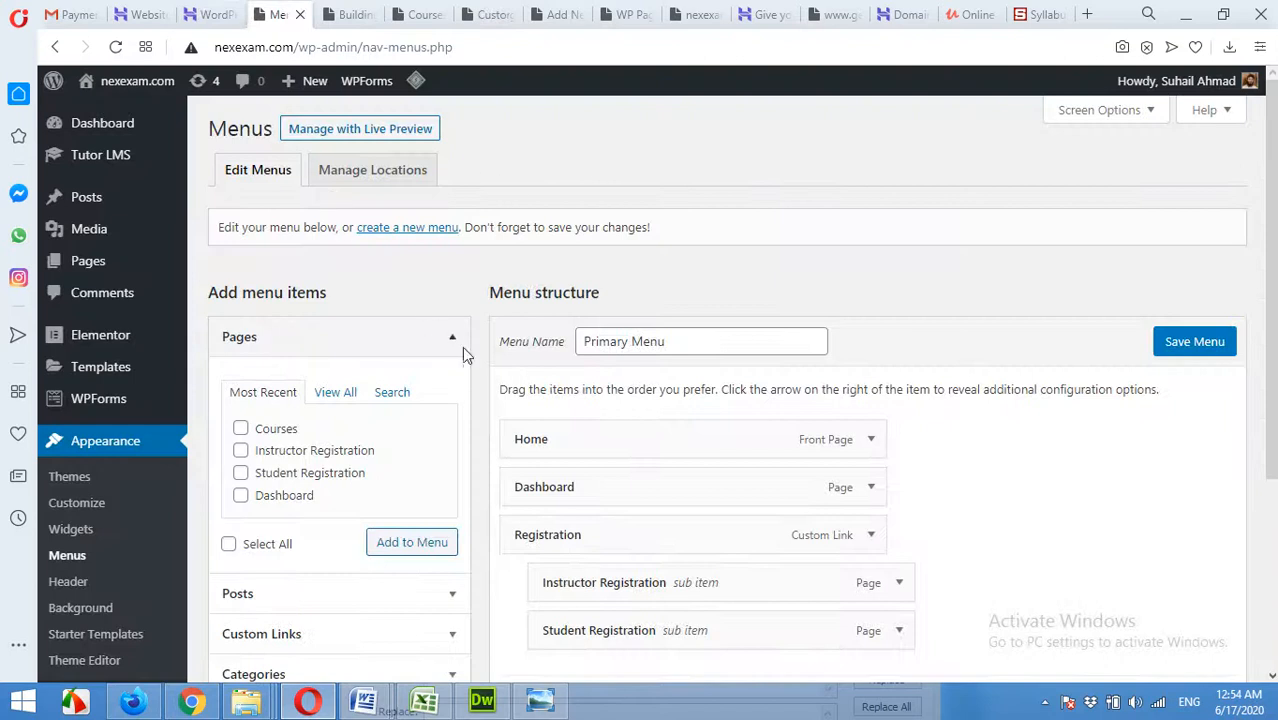
Add the Courses page to the Primary Menu between Home and Dashboard, and save the menu
scroll(462, 346, "down", 3)
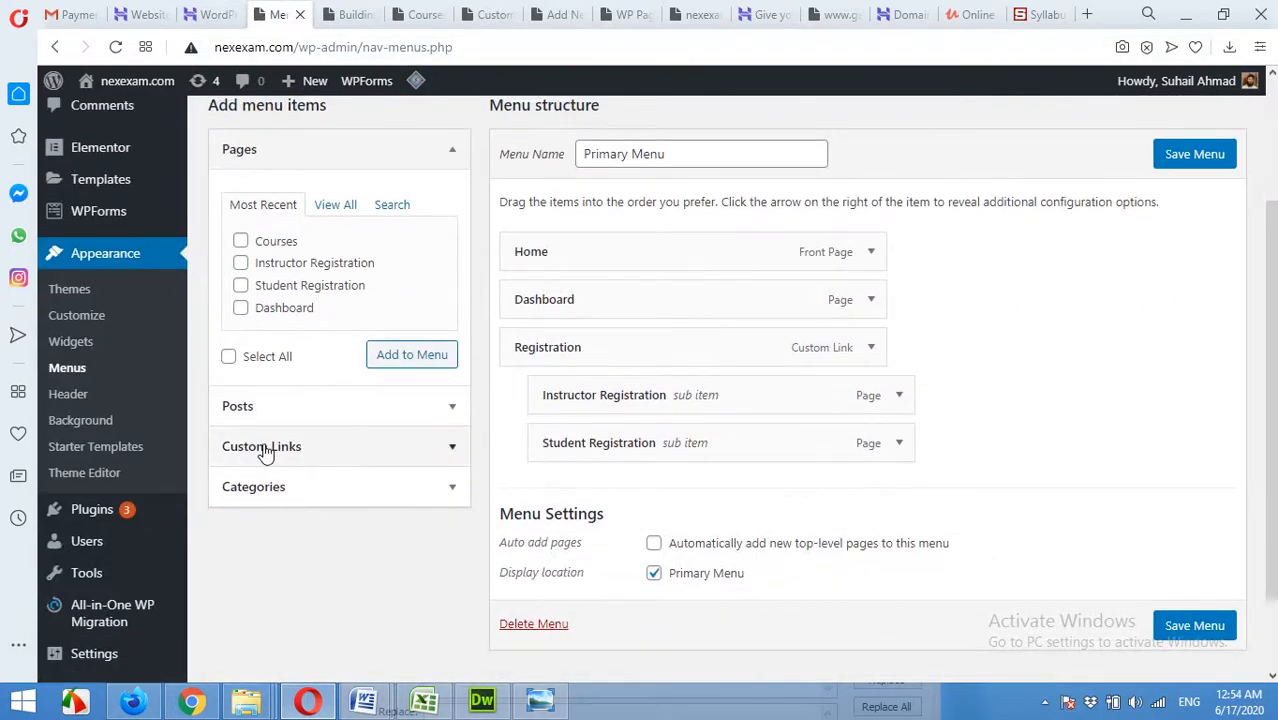
left_click(240, 241)
left_click(400, 352)
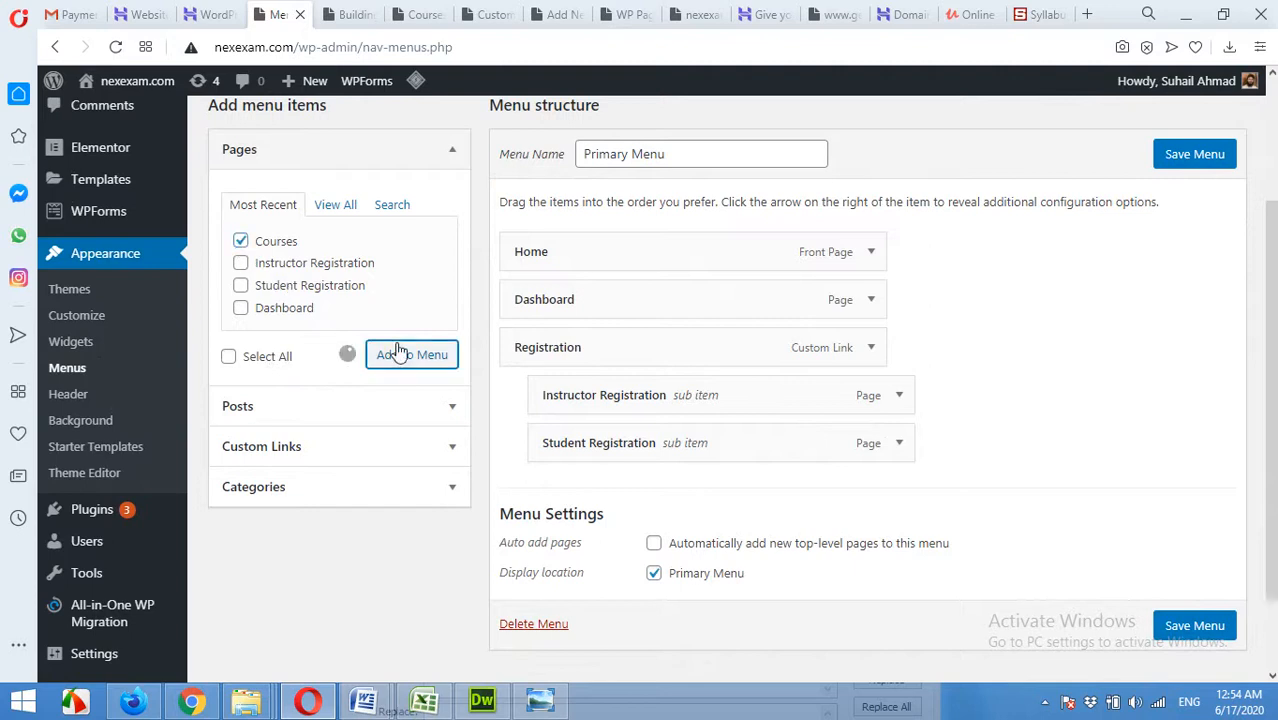
left_click_drag(571, 494, 535, 300)
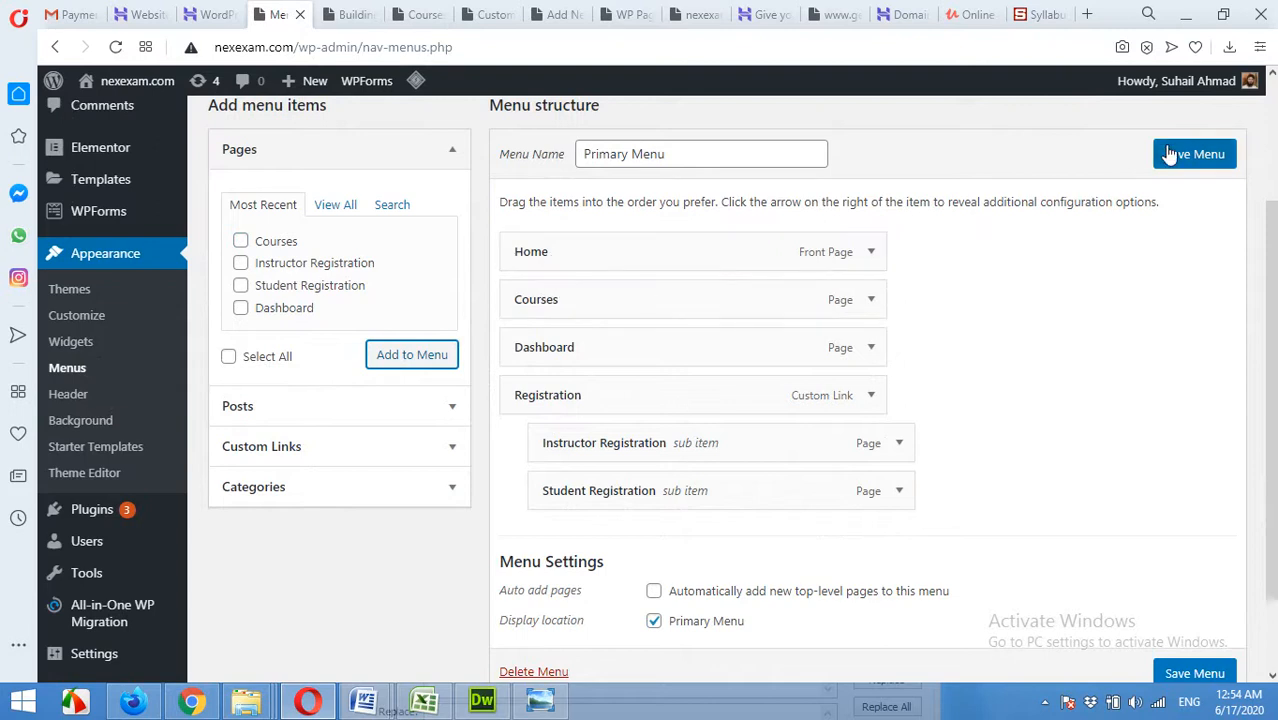
left_click(1172, 155)
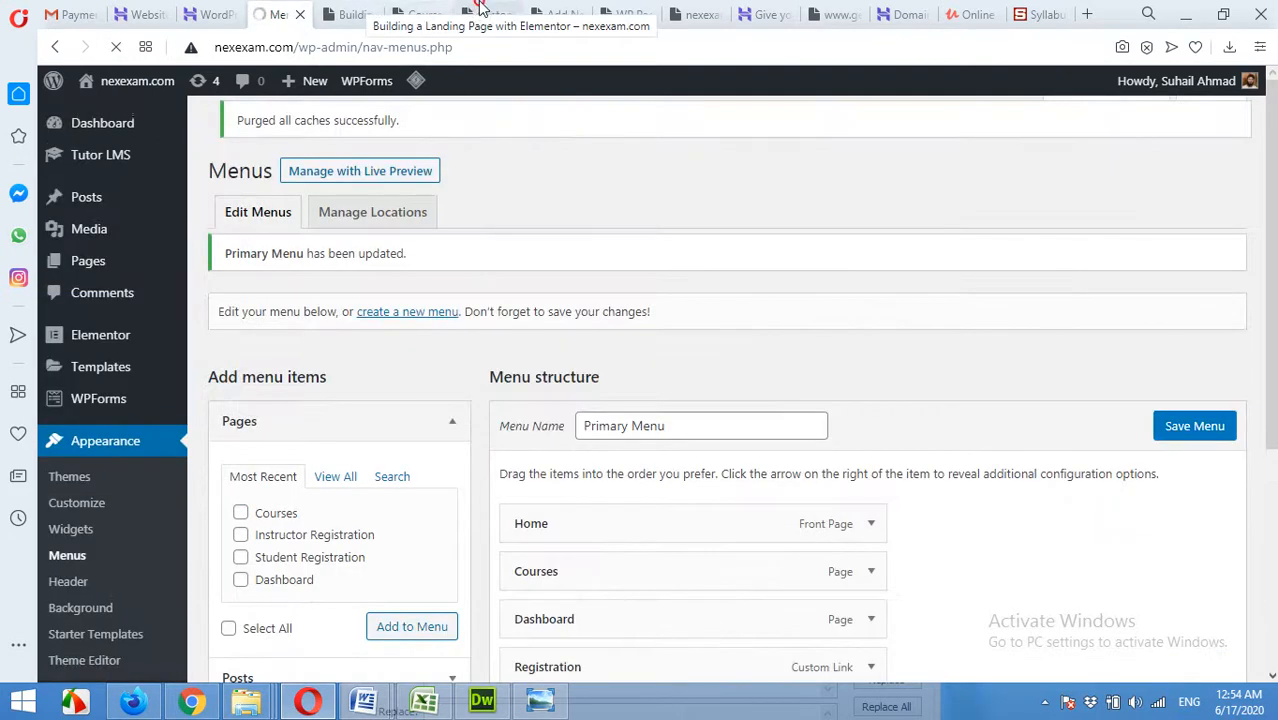
Return to the live home page, check its header navigation for the Courses item, and reload the page
left_click(485, 12)
left_click(549, 18)
left_click(611, 14)
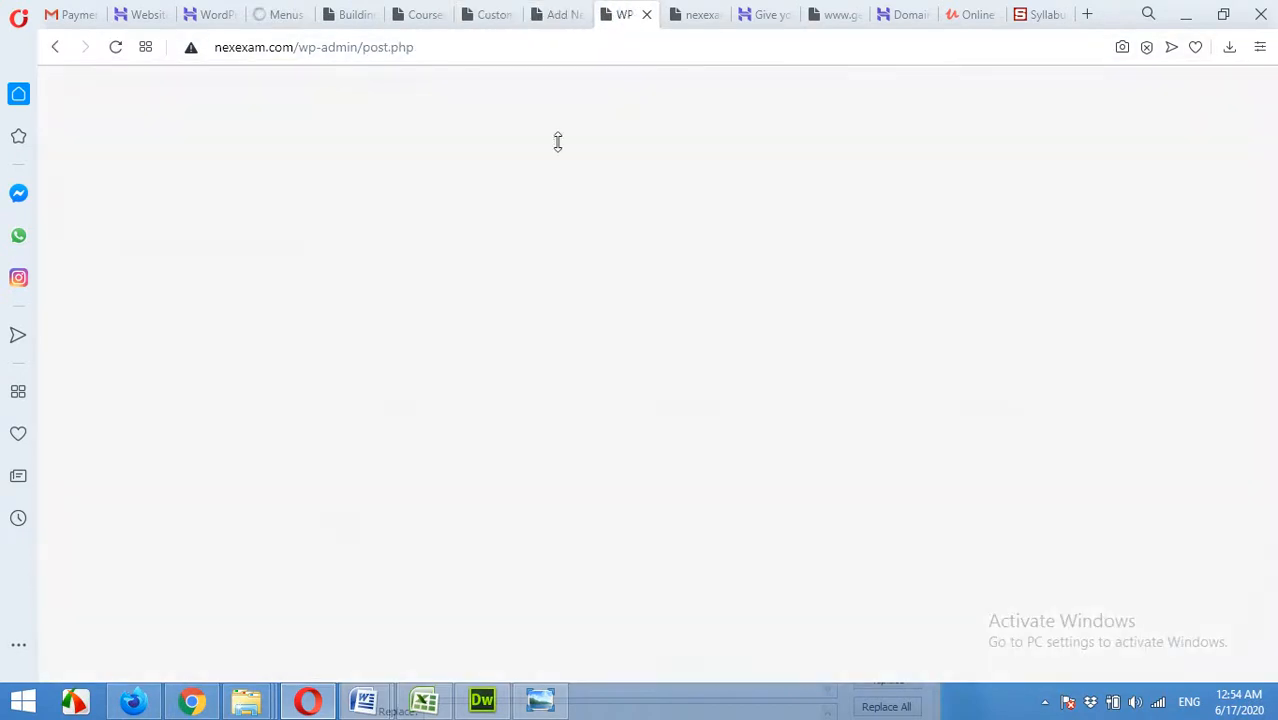
left_click(693, 14)
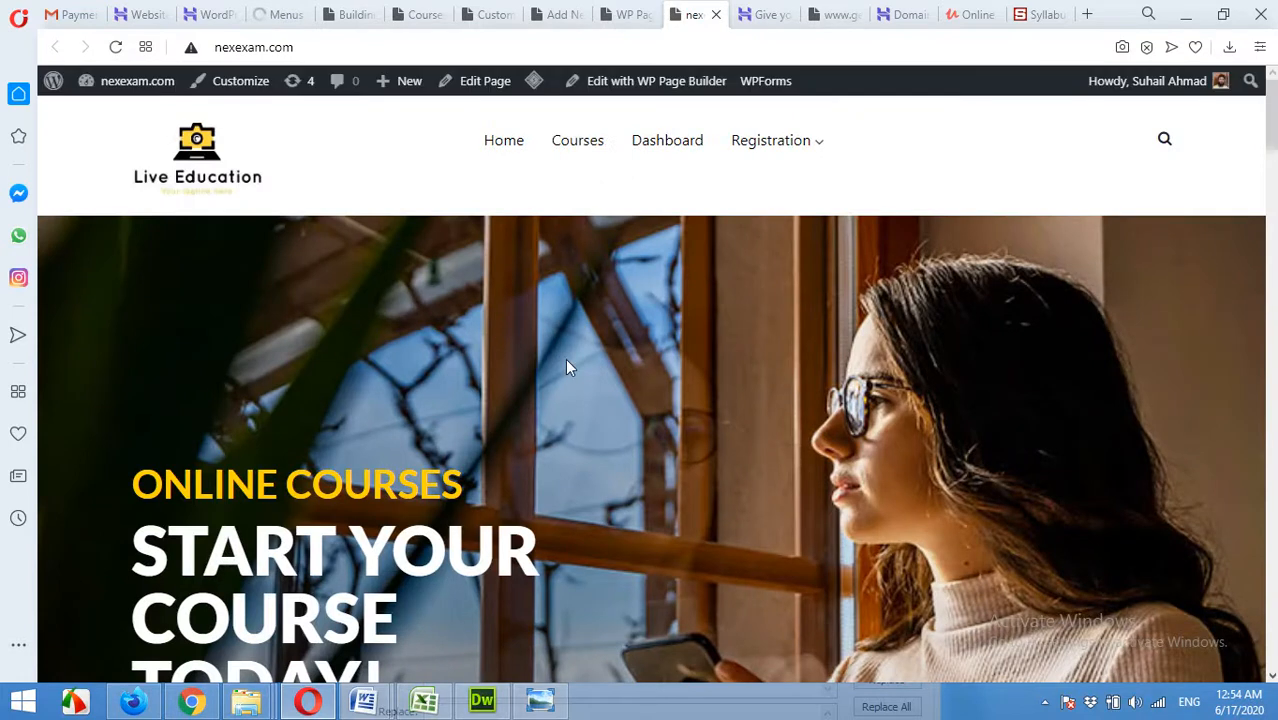
left_click(115, 47)
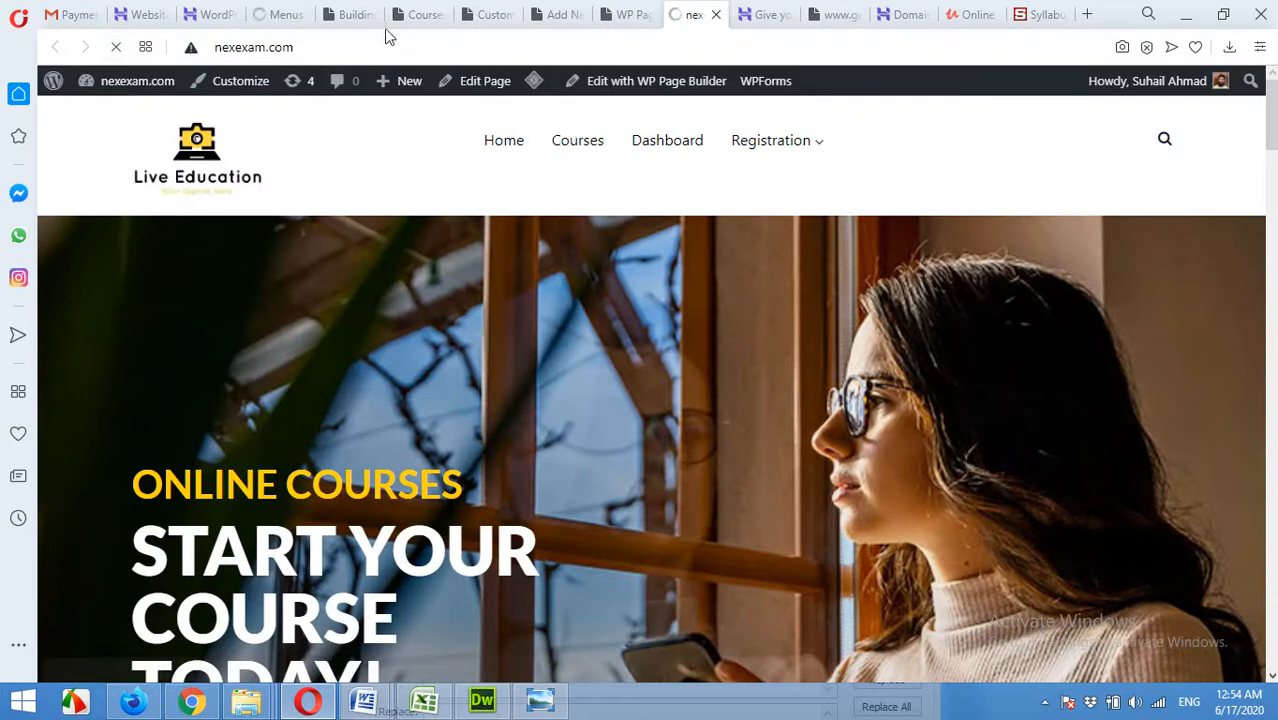
Publish the site from the theme customizer, then reload the live home page and review it down to the Our Courses section
left_click(481, 14)
left_click(244, 90)
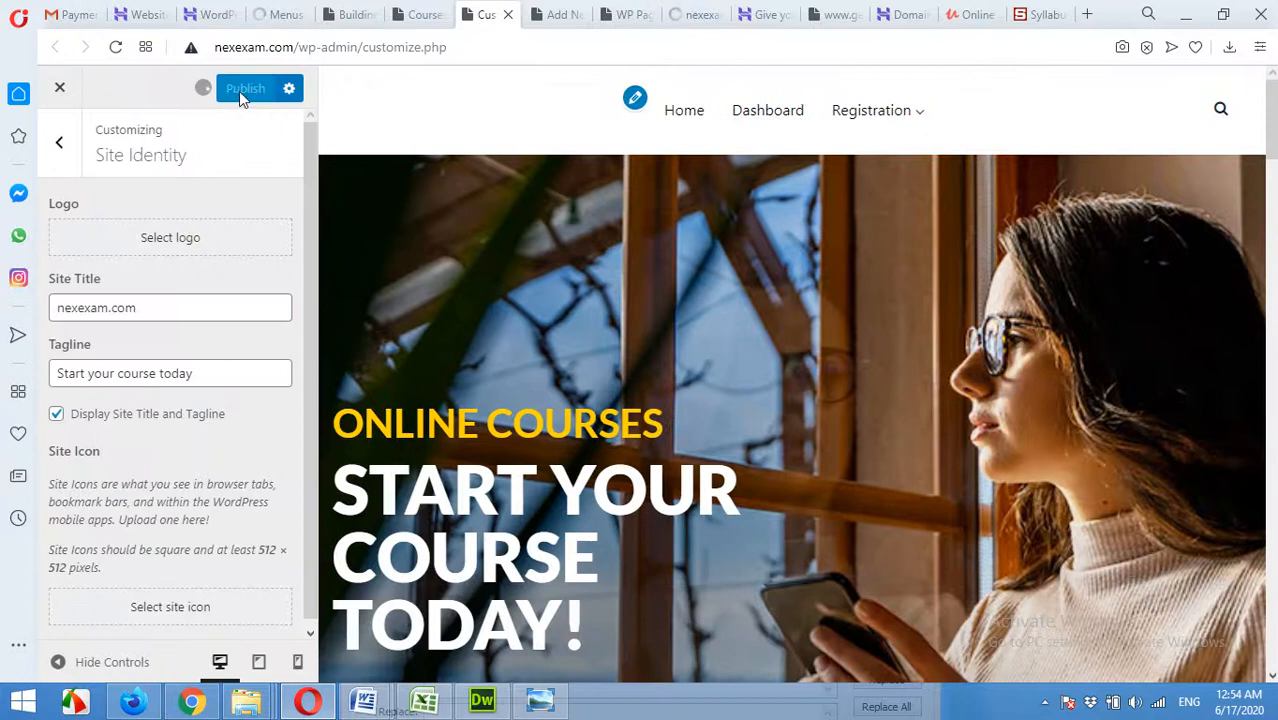
left_click(684, 14)
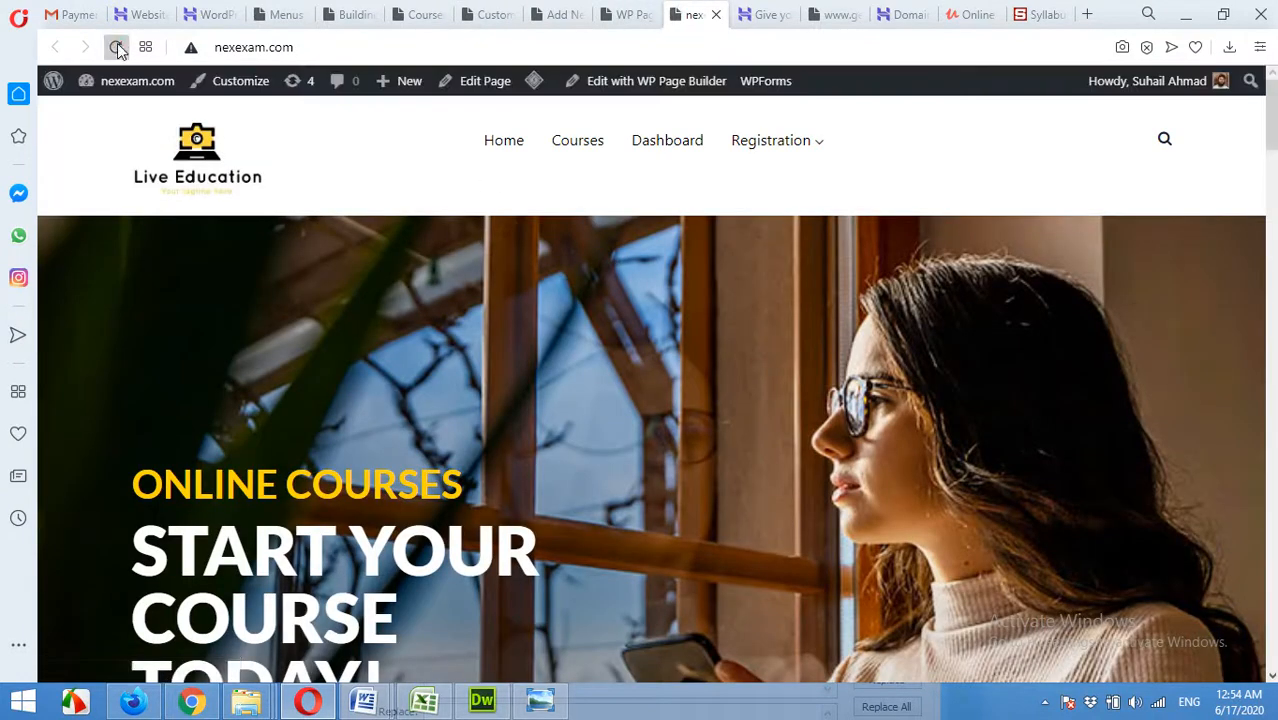
left_click(116, 47)
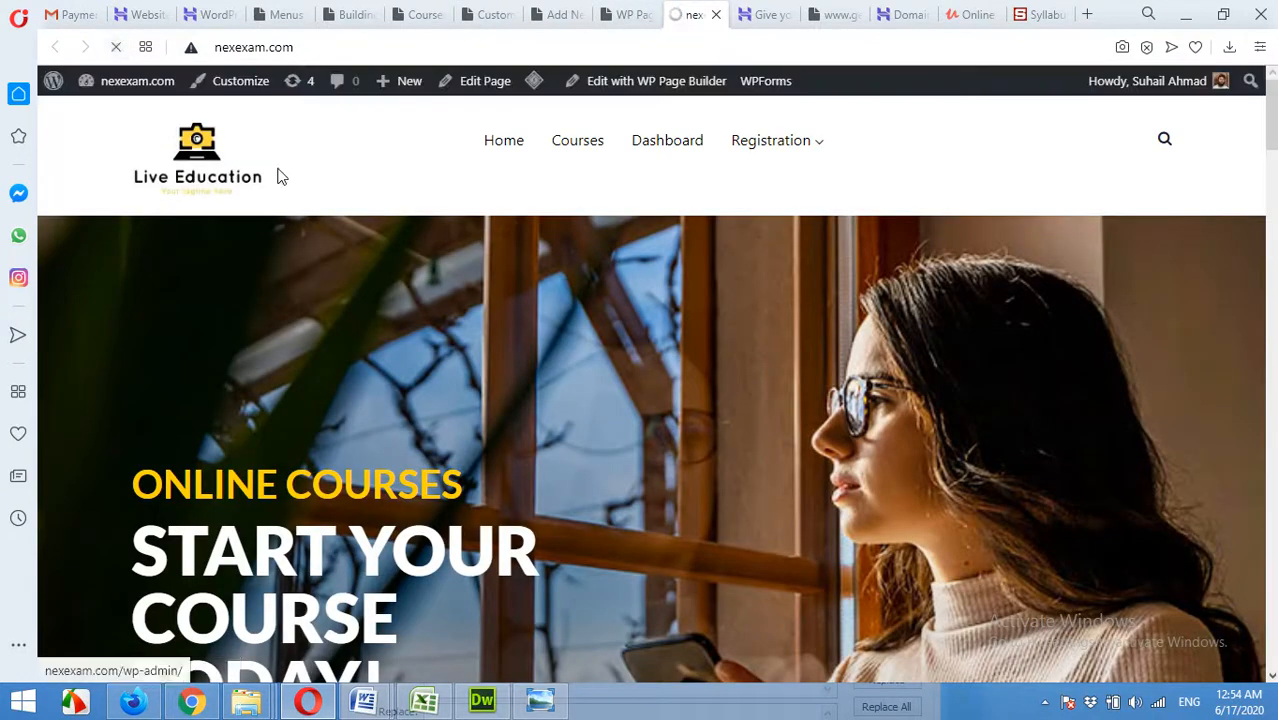
scroll(658, 420, "down", 2)
scroll(658, 420, "down", 5)
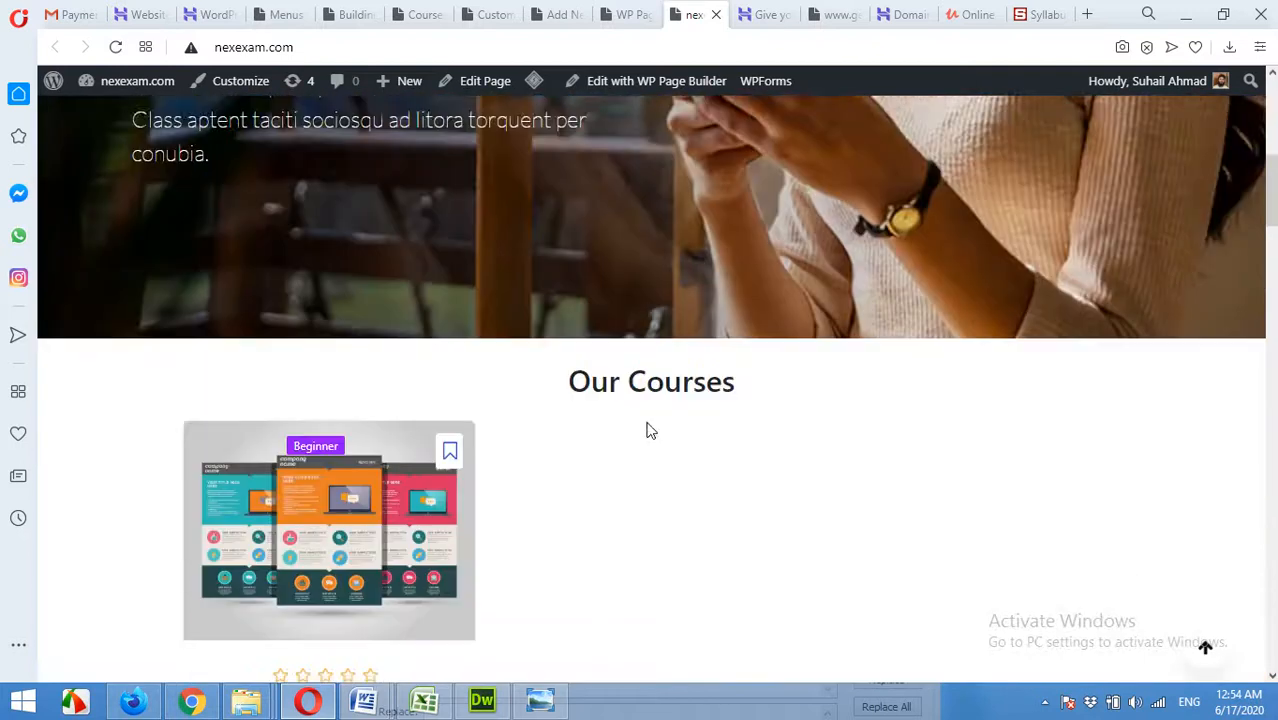
Review the course card in the home page's Our Courses section, and open the site's Courses page to examine its listing
scroll(455, 468, "down", 2)
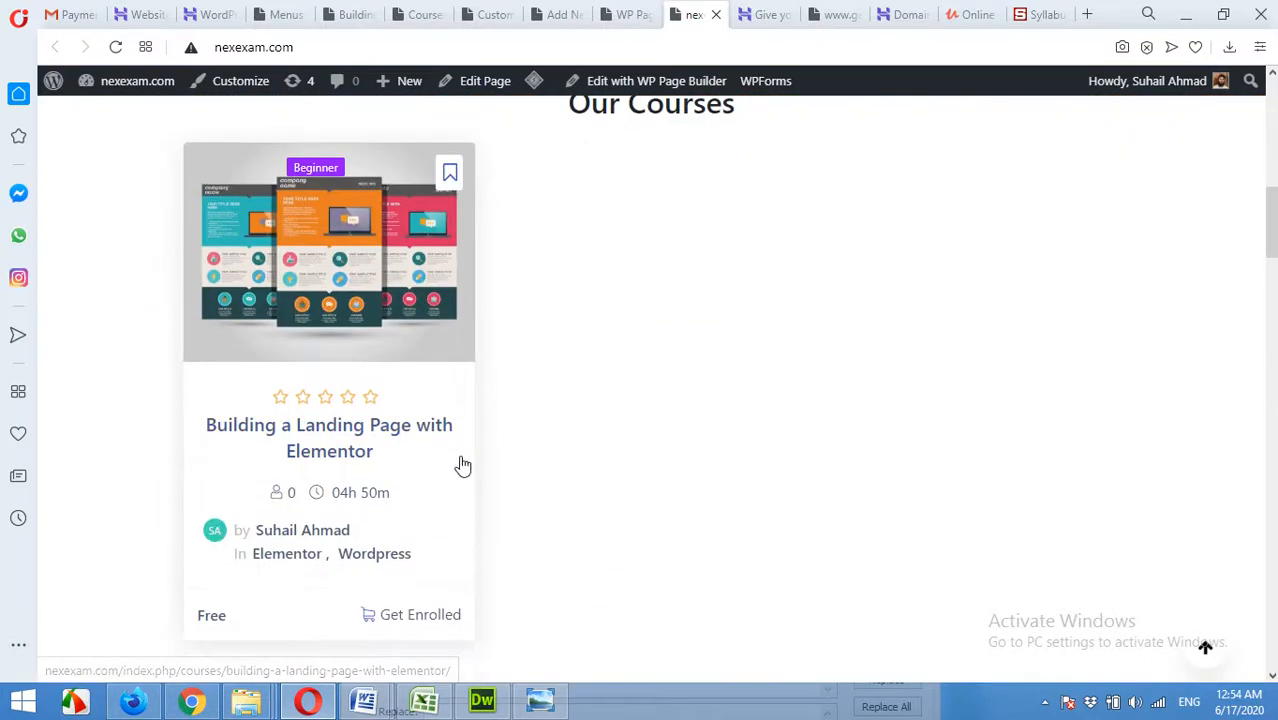
scroll(657, 393, "up", 10)
scroll(641, 390, "up", 2)
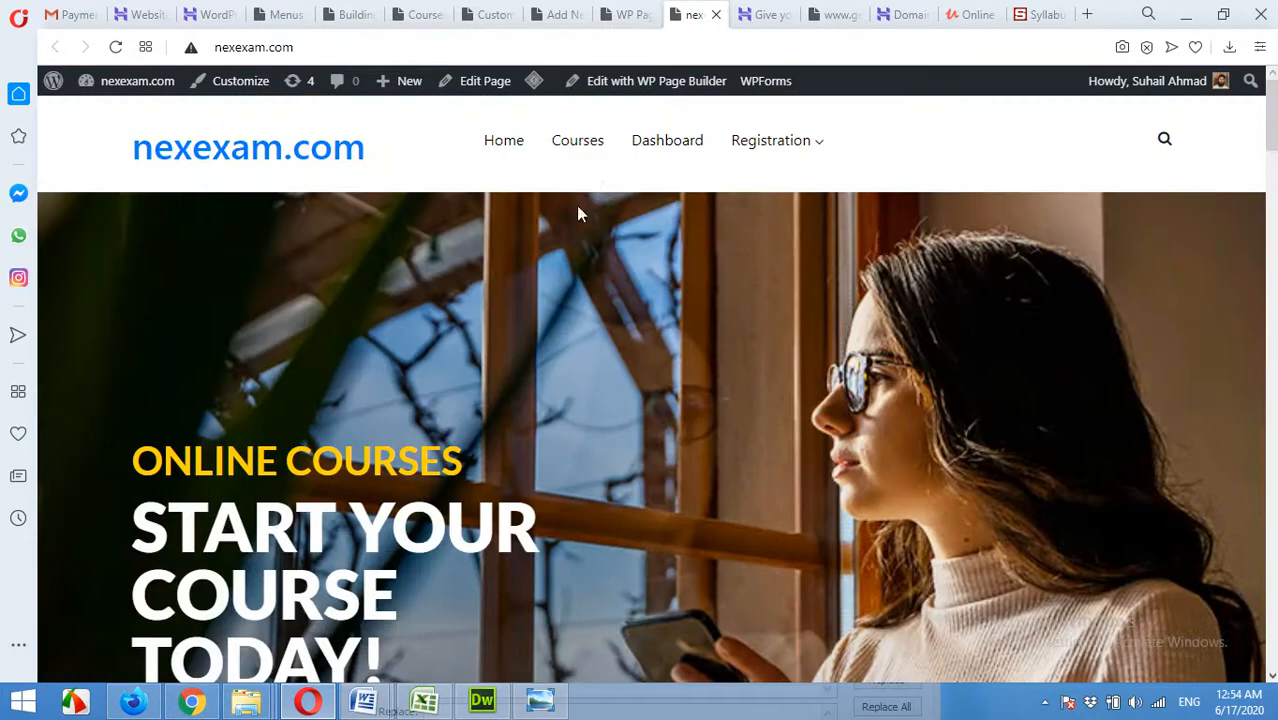
left_click(582, 144)
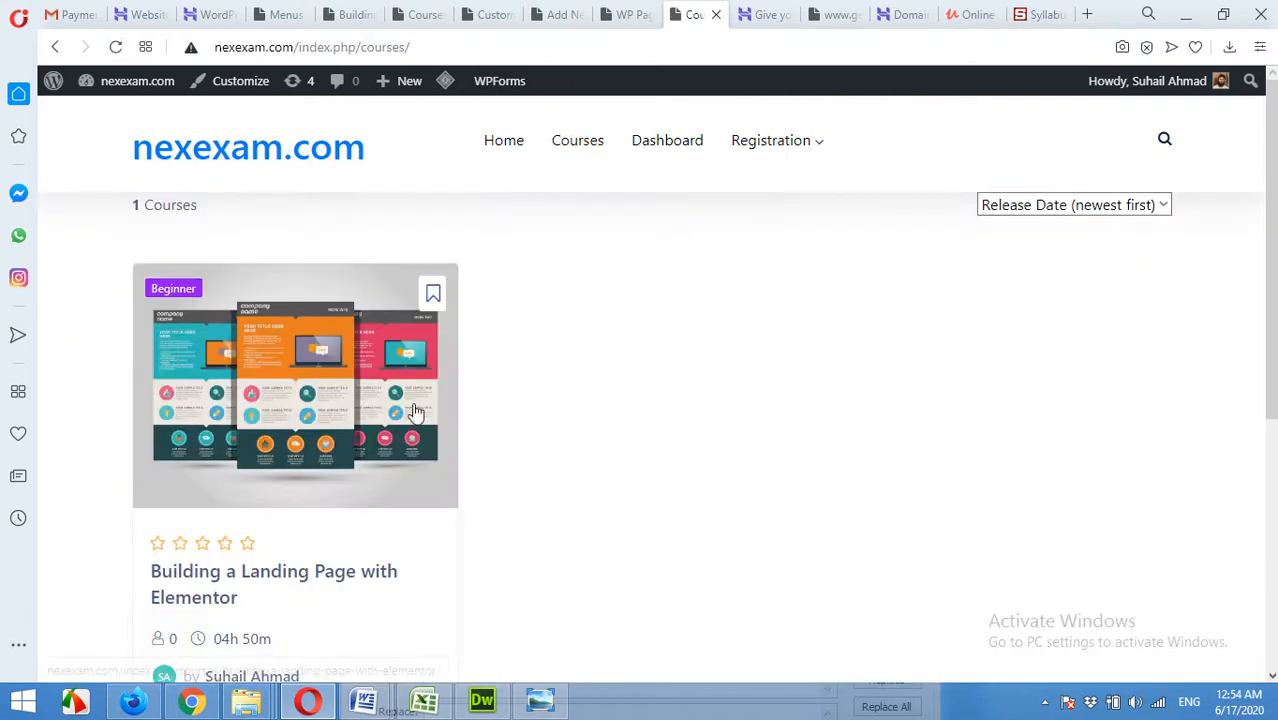
scroll(839, 481, "down", 1)
scroll(839, 481, "down", 4)
scroll(548, 506, "up", 1)
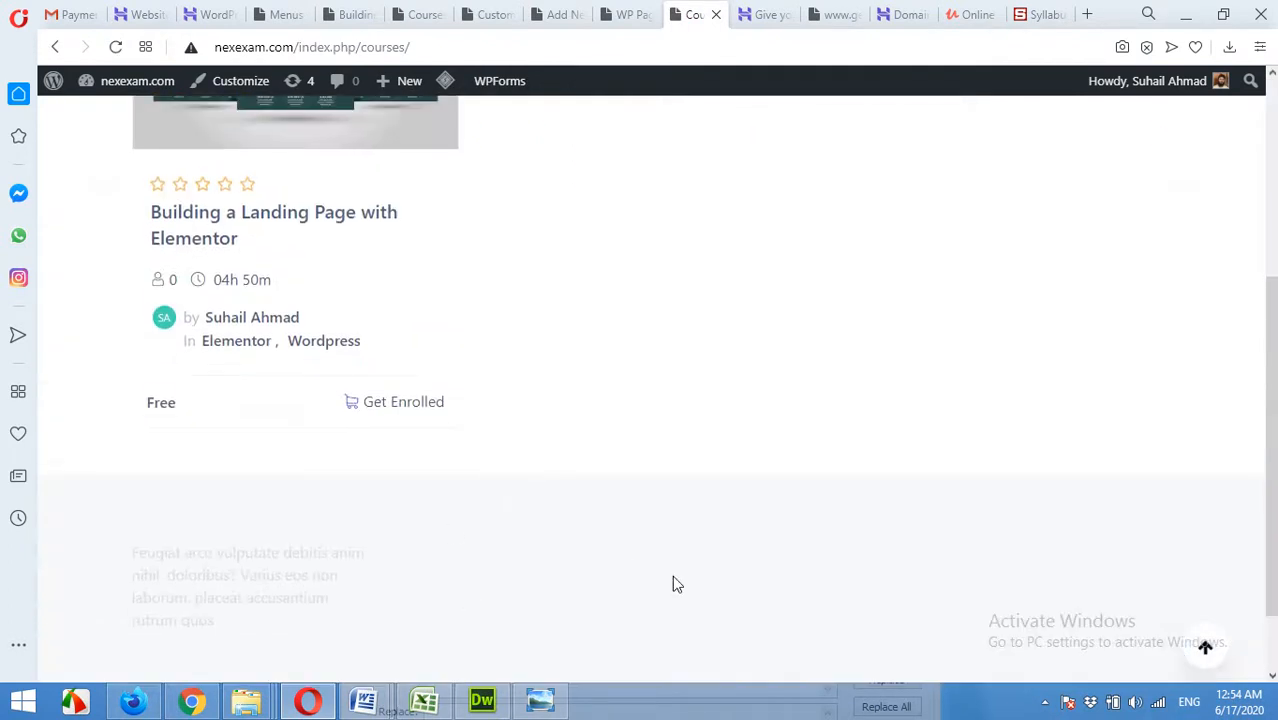
scroll(800, 575, "up", 4)
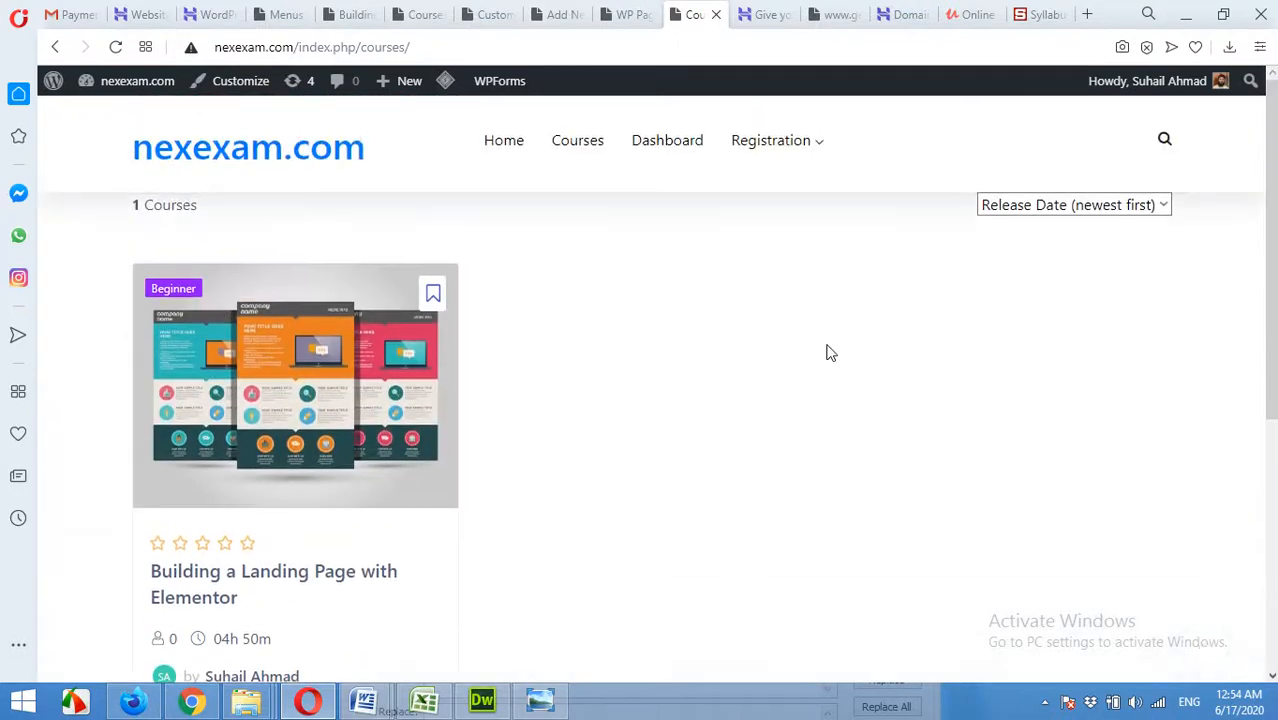
Check the available sorting options and the course count on the Courses page, leaving the sort order as it is
left_click(1082, 204)
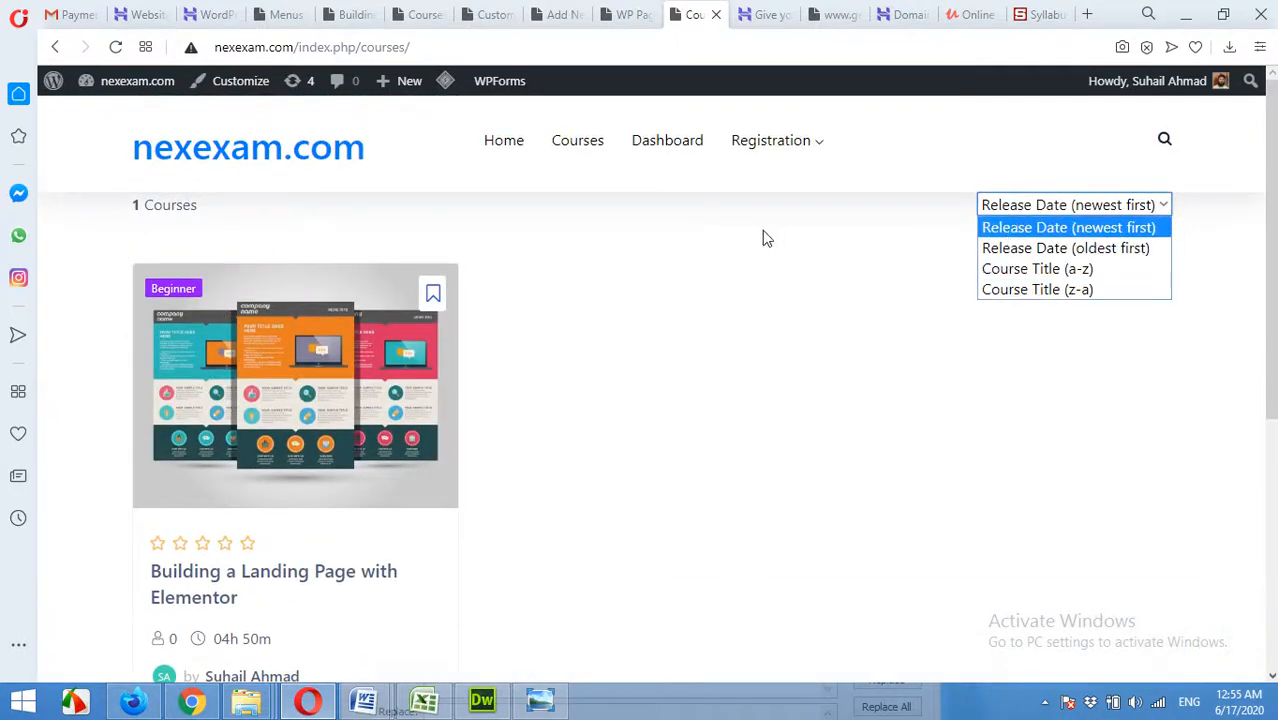
left_click(252, 250)
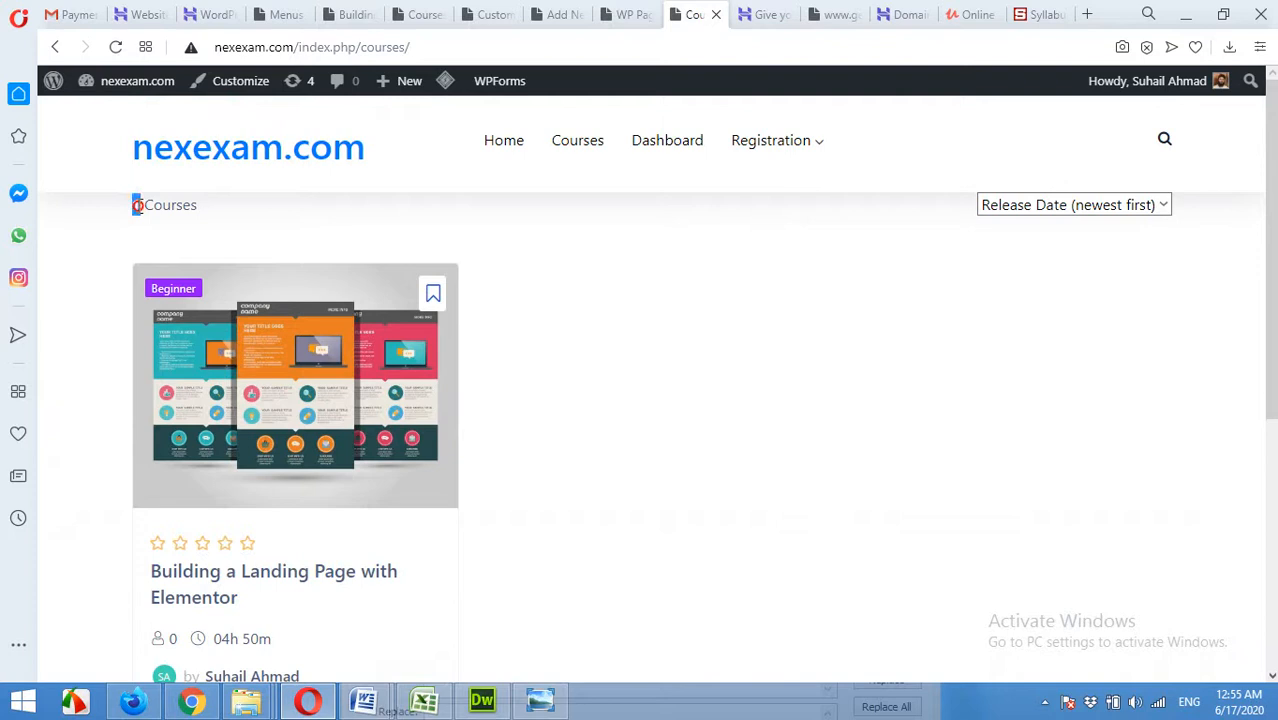
left_click_drag(138, 206, 144, 208)
left_click(358, 233)
Open the site's Dashboard page and examine its statistics cards, Most Popular Courses table and account navigation
left_click(675, 150)
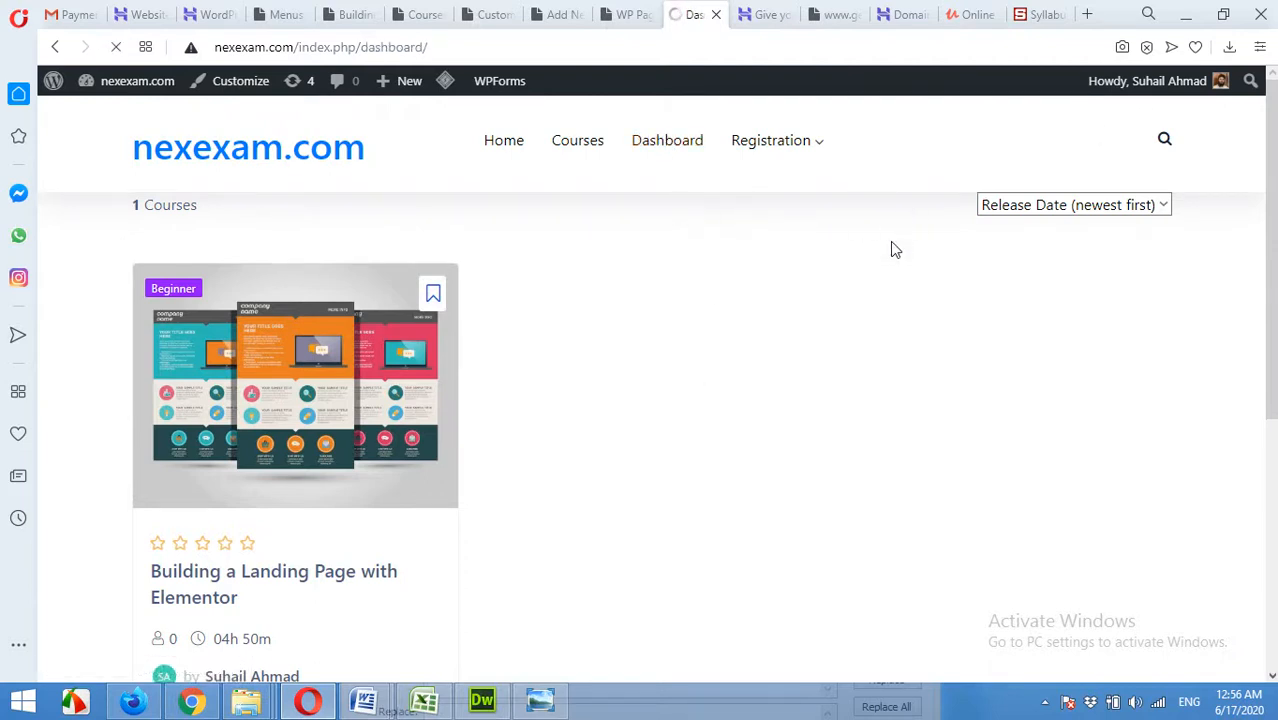
scroll(640, 358, "down", 2)
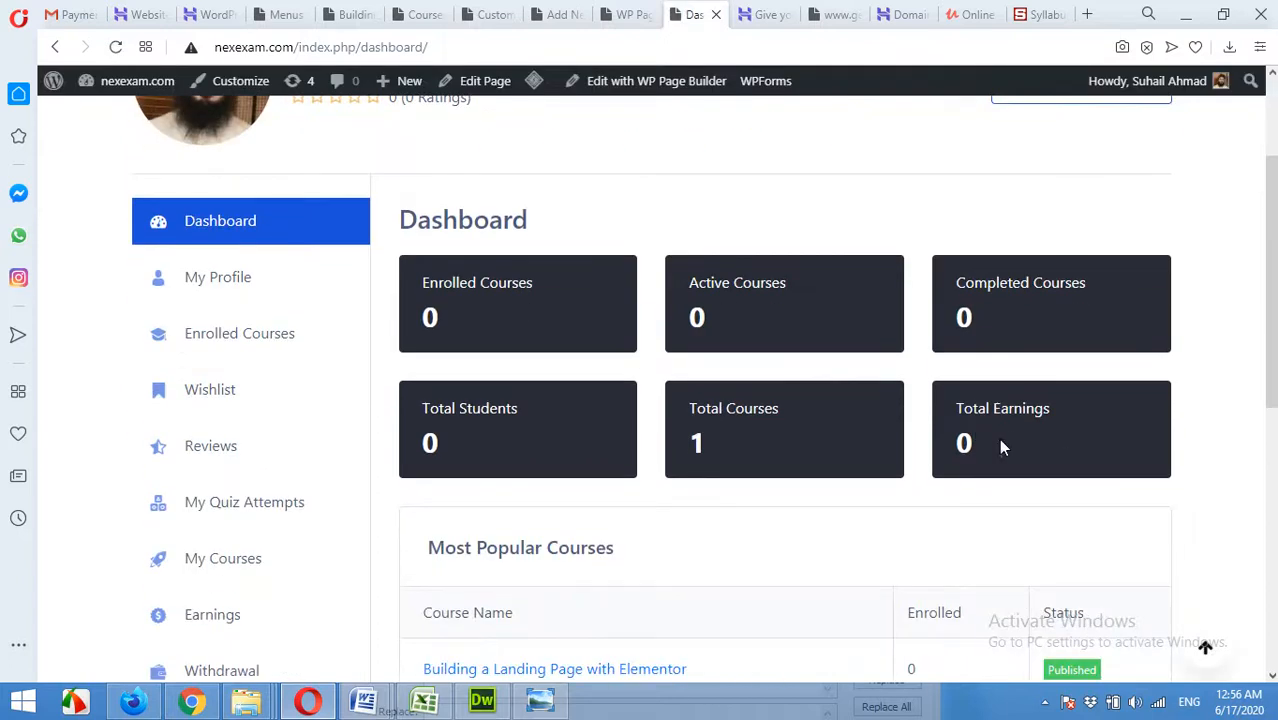
scroll(1000, 447, "up", 2)
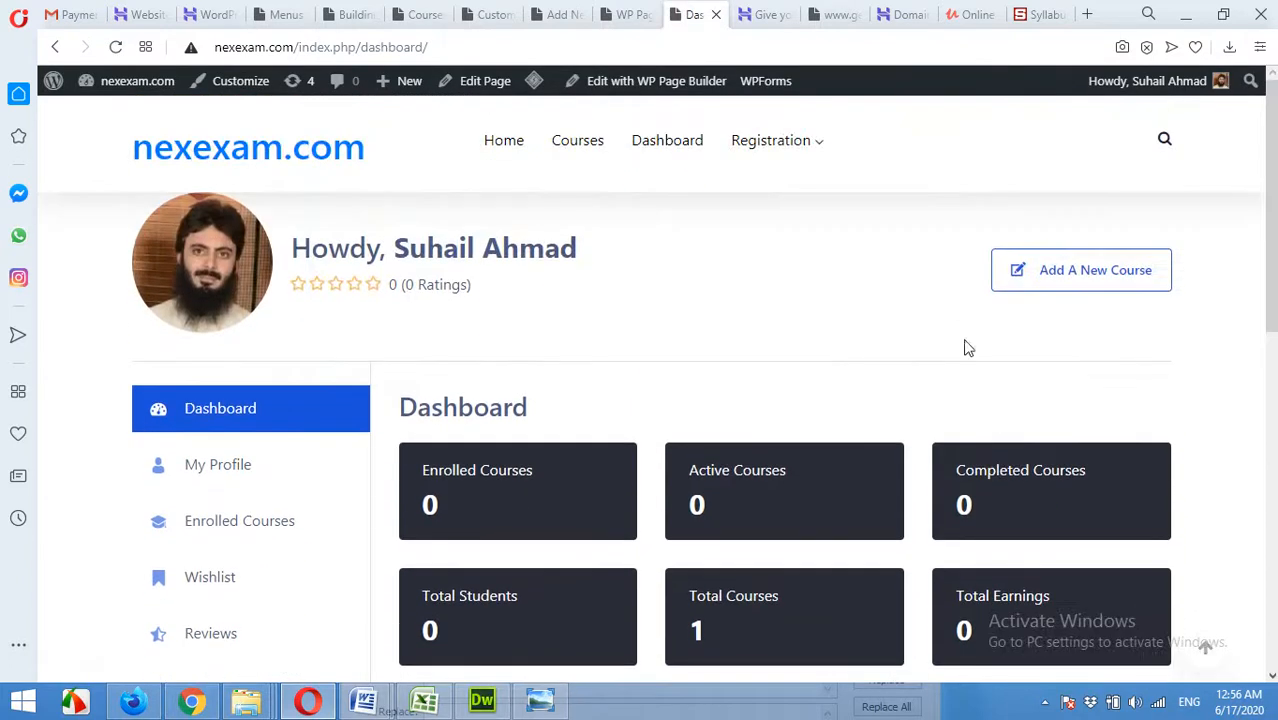
scroll(853, 331, "down", 1)
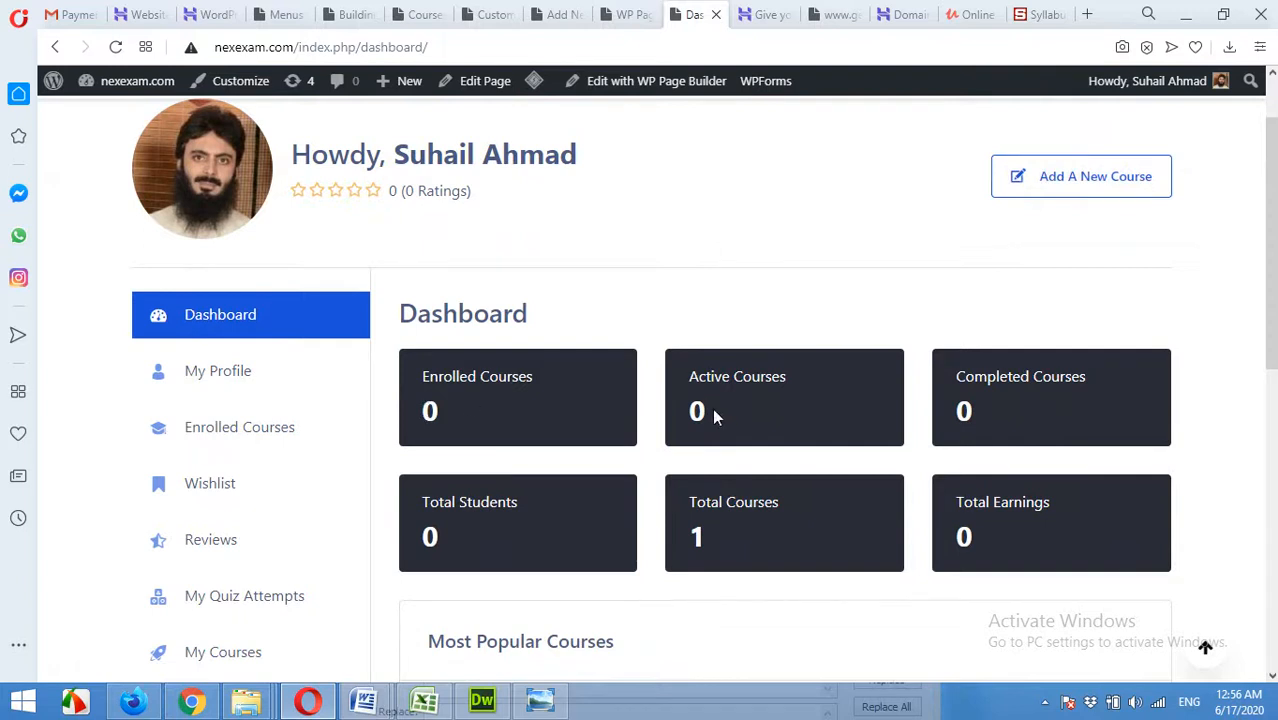
double_click(965, 411)
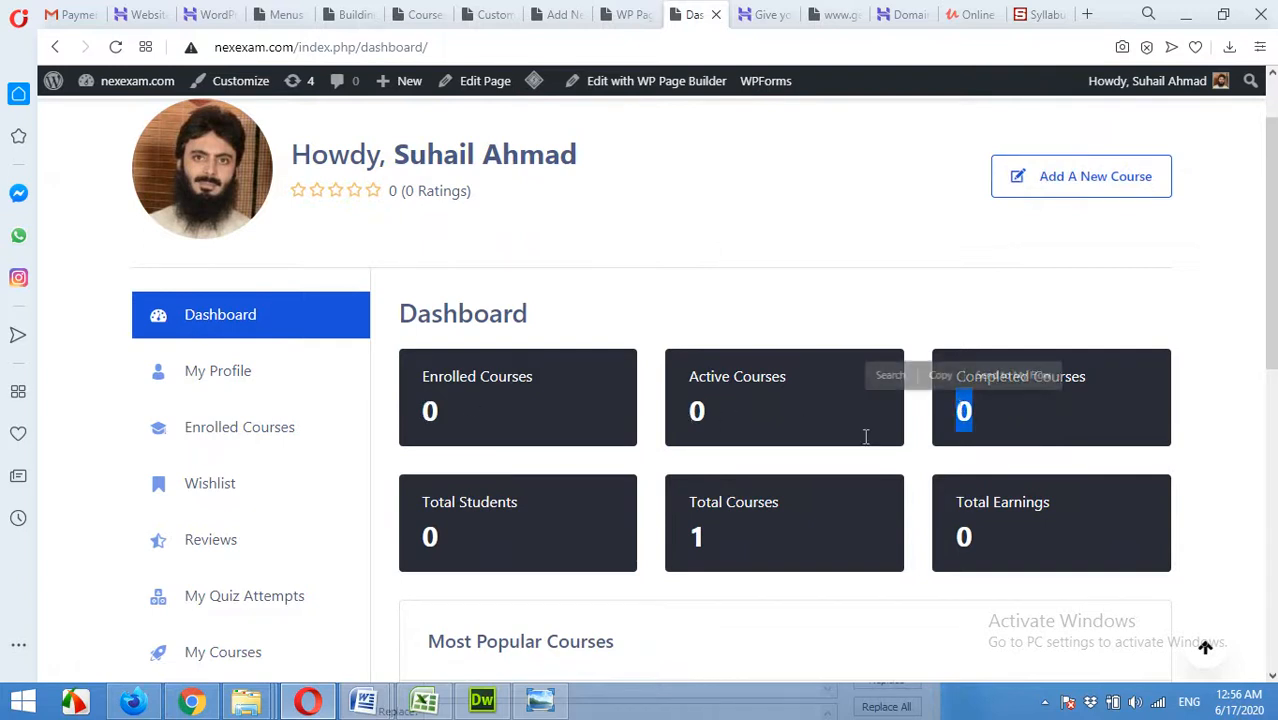
scroll(600, 440, "down", 3)
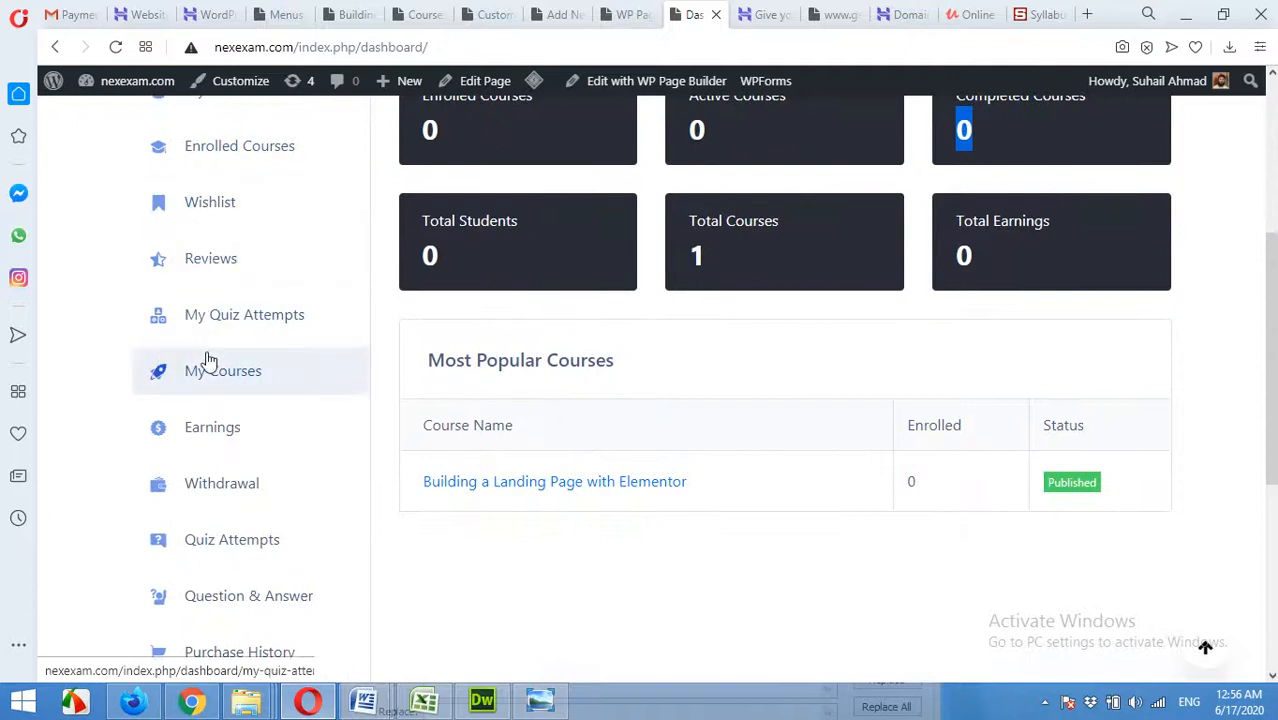
scroll(211, 449, "down", 2)
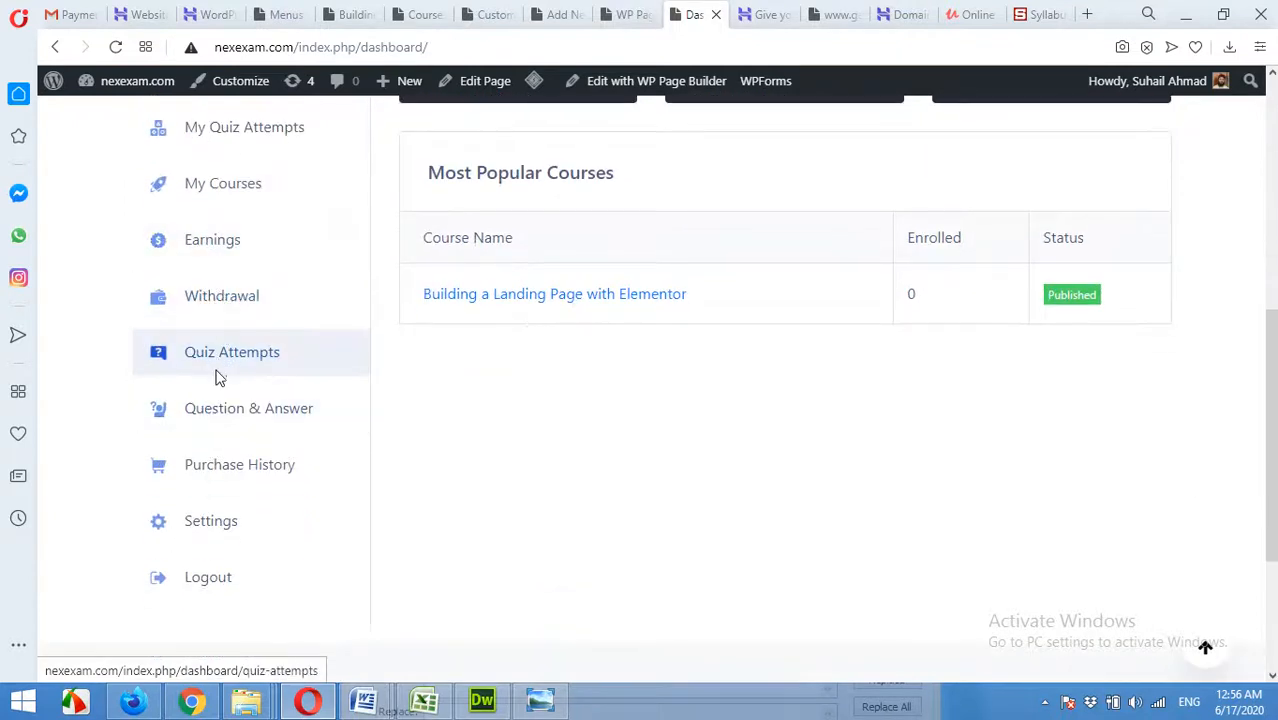
scroll(240, 530, "up", 5)
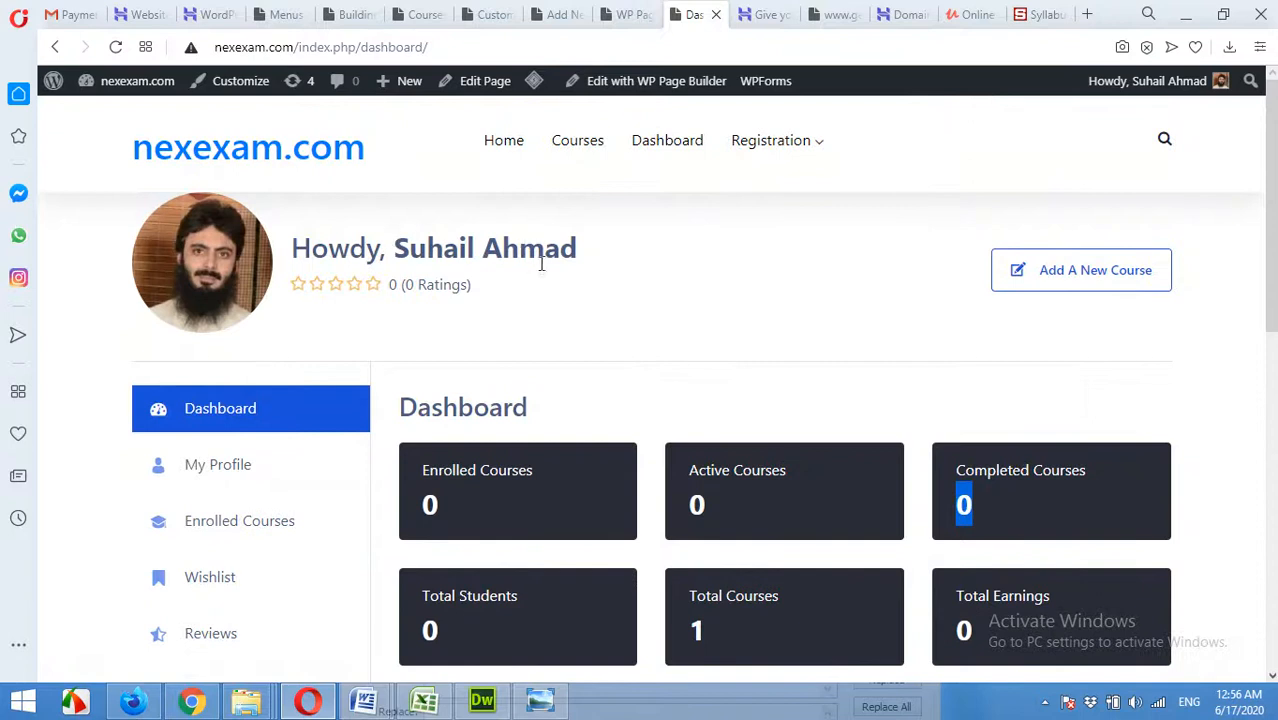
Check the Registration entry in the site header, and return to the live home page to review its hero banner and content
mouse_move(762, 151)
scroll(745, 334, "down", 4)
scroll(720, 350, "up", 4)
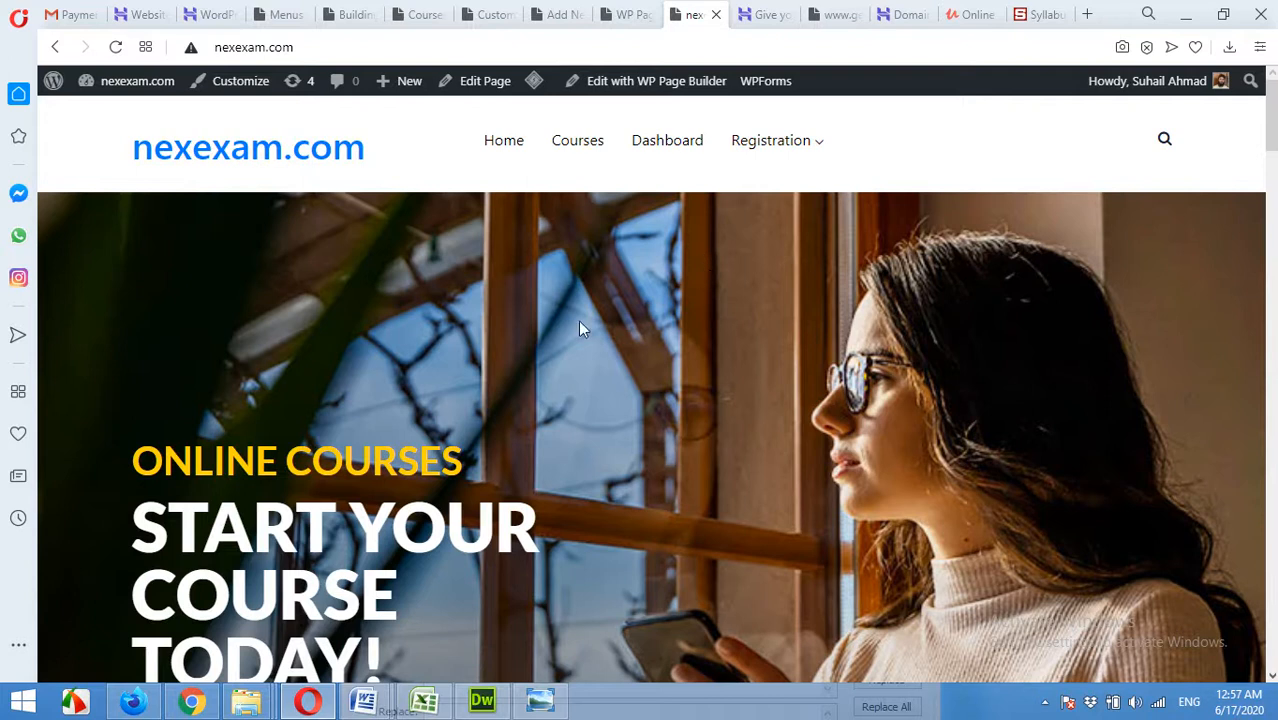
scroll(716, 404, "down", 2)
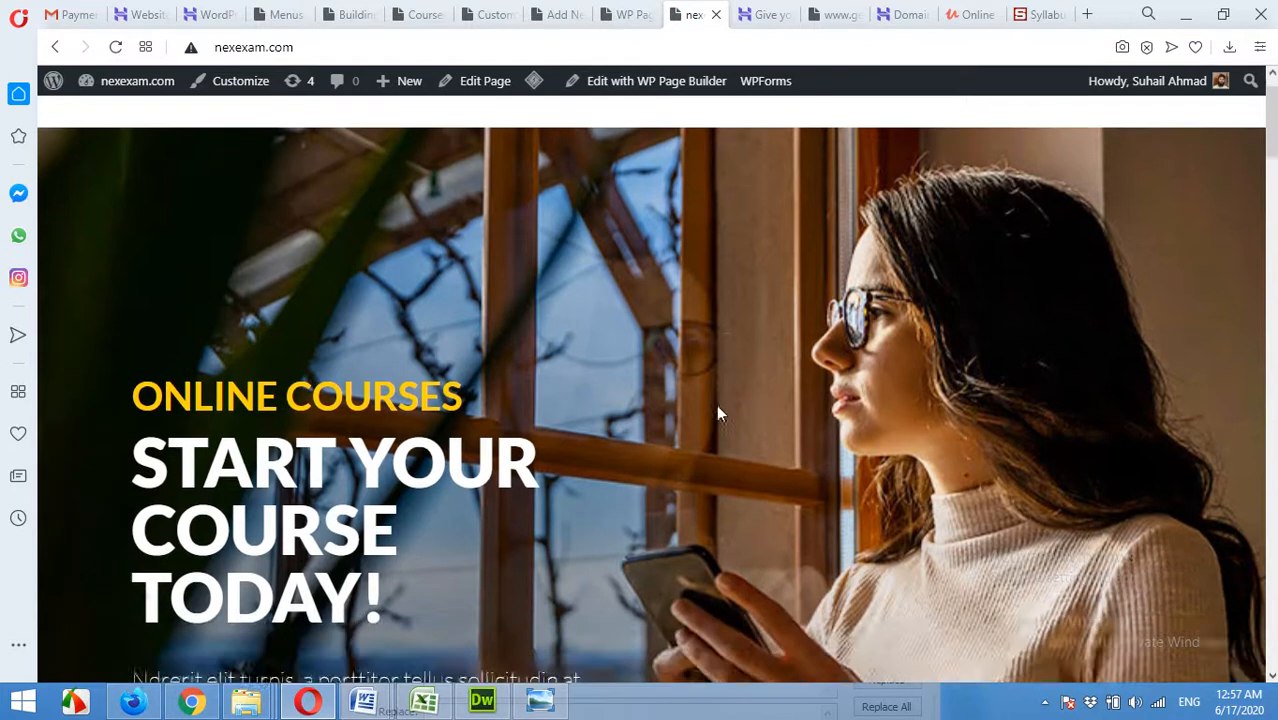
scroll(630, 398, "down", 4)
scroll(565, 385, "up", 6)
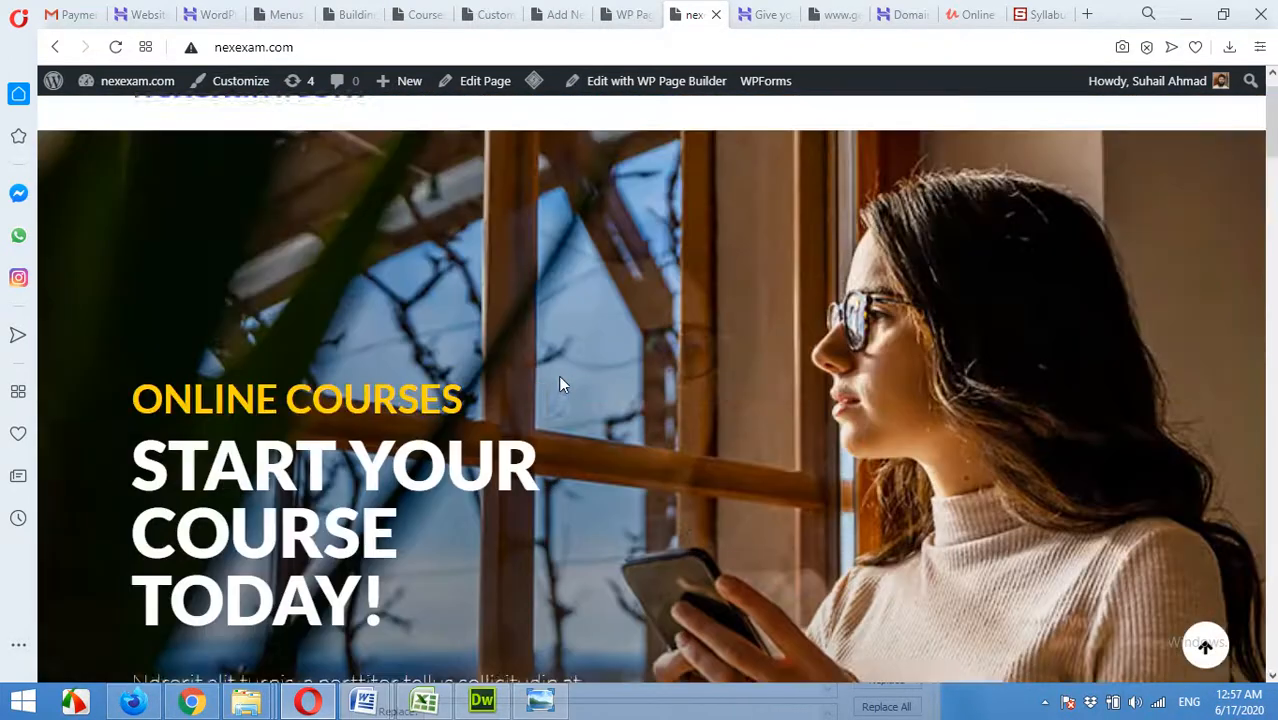